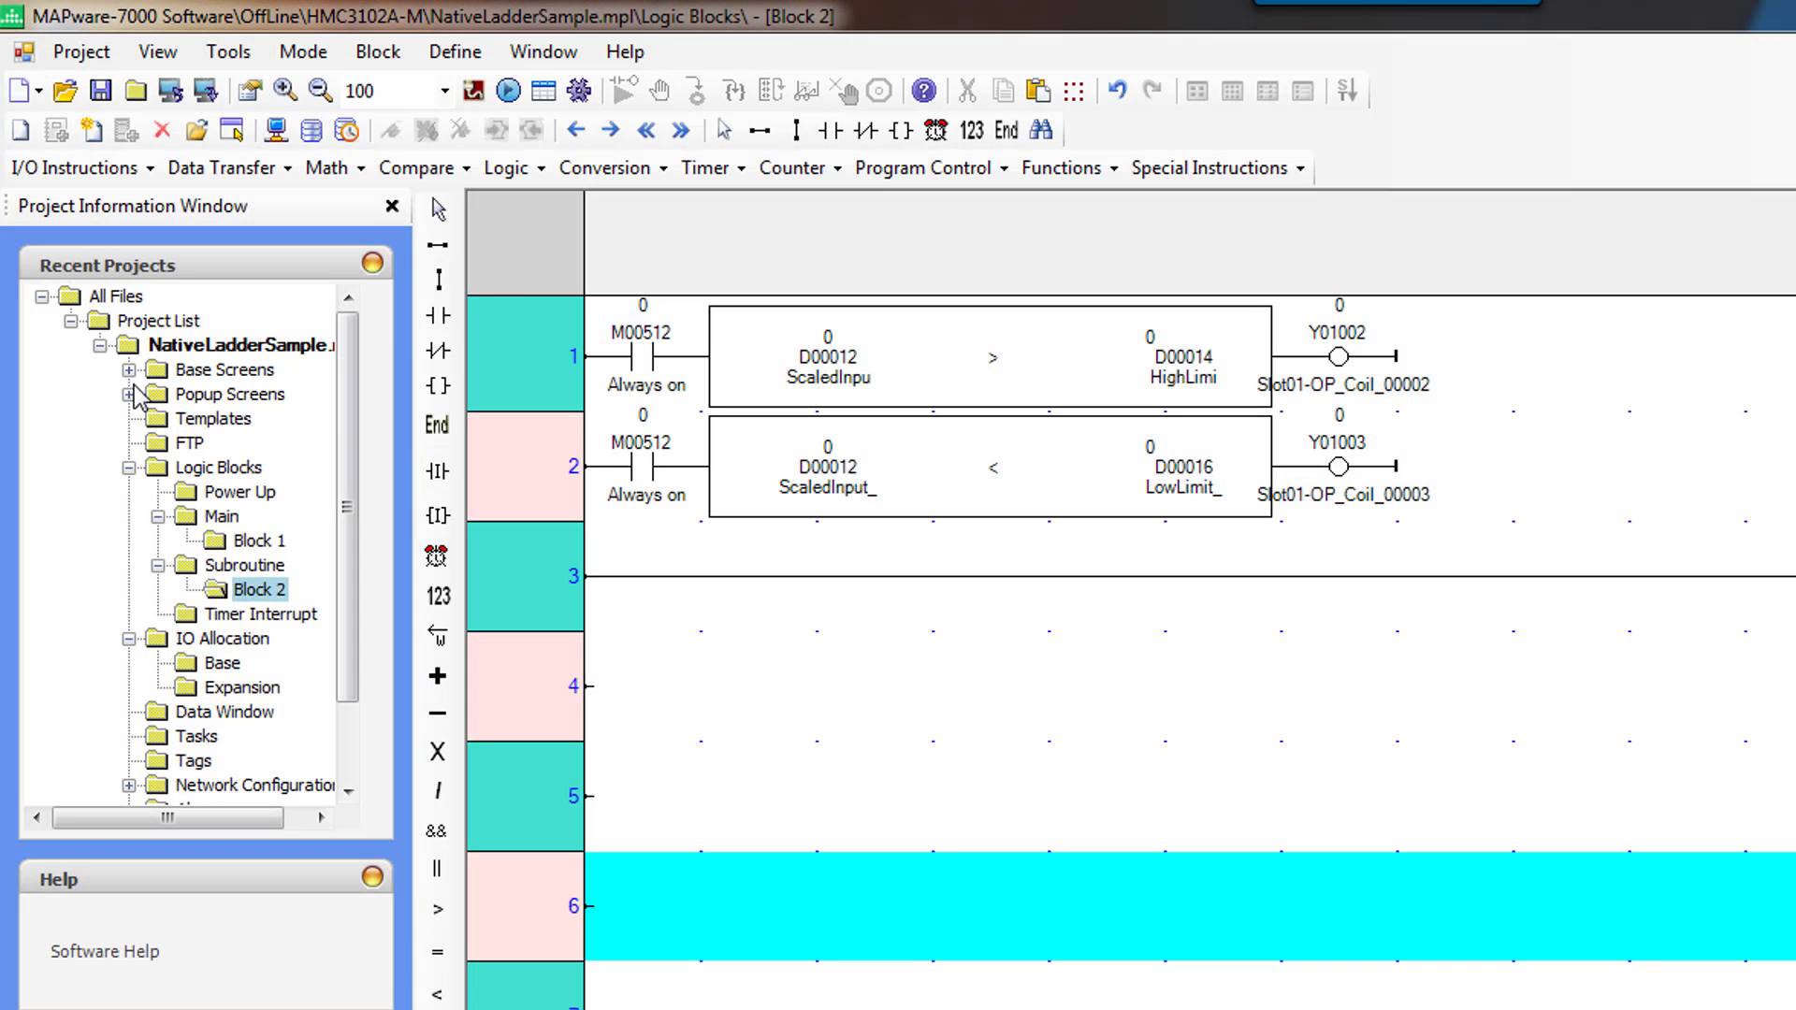
Open Screen1, then confirm the Goto Screen 1 power-on task in the project's Tasks.
click(129, 370)
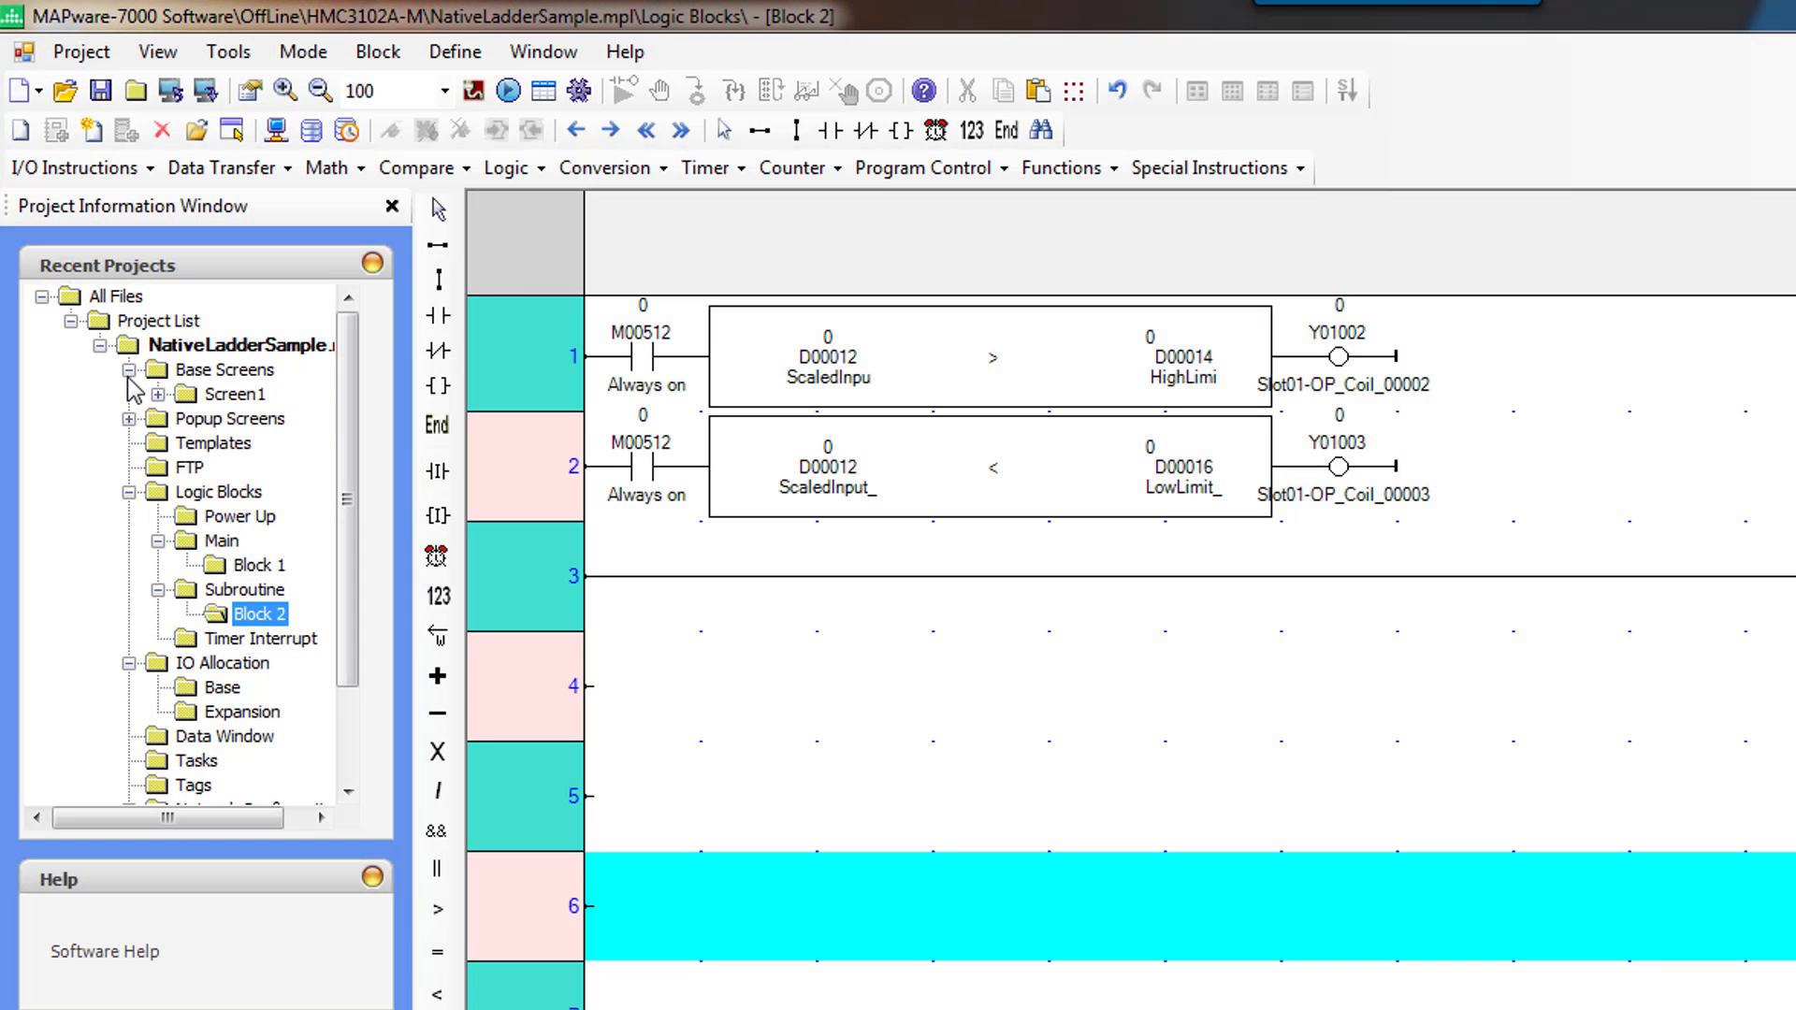
double_click(226, 396)
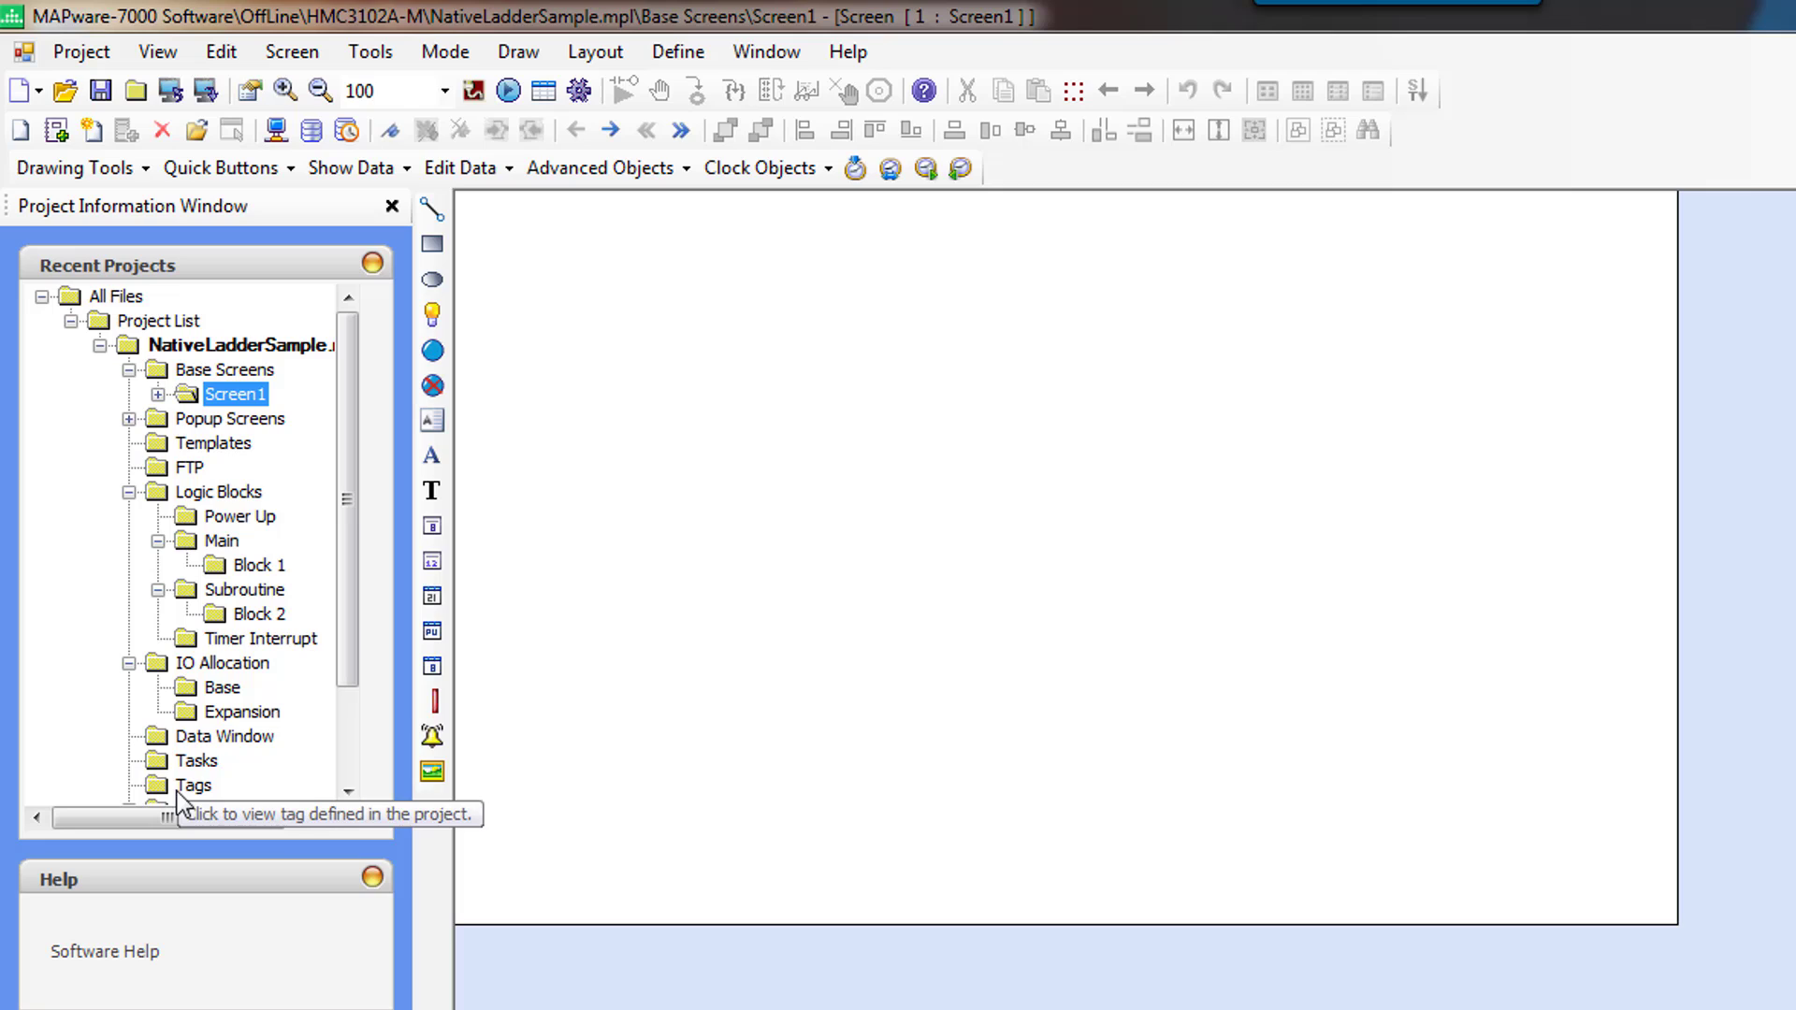
click(198, 762)
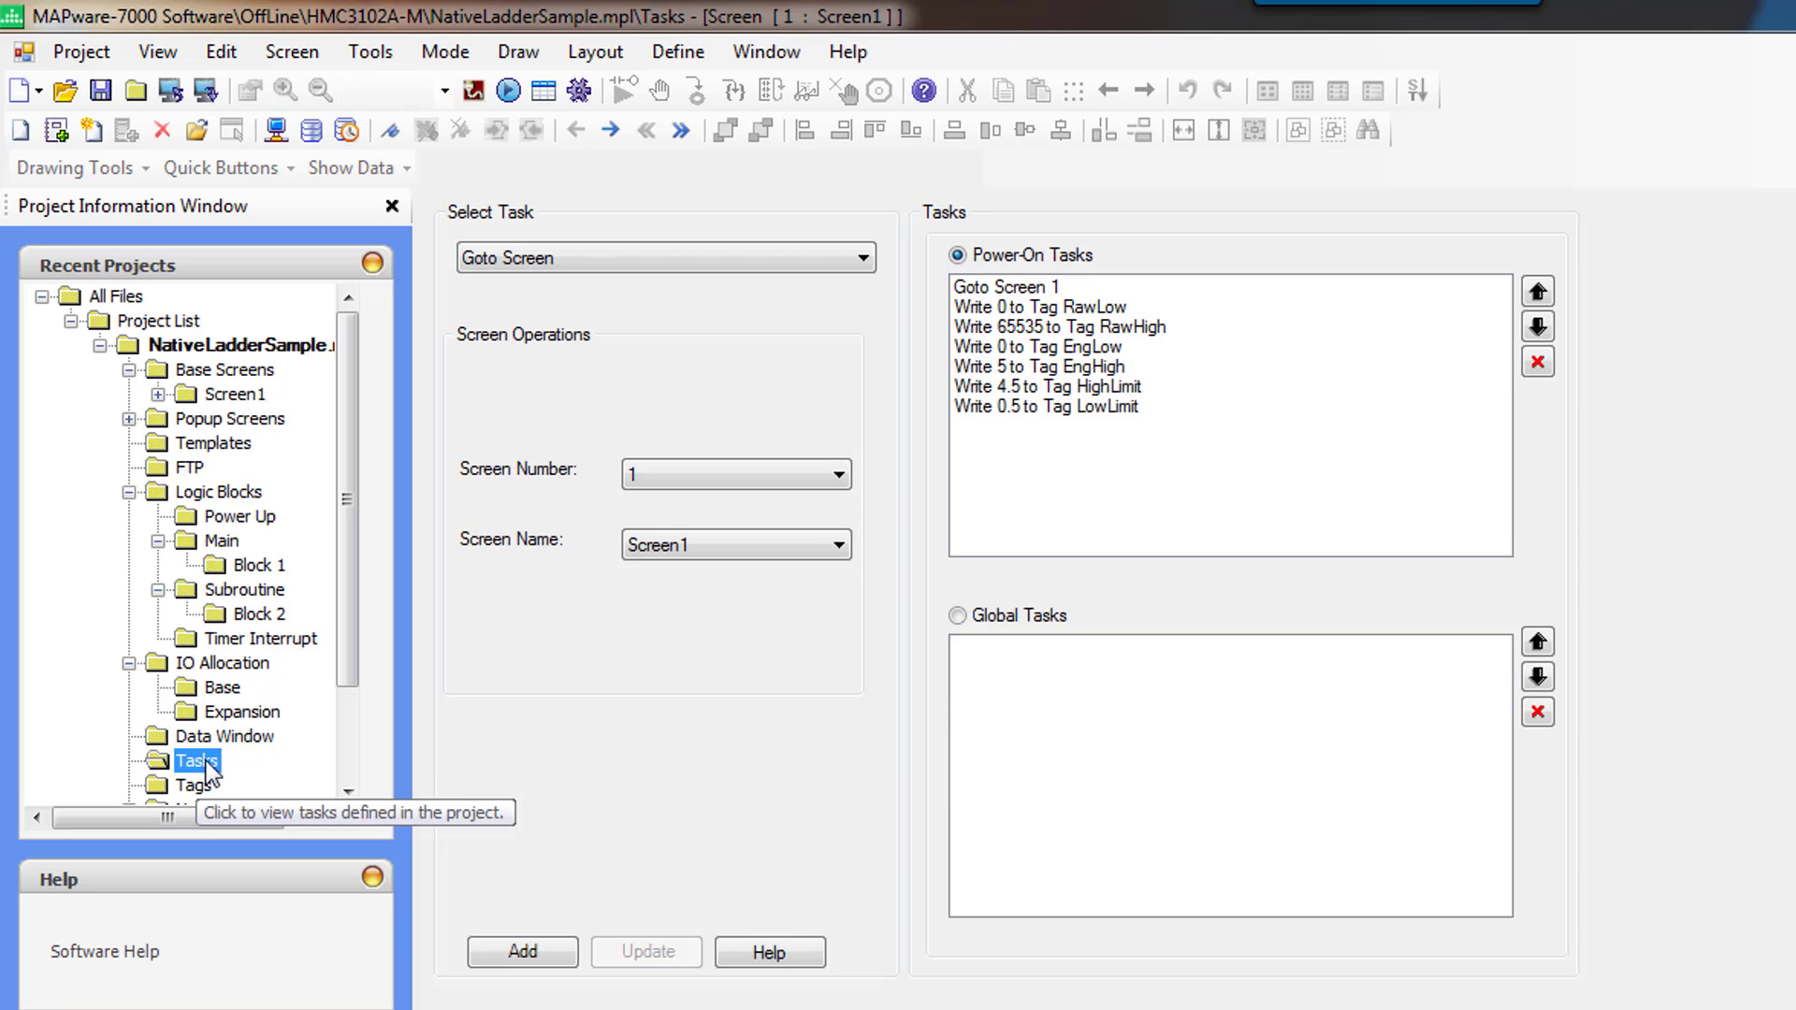
click(994, 289)
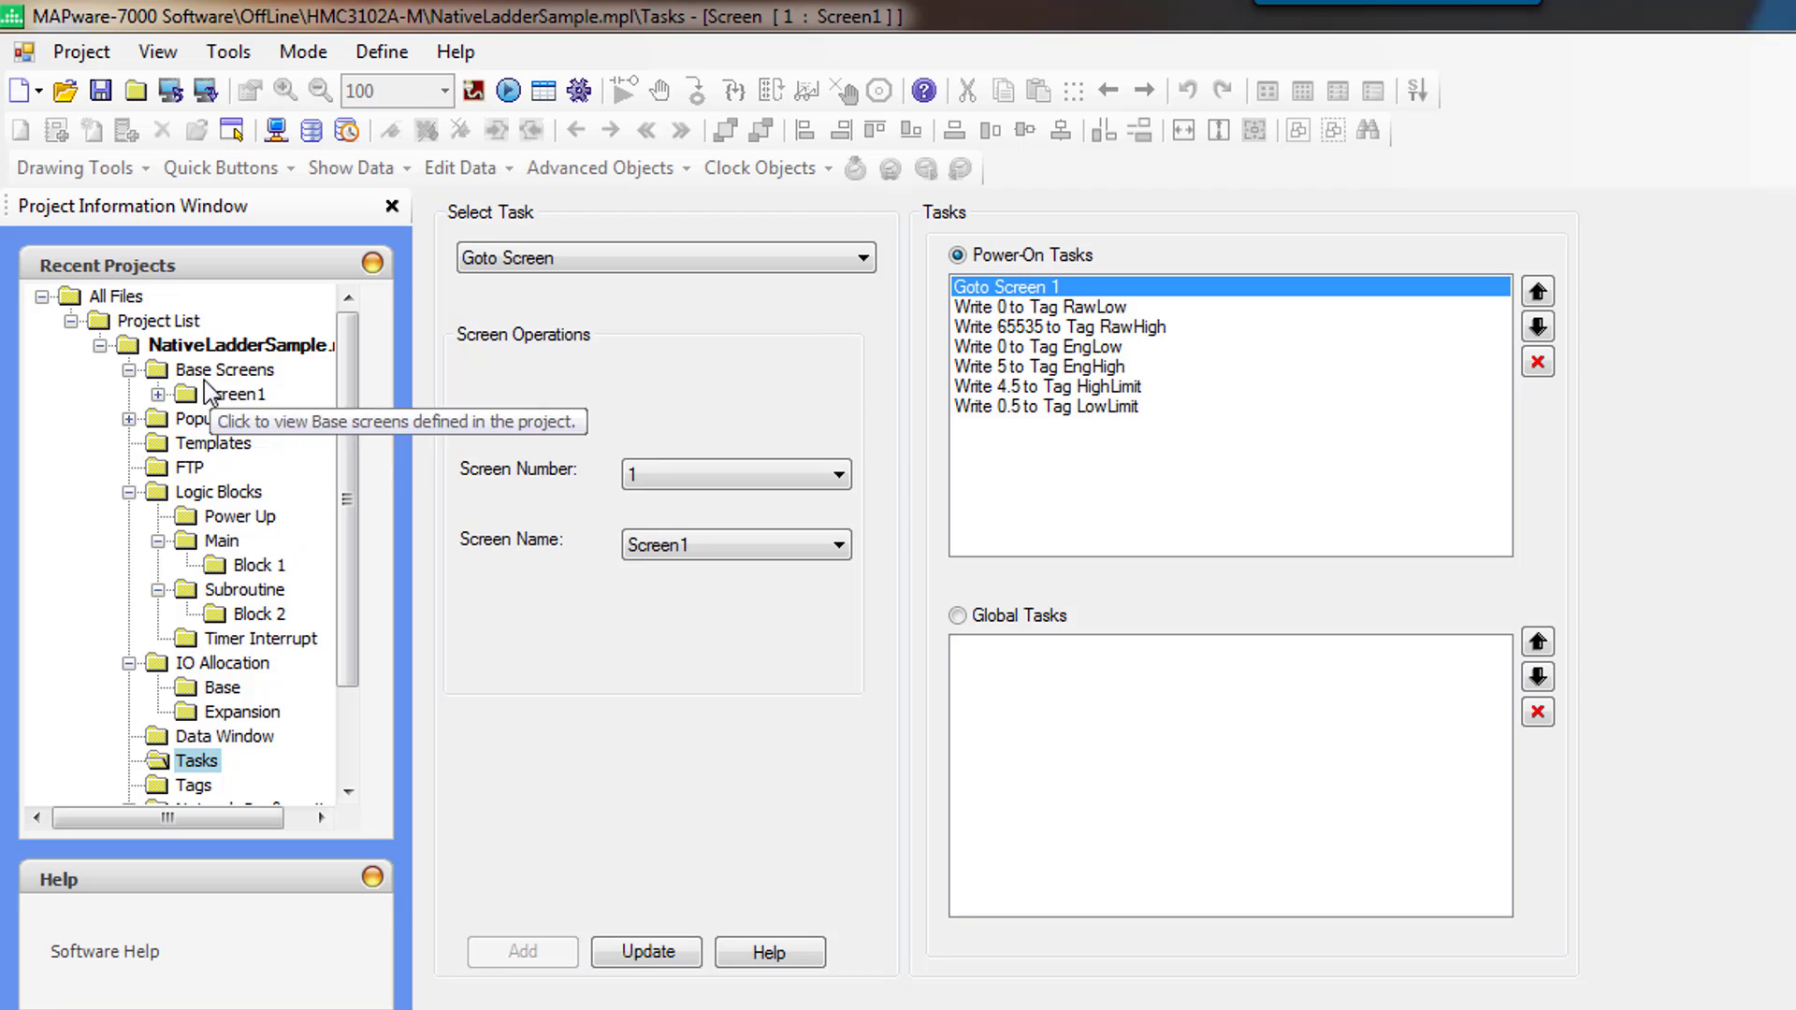
Place a Sample Text multilingual label near the top of Screen1.
click(235, 394)
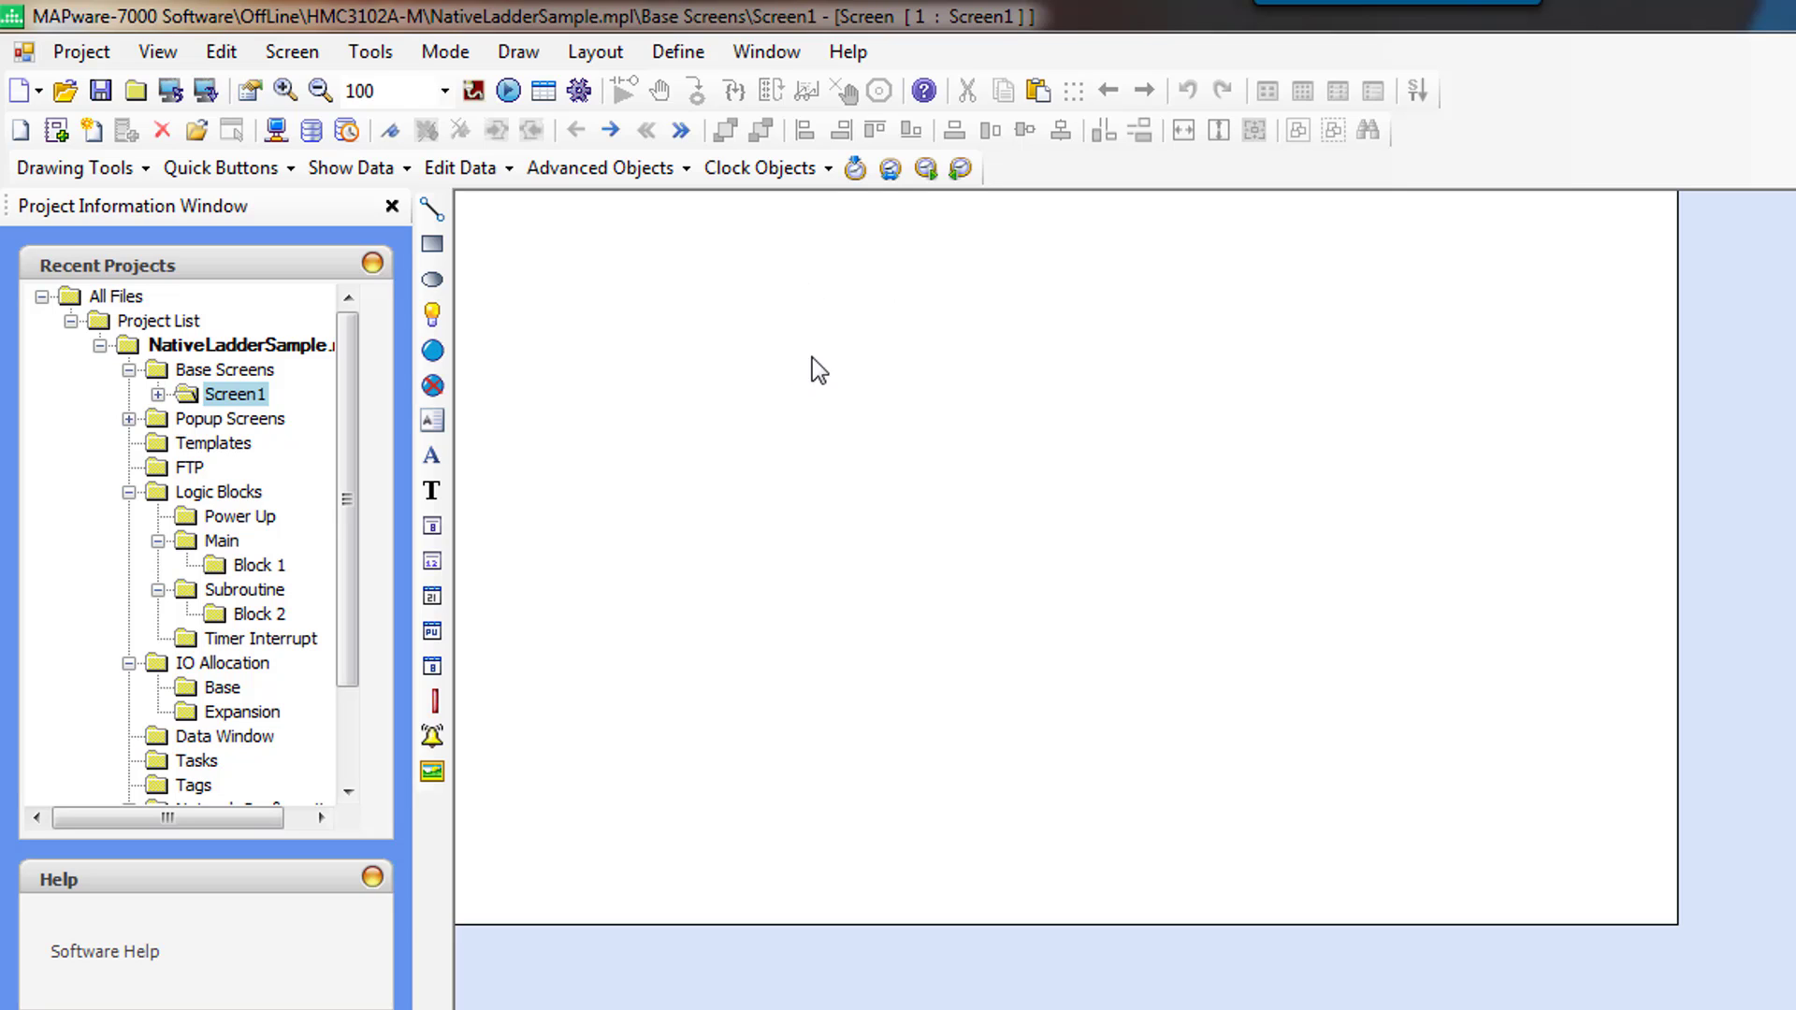
click(140, 173)
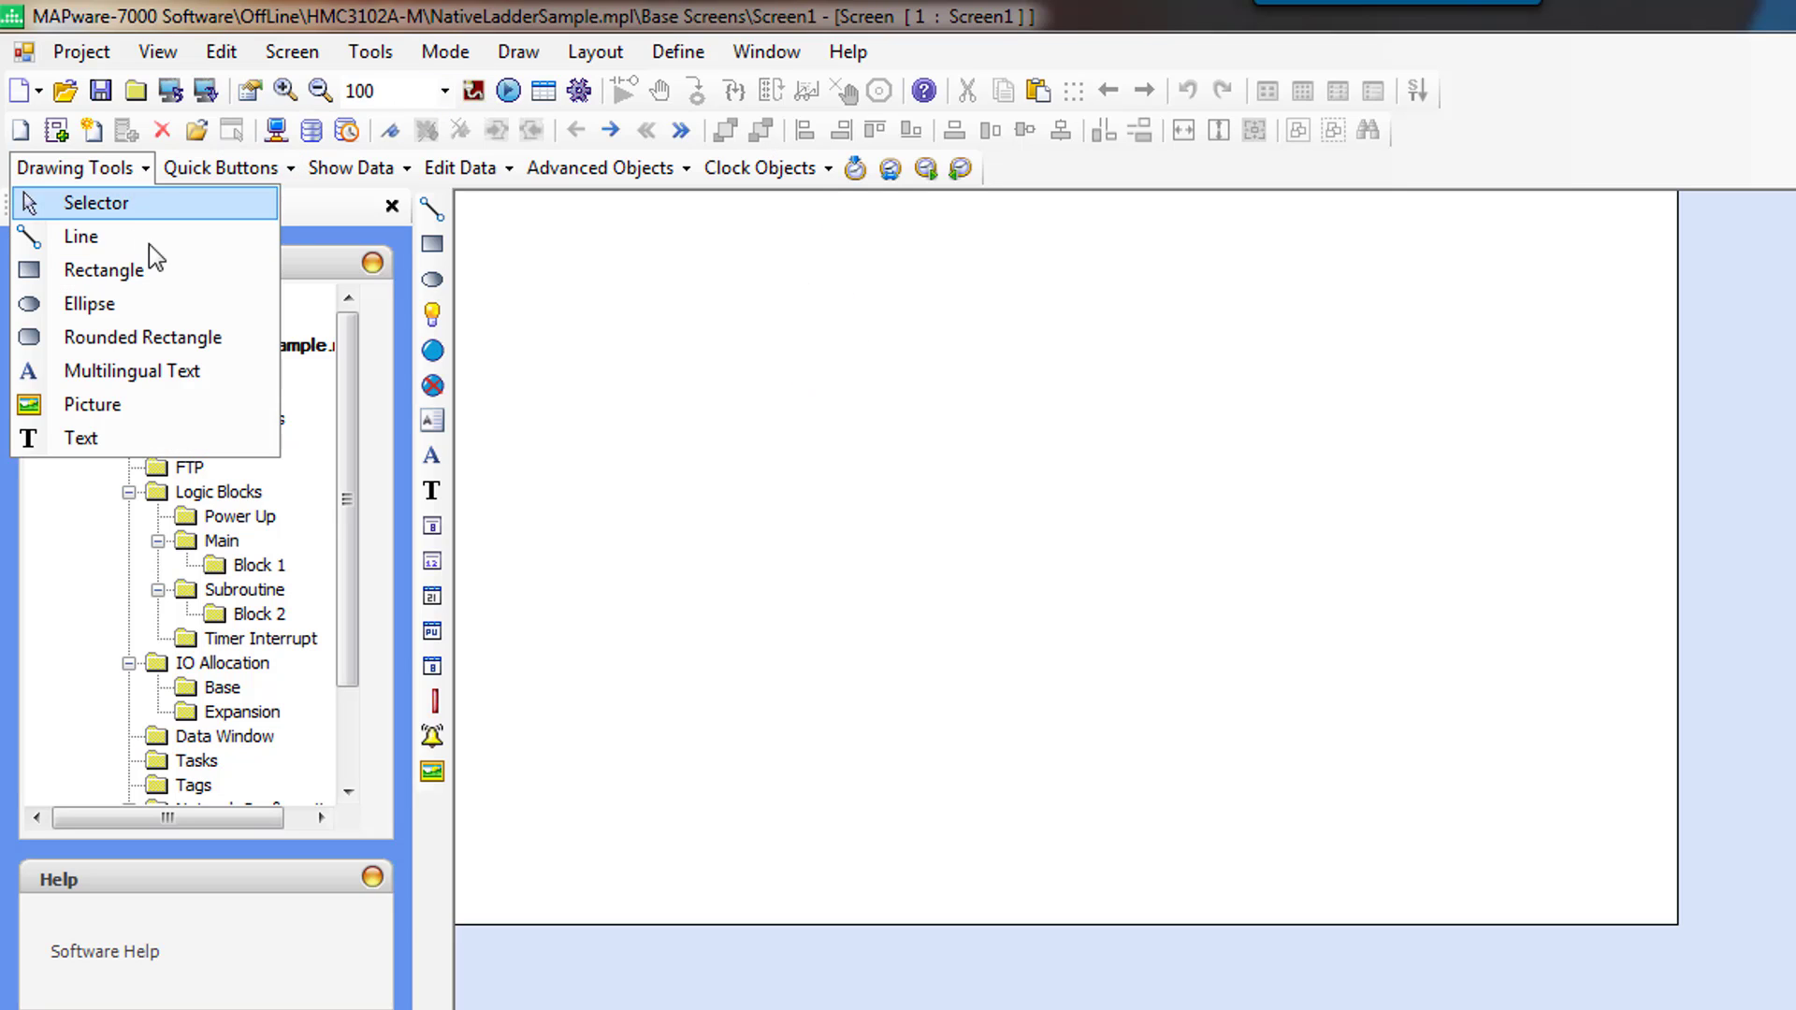
click(150, 374)
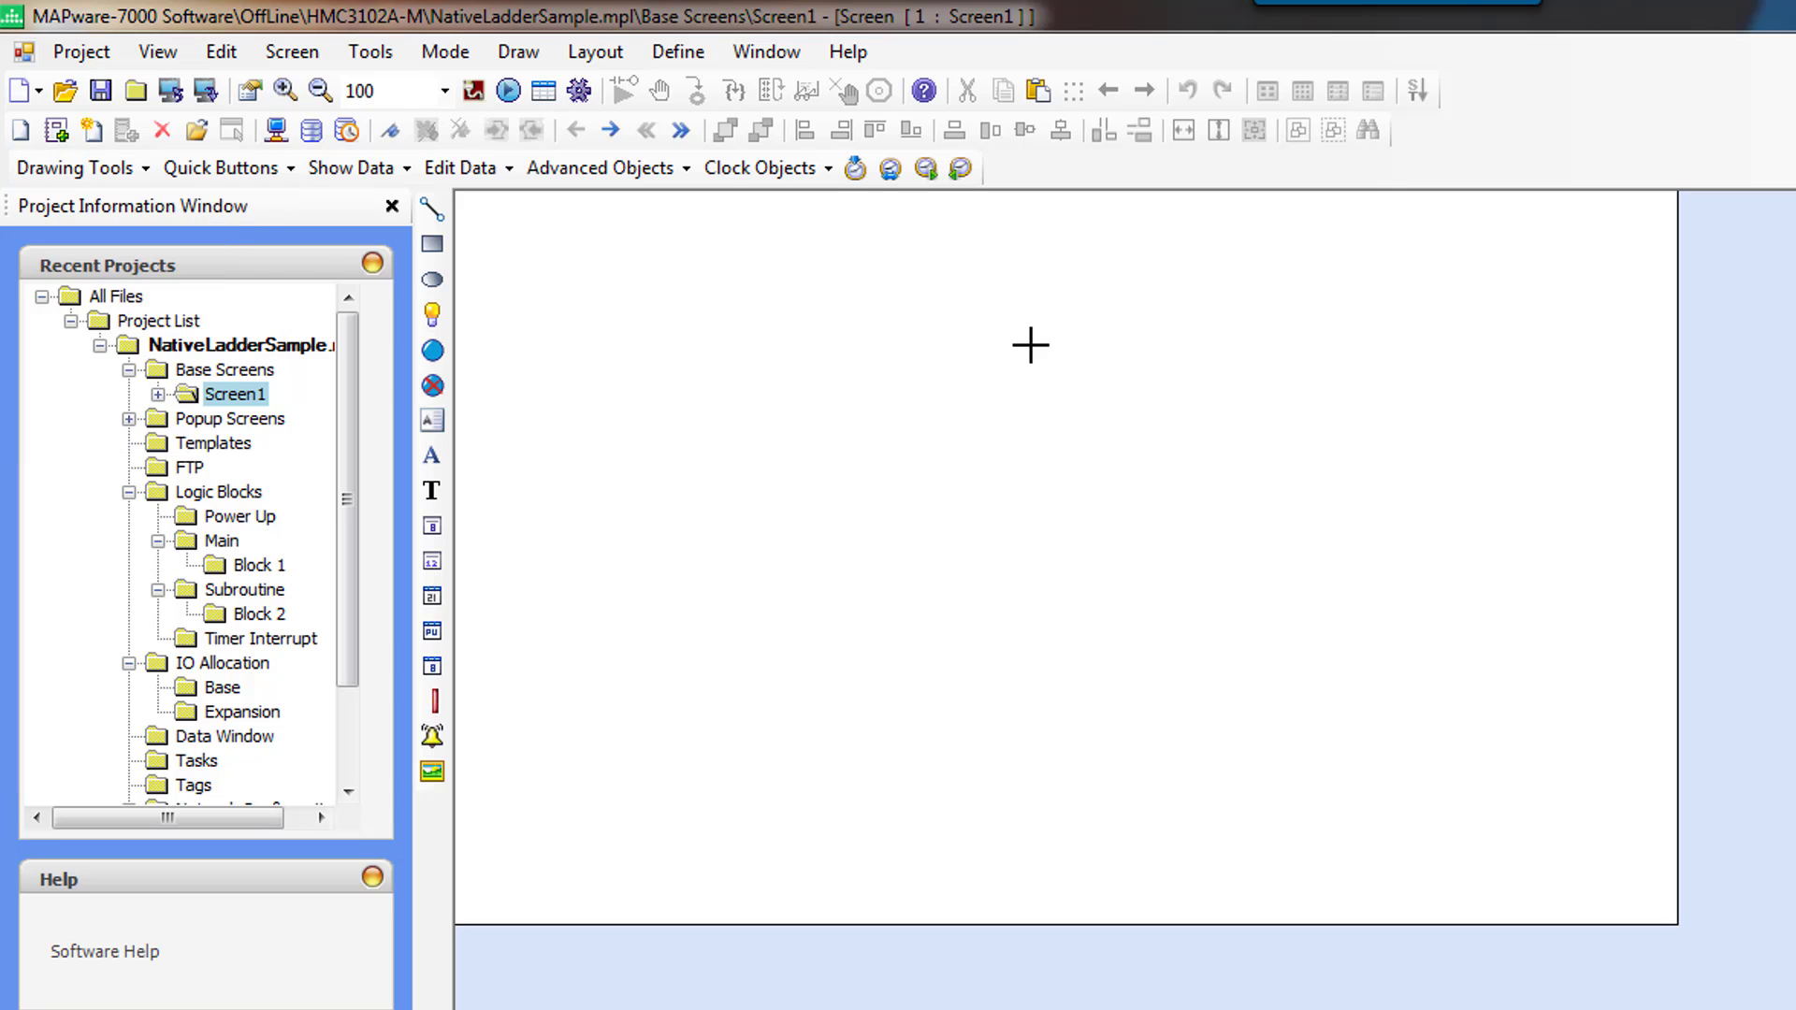
click(886, 277)
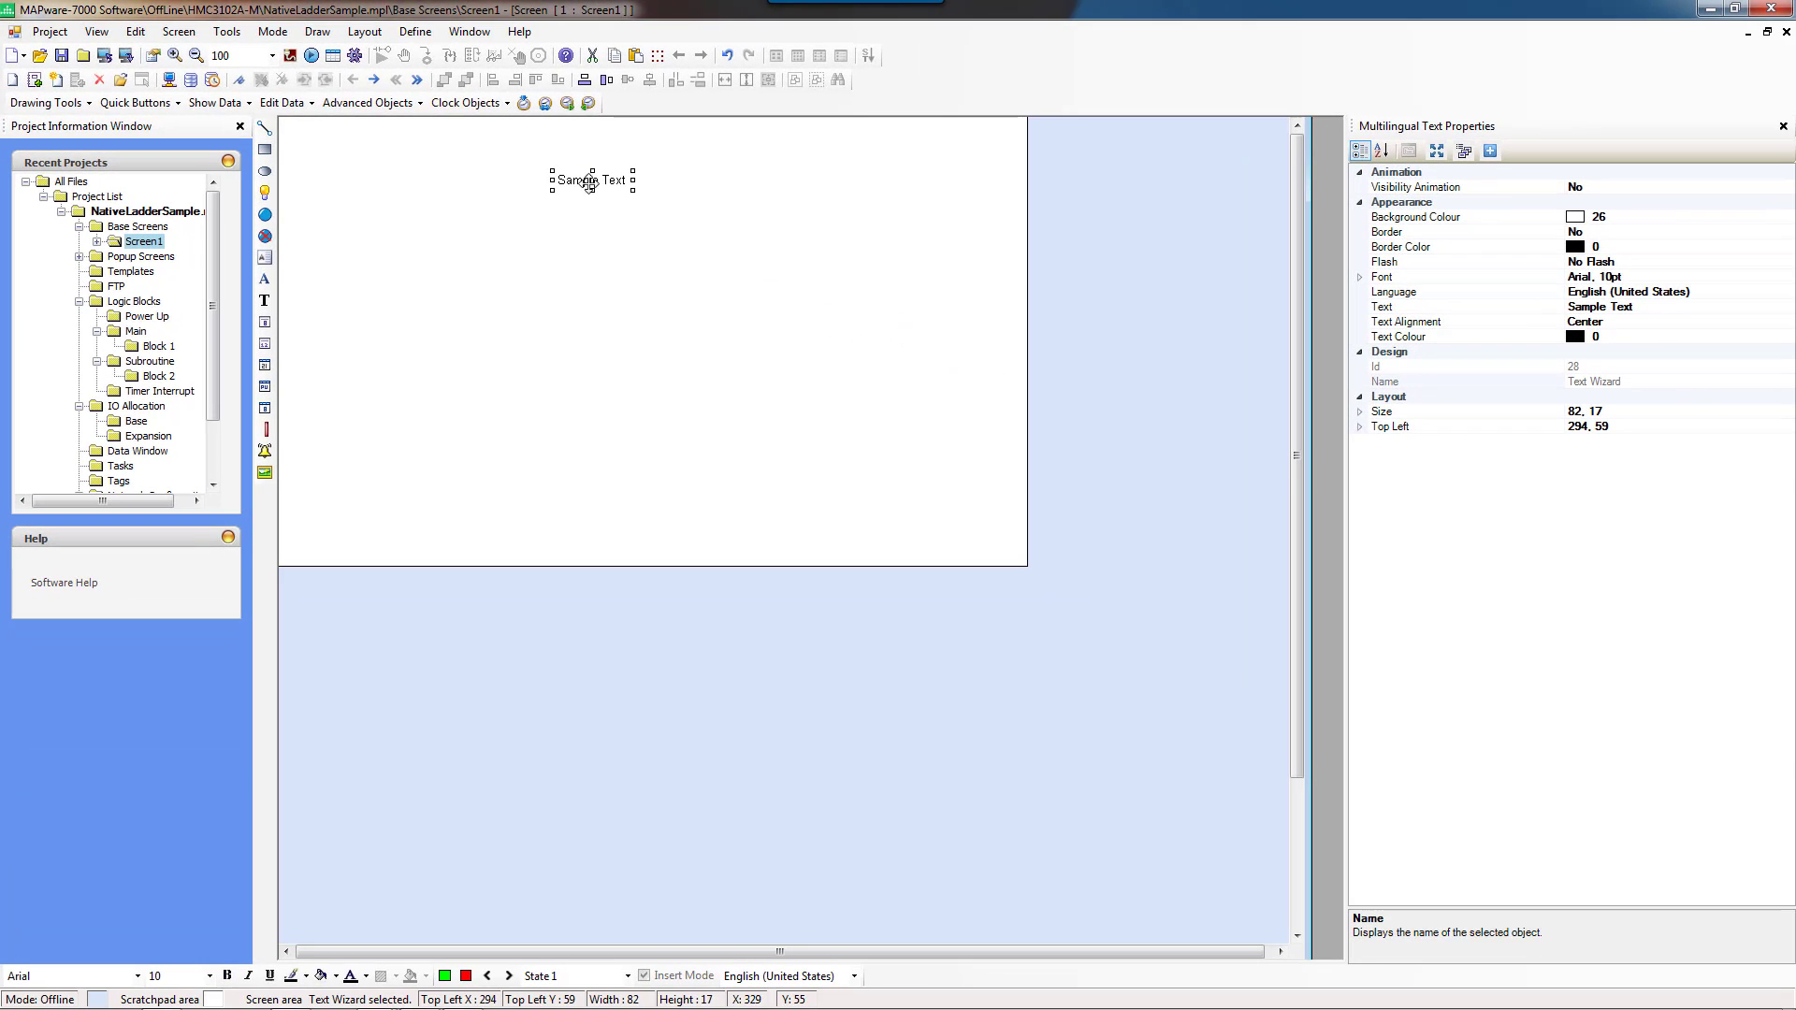
Add a plain Text object below Sample Text using the 20 x 28 font, then reselect Sample Text.
click(49, 103)
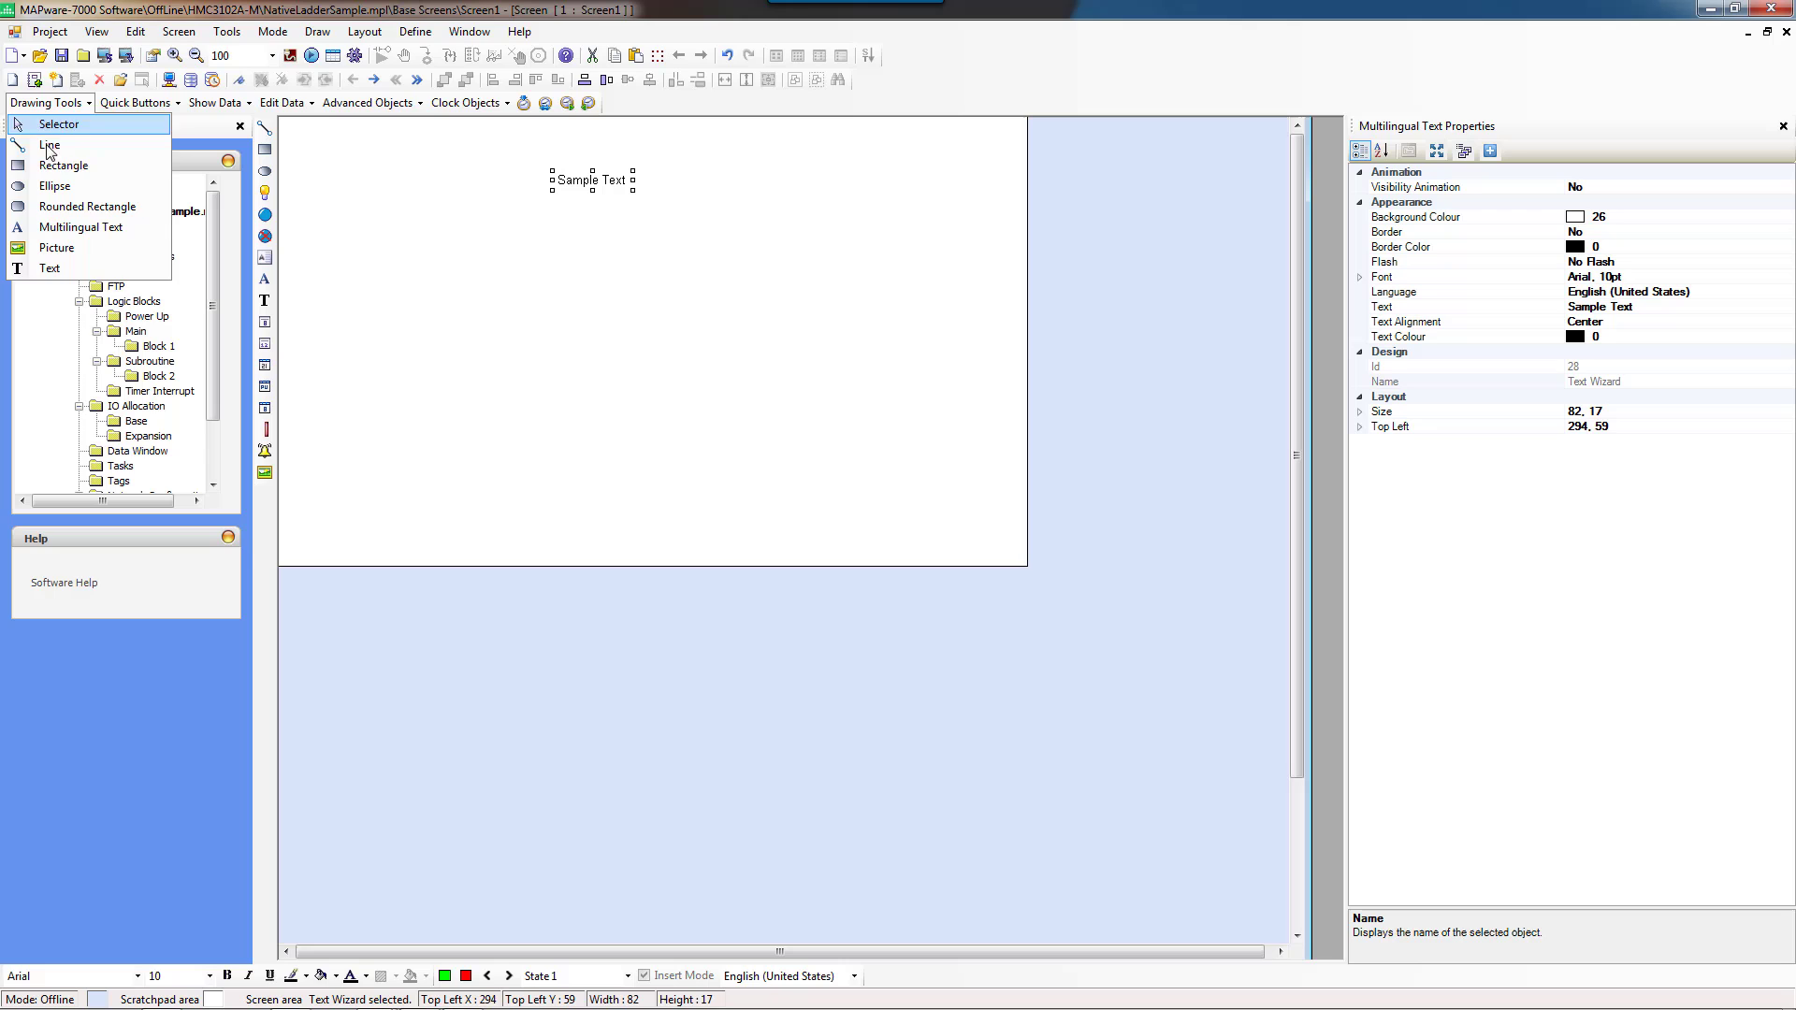
click(48, 268)
click(606, 292)
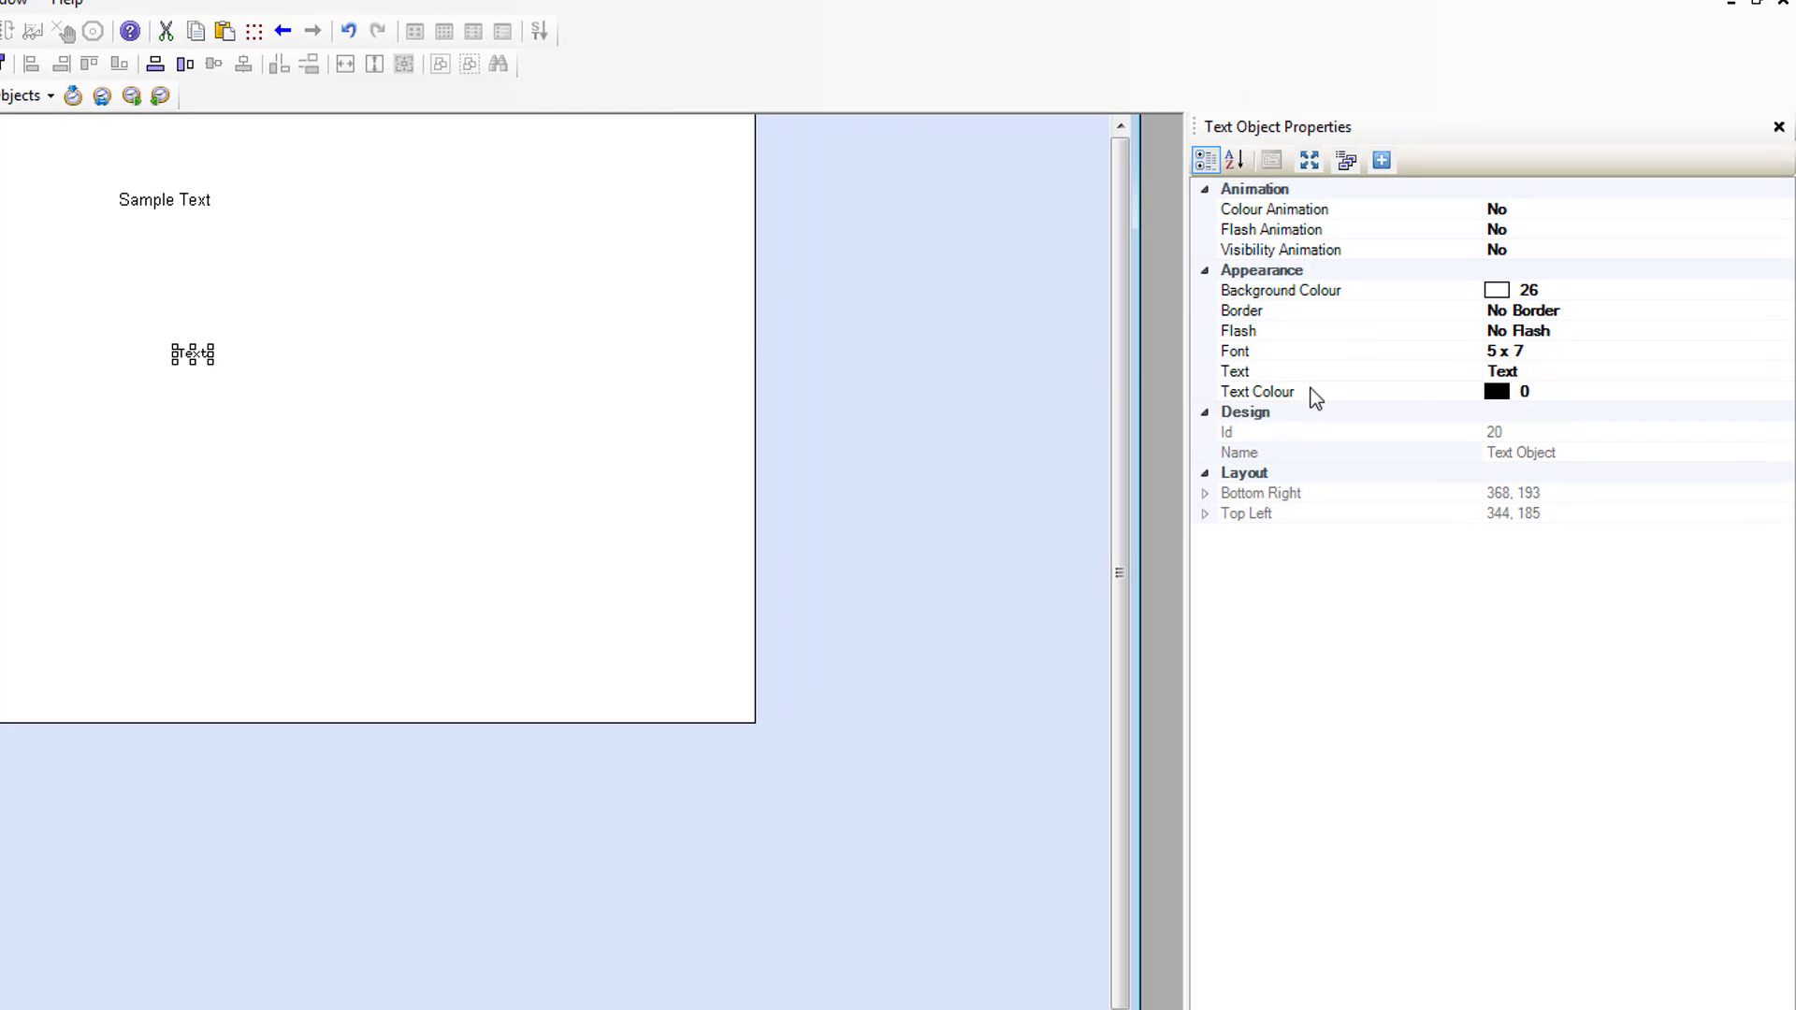
click(1548, 358)
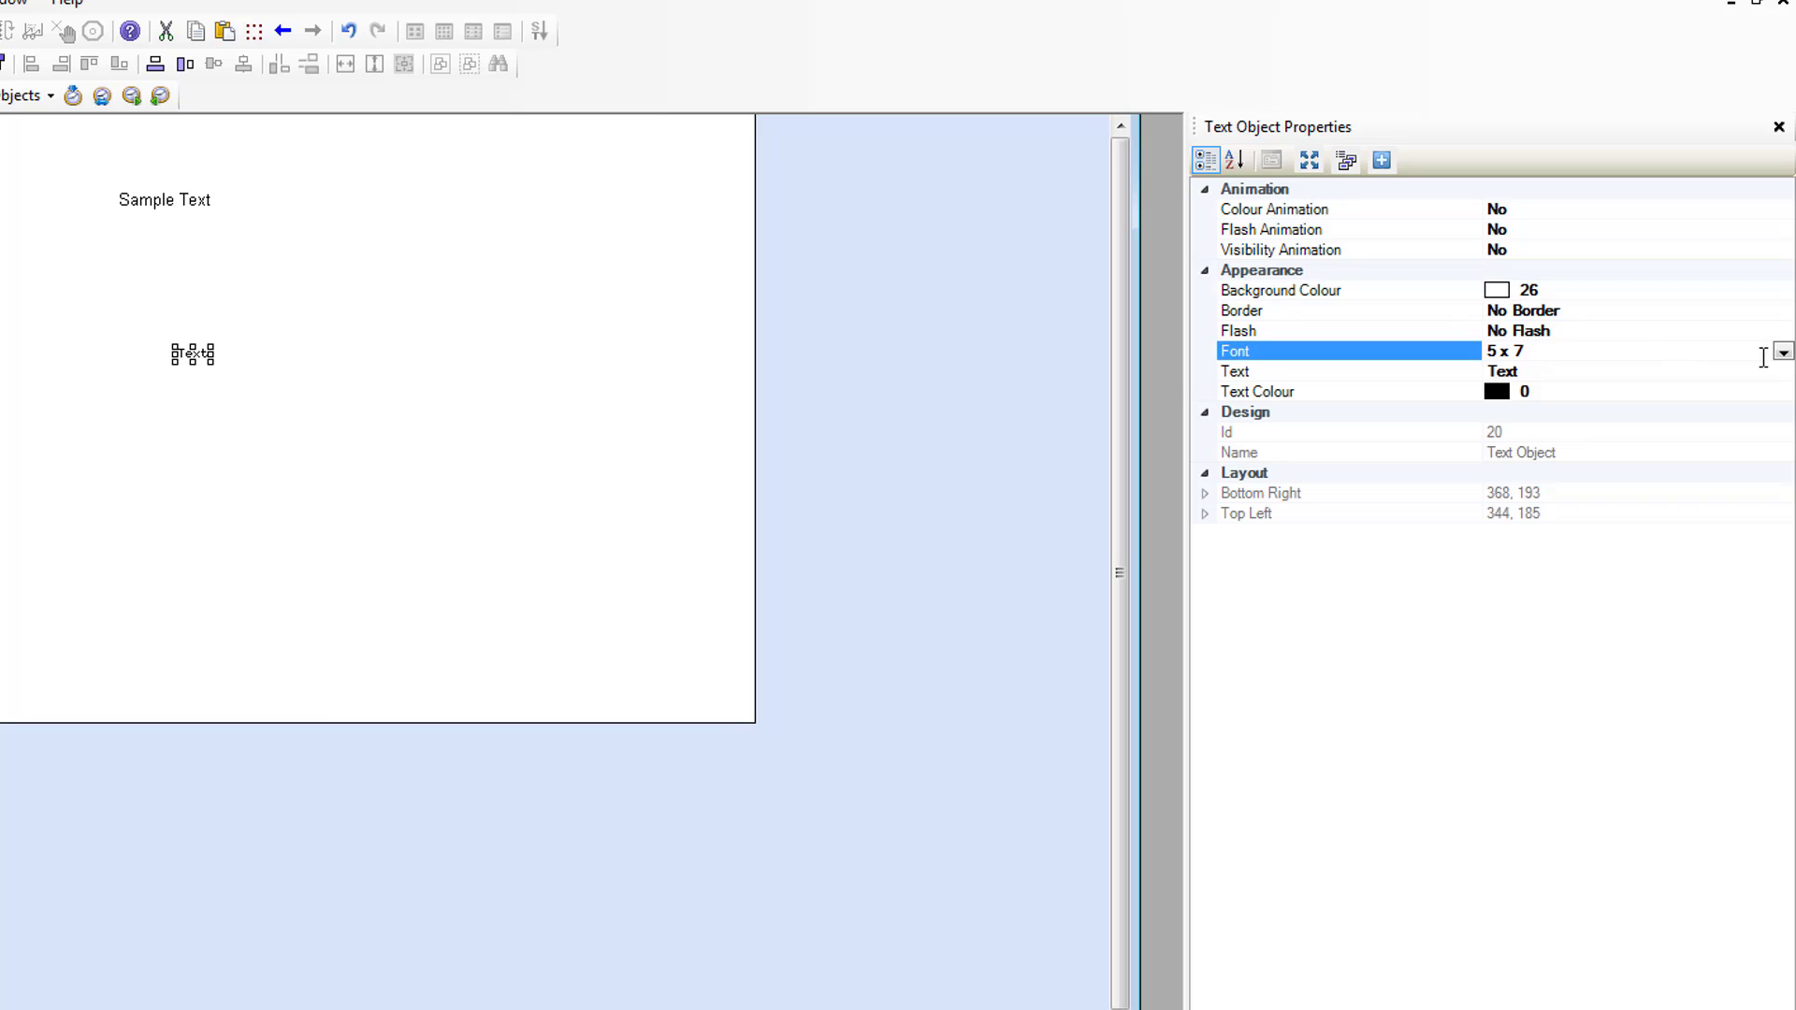
click(1785, 356)
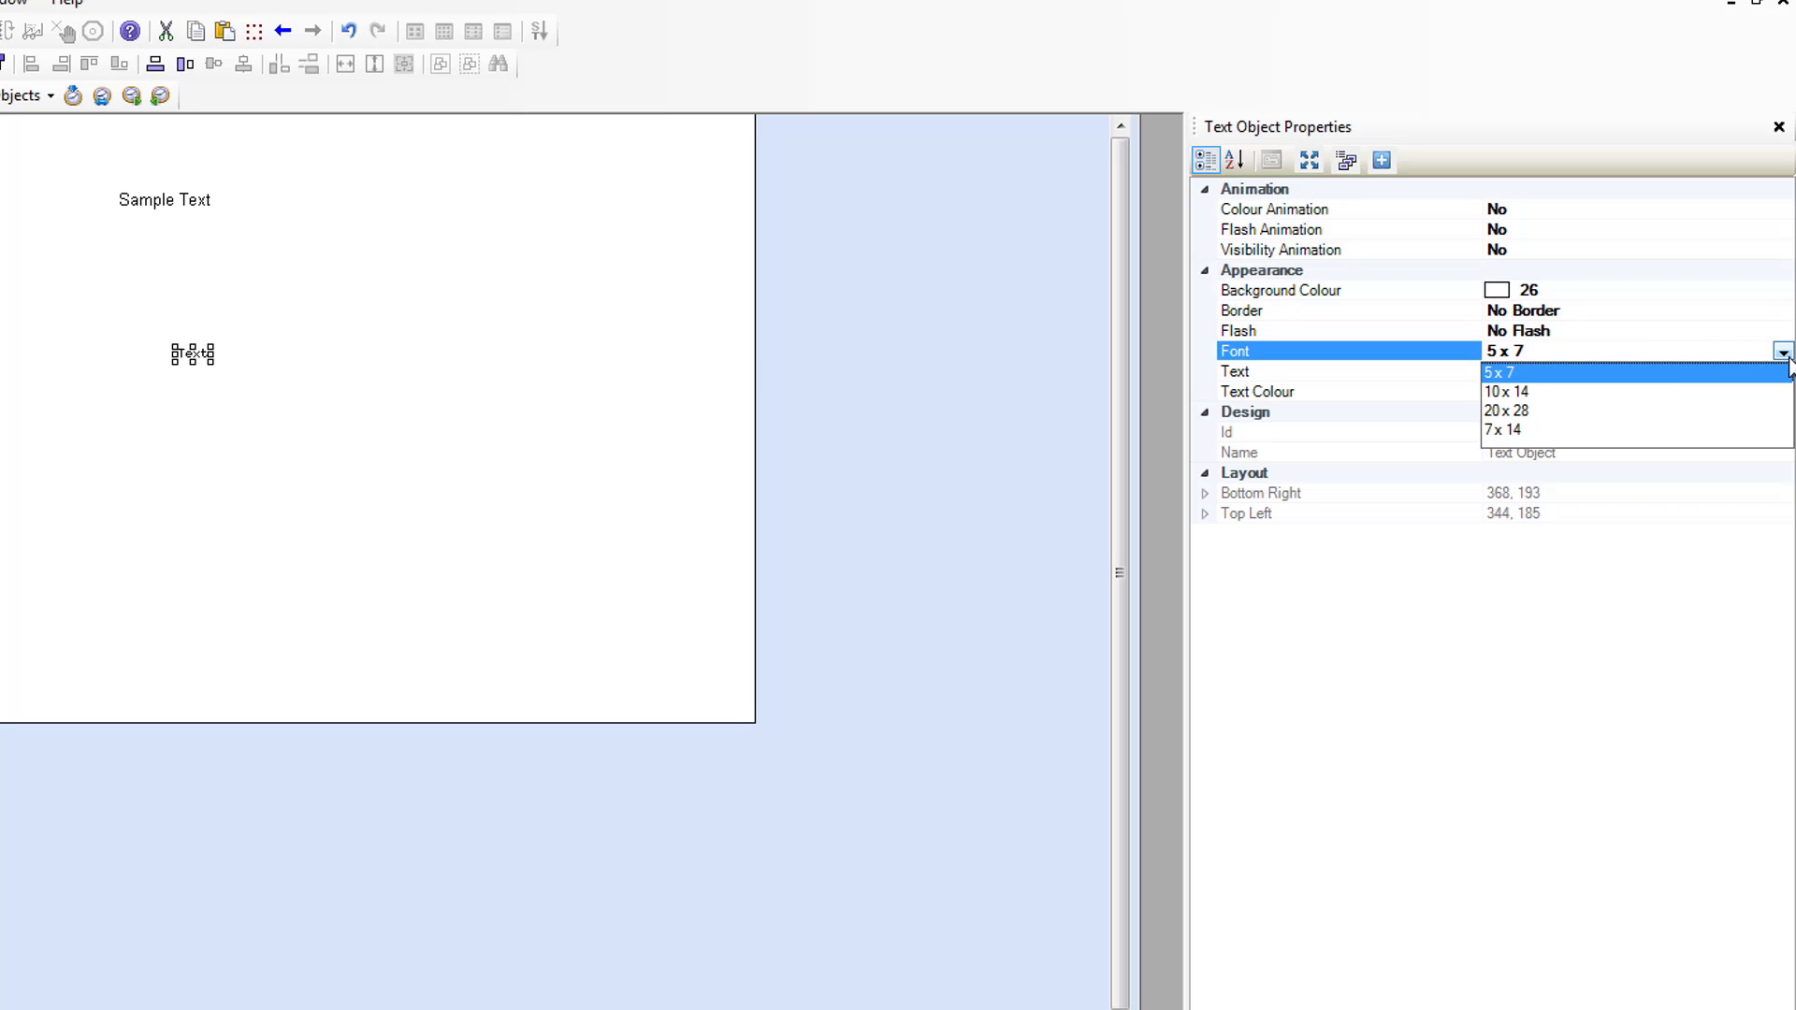
click(1531, 411)
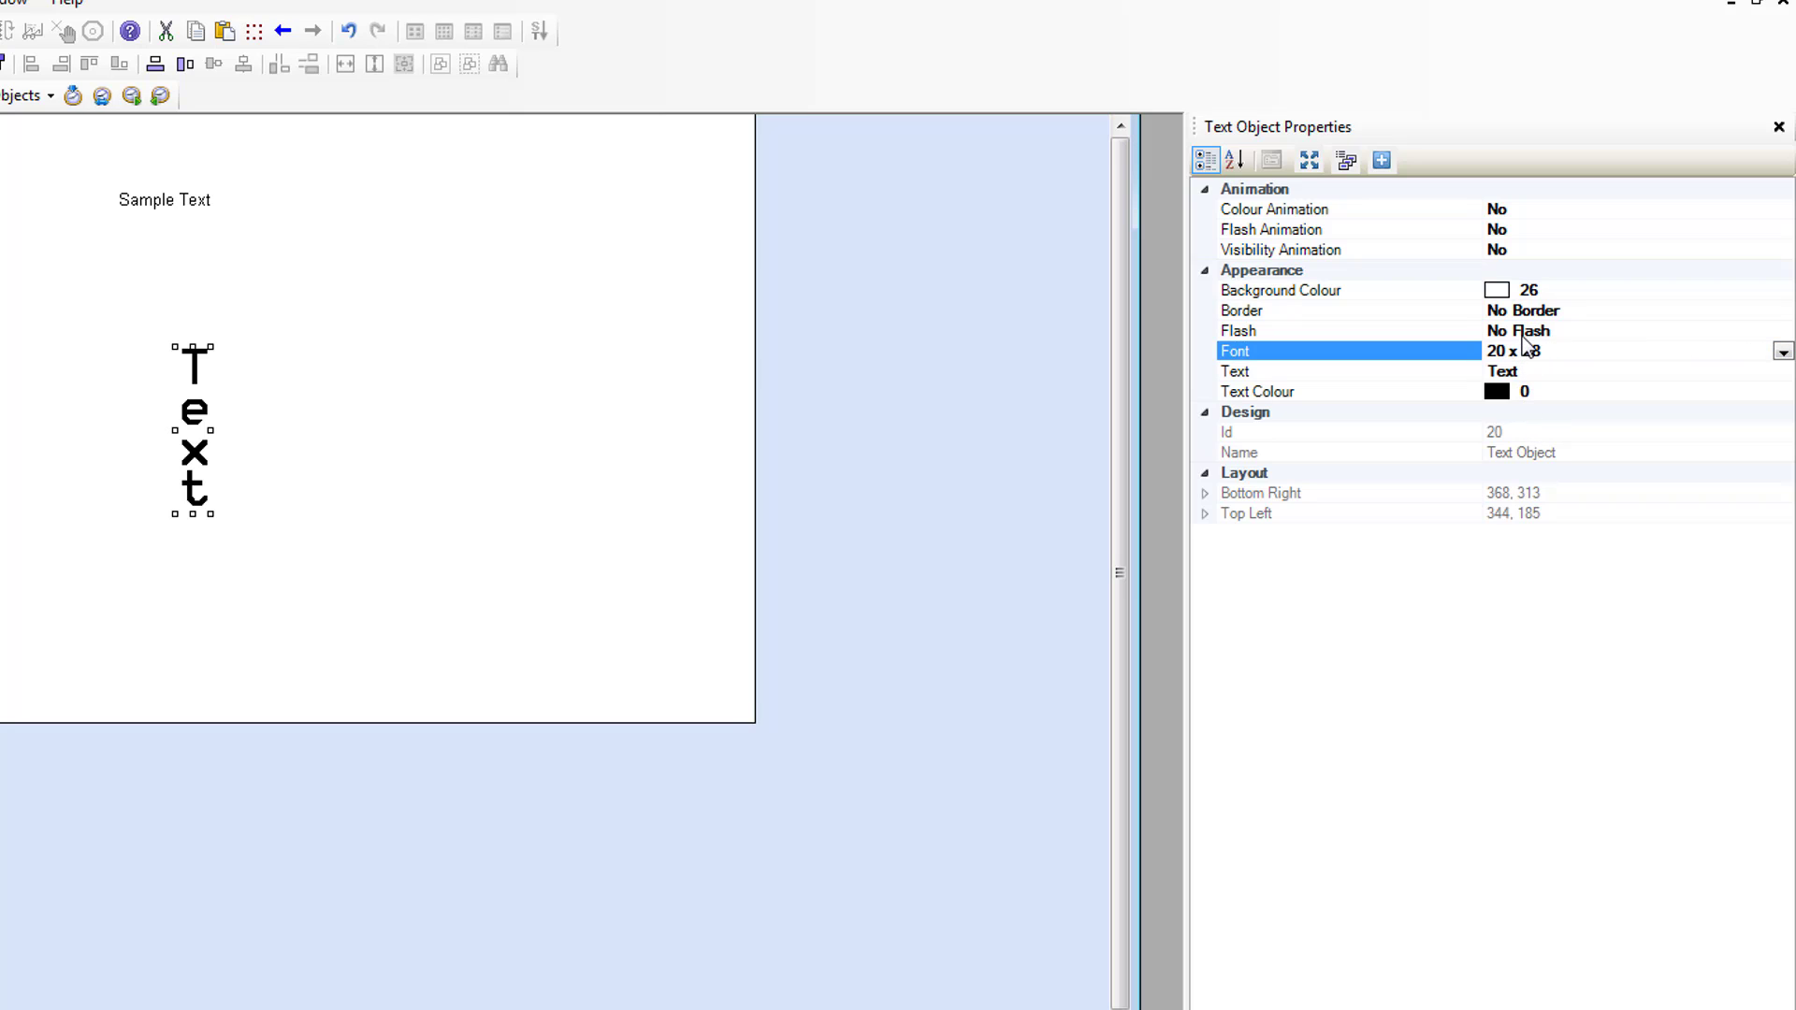
click(188, 199)
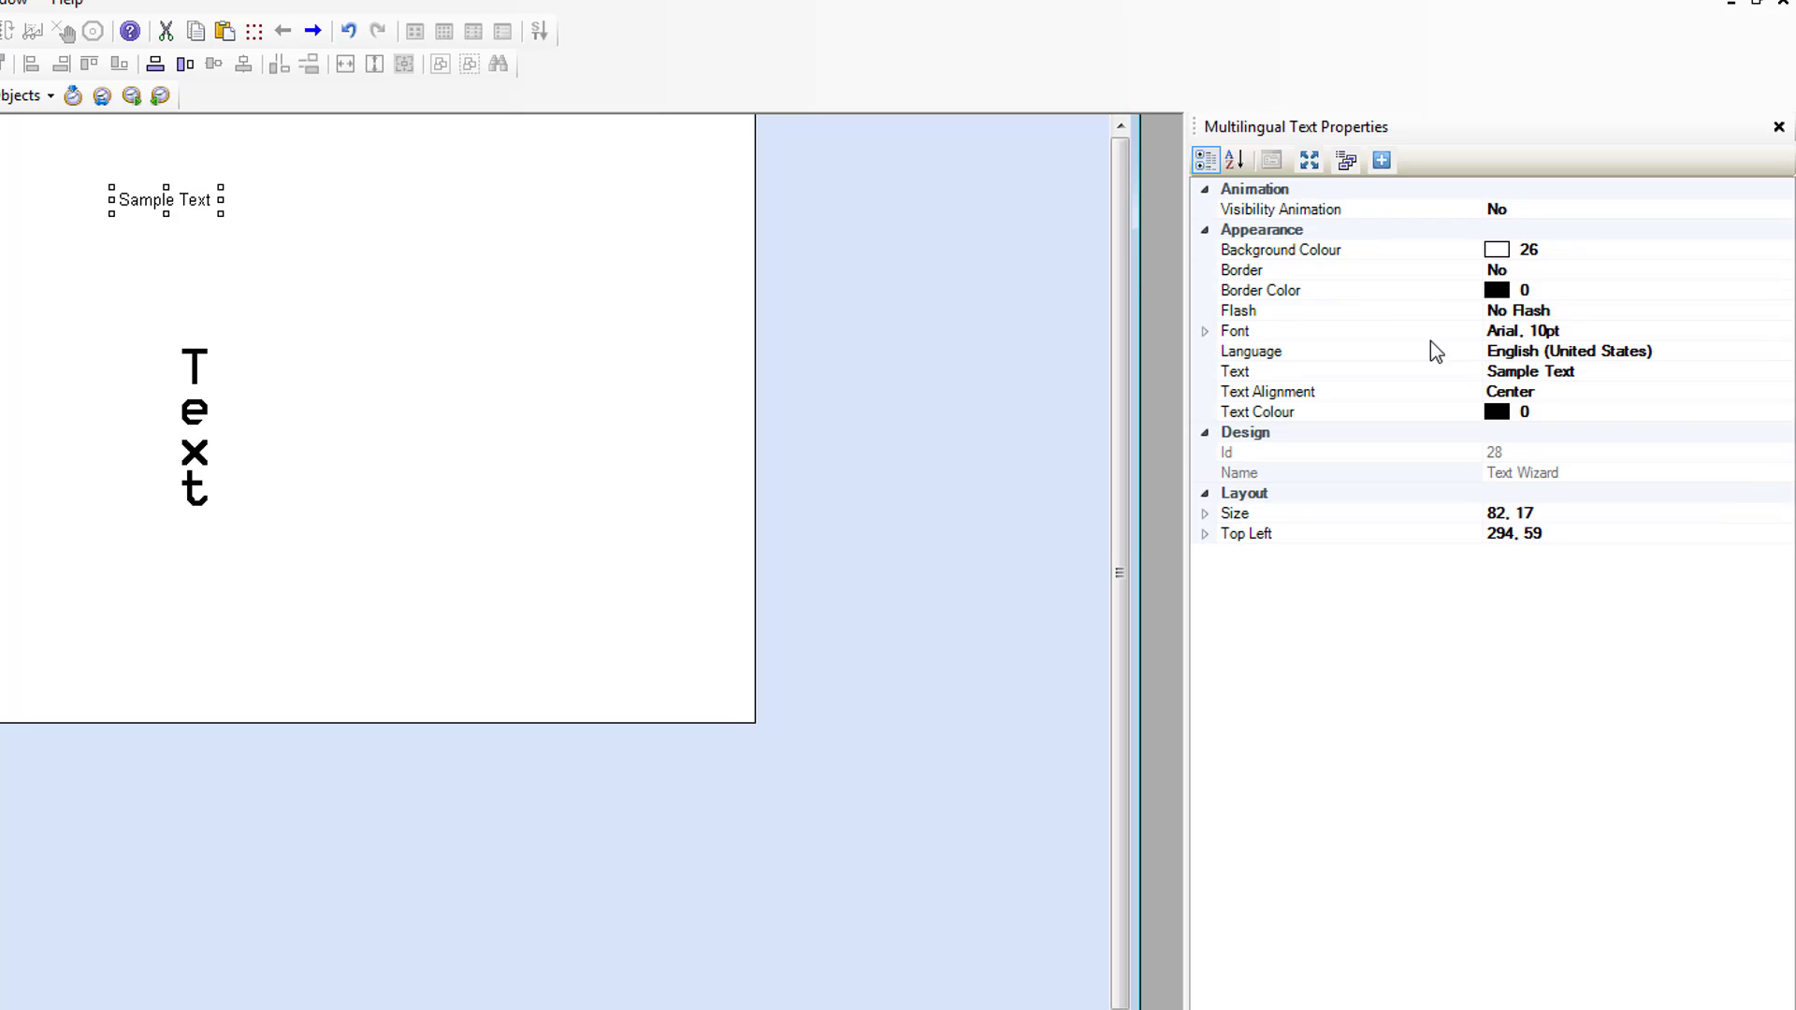
click(1205, 333)
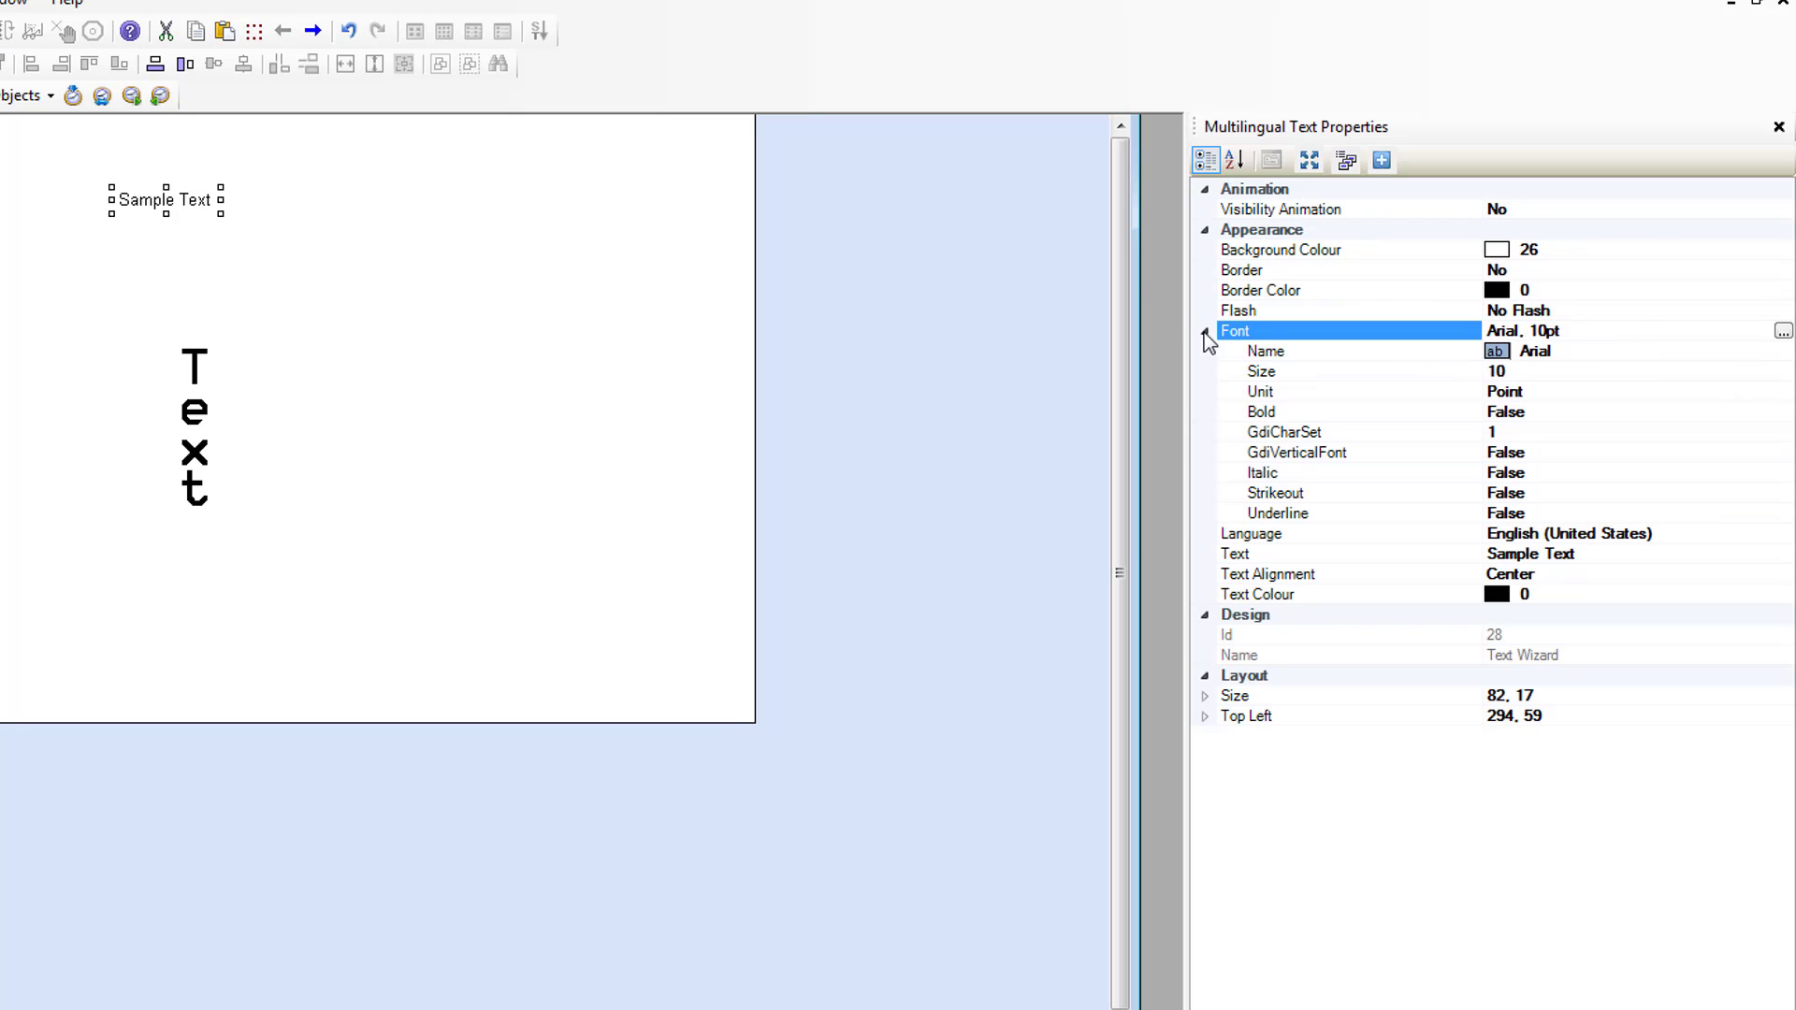
Set Sample Text's font to Arial 36 pt.
click(1783, 331)
click(493, 469)
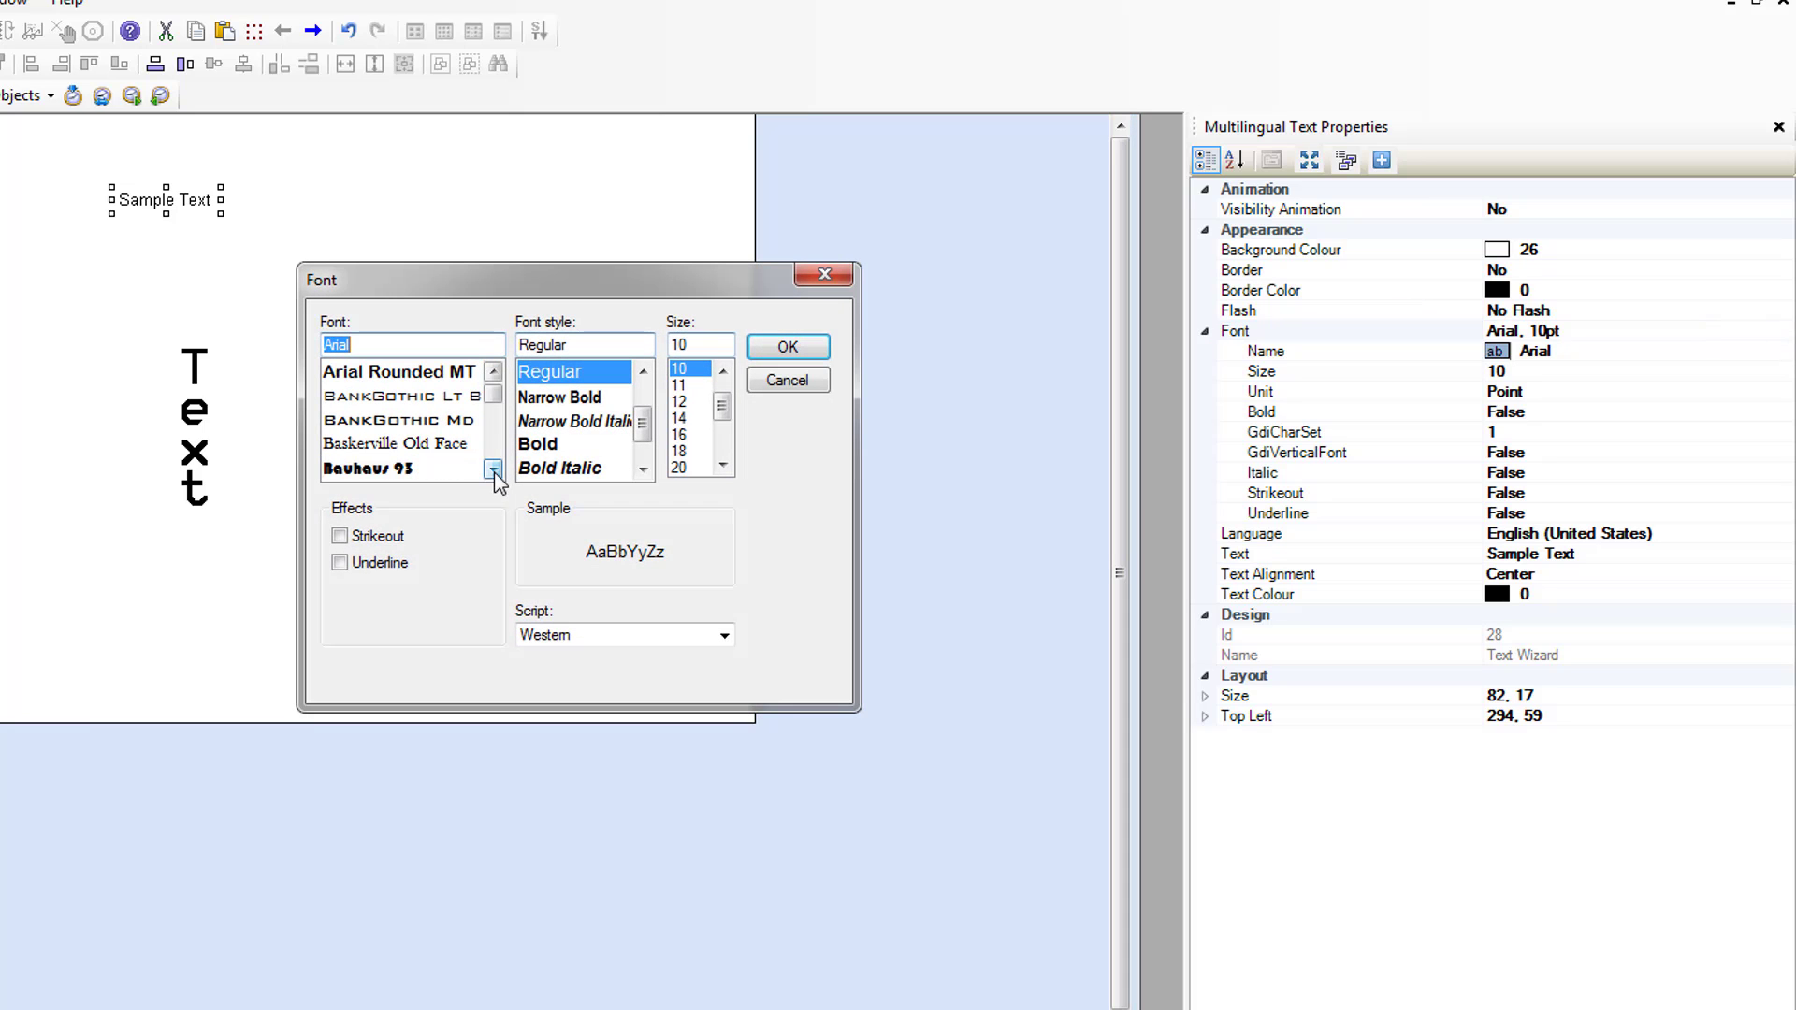
mouse_move(493, 393)
mouse_down()
mouse_move(497, 457)
mouse_move(493, 374)
mouse_up()
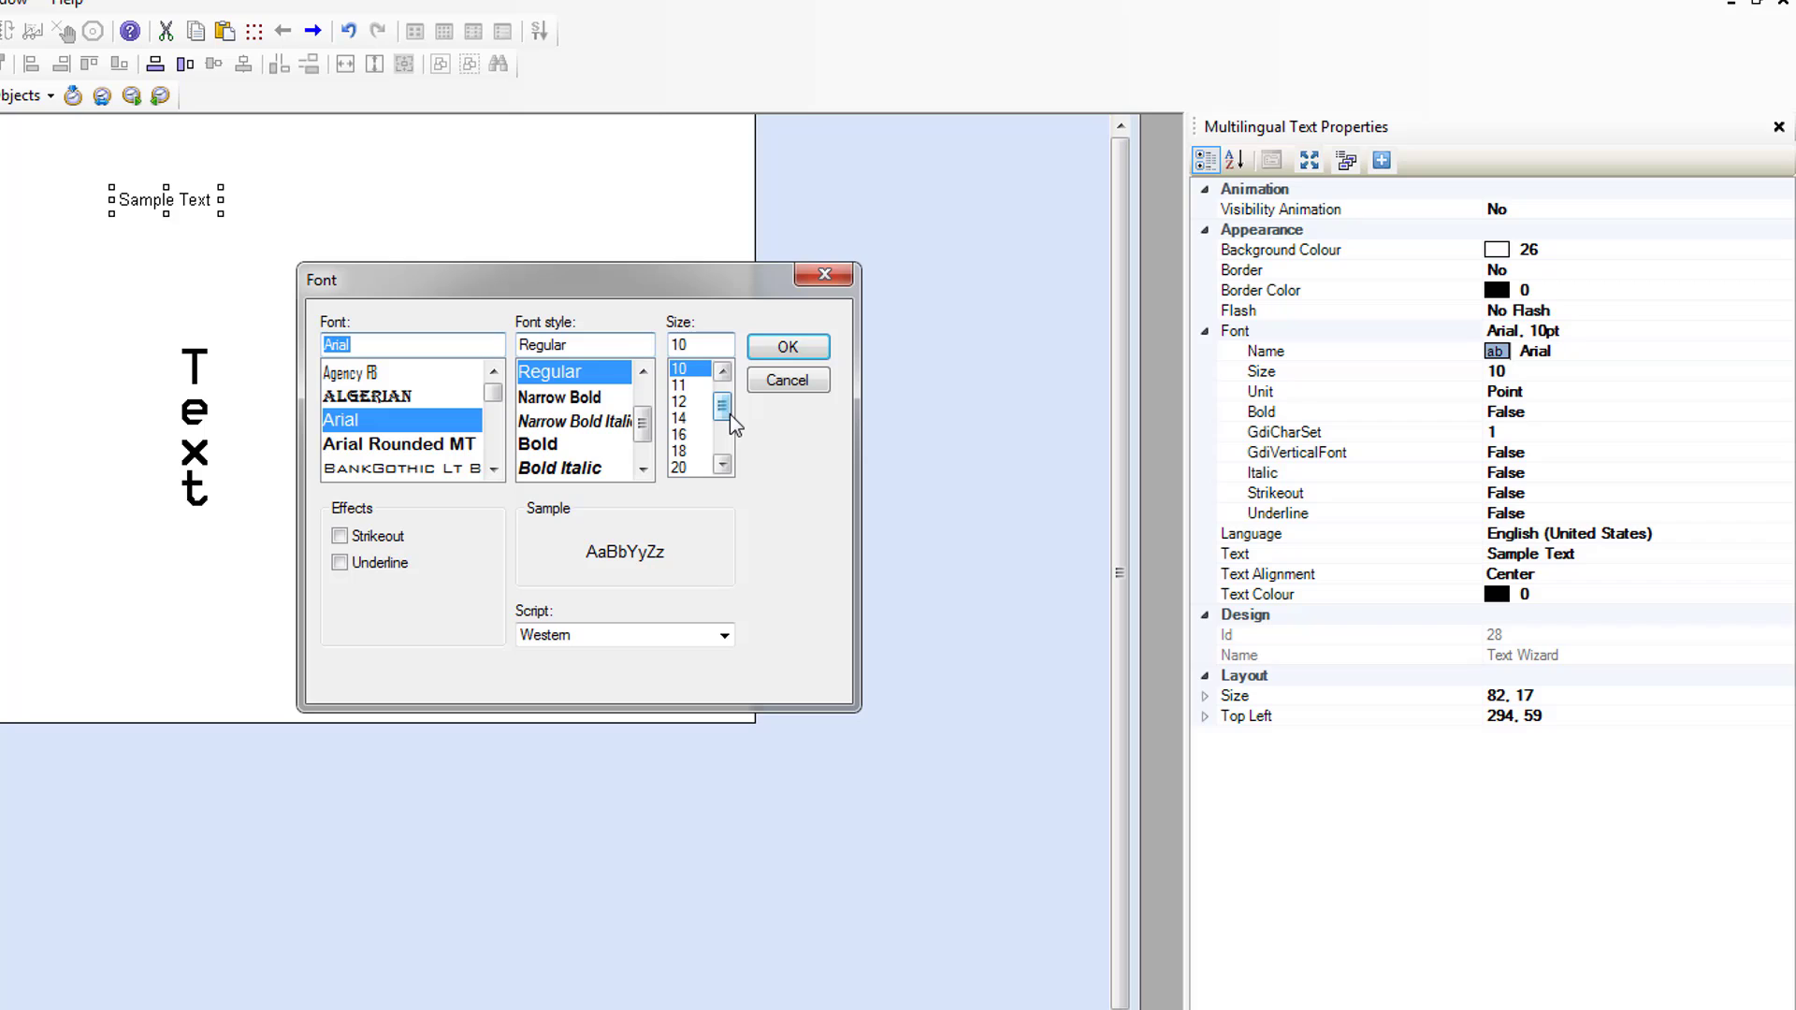
drag(721, 423, 722, 449)
click(689, 434)
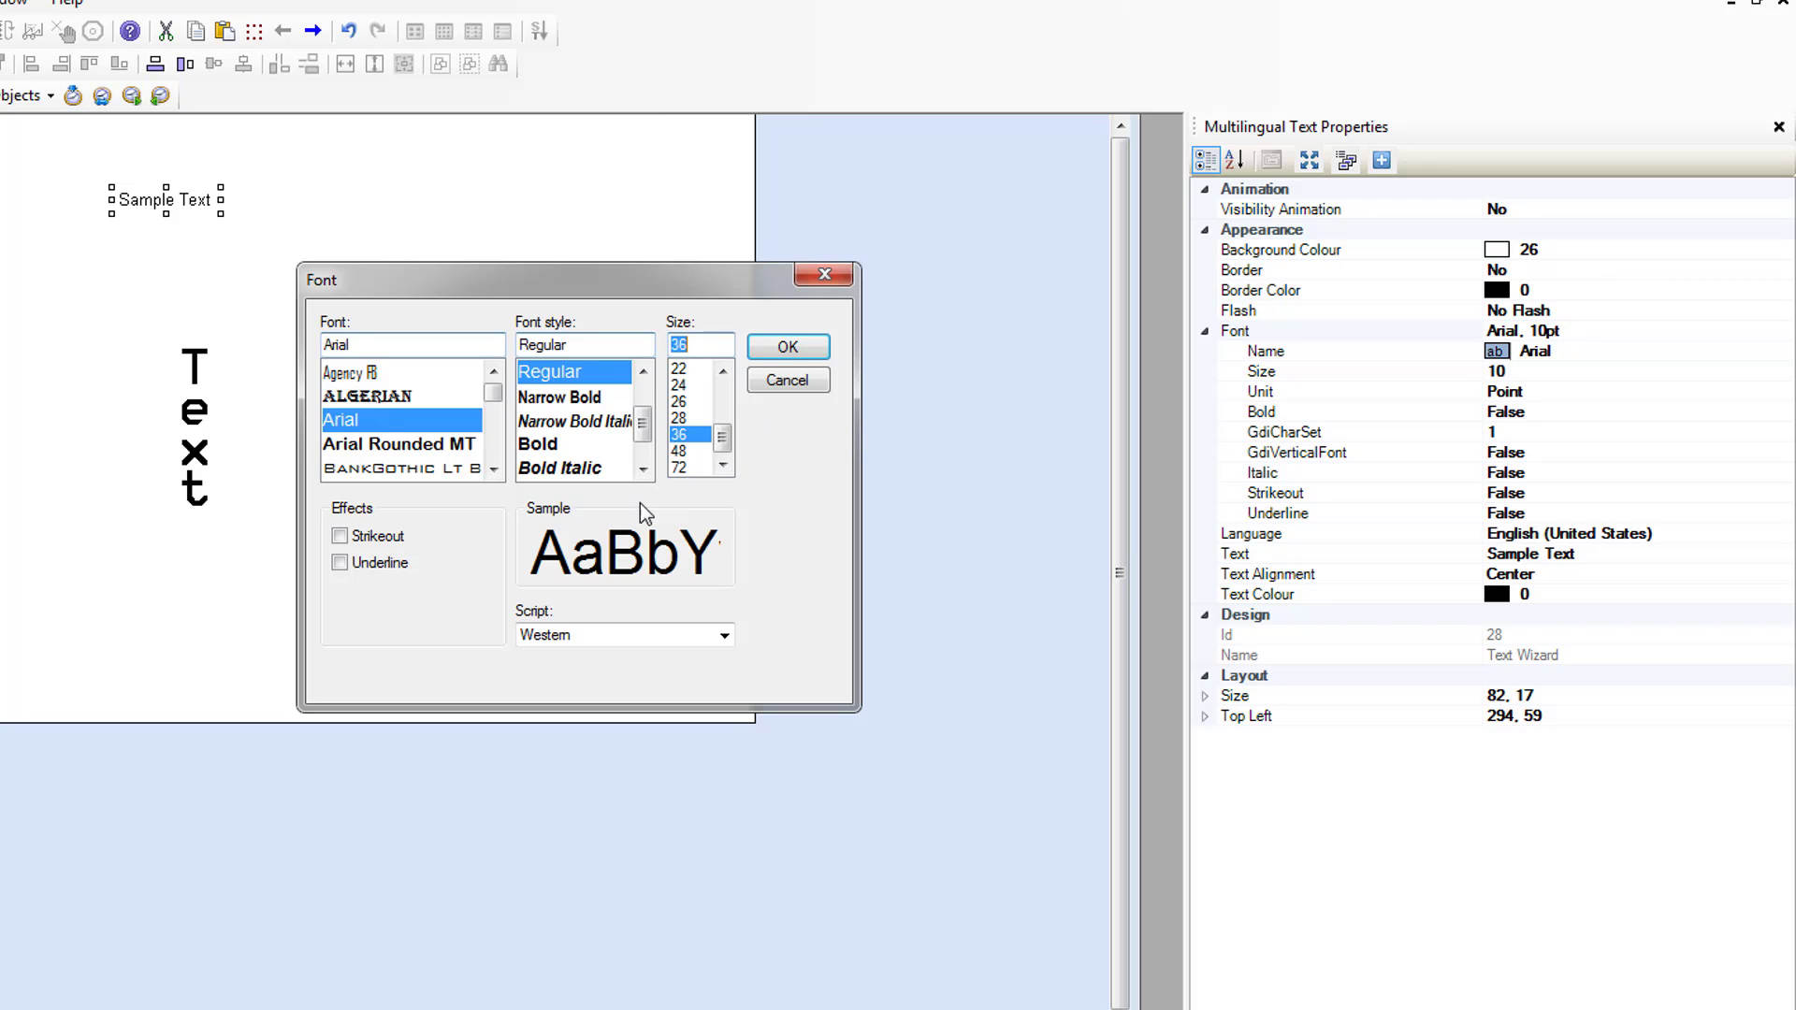
click(787, 347)
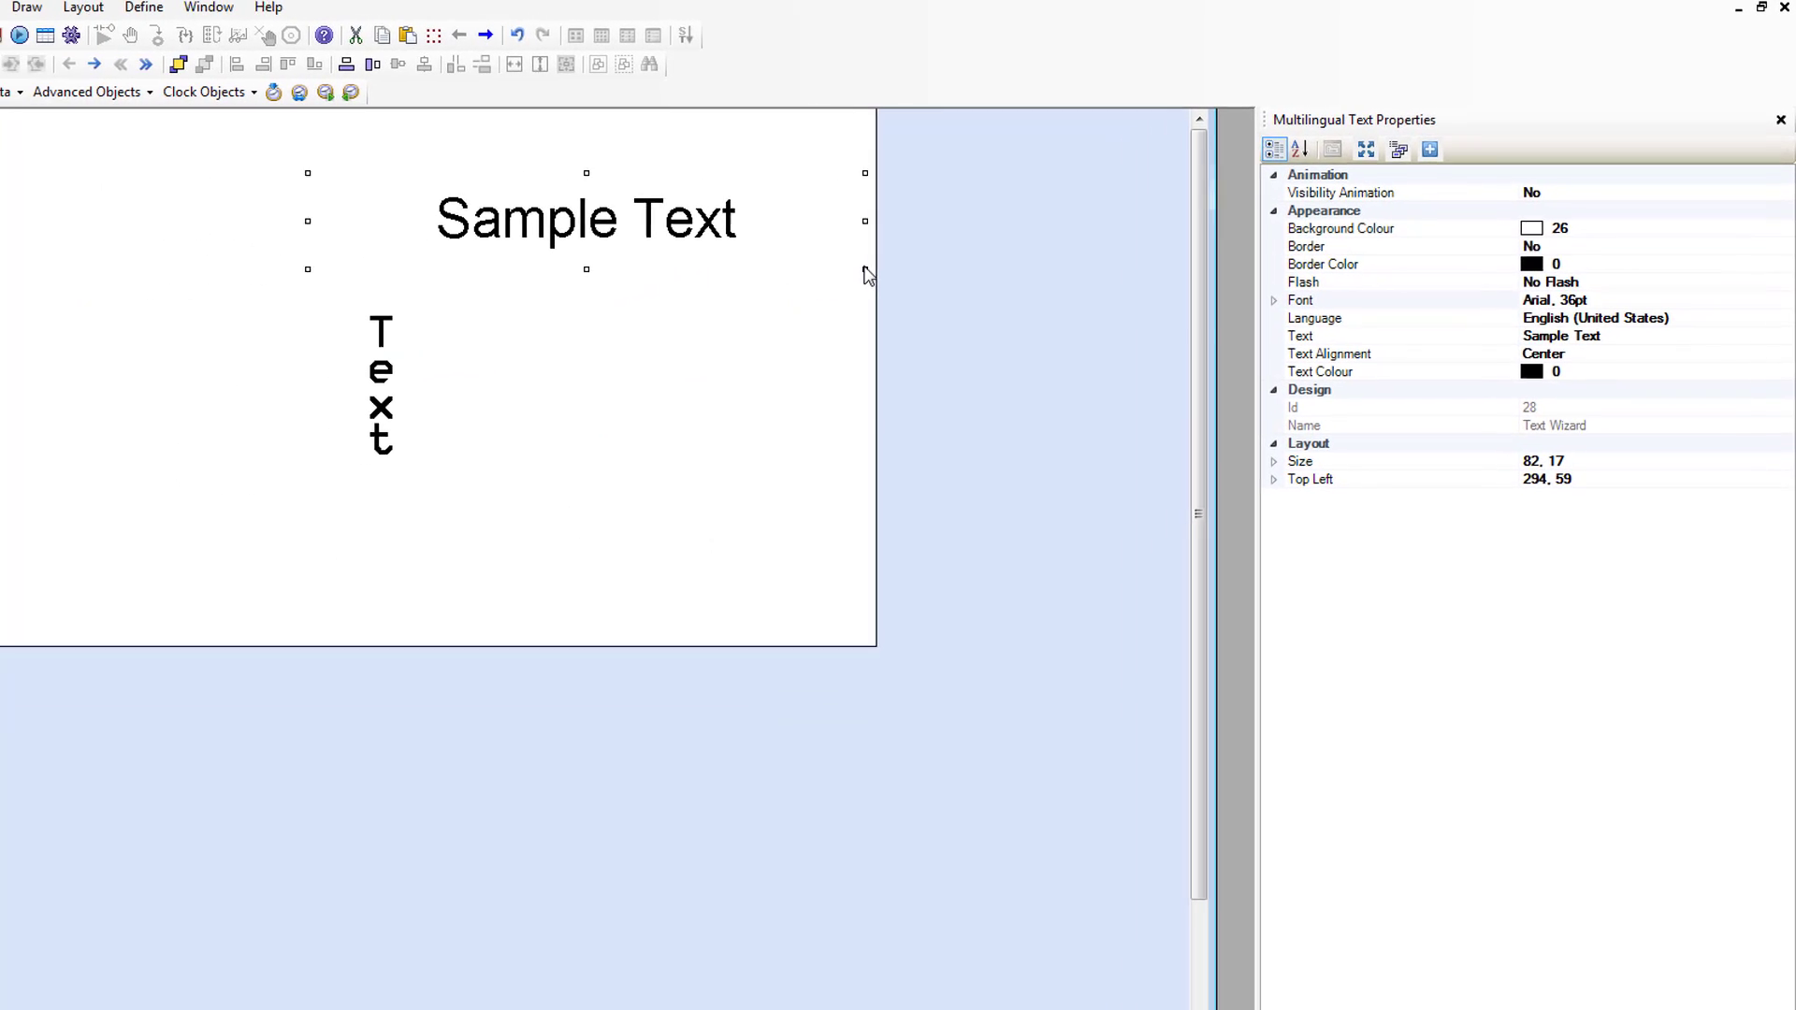
Stretch Sample Text across the top of Screen1 and select the vertical Text object.
drag(307, 270, 112, 261)
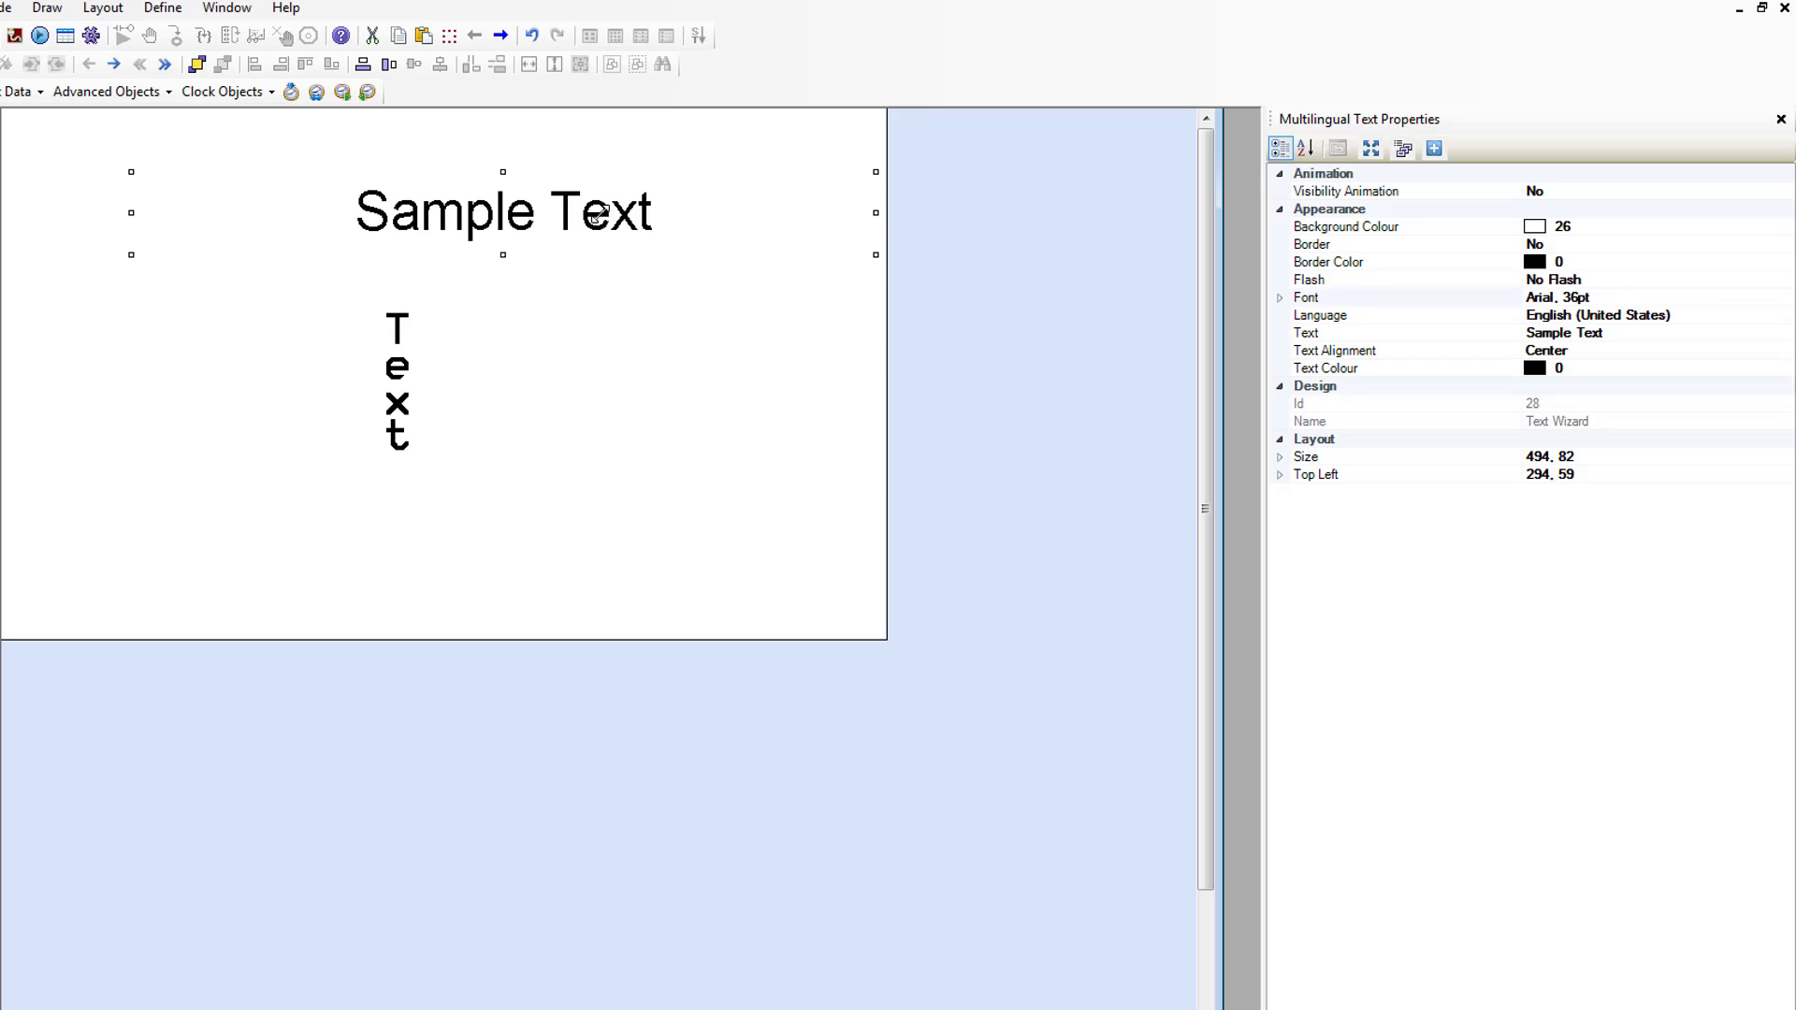
drag(604, 216, 496, 199)
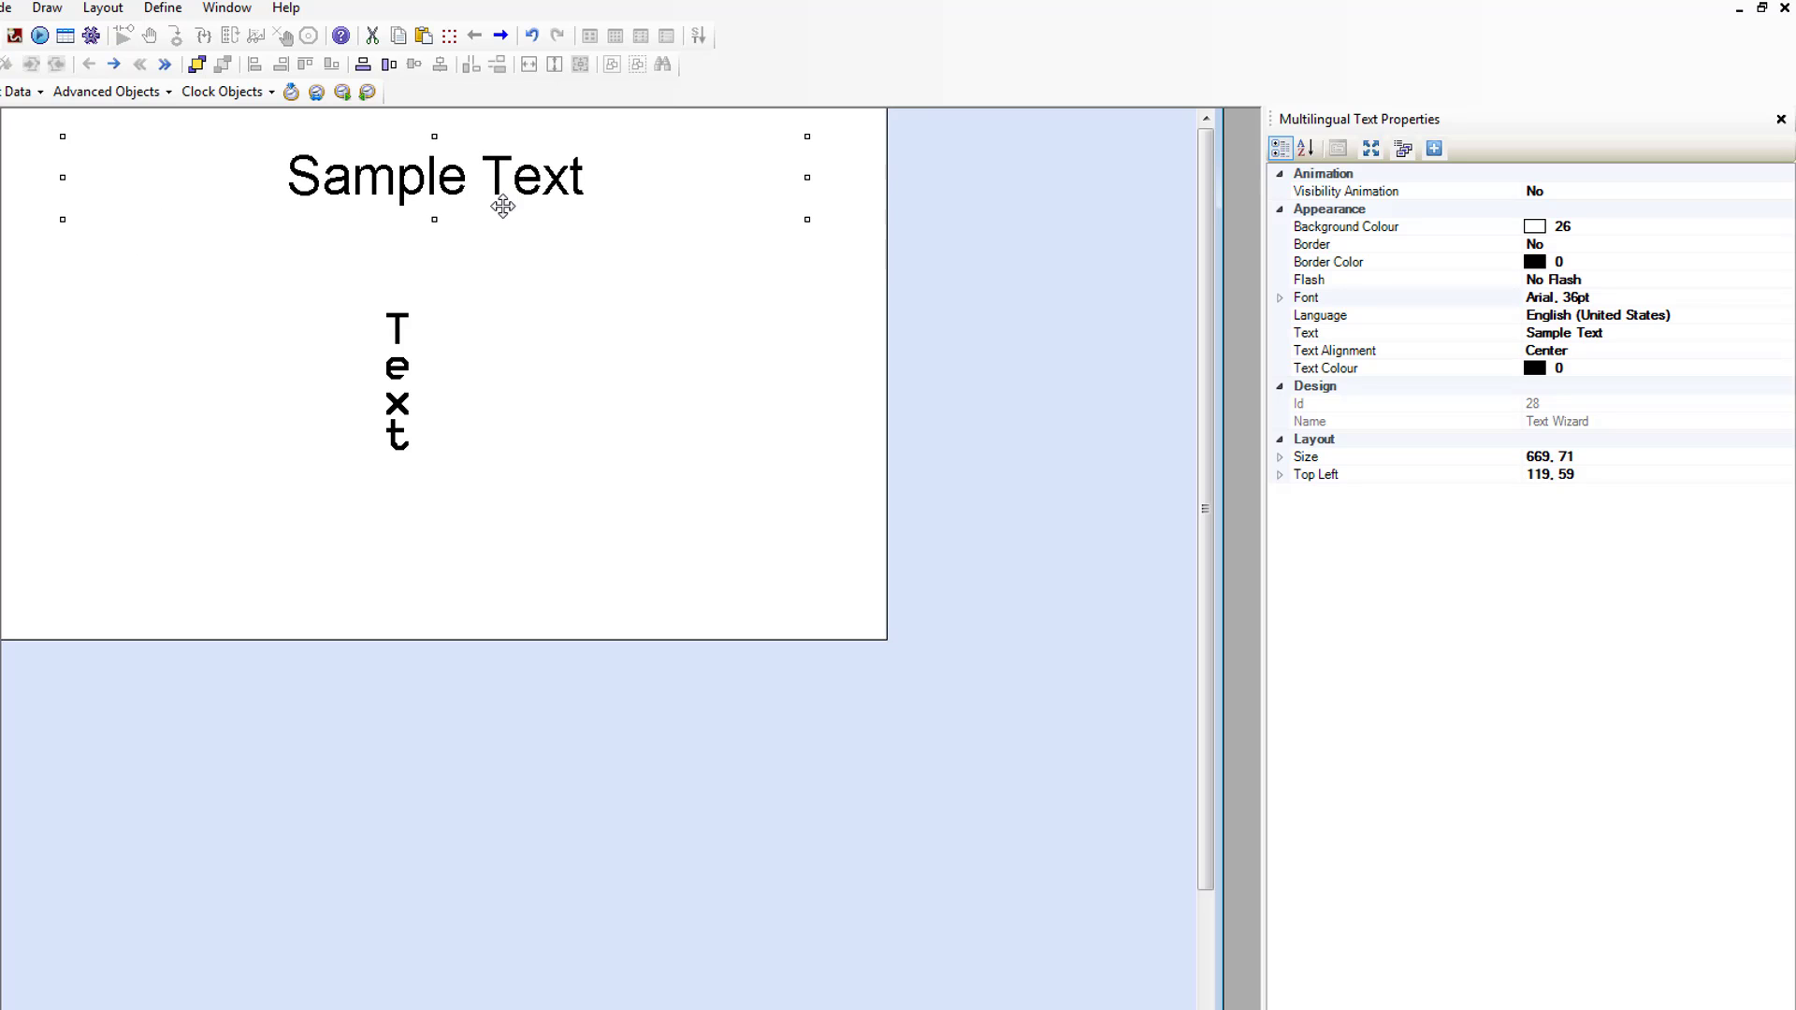
click(397, 403)
Delete the vertical Text object and centre the heading horizontally on the screen.
key(Delete)
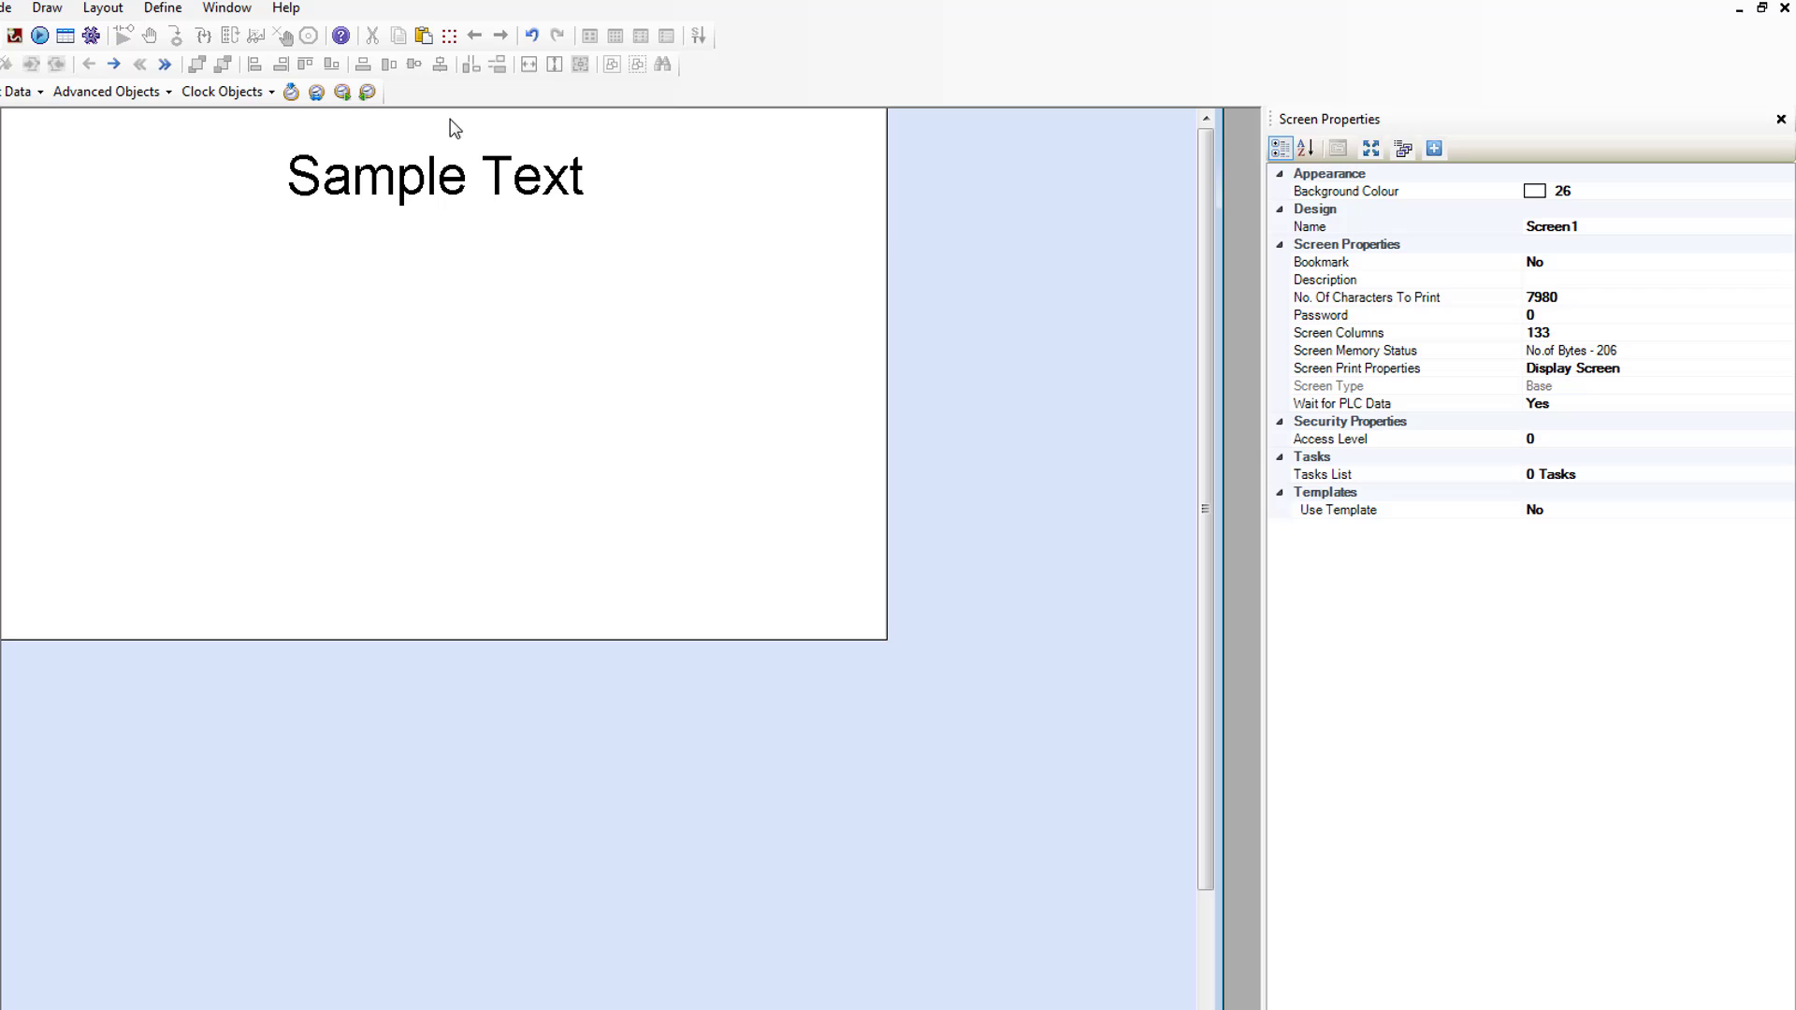
click(342, 179)
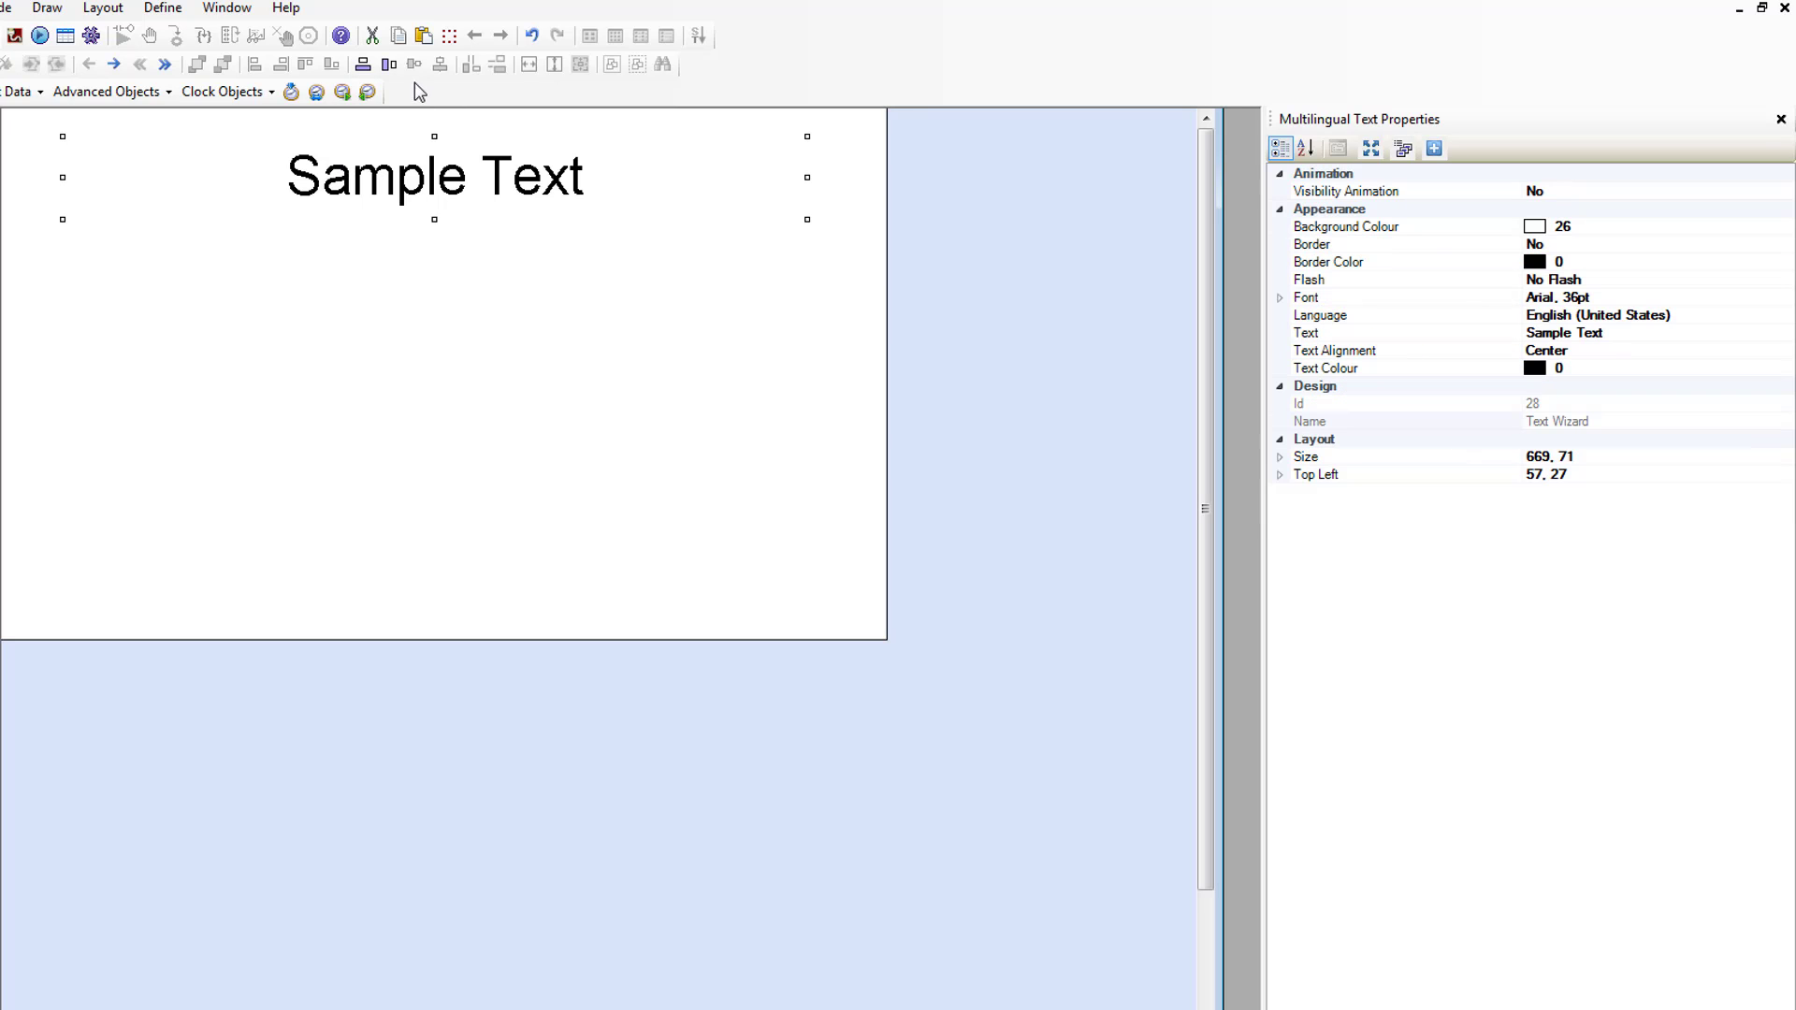
click(363, 65)
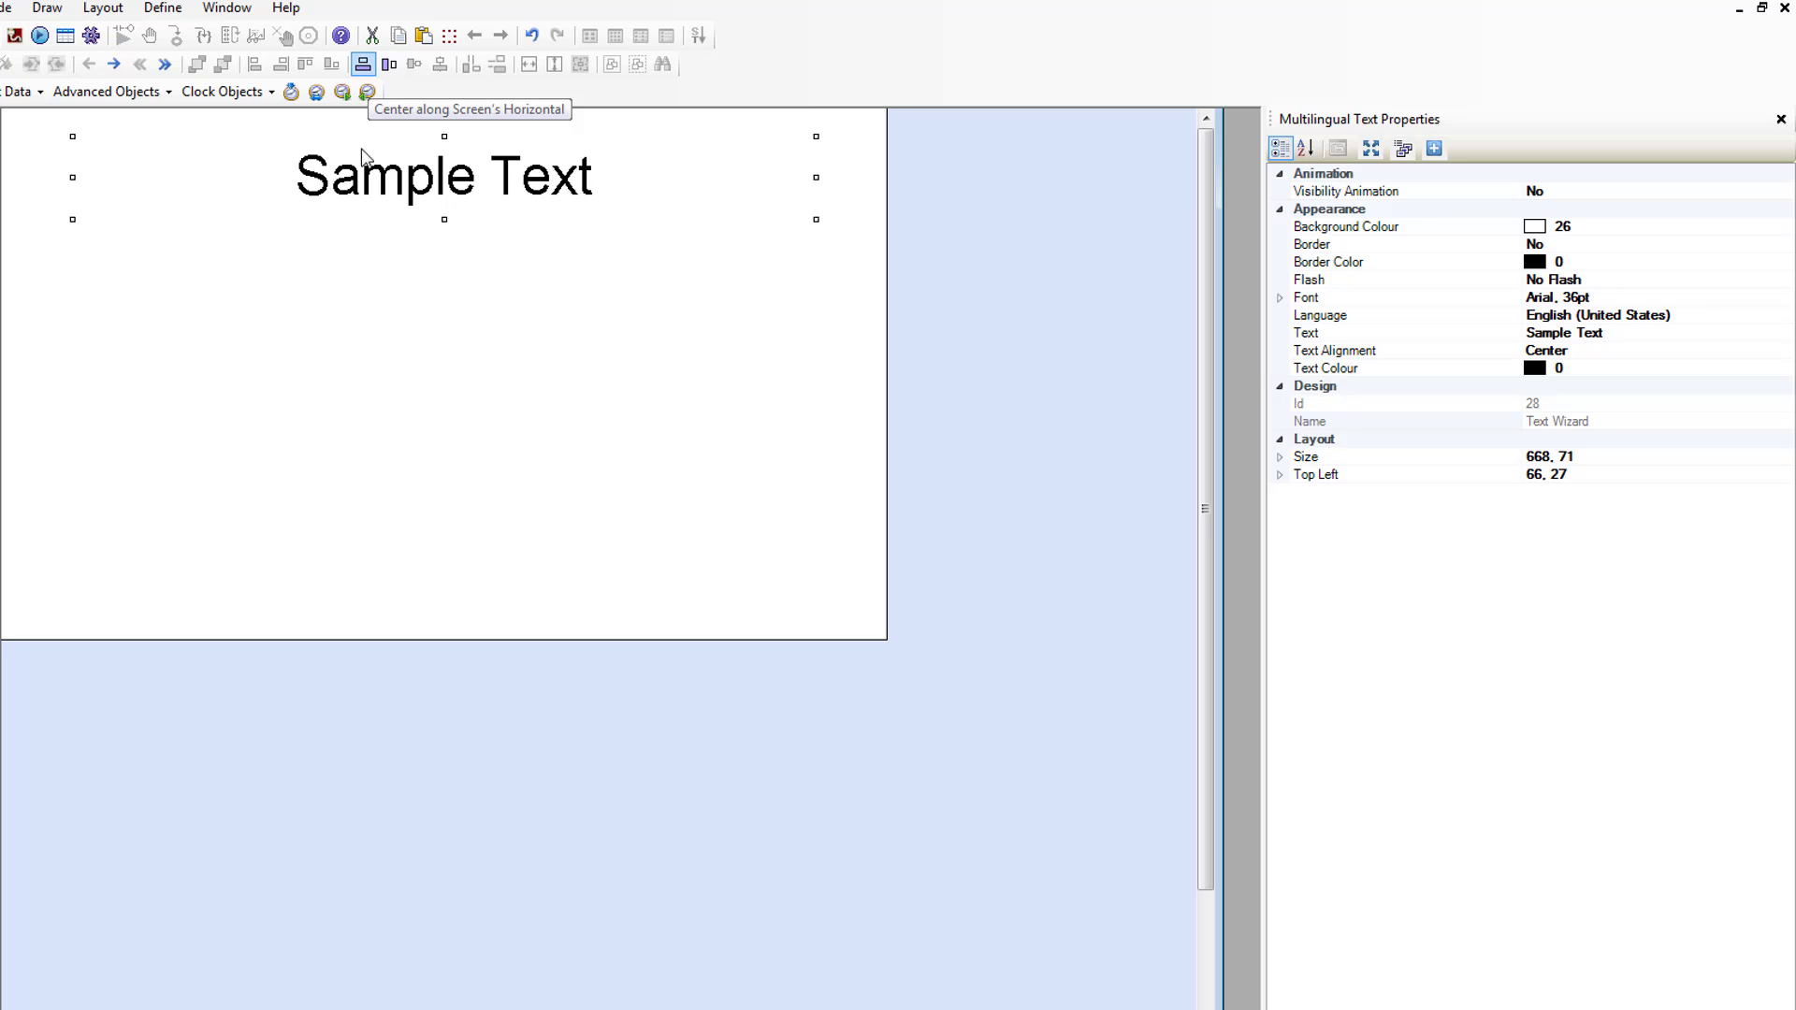
Change the heading text to 'Digital Inputs/Outputs'.
click(1555, 332)
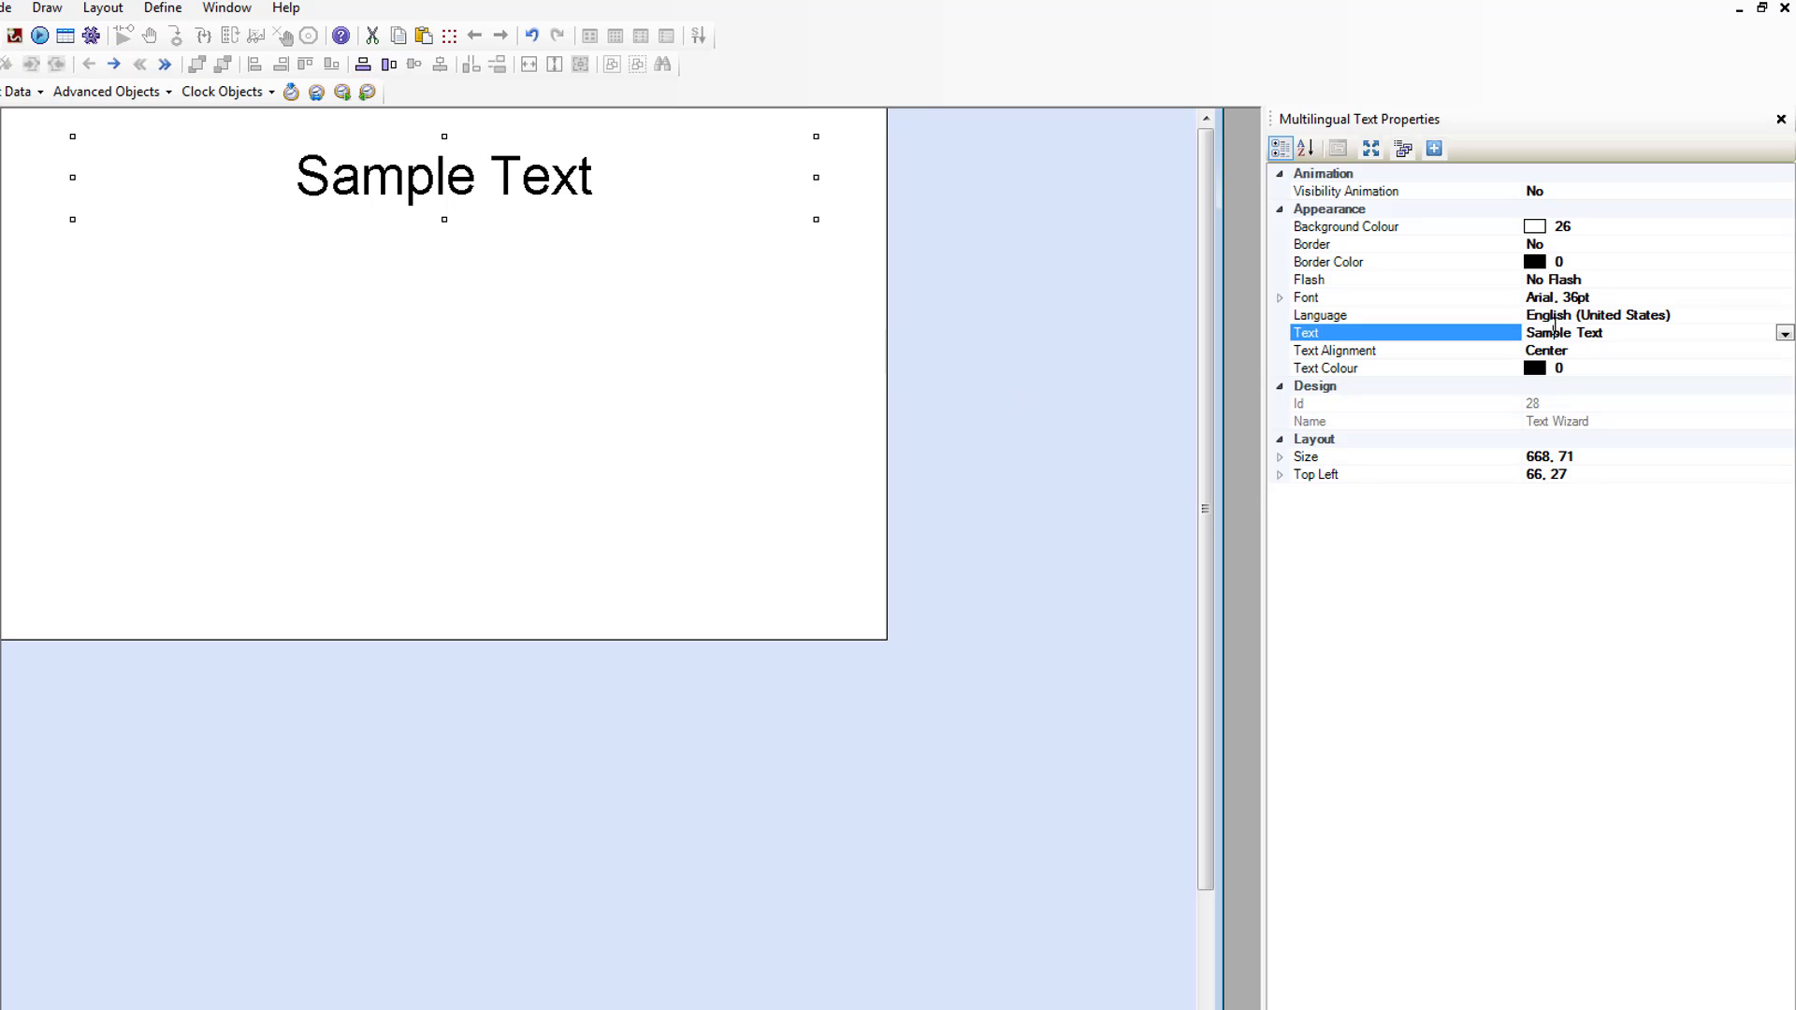
click(1445, 335)
text(Digital Inputs/Outputs)
key(Return)
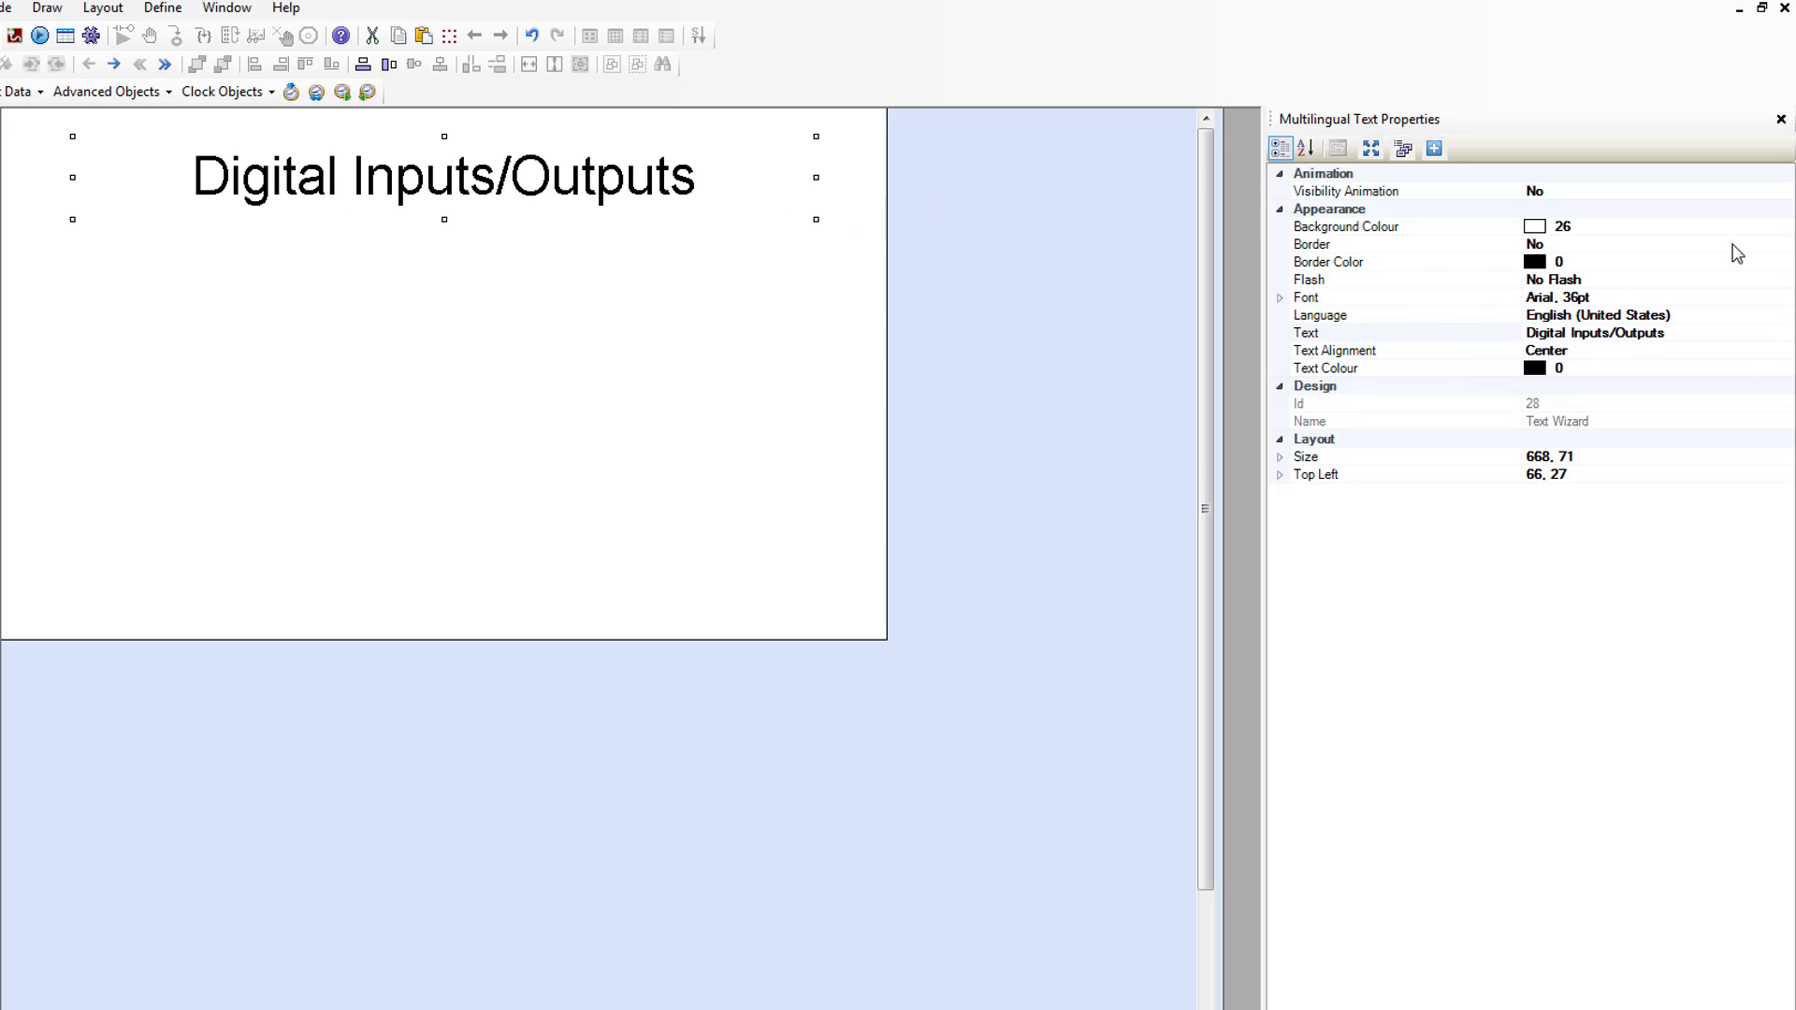
Enlarge the heading to Arial 48 pt.
click(1615, 296)
click(1785, 298)
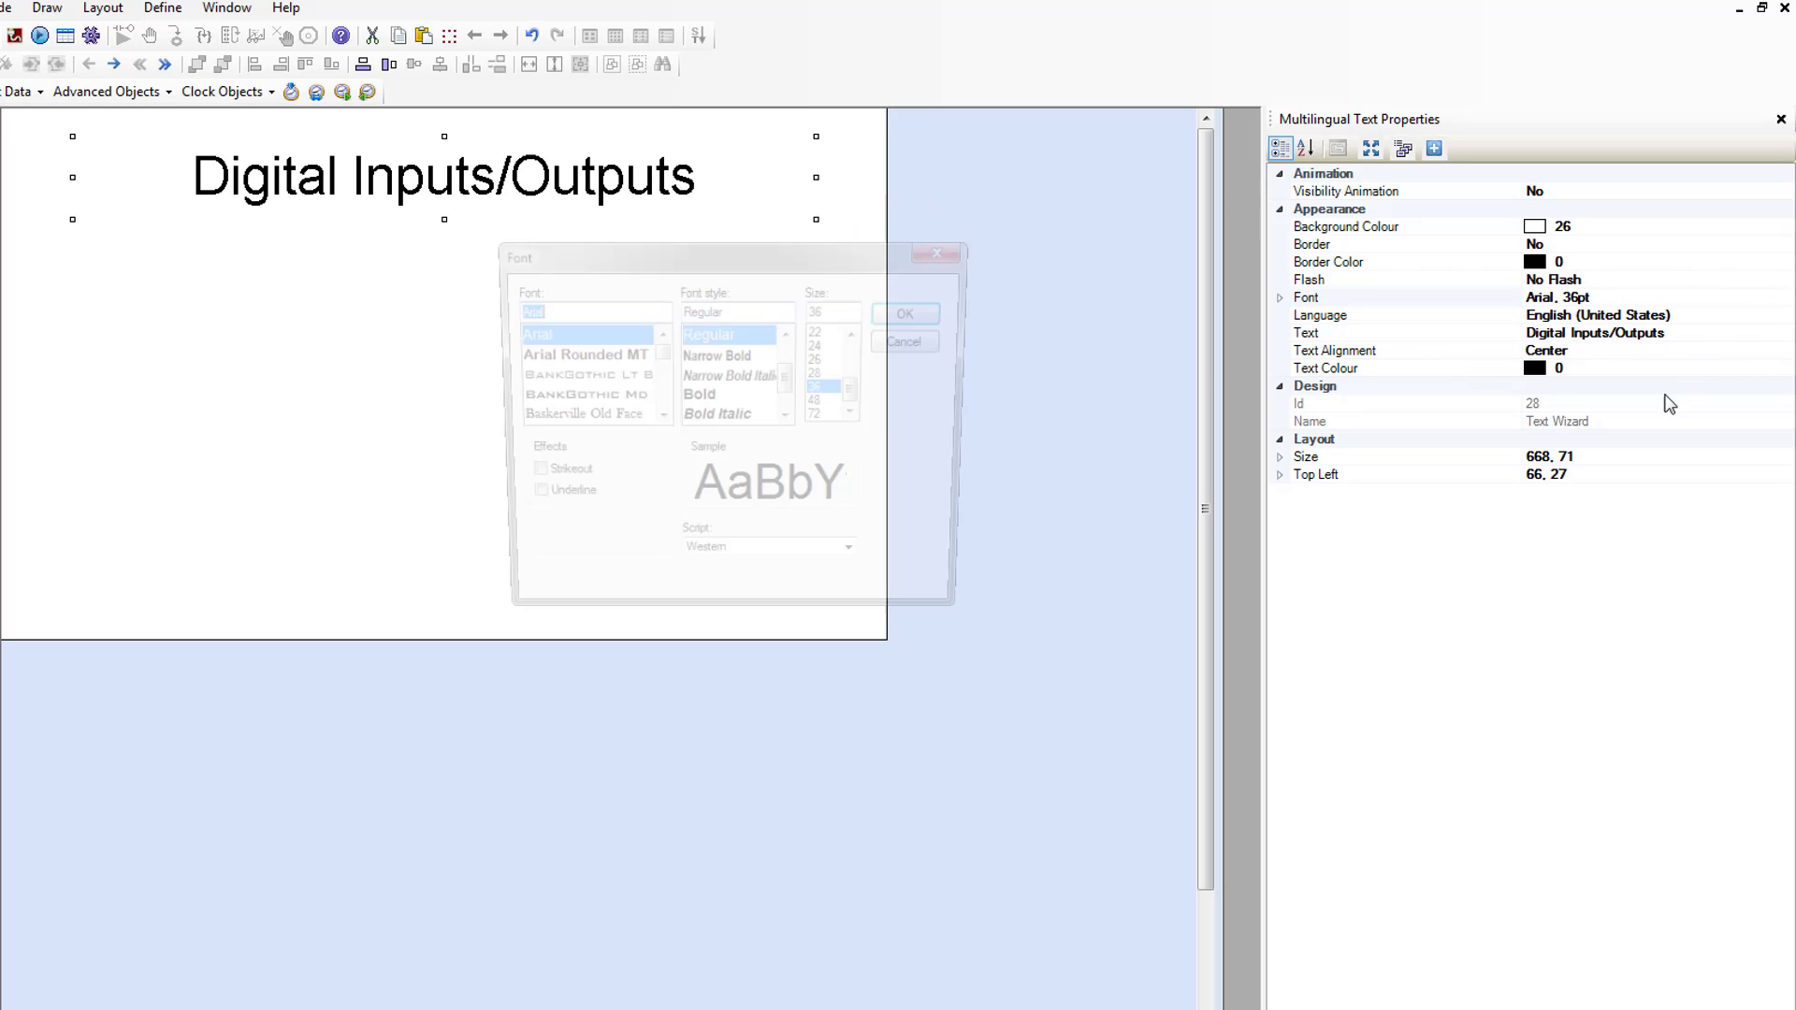
click(828, 402)
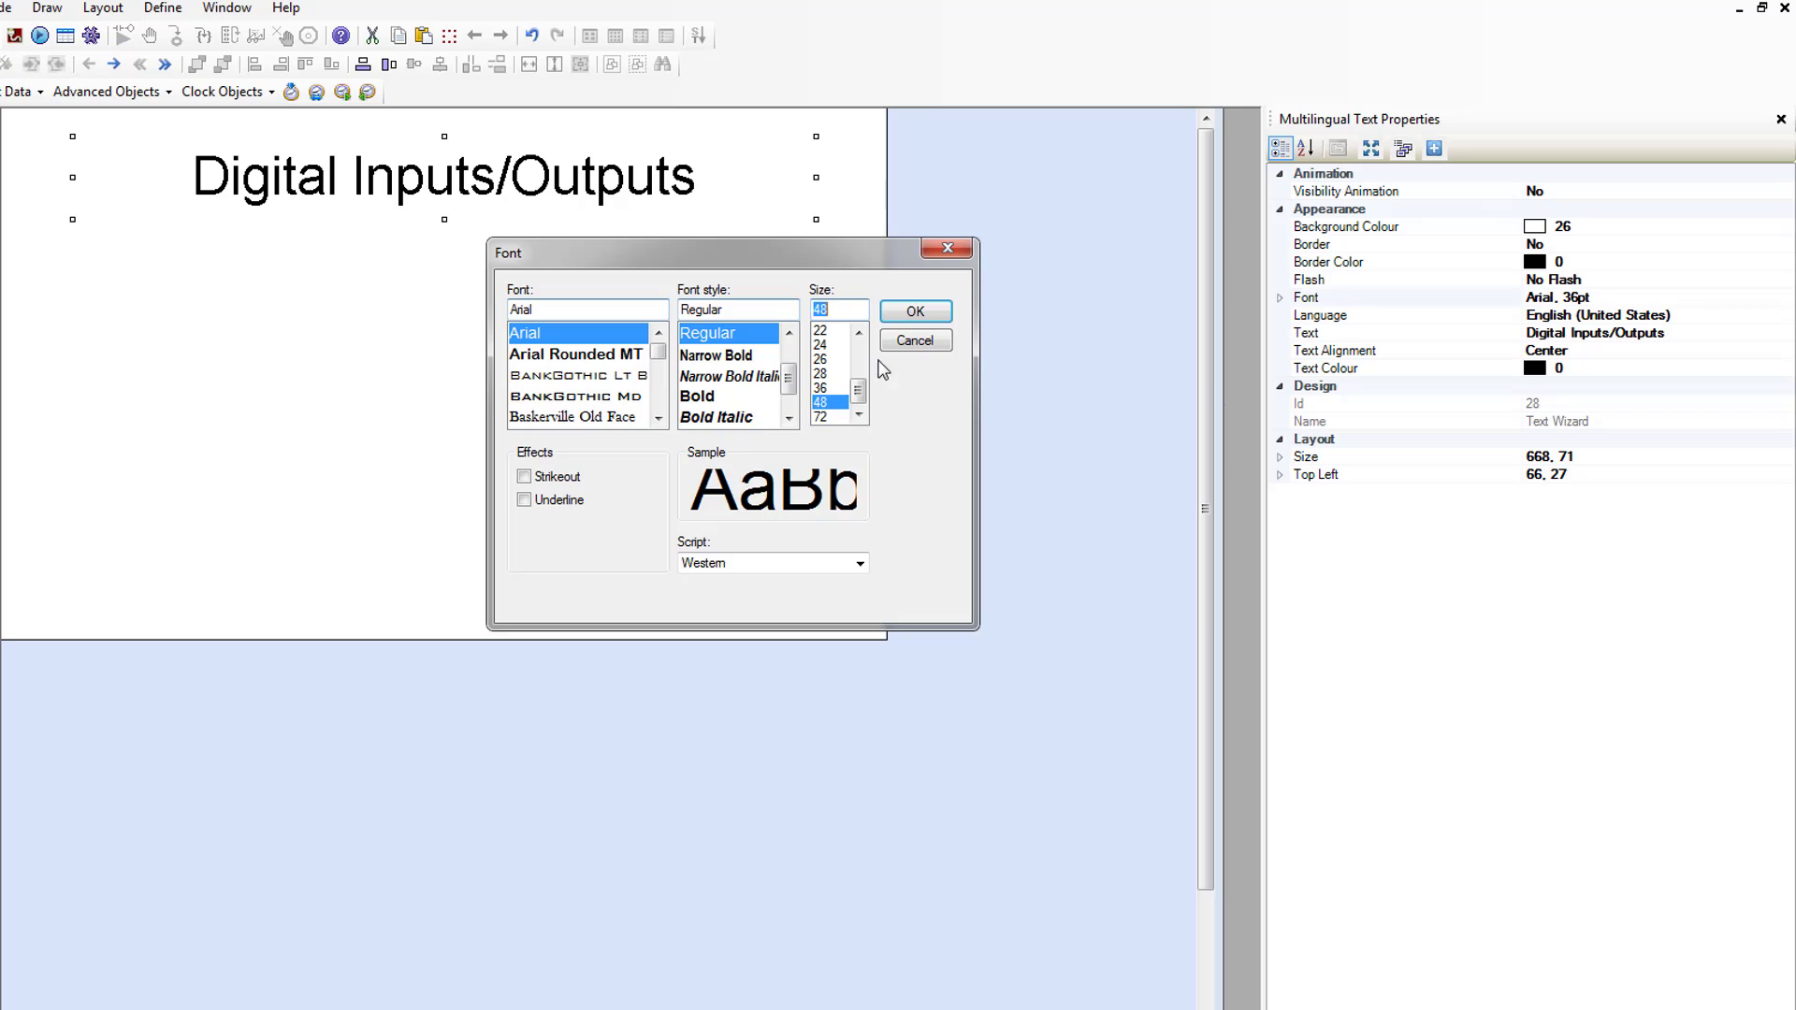
click(914, 312)
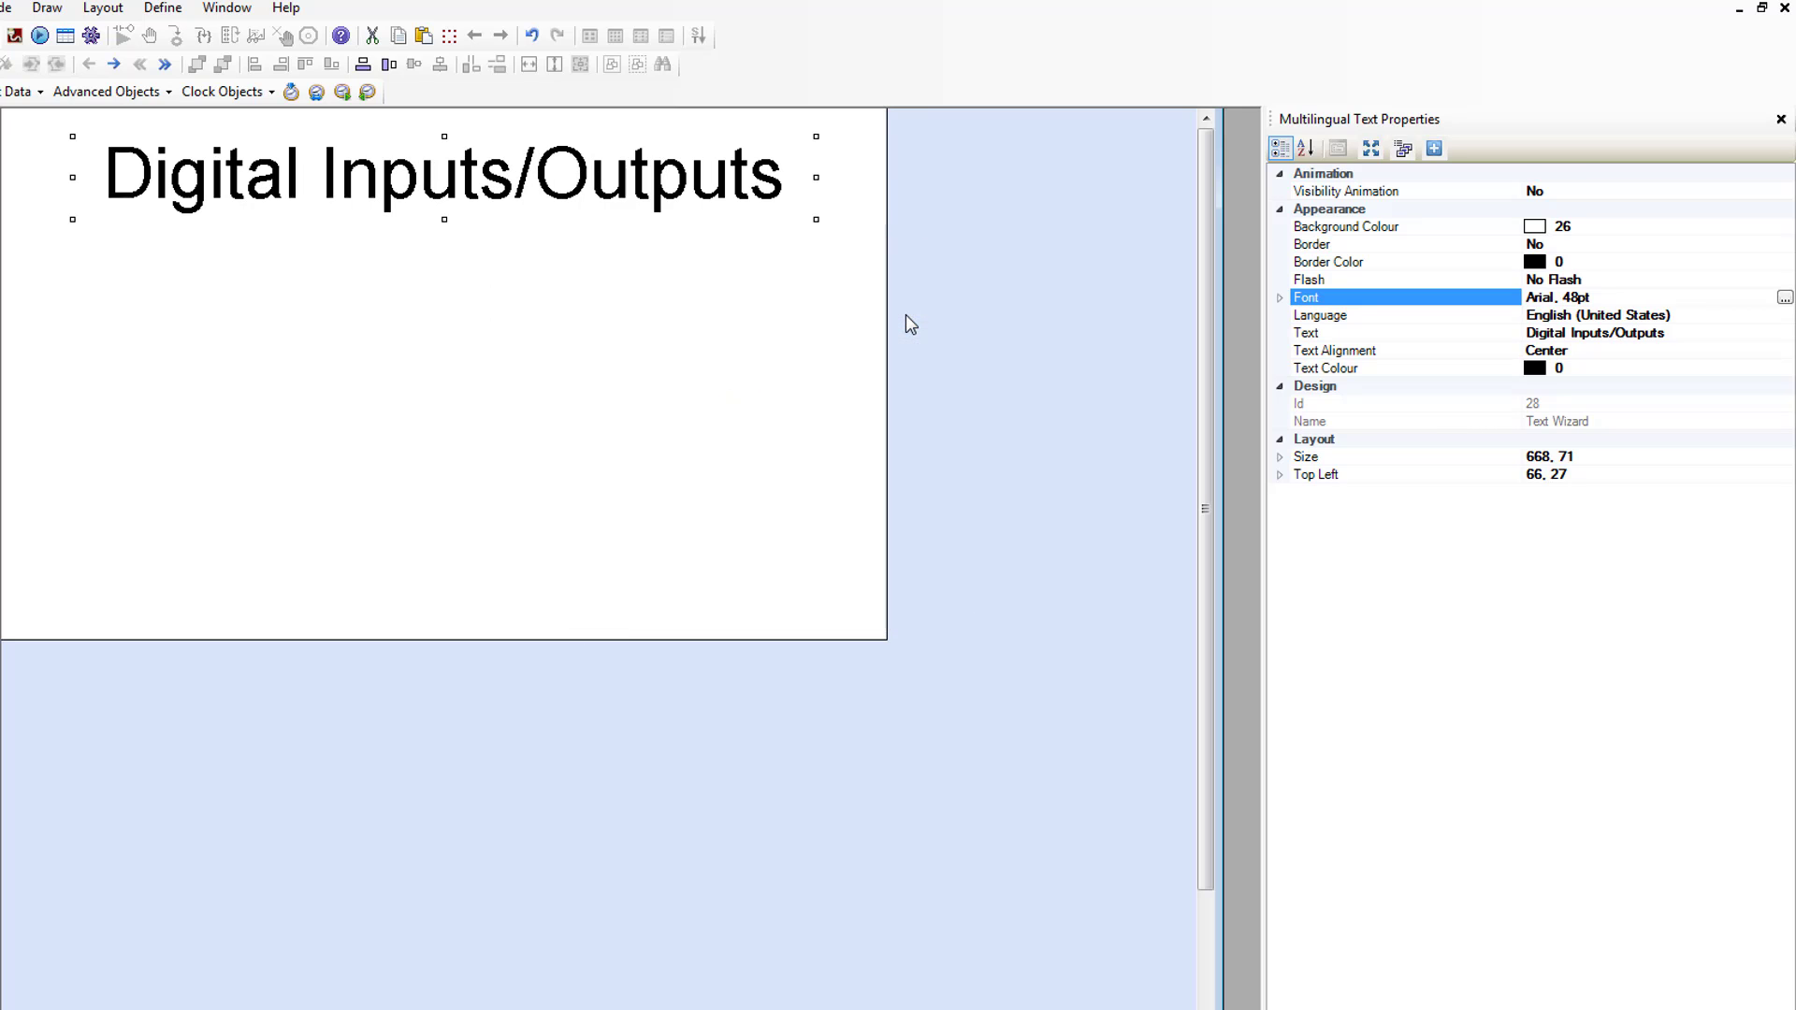
click(496, 281)
Duplicate the title text and place the copy below the original.
click(560, 173)
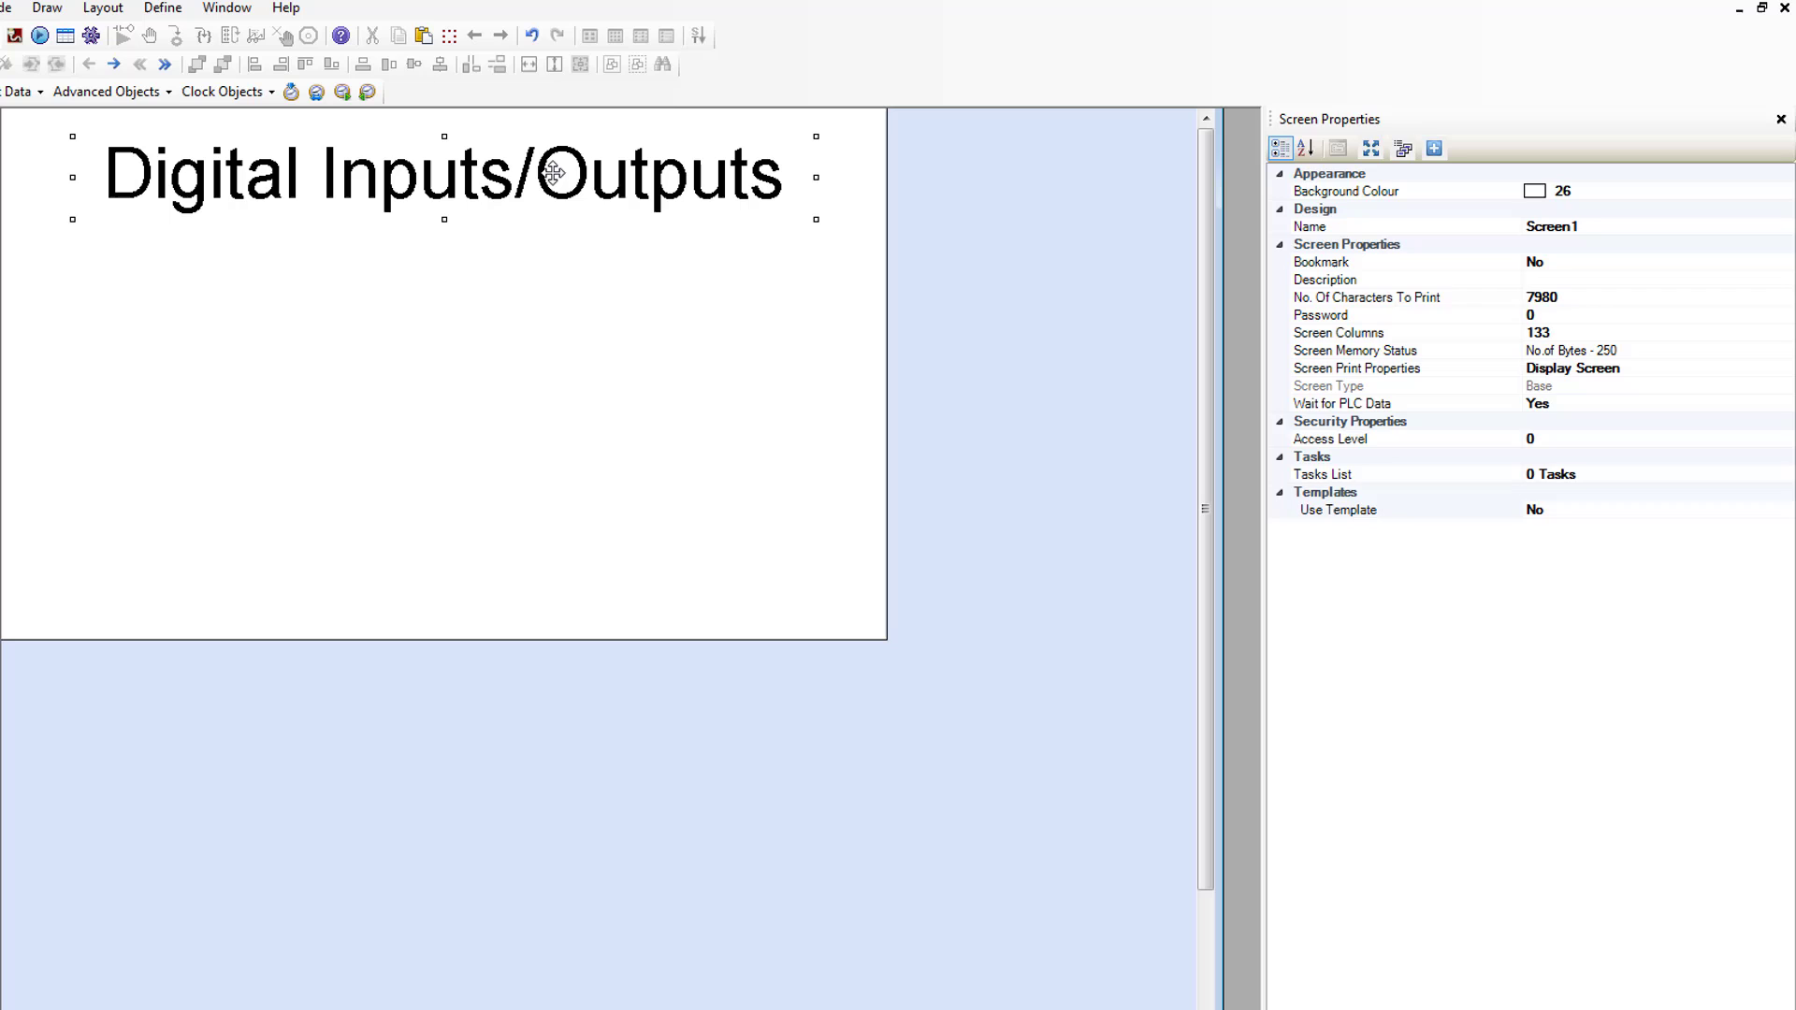
right_click(476, 178)
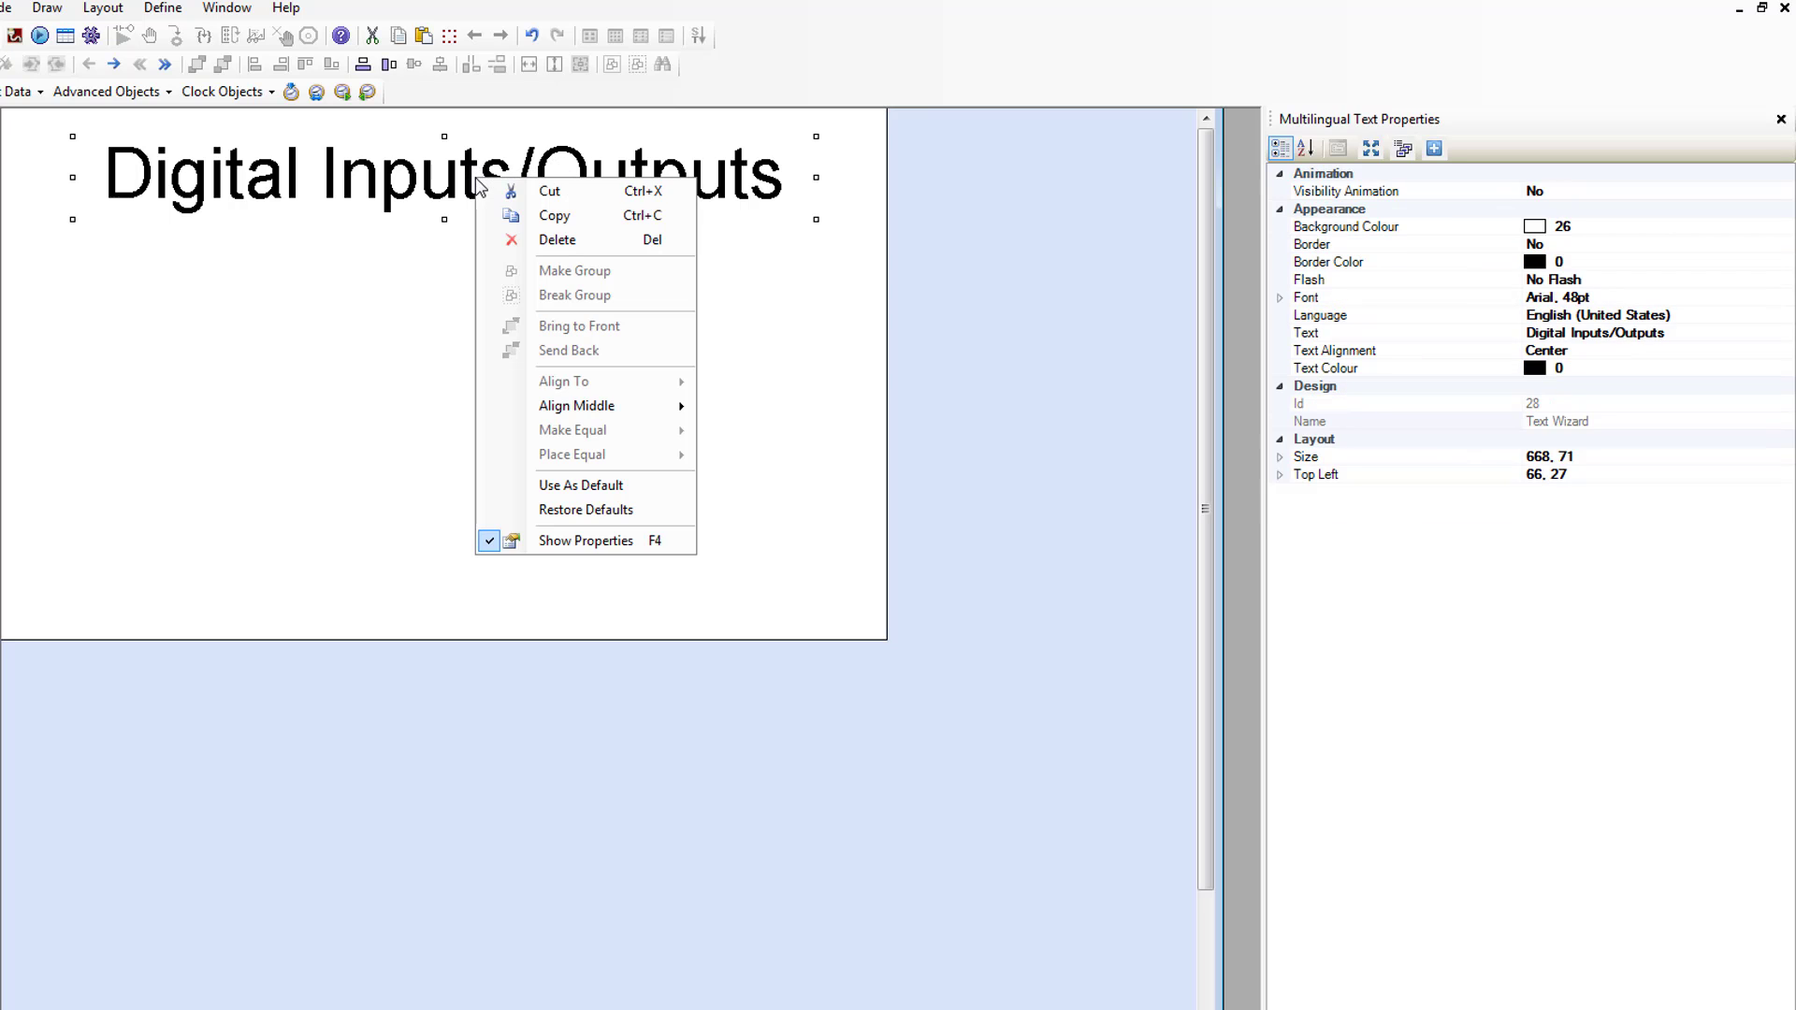
click(240, 309)
right_click(252, 297)
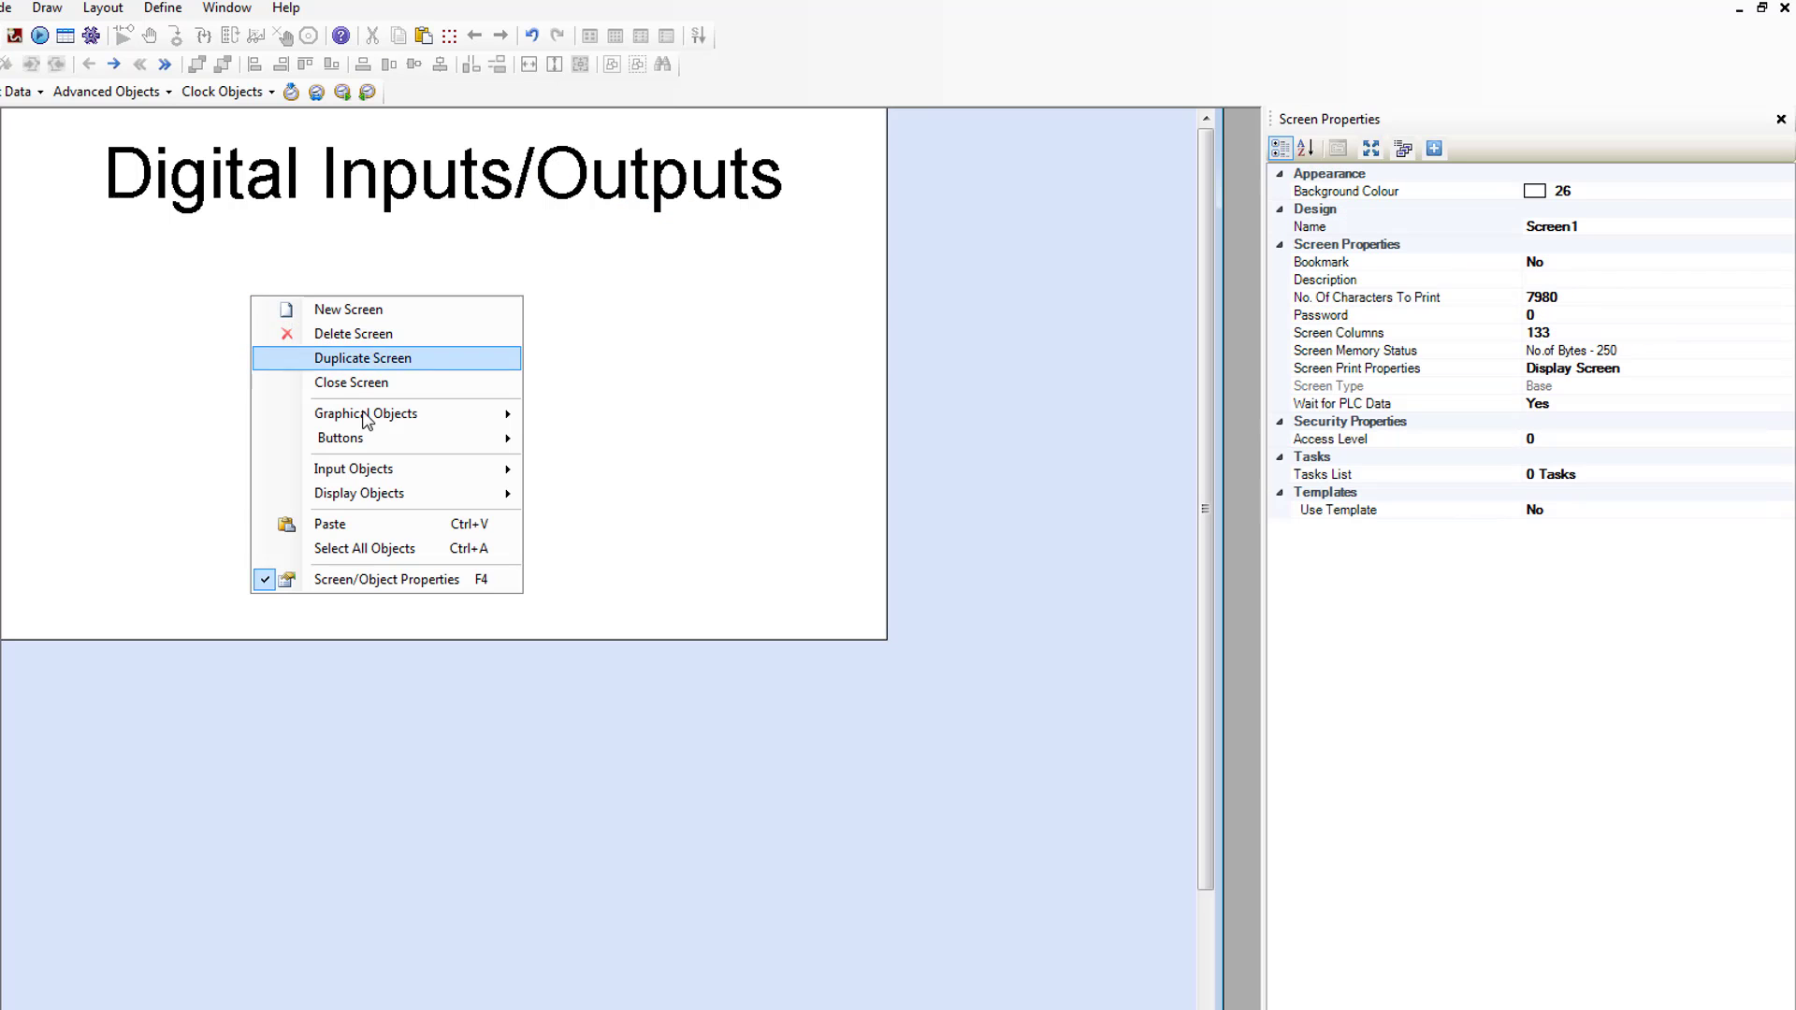
click(374, 525)
drag(380, 196, 320, 280)
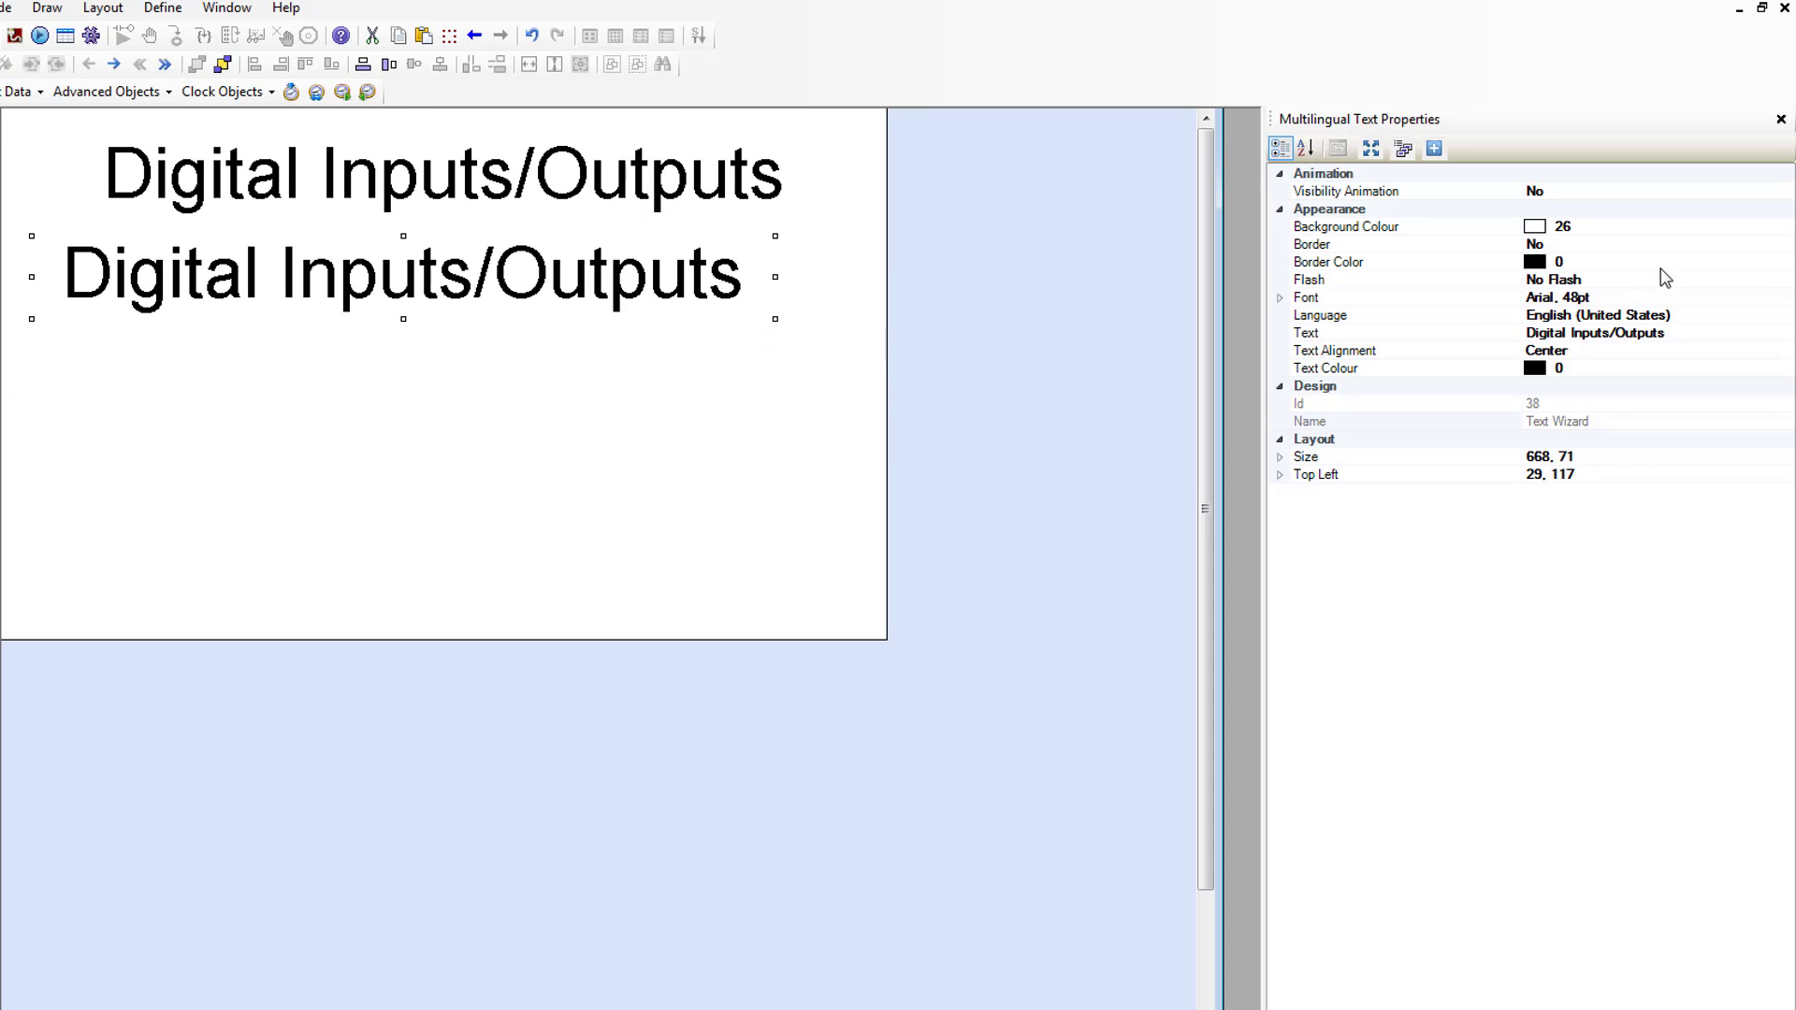
Shrink the copy to font size 22 and narrow its box to 301 wide.
click(1596, 297)
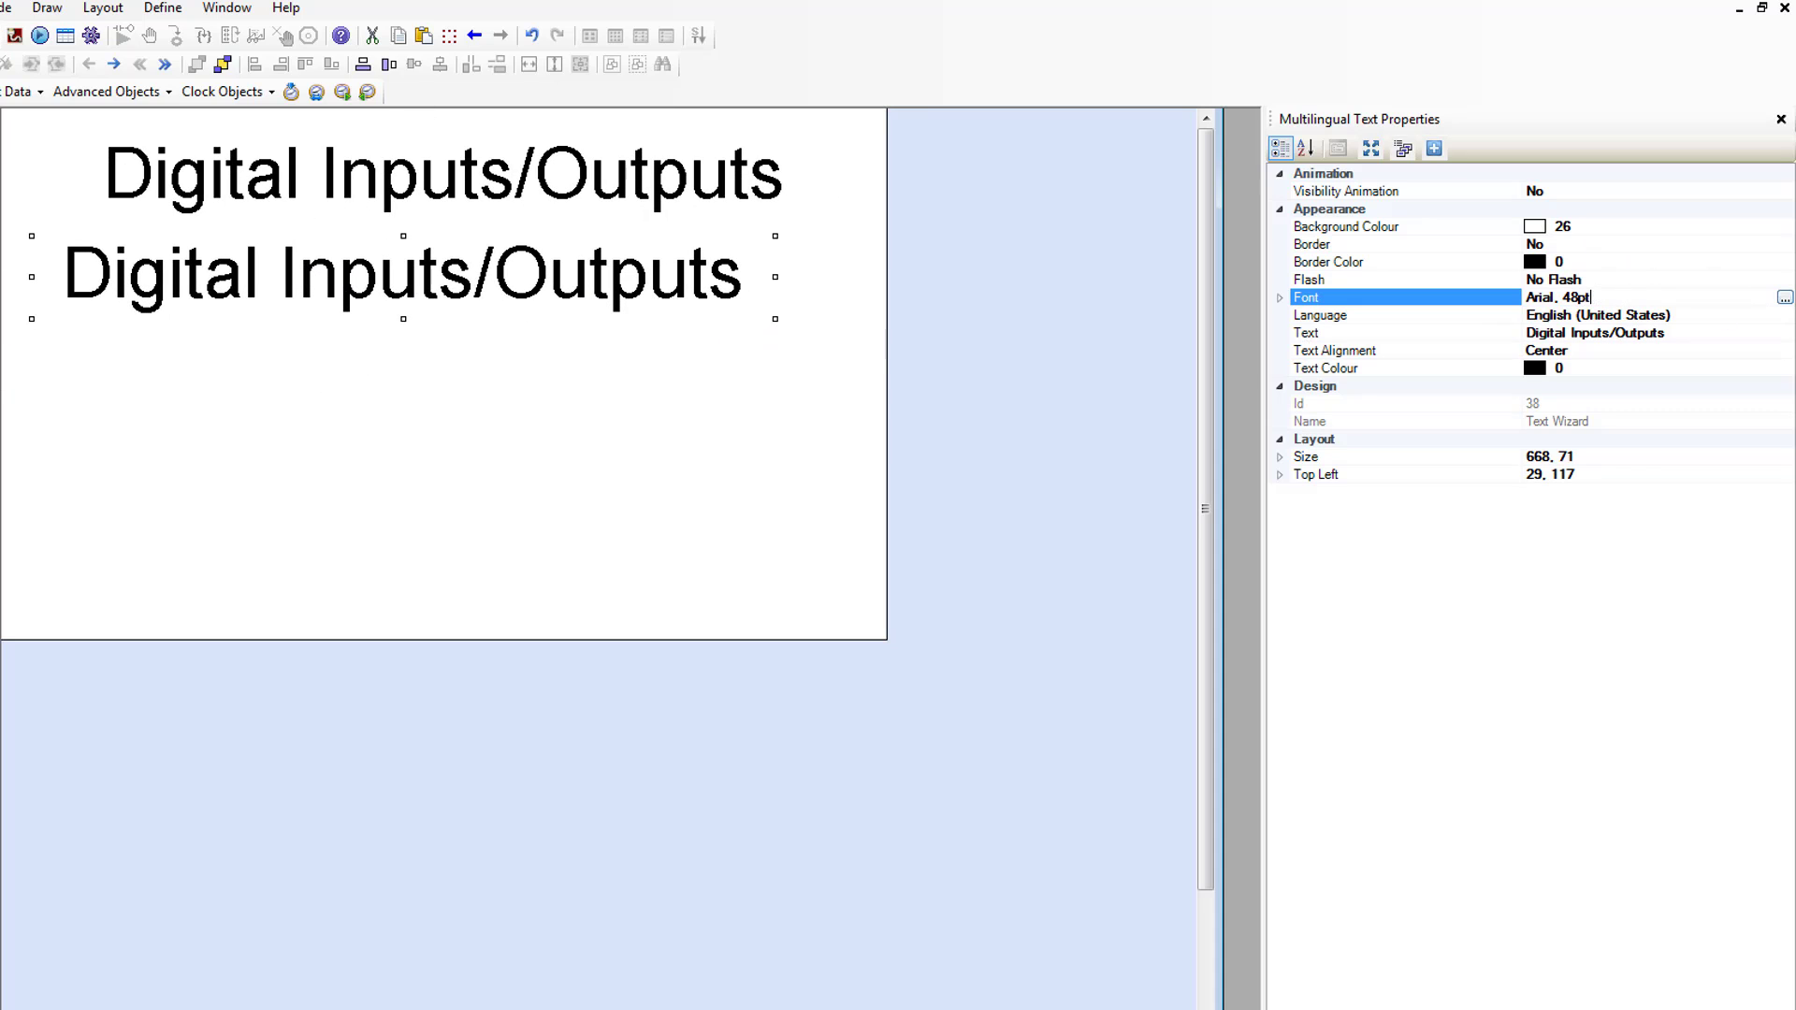
click(1785, 298)
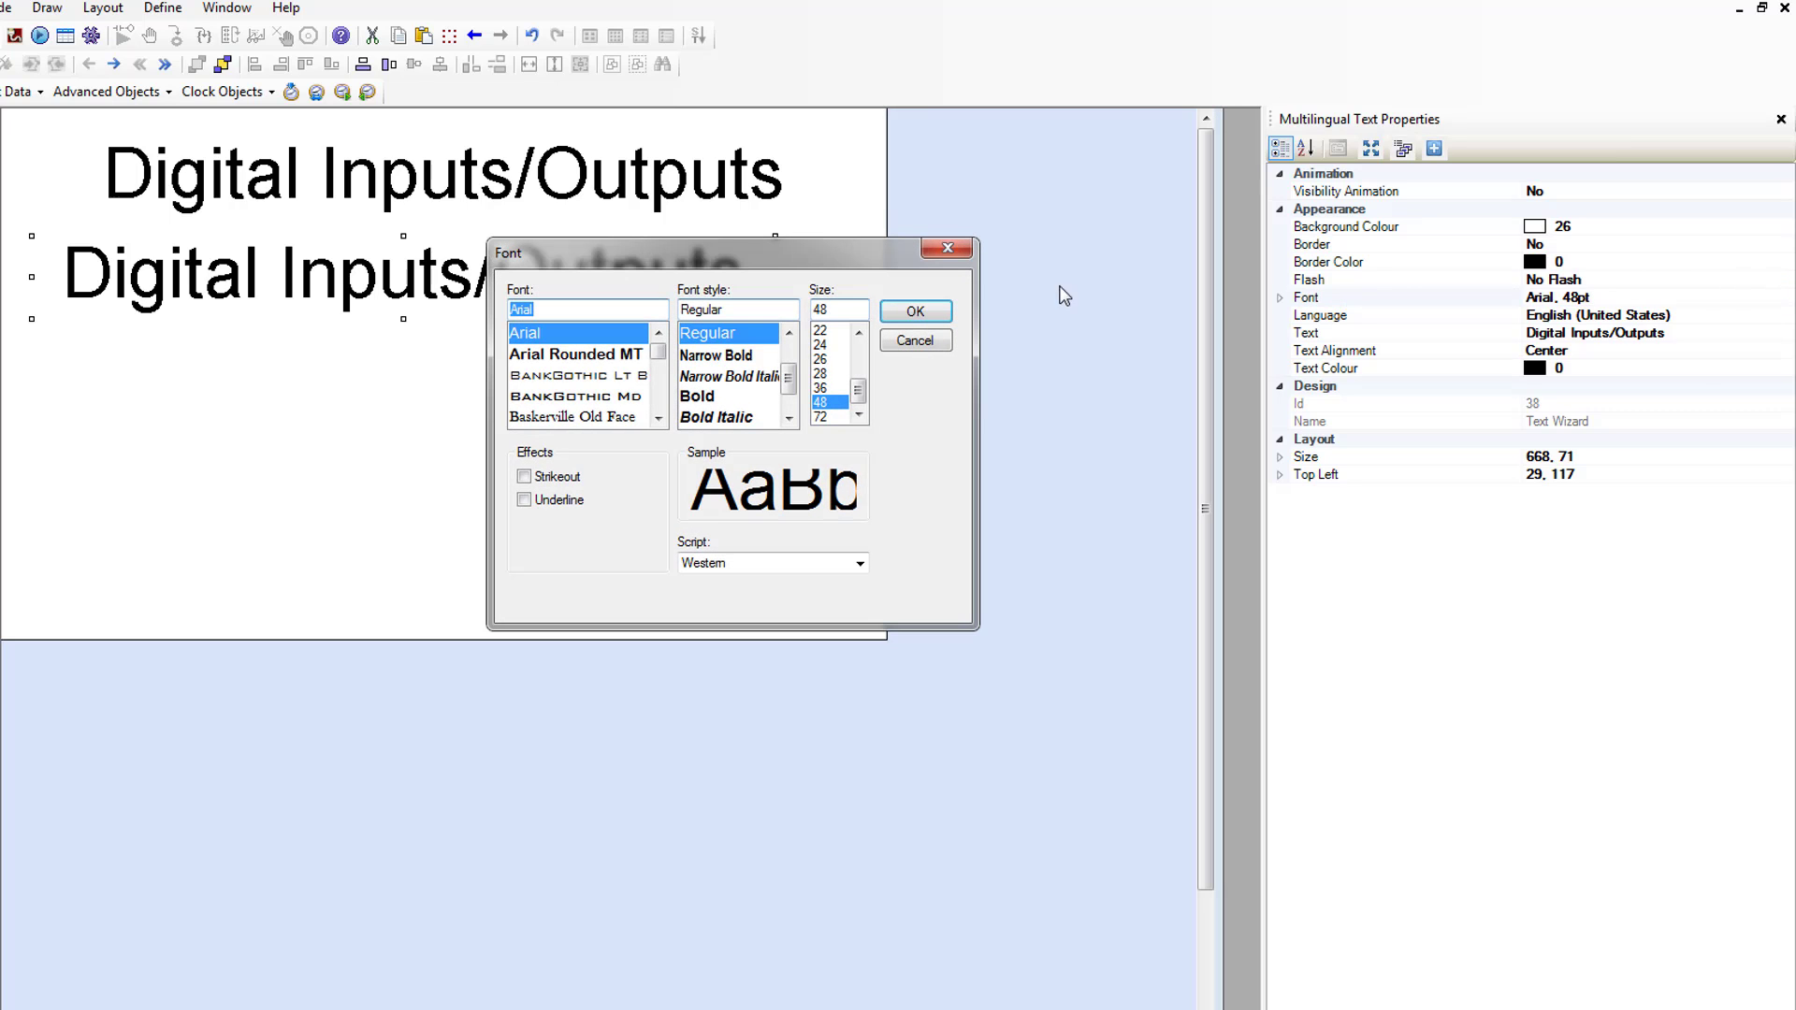
click(820, 331)
click(915, 312)
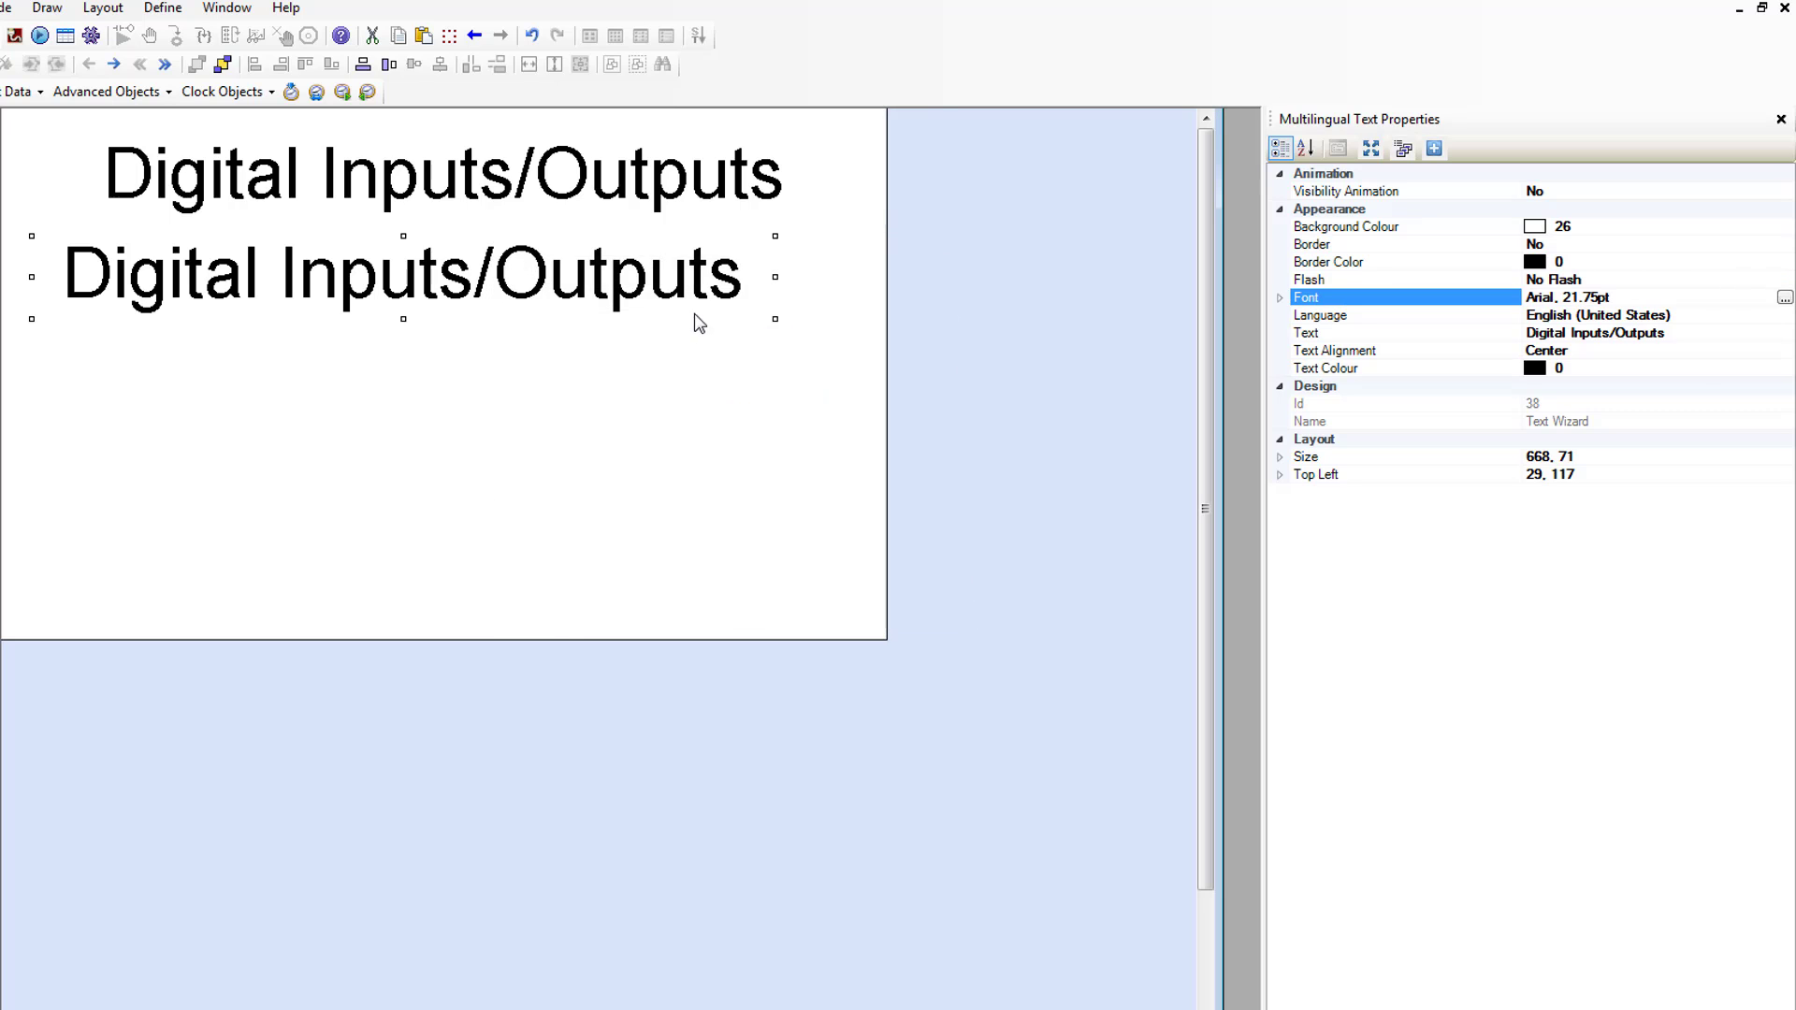
click(762, 276)
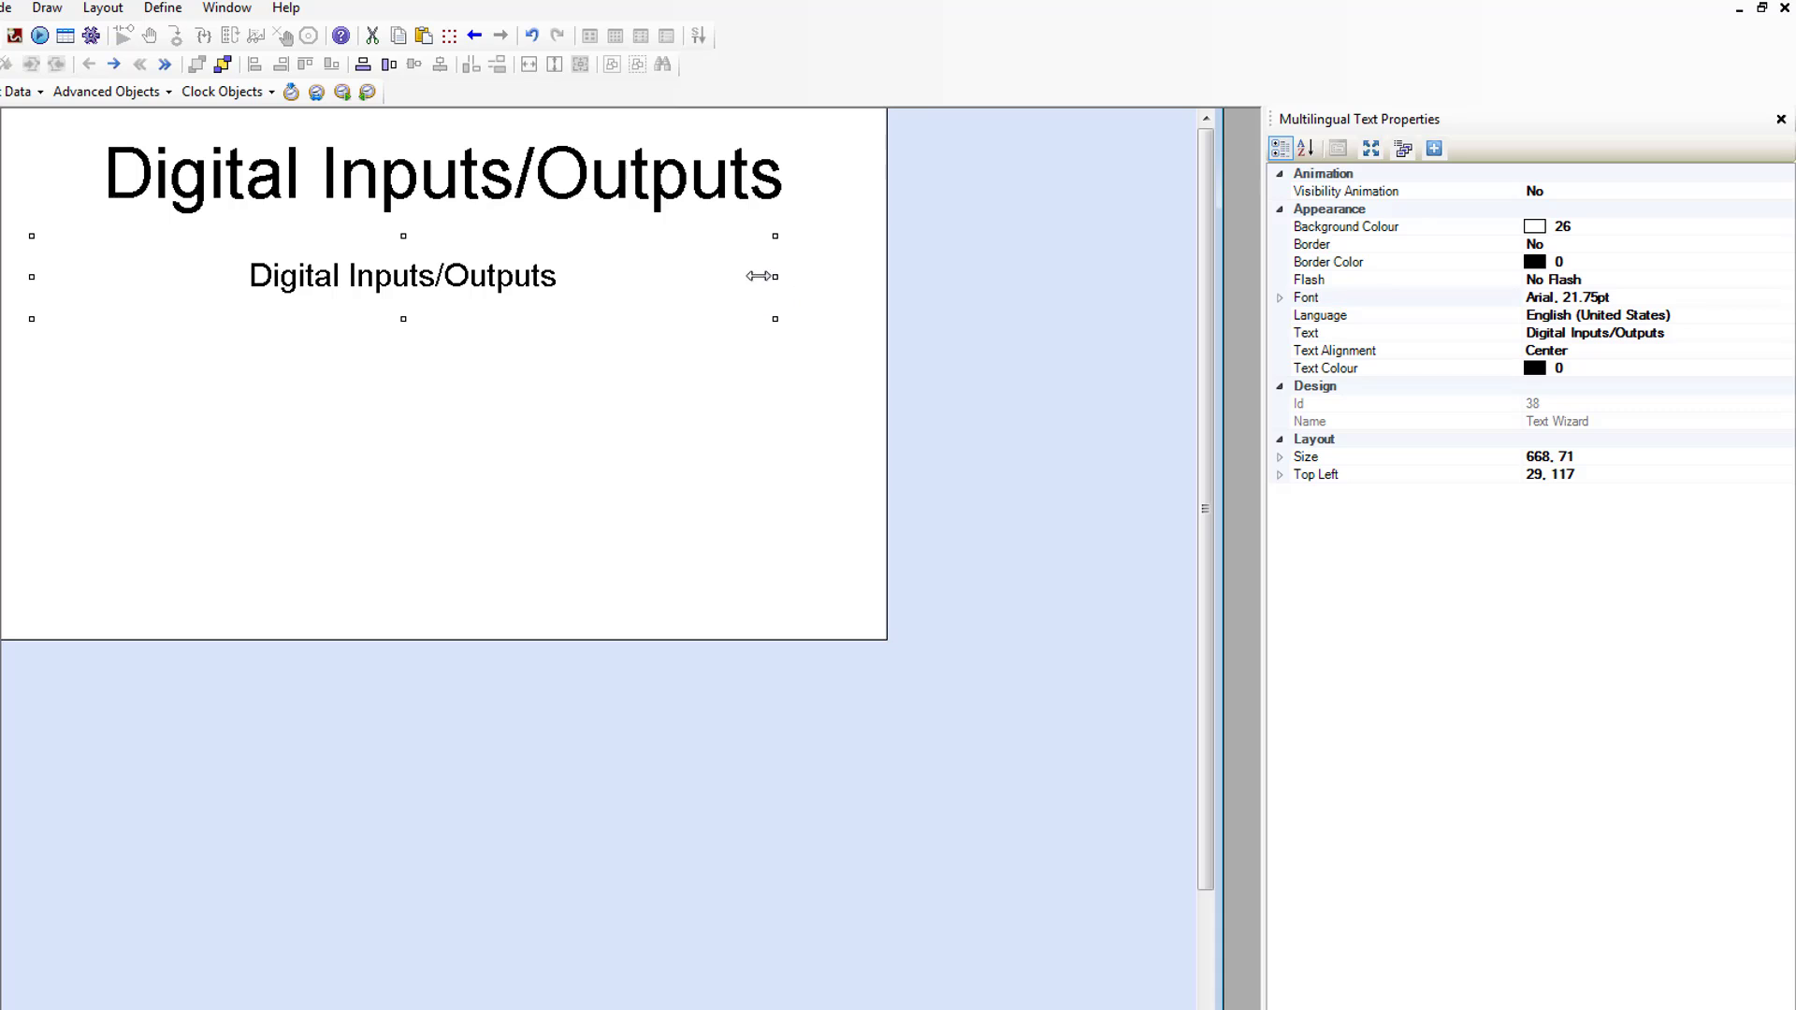
drag(762, 276, 405, 273)
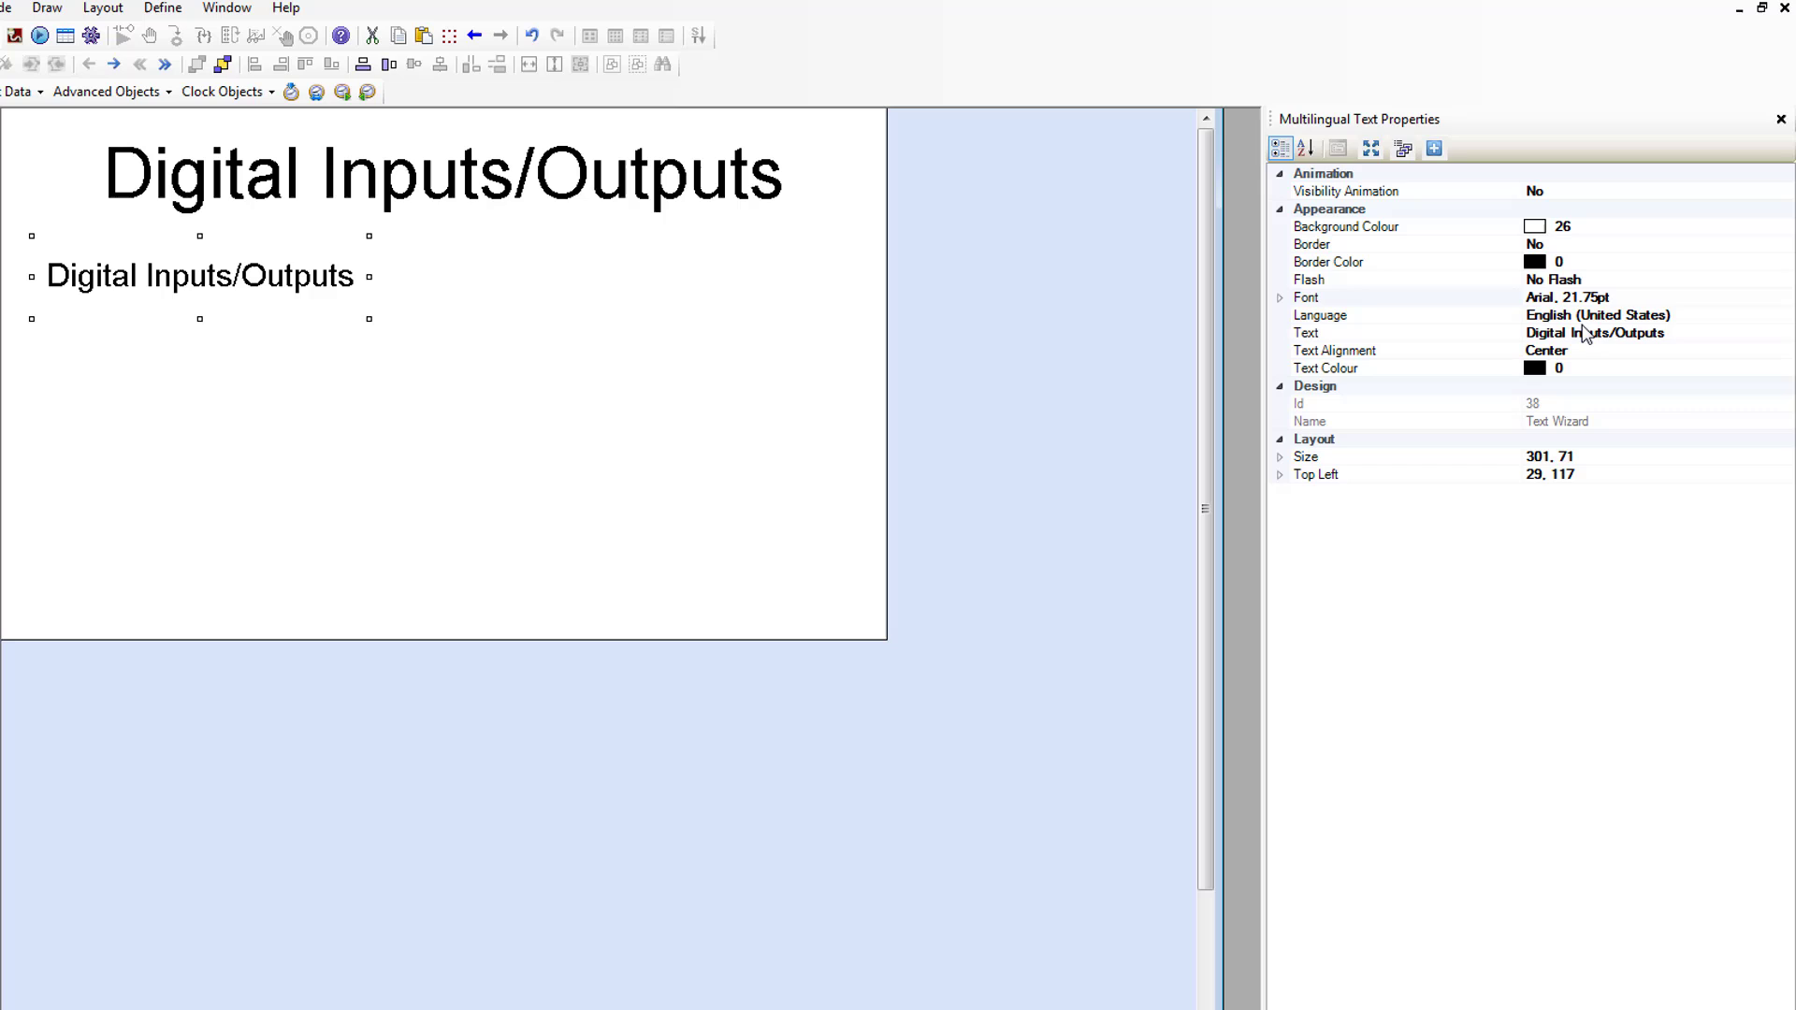
Change the copy's text to 'Inputs' and resize it to 119 x 51 below the title.
click(1604, 334)
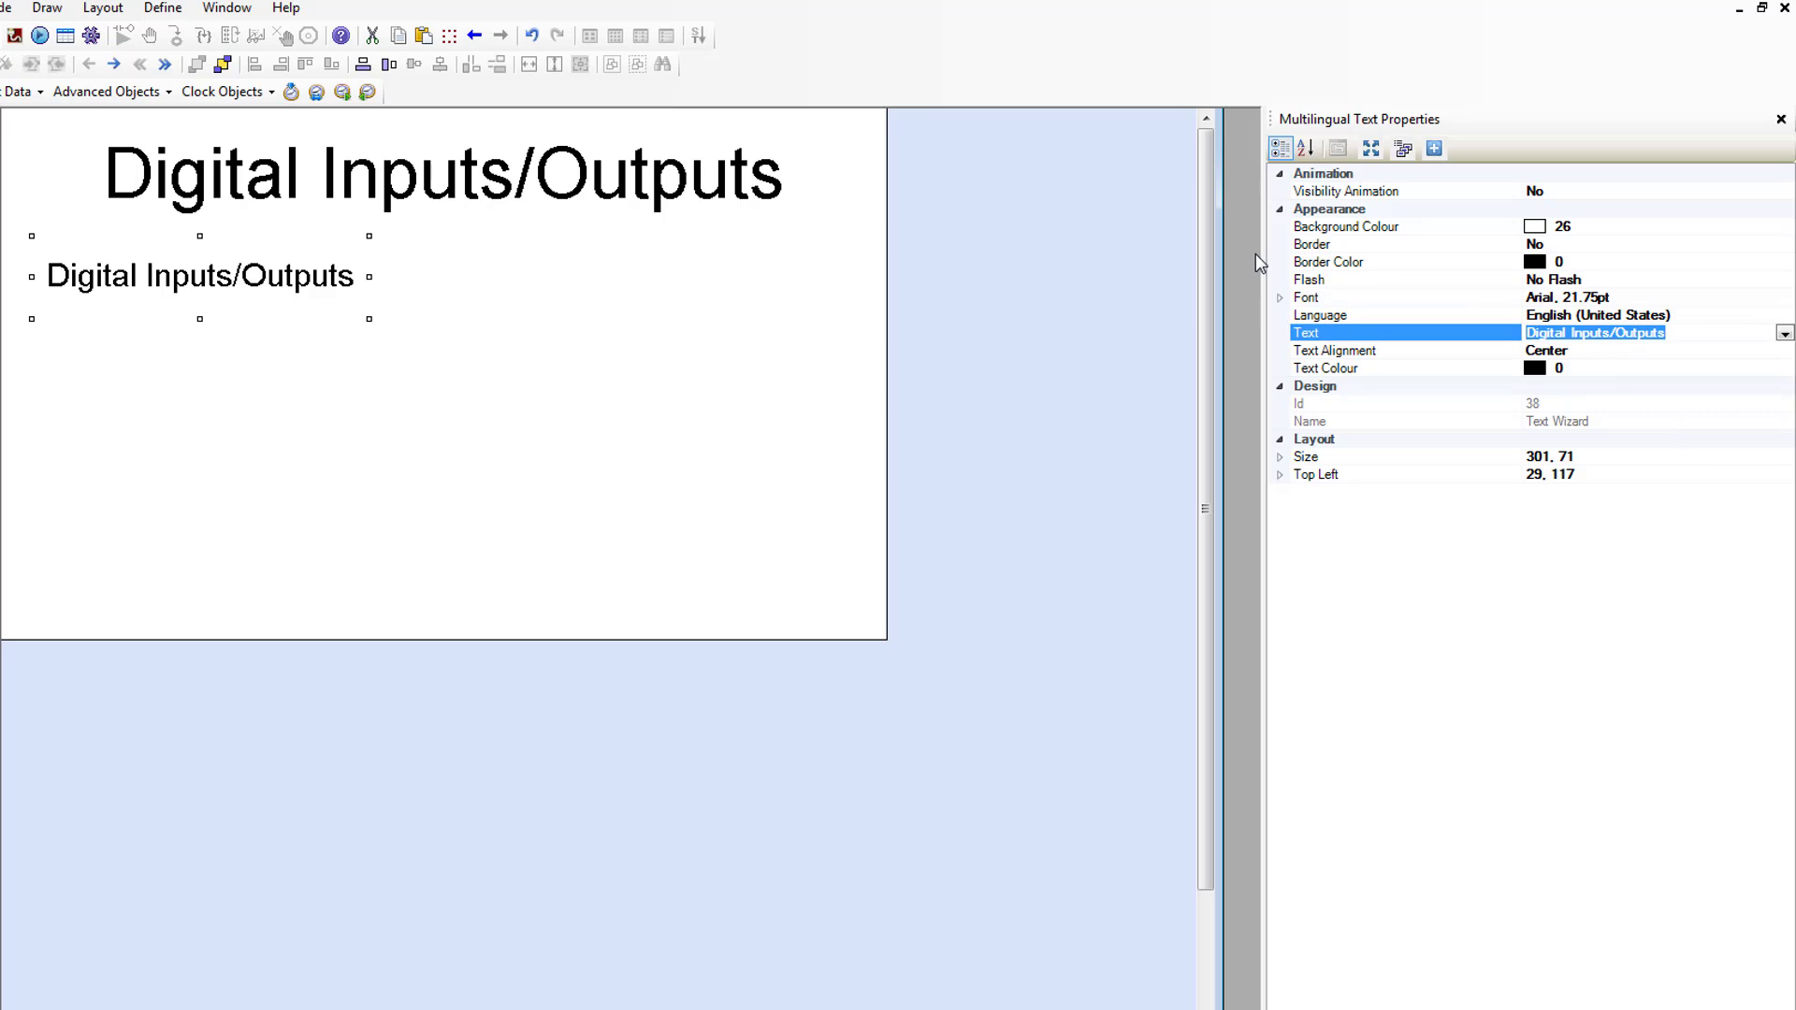
text(Inputs)
key(Return)
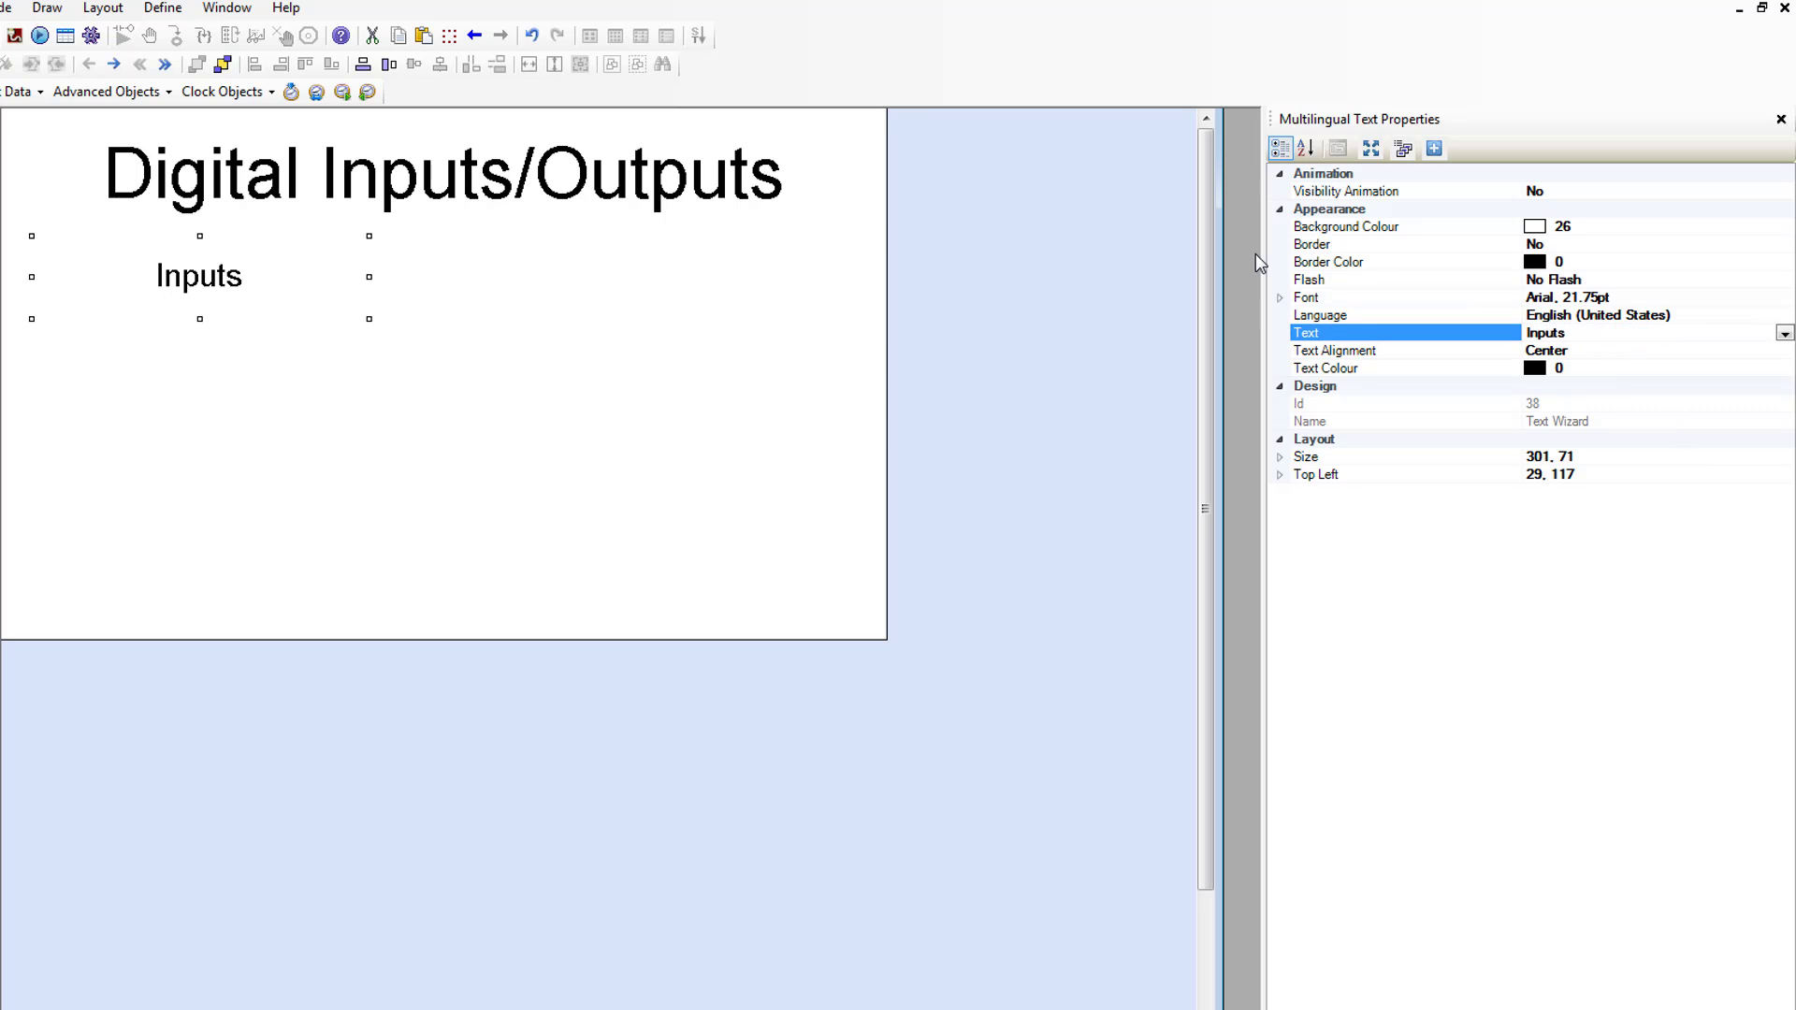
drag(368, 320, 201, 278)
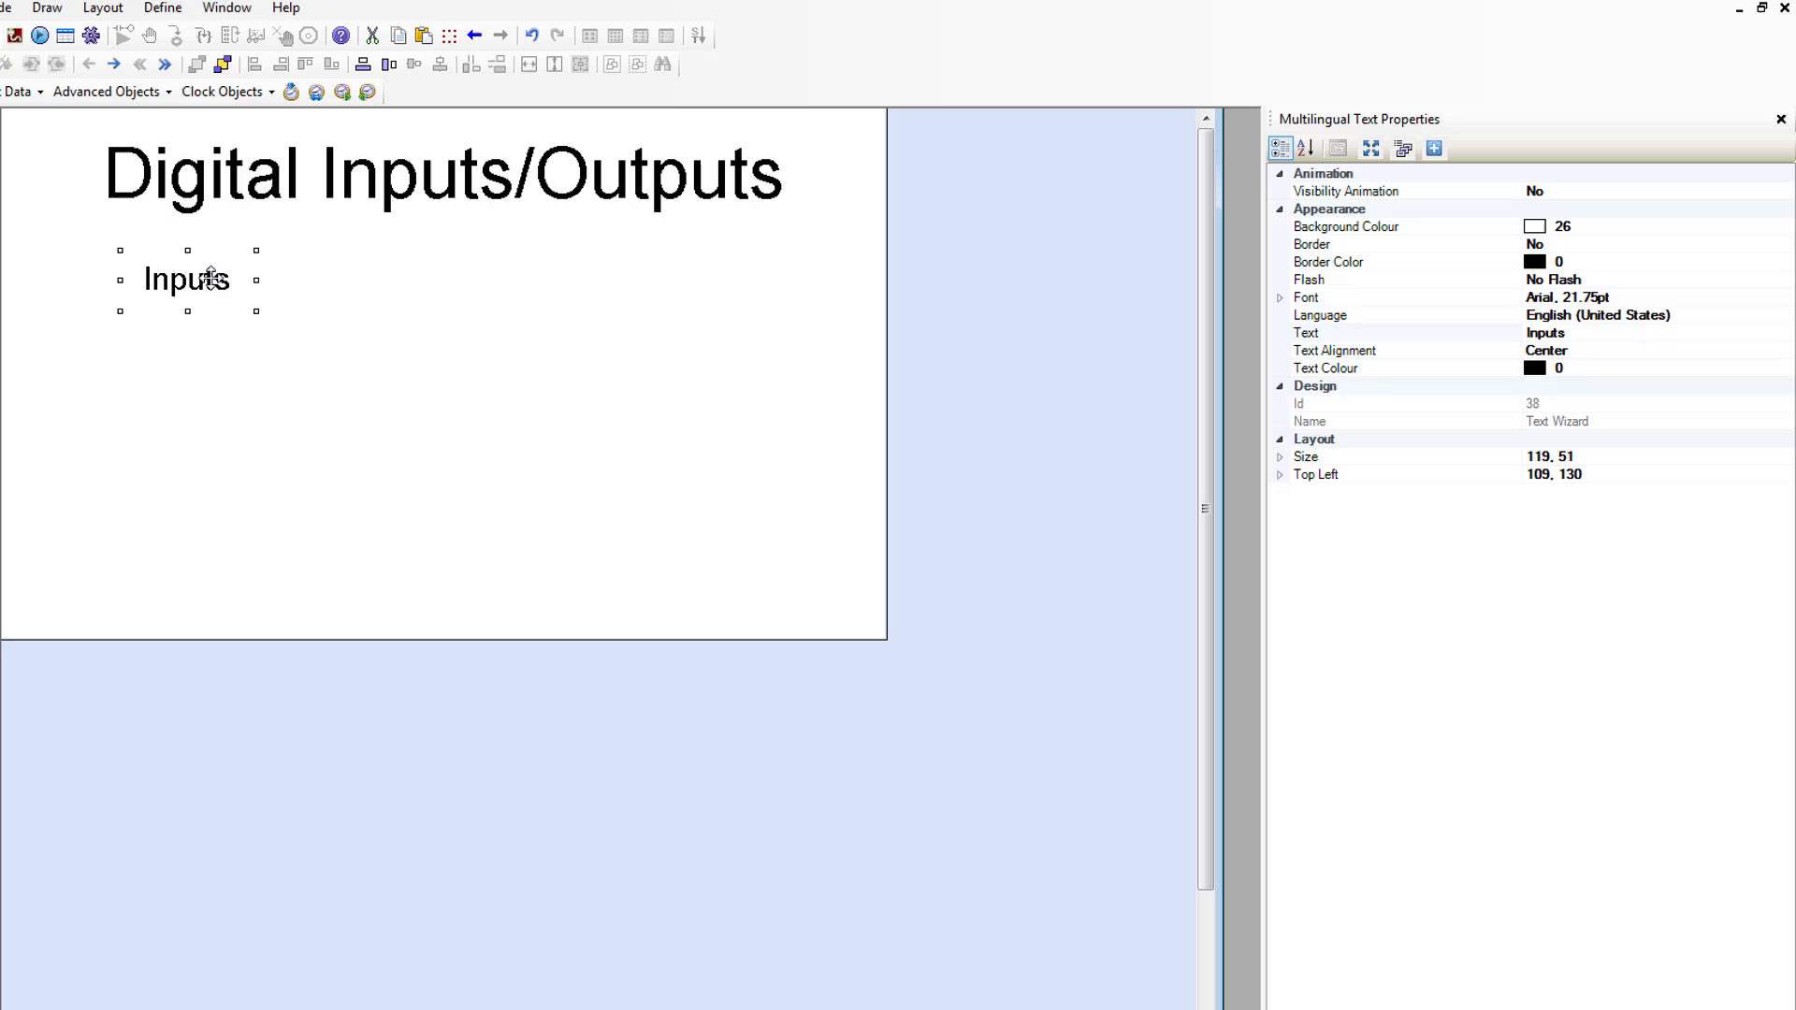
Copy the Inputs label to make an 'Outputs' label level with it on the right.
right_click(210, 277)
click(294, 318)
right_click(421, 314)
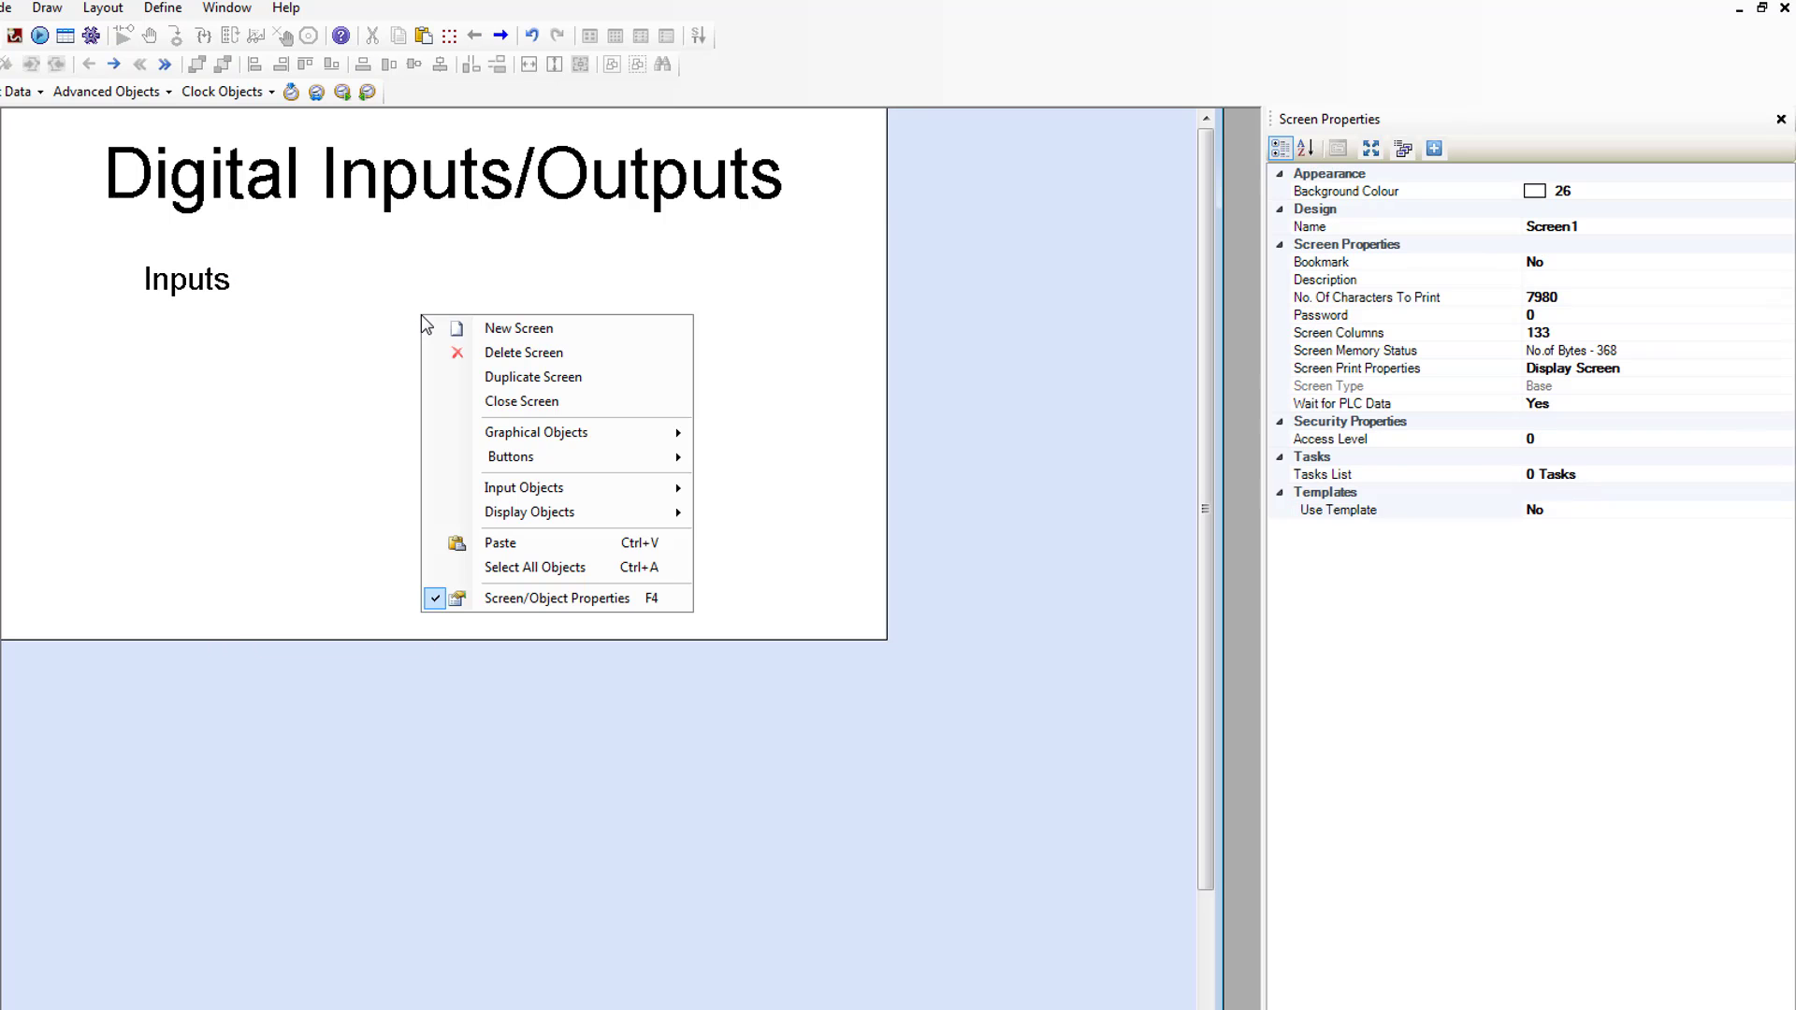
click(539, 541)
drag(206, 306, 592, 293)
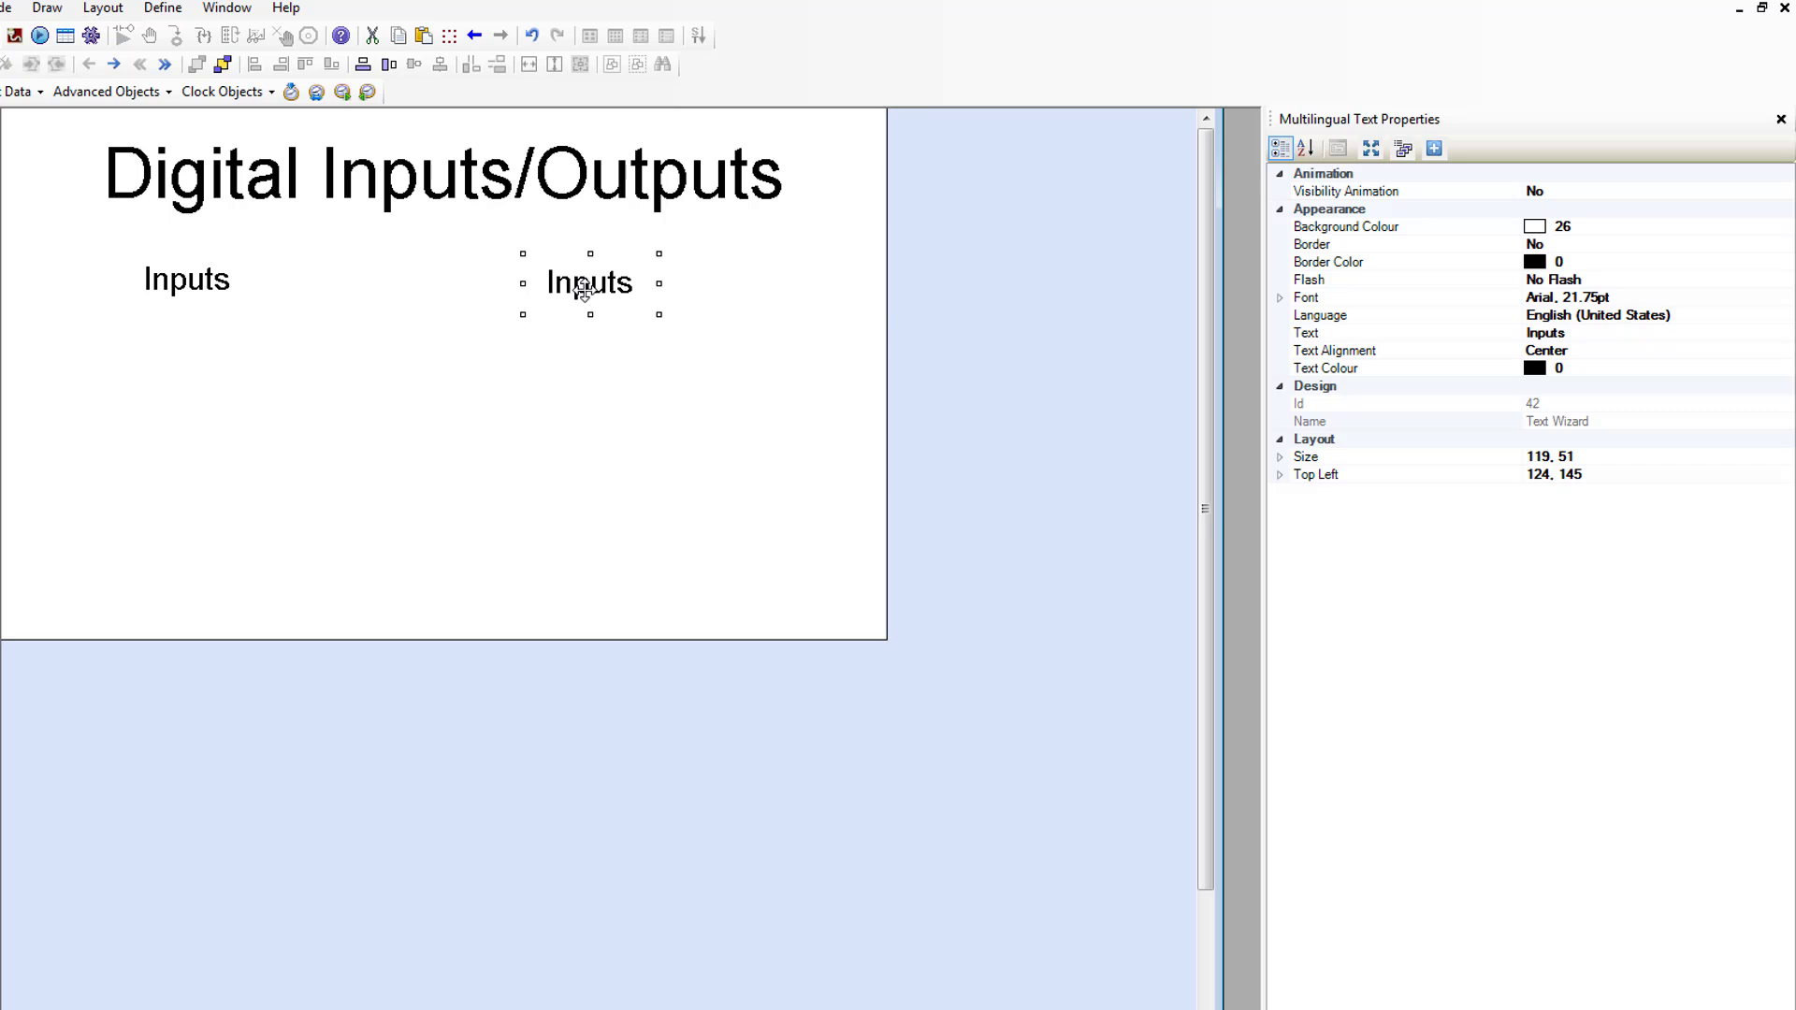
click(1531, 334)
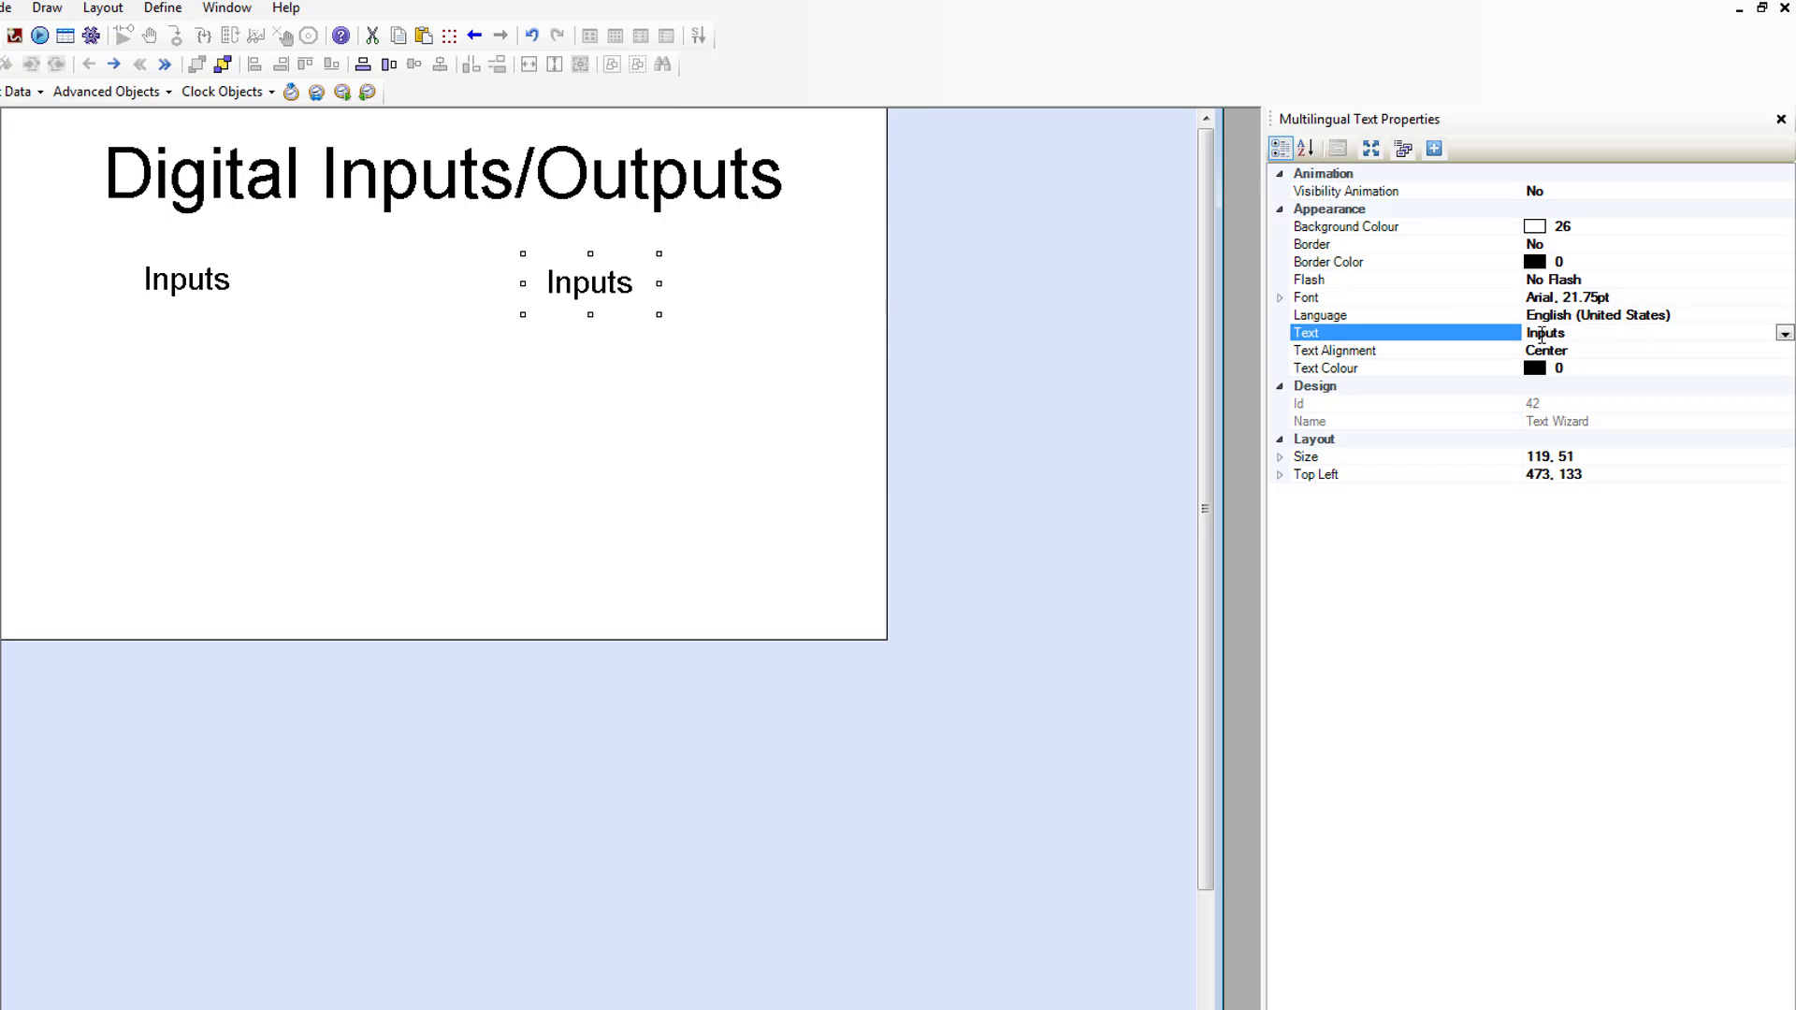
text(Out)
key(Return)
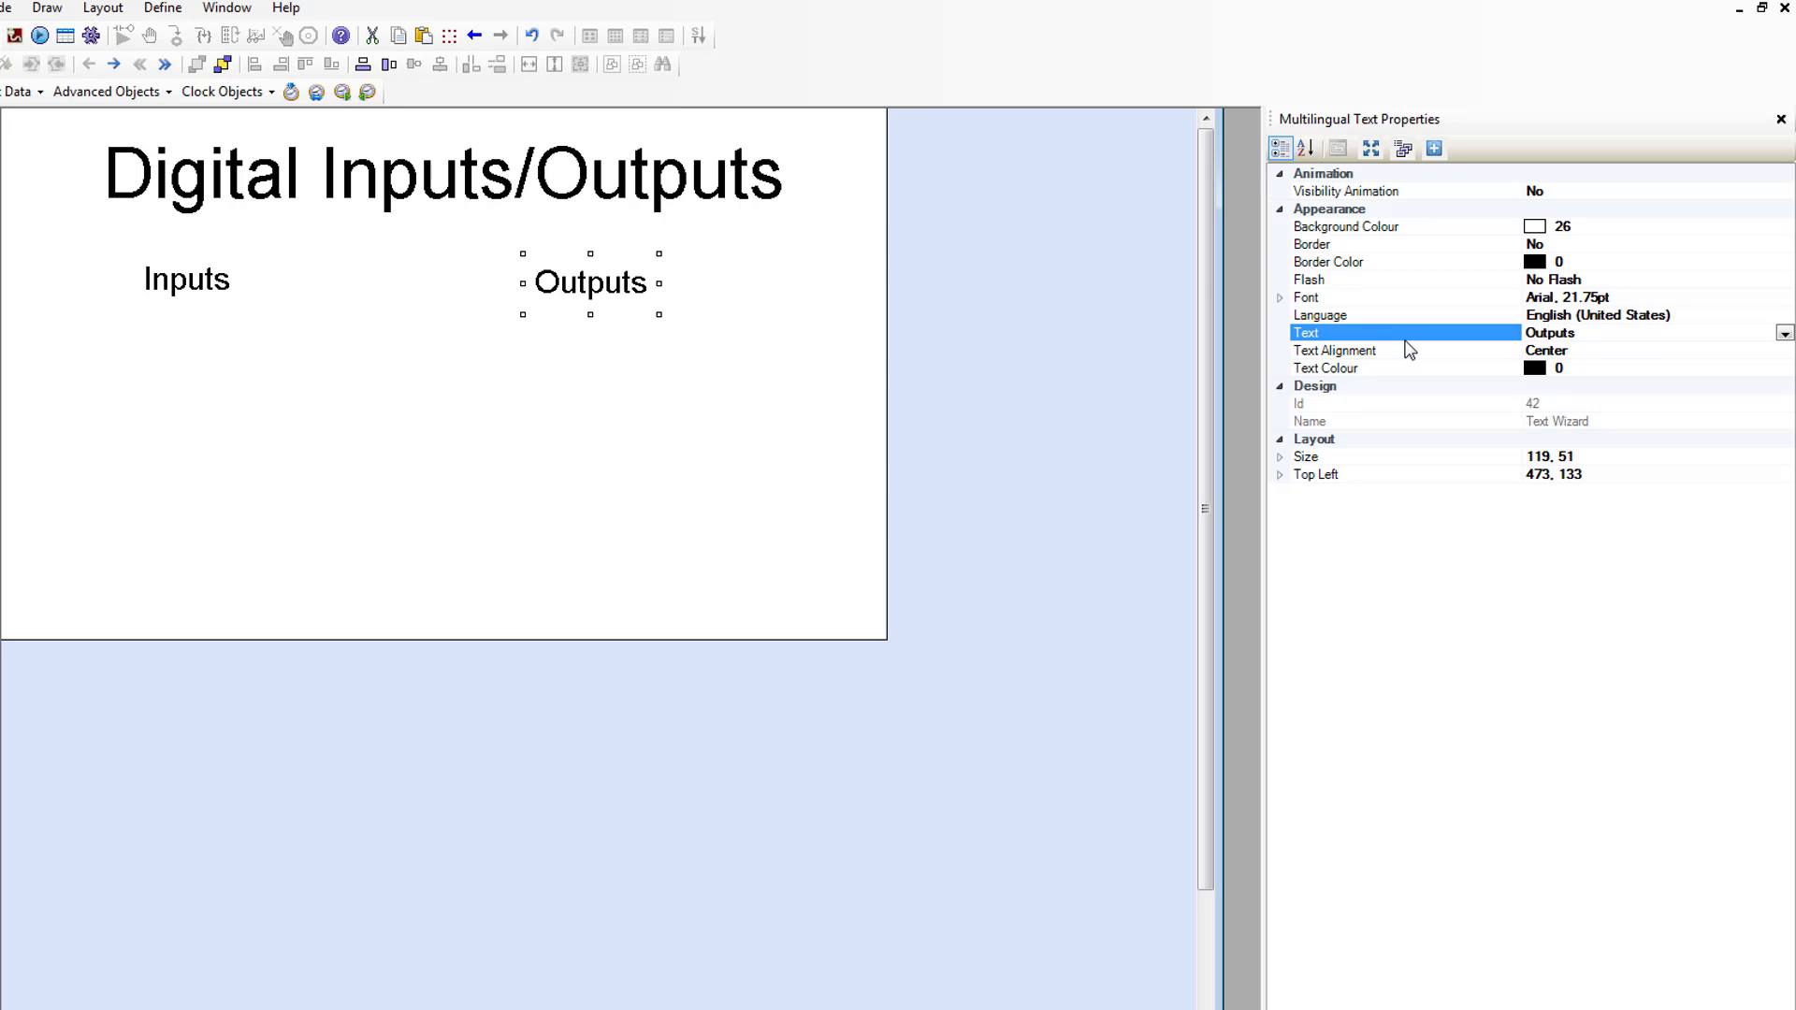
Add an 'X0:' label under the Inputs heading.
right_click(219, 343)
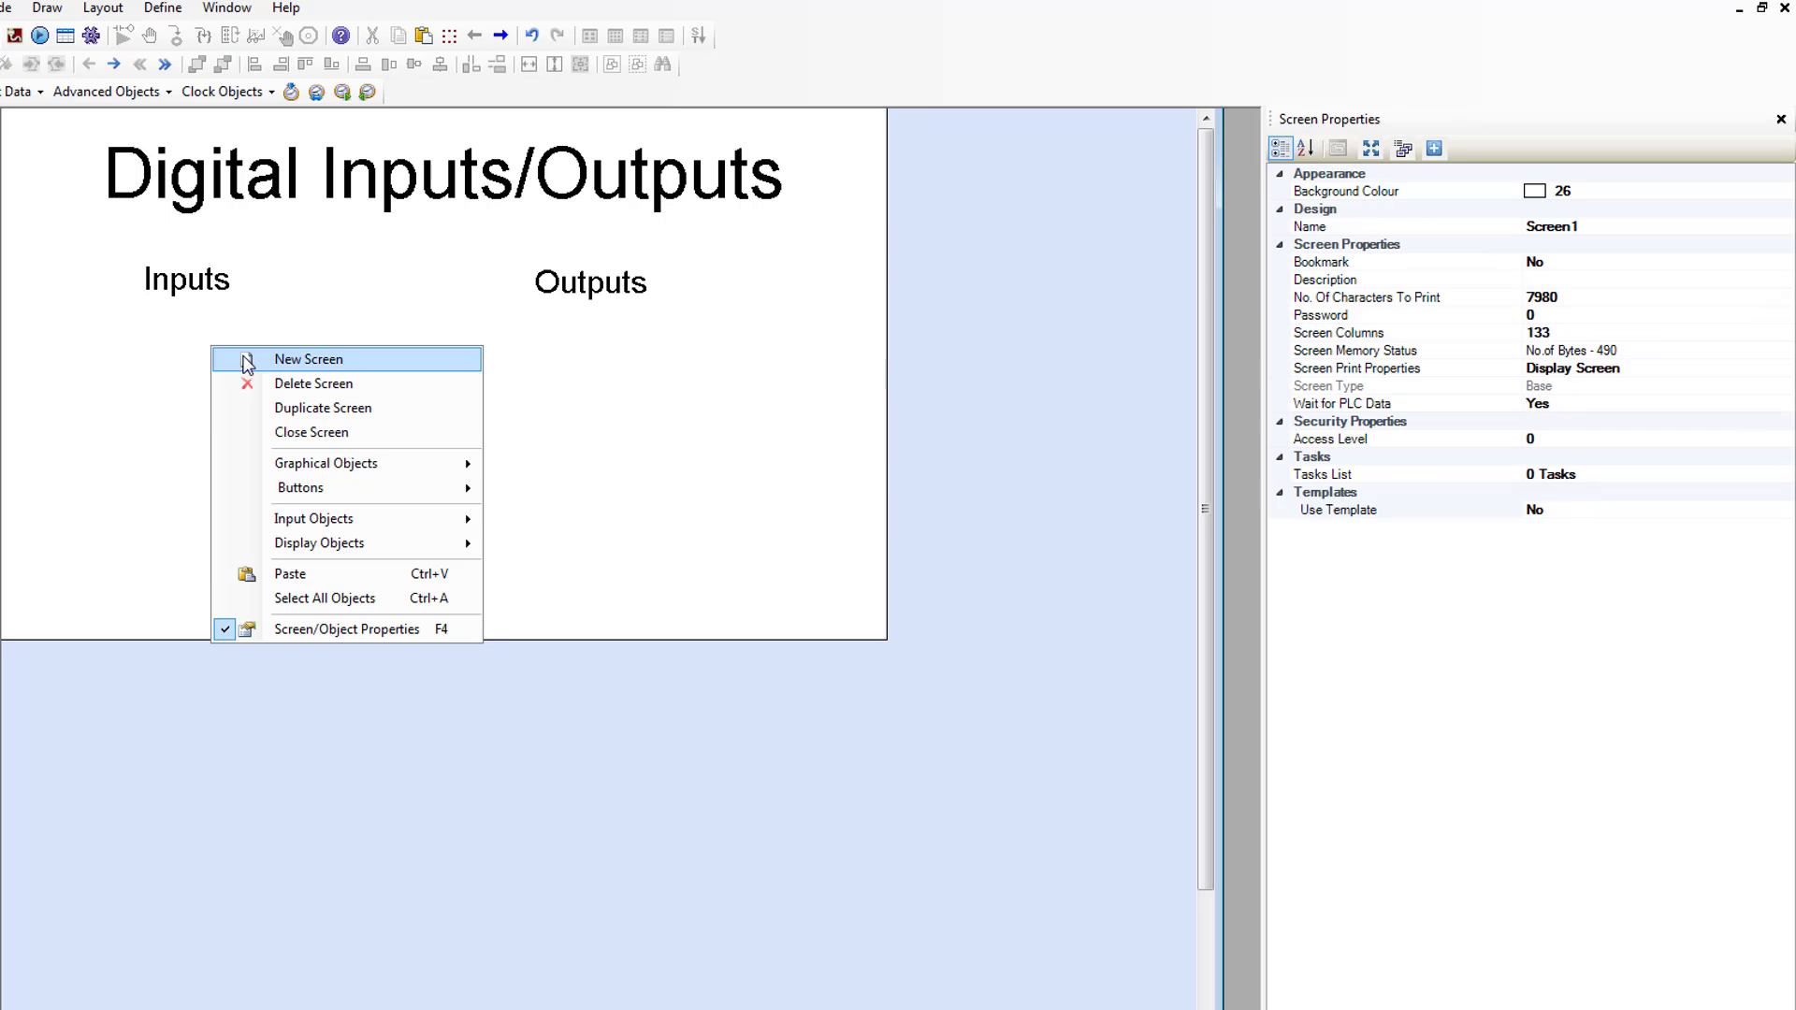
click(346, 574)
drag(206, 295, 117, 349)
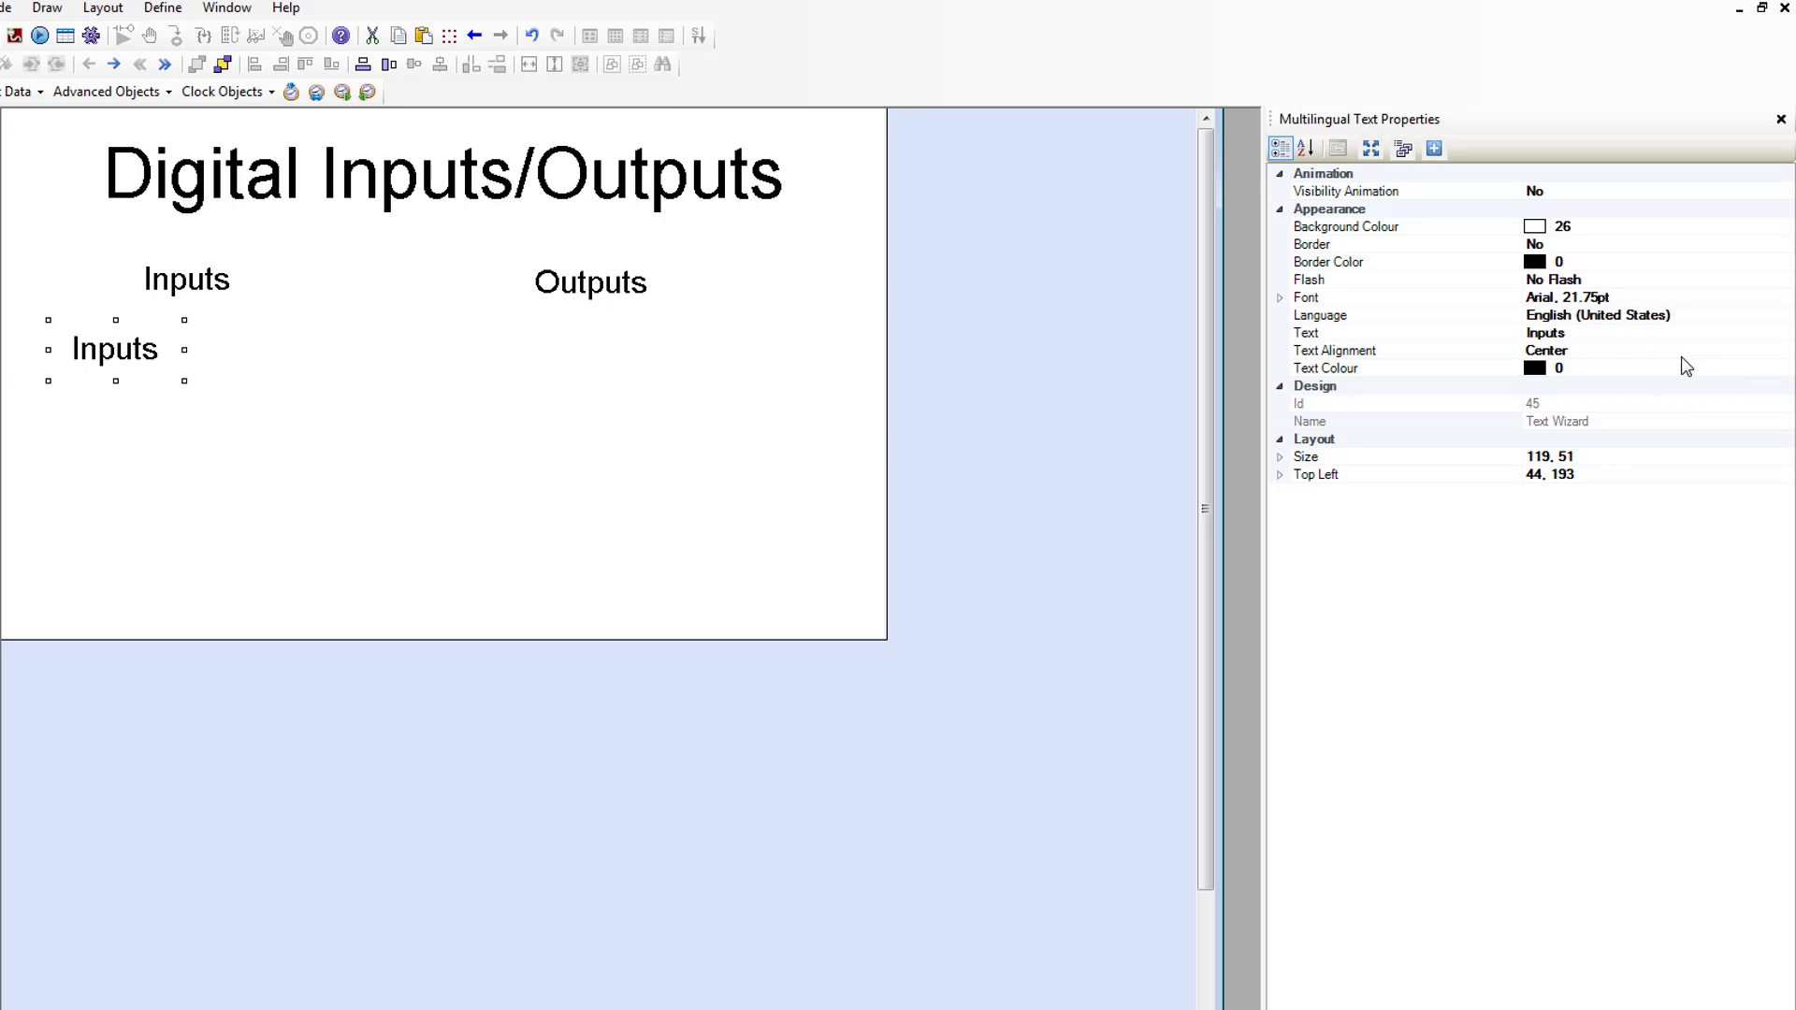
click(1568, 334)
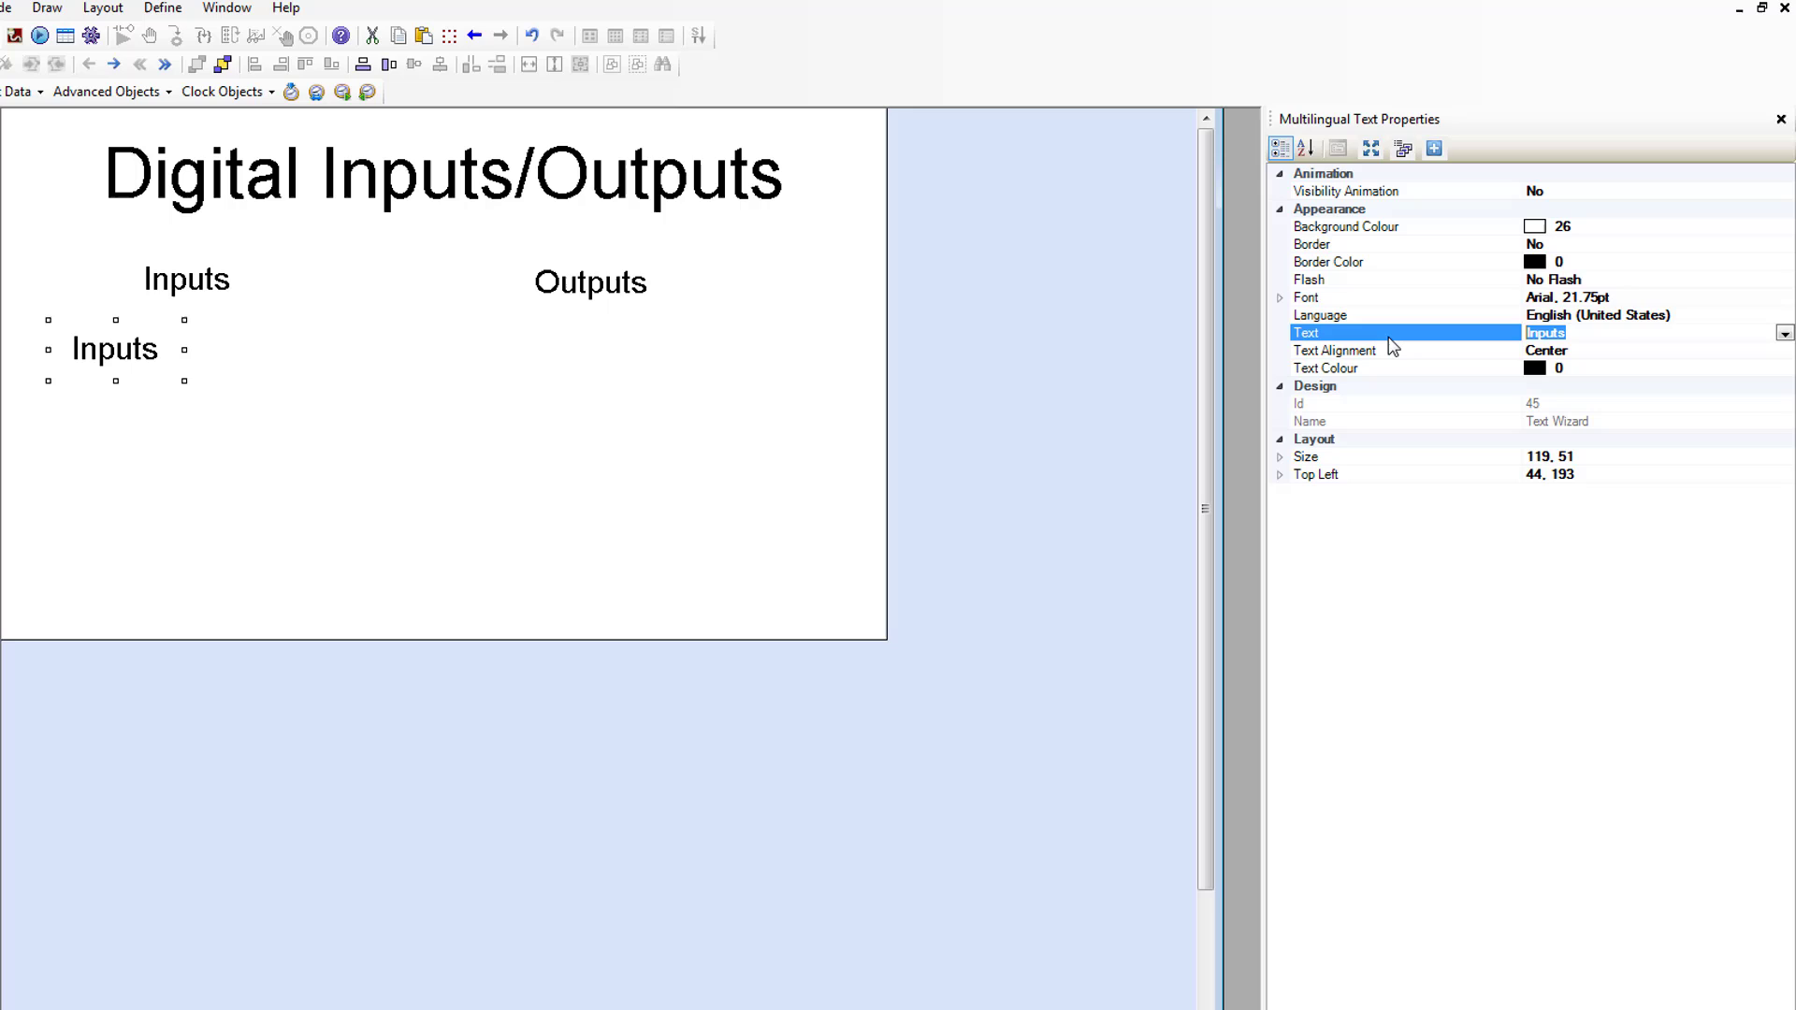
text(X0:)
key(Return)
Add an 'X1:' label below X0:.
right_click(90, 455)
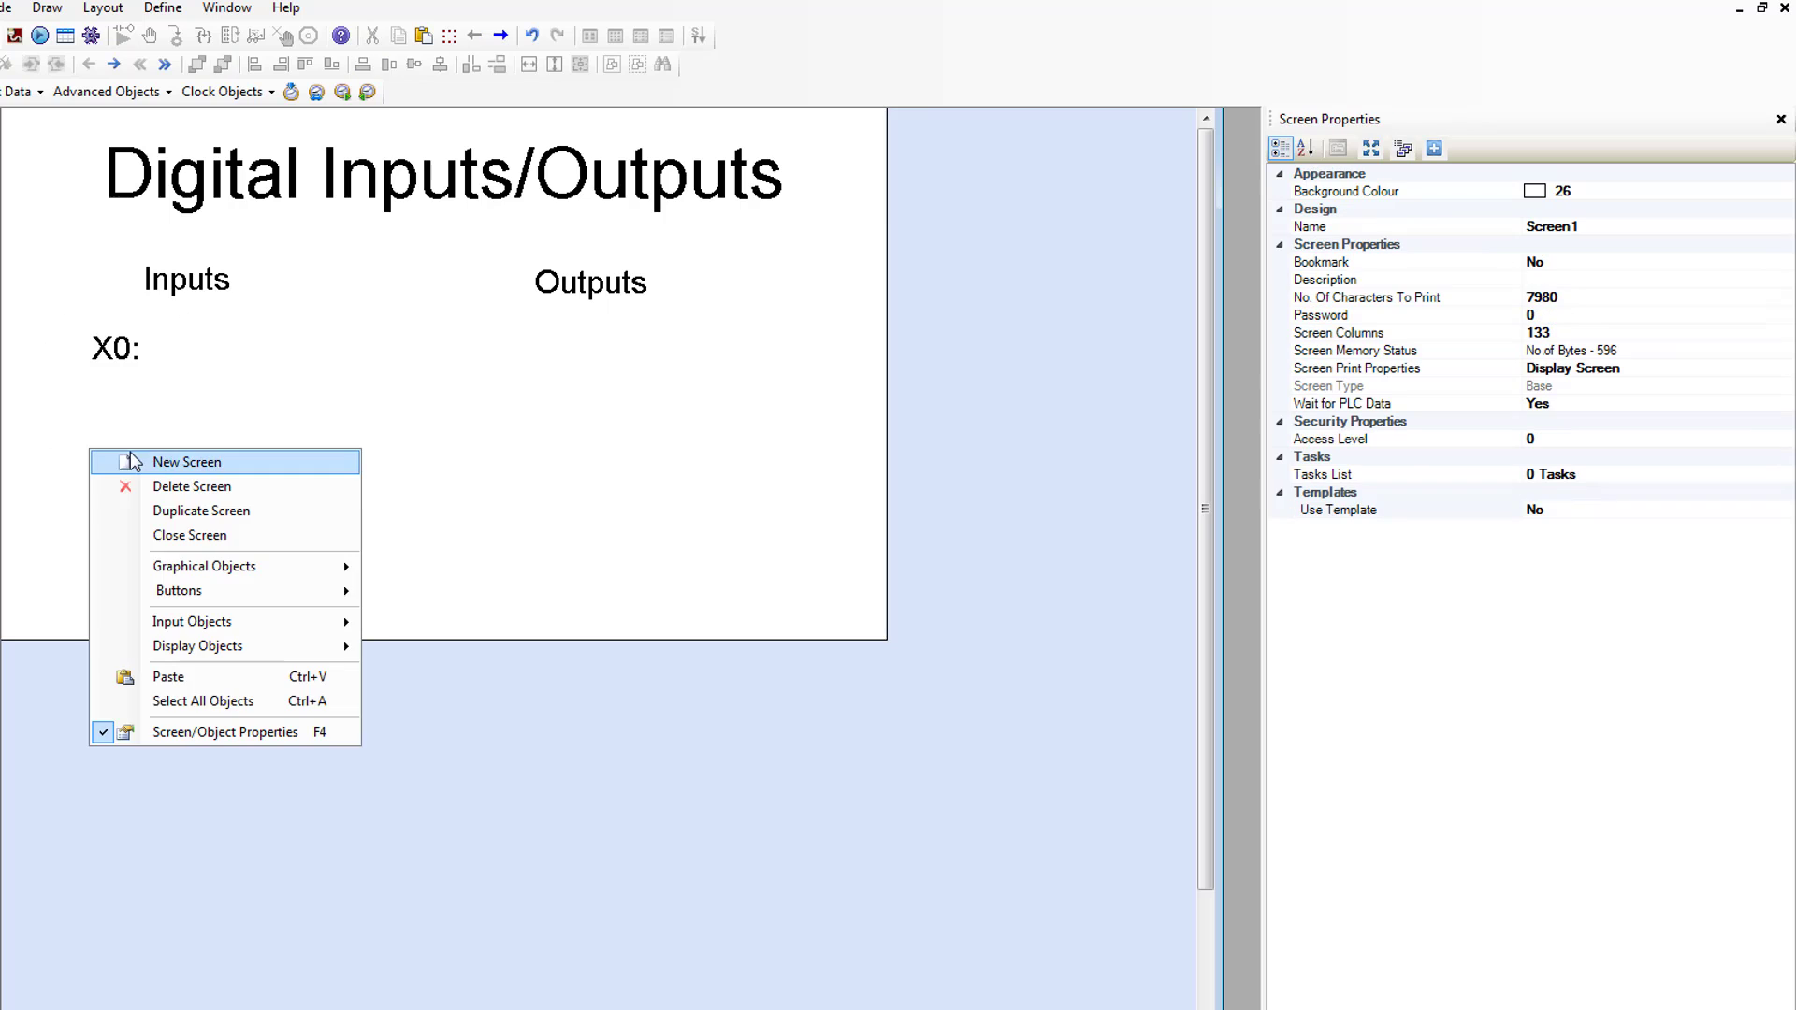
click(183, 673)
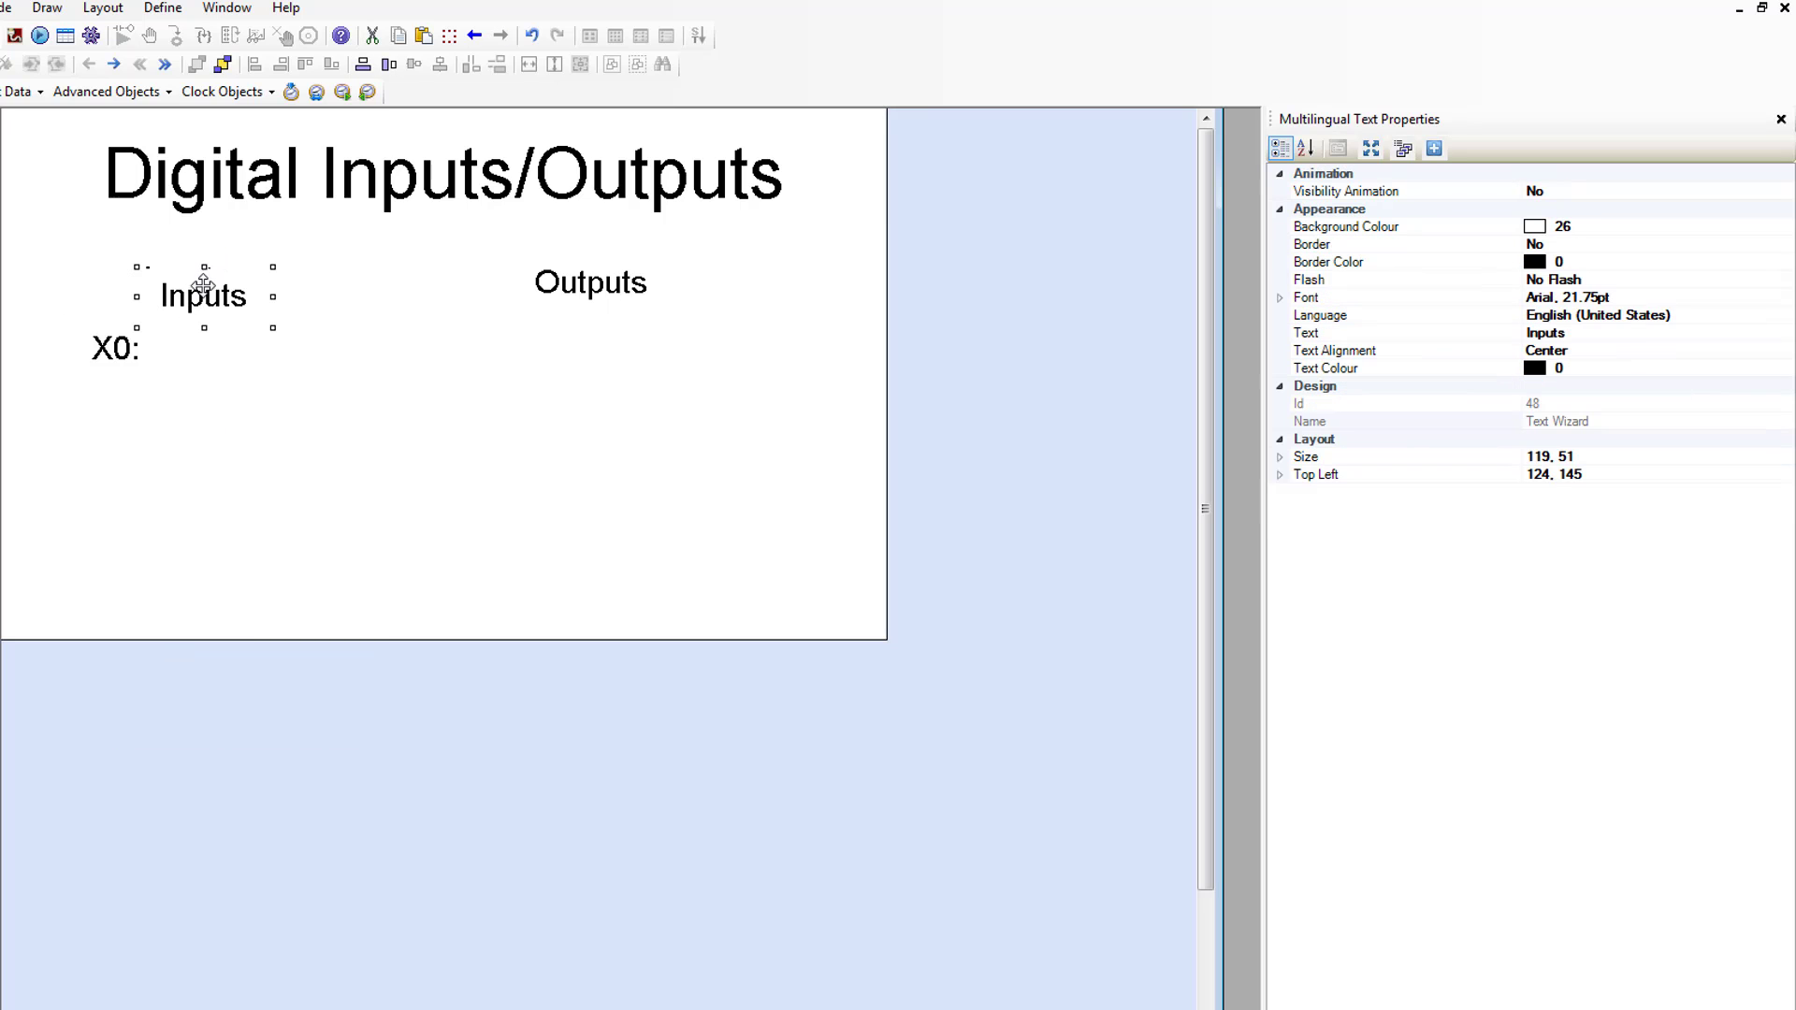
drag(200, 280, 141, 415)
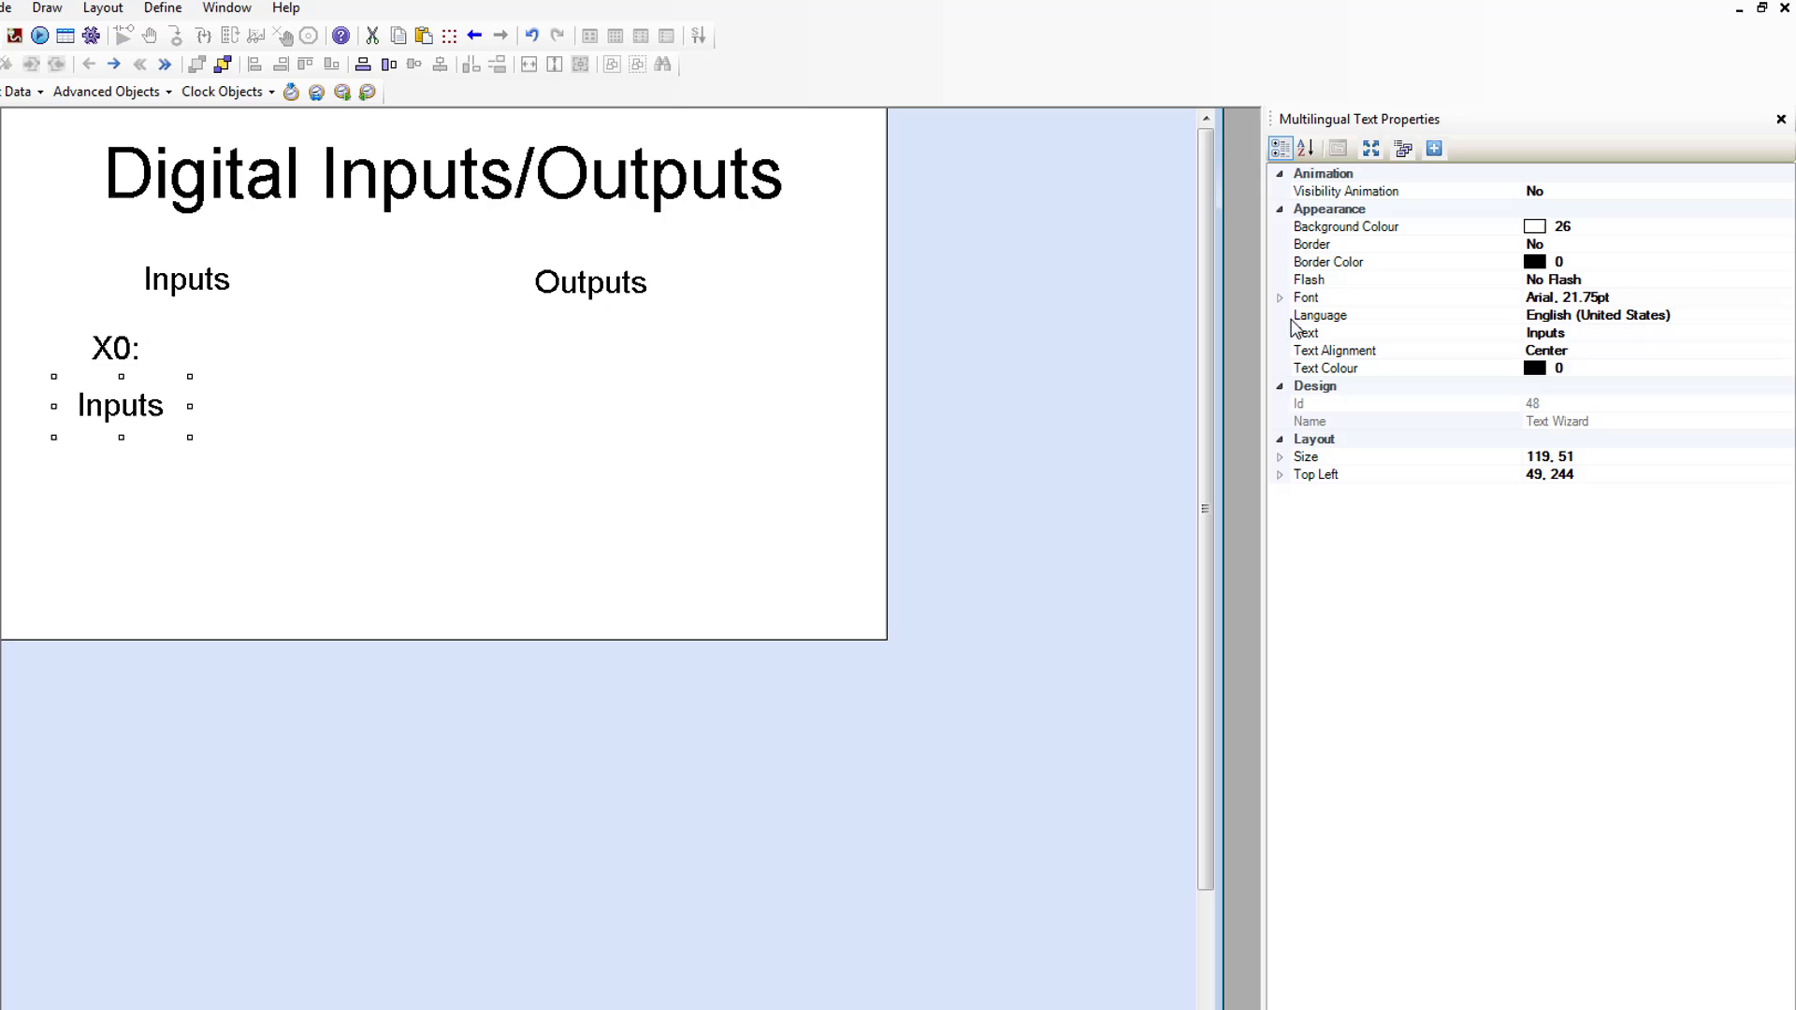
click(1570, 335)
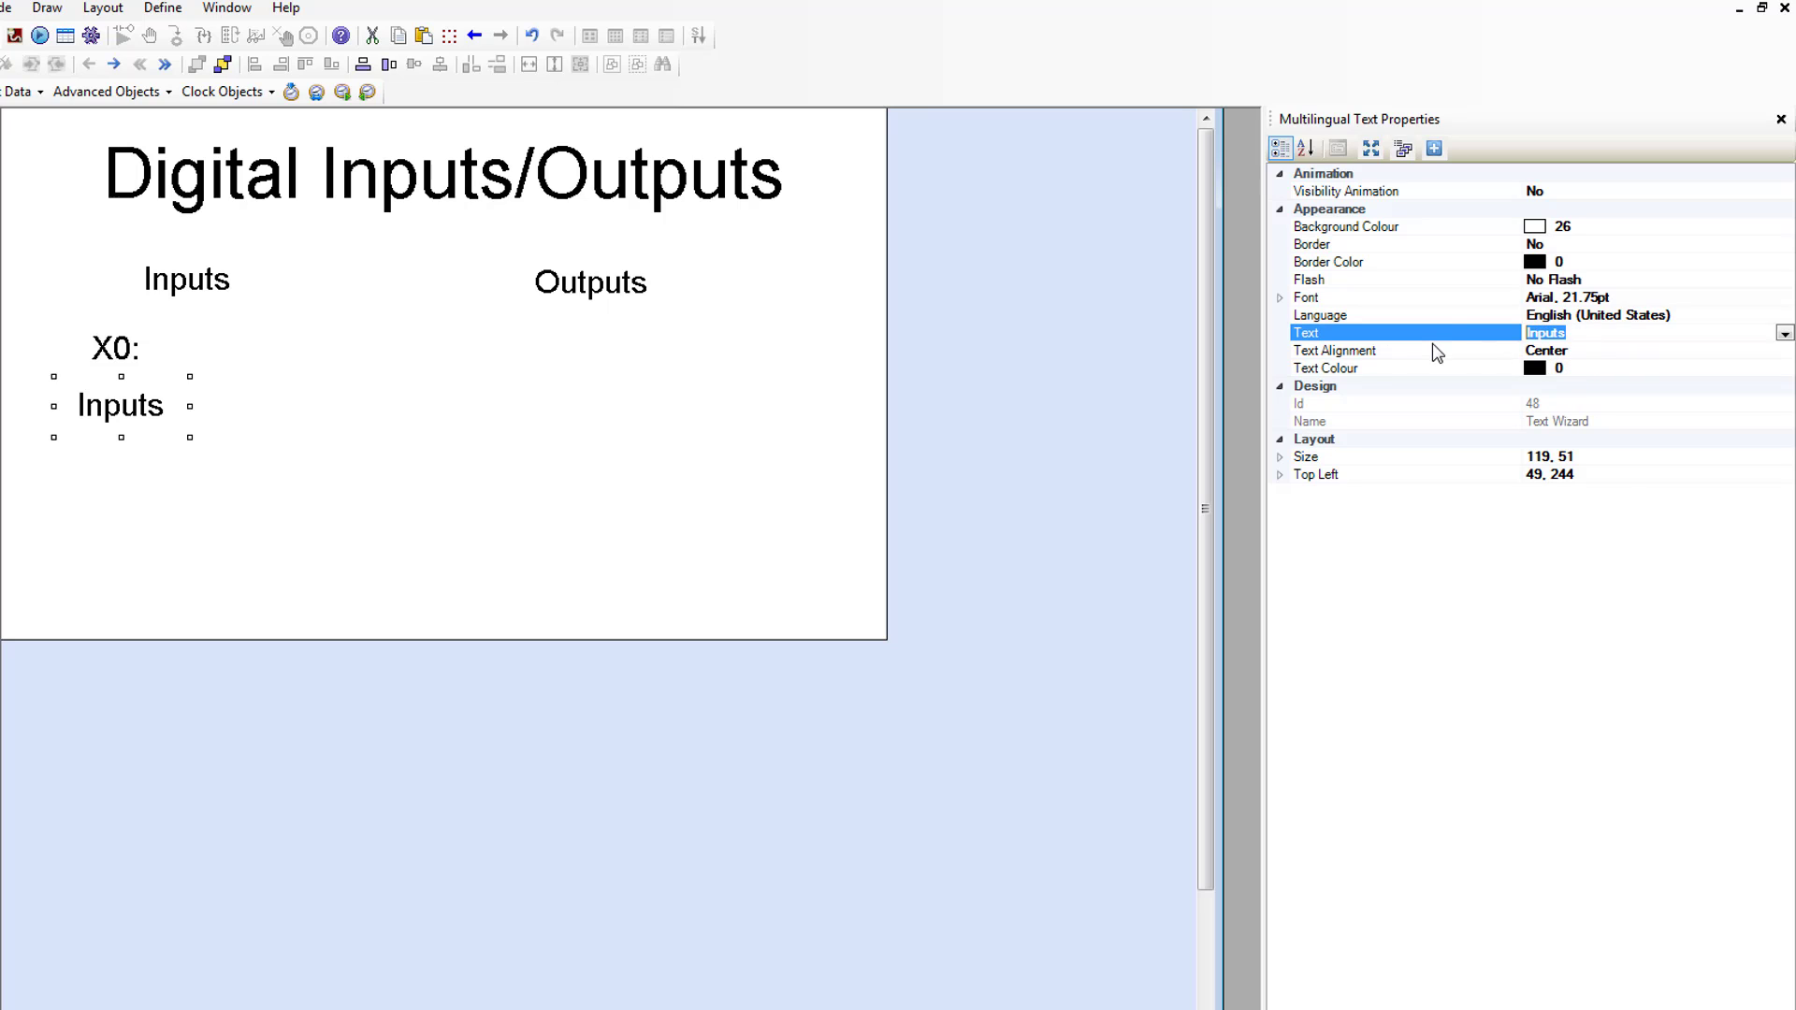
text(X1:)
key(Return)
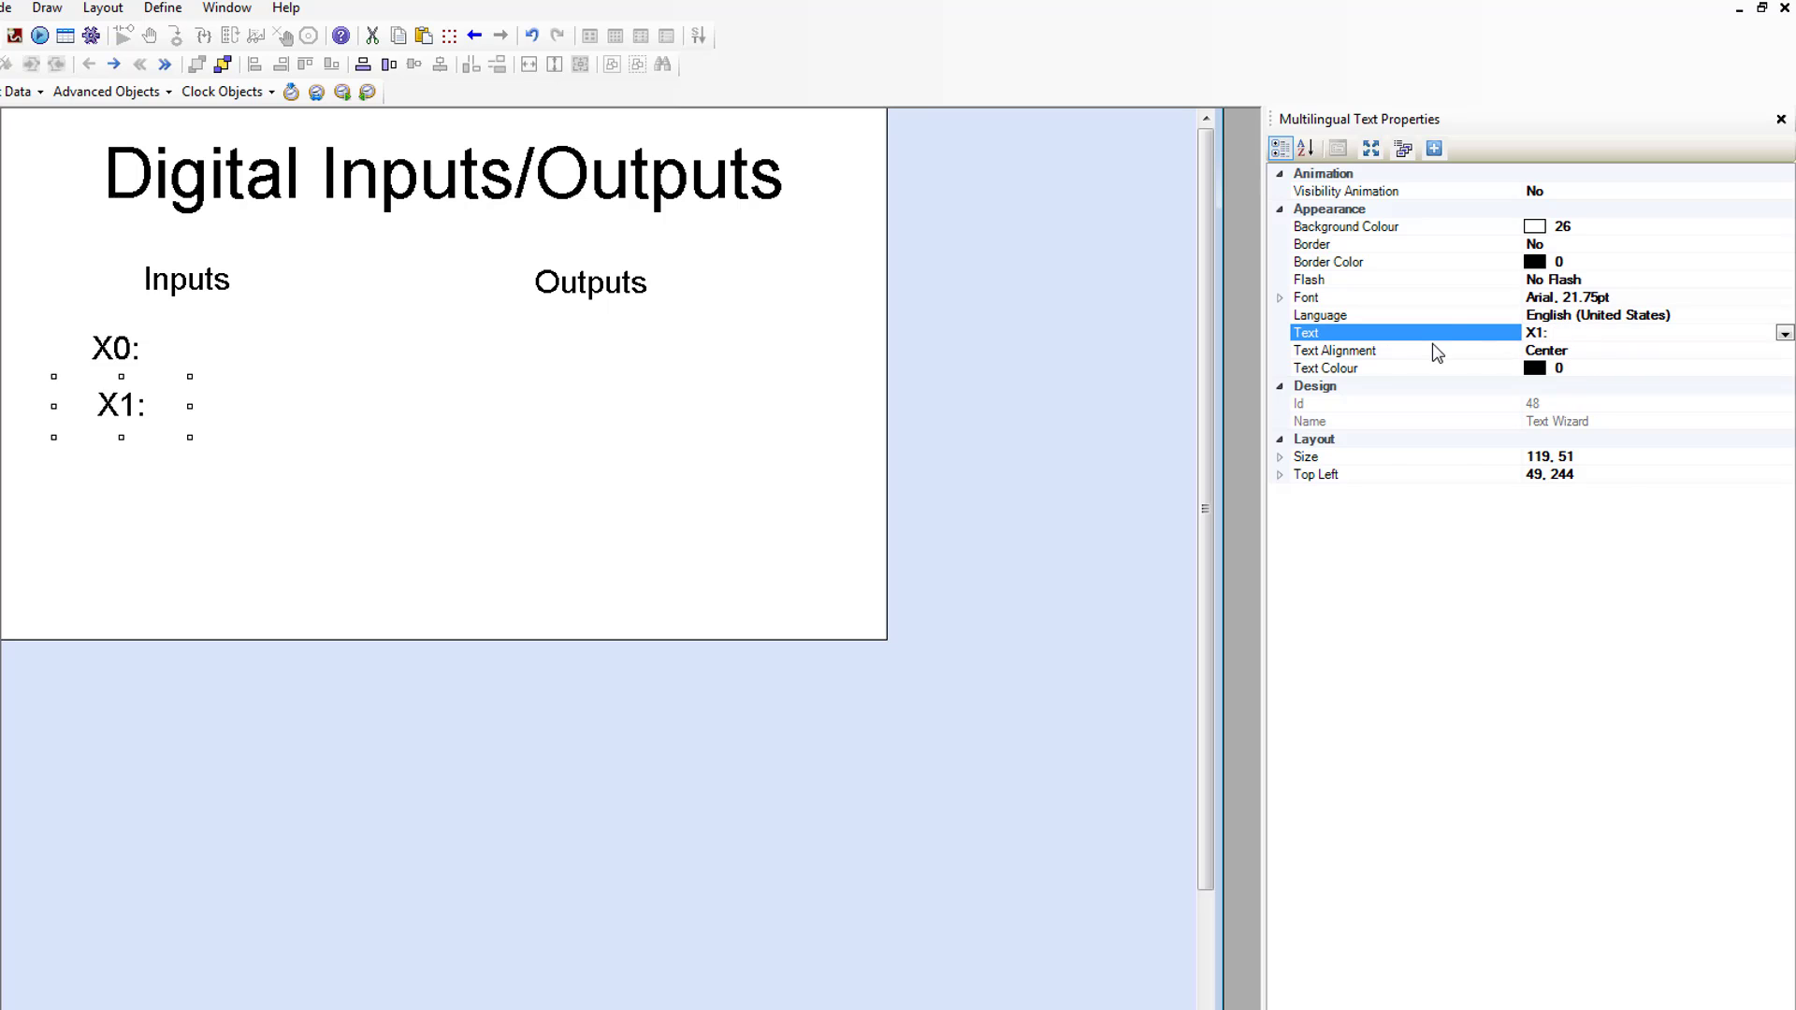
click(481, 424)
Add a 'Y4:' label under the Outputs heading.
right_click(503, 351)
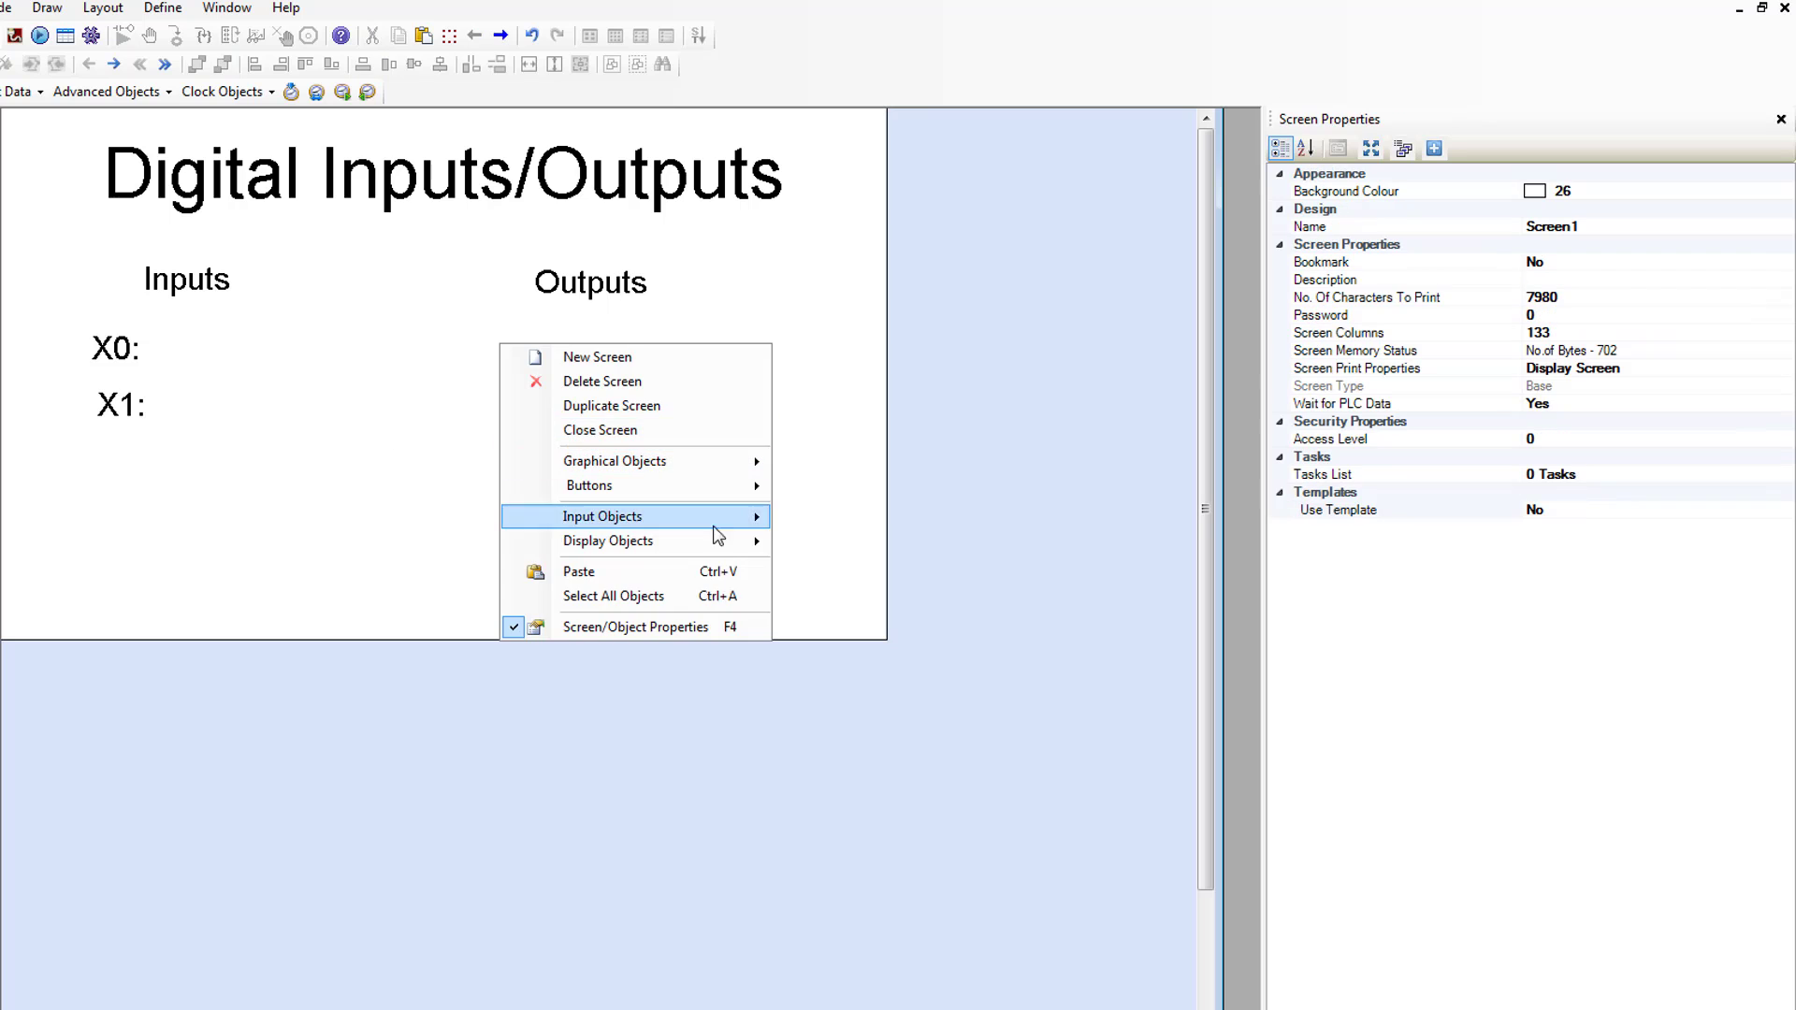
click(554, 570)
drag(187, 295, 487, 346)
click(1573, 332)
drag(1572, 332, 1398, 320)
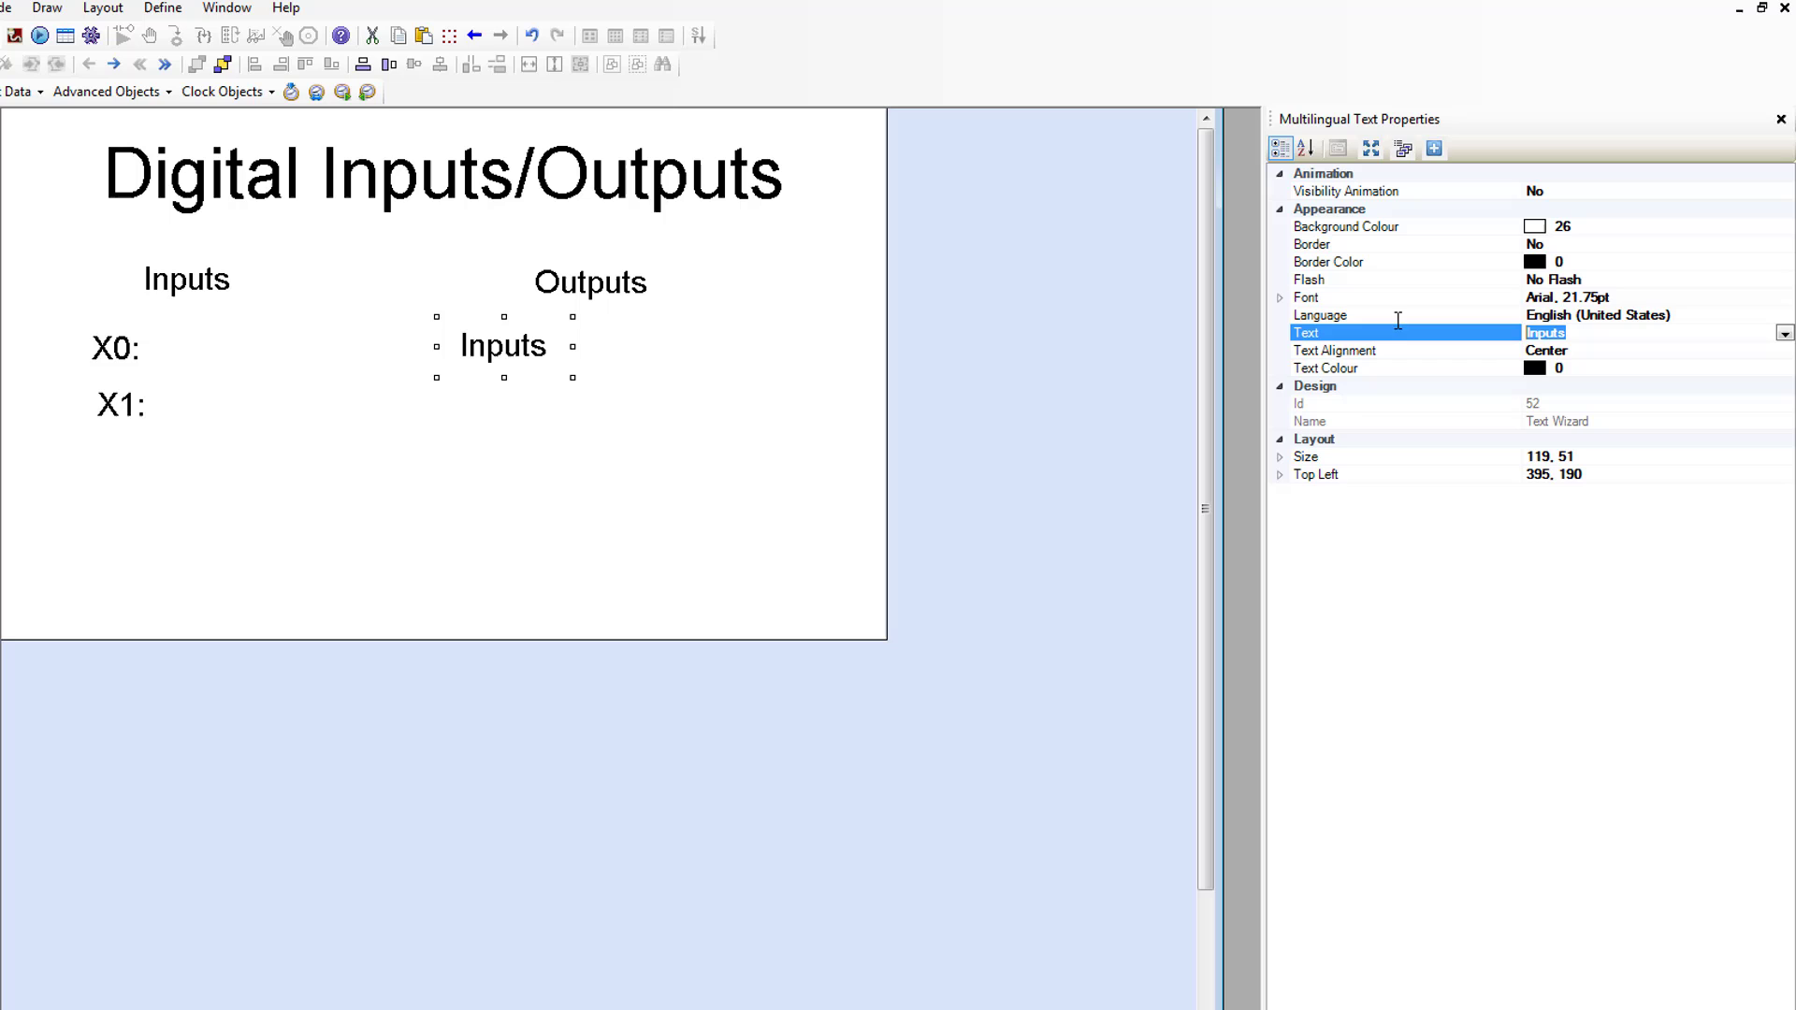
text(Y4:)
key(Return)
Add a 'Y5:' label below Y4:.
right_click(527, 425)
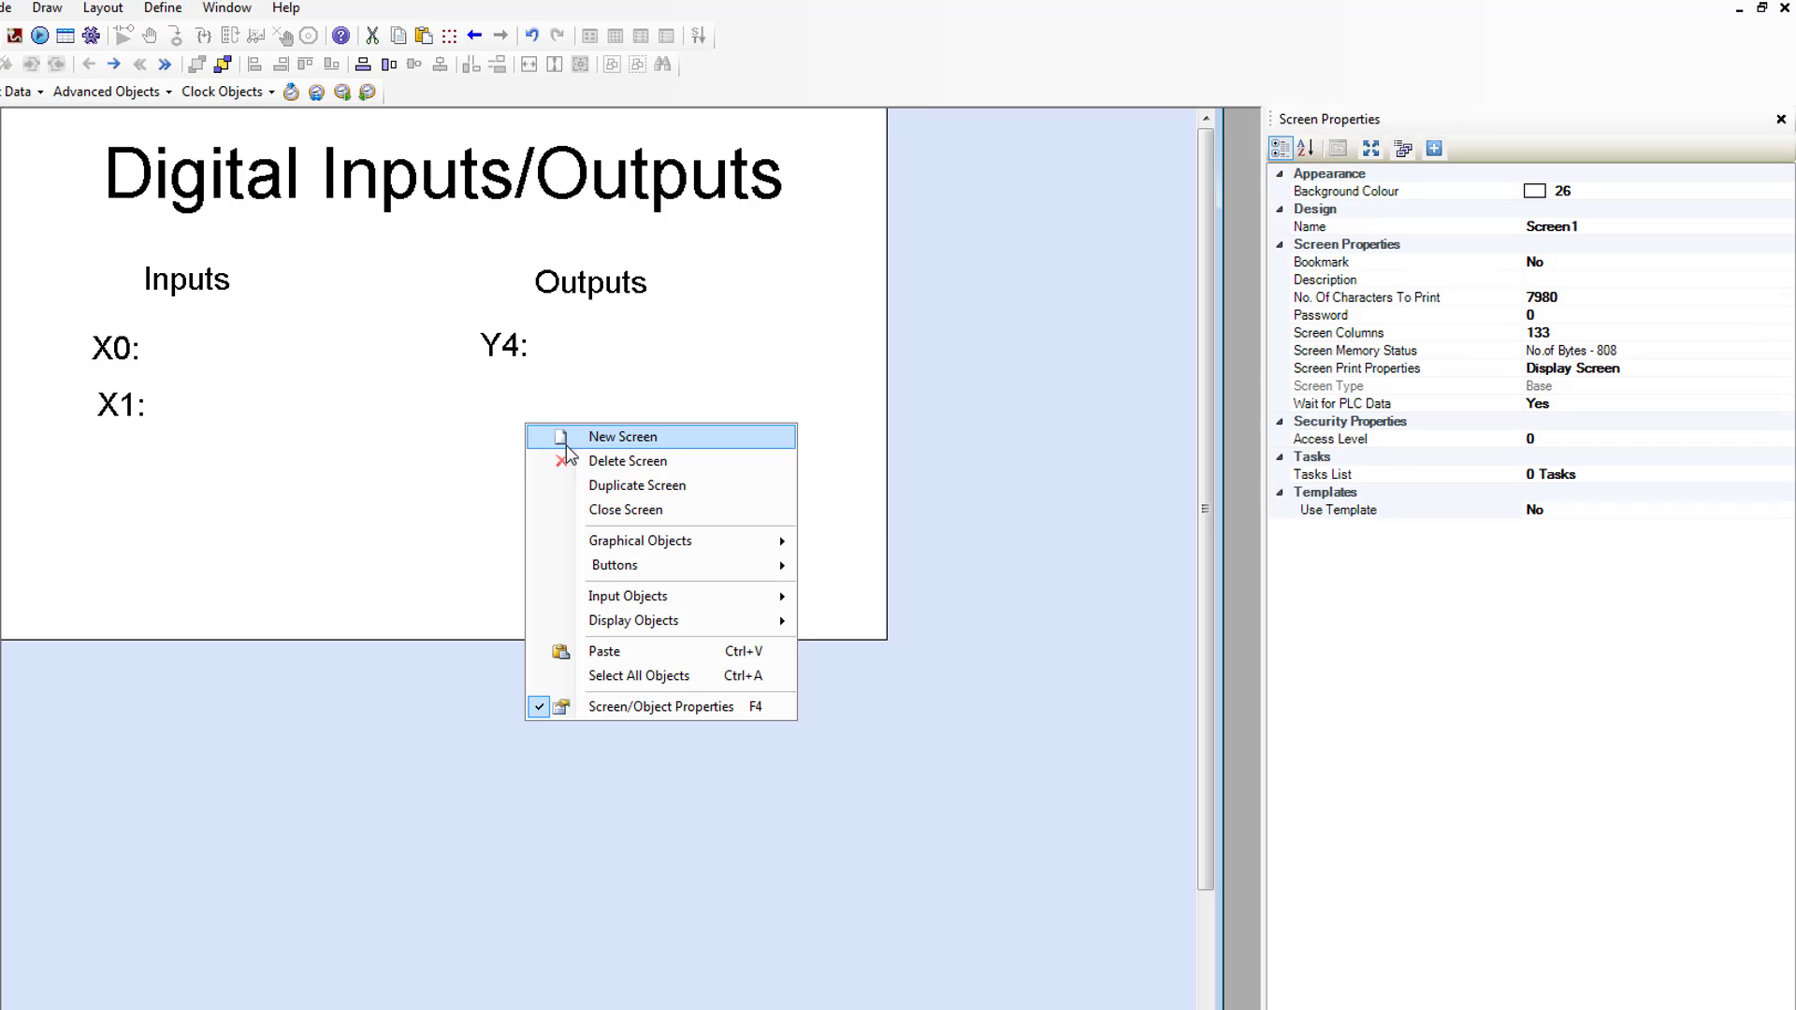
click(654, 652)
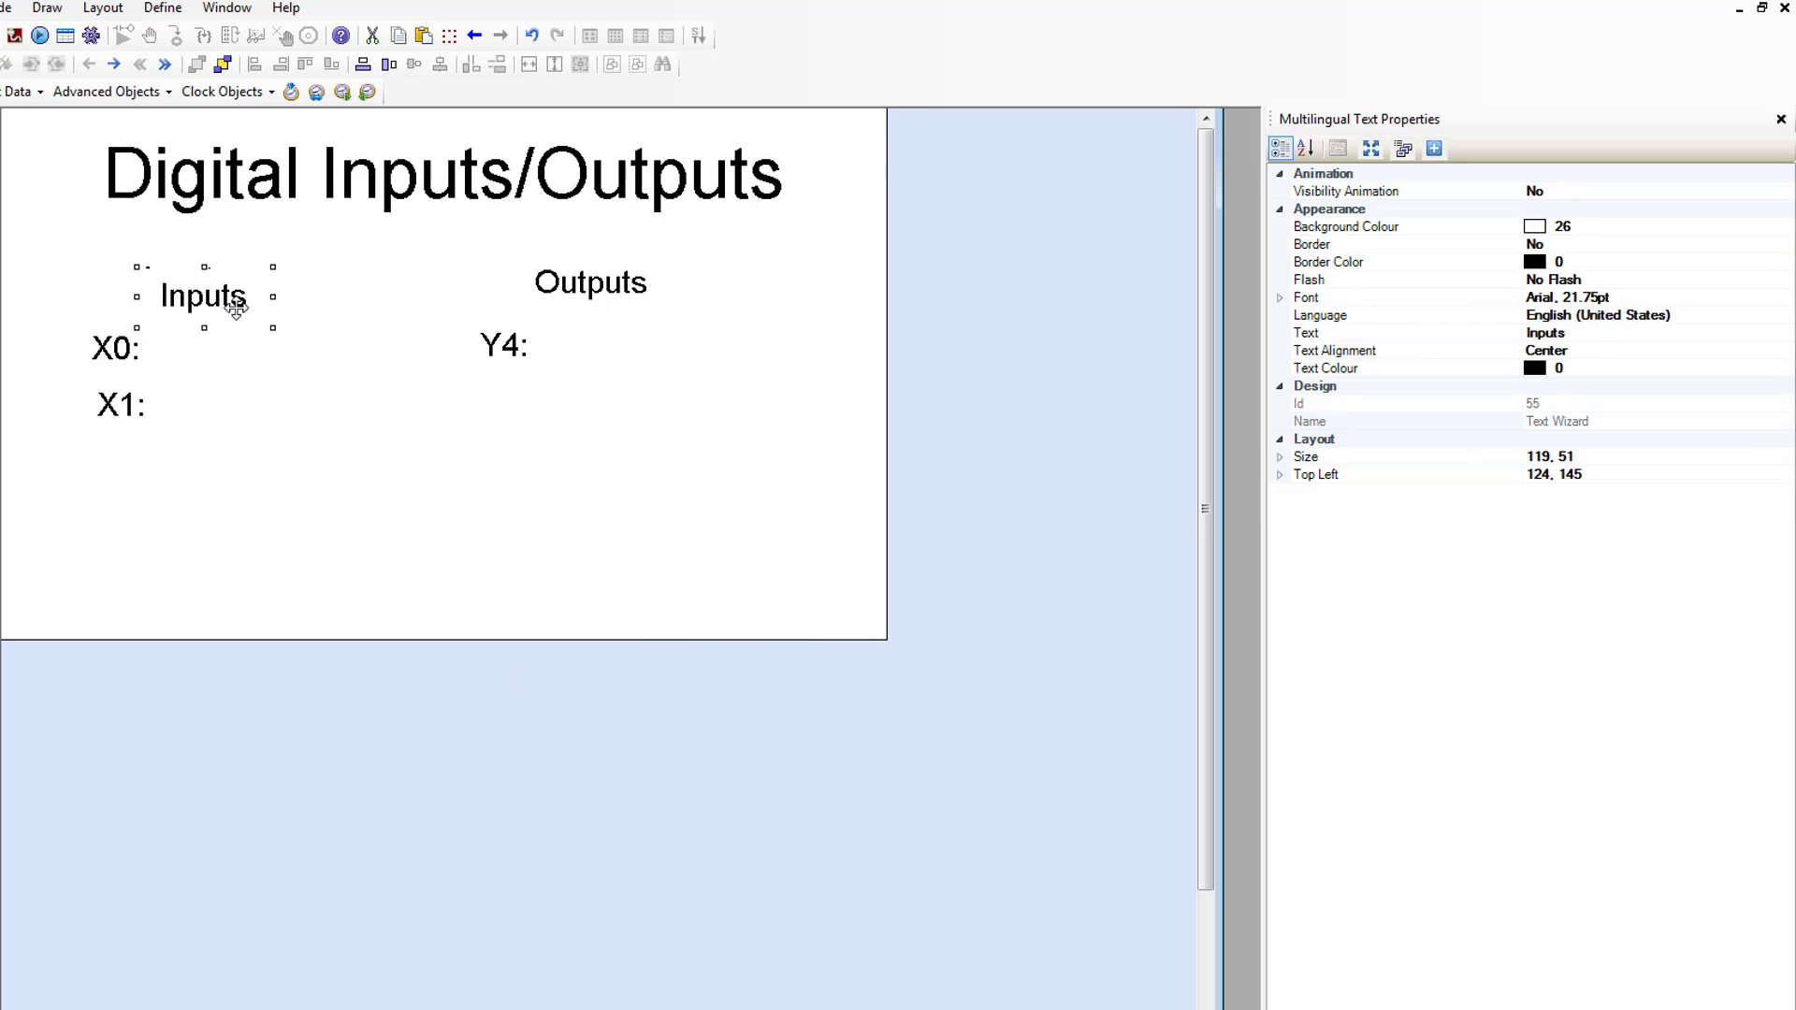
drag(236, 309, 545, 422)
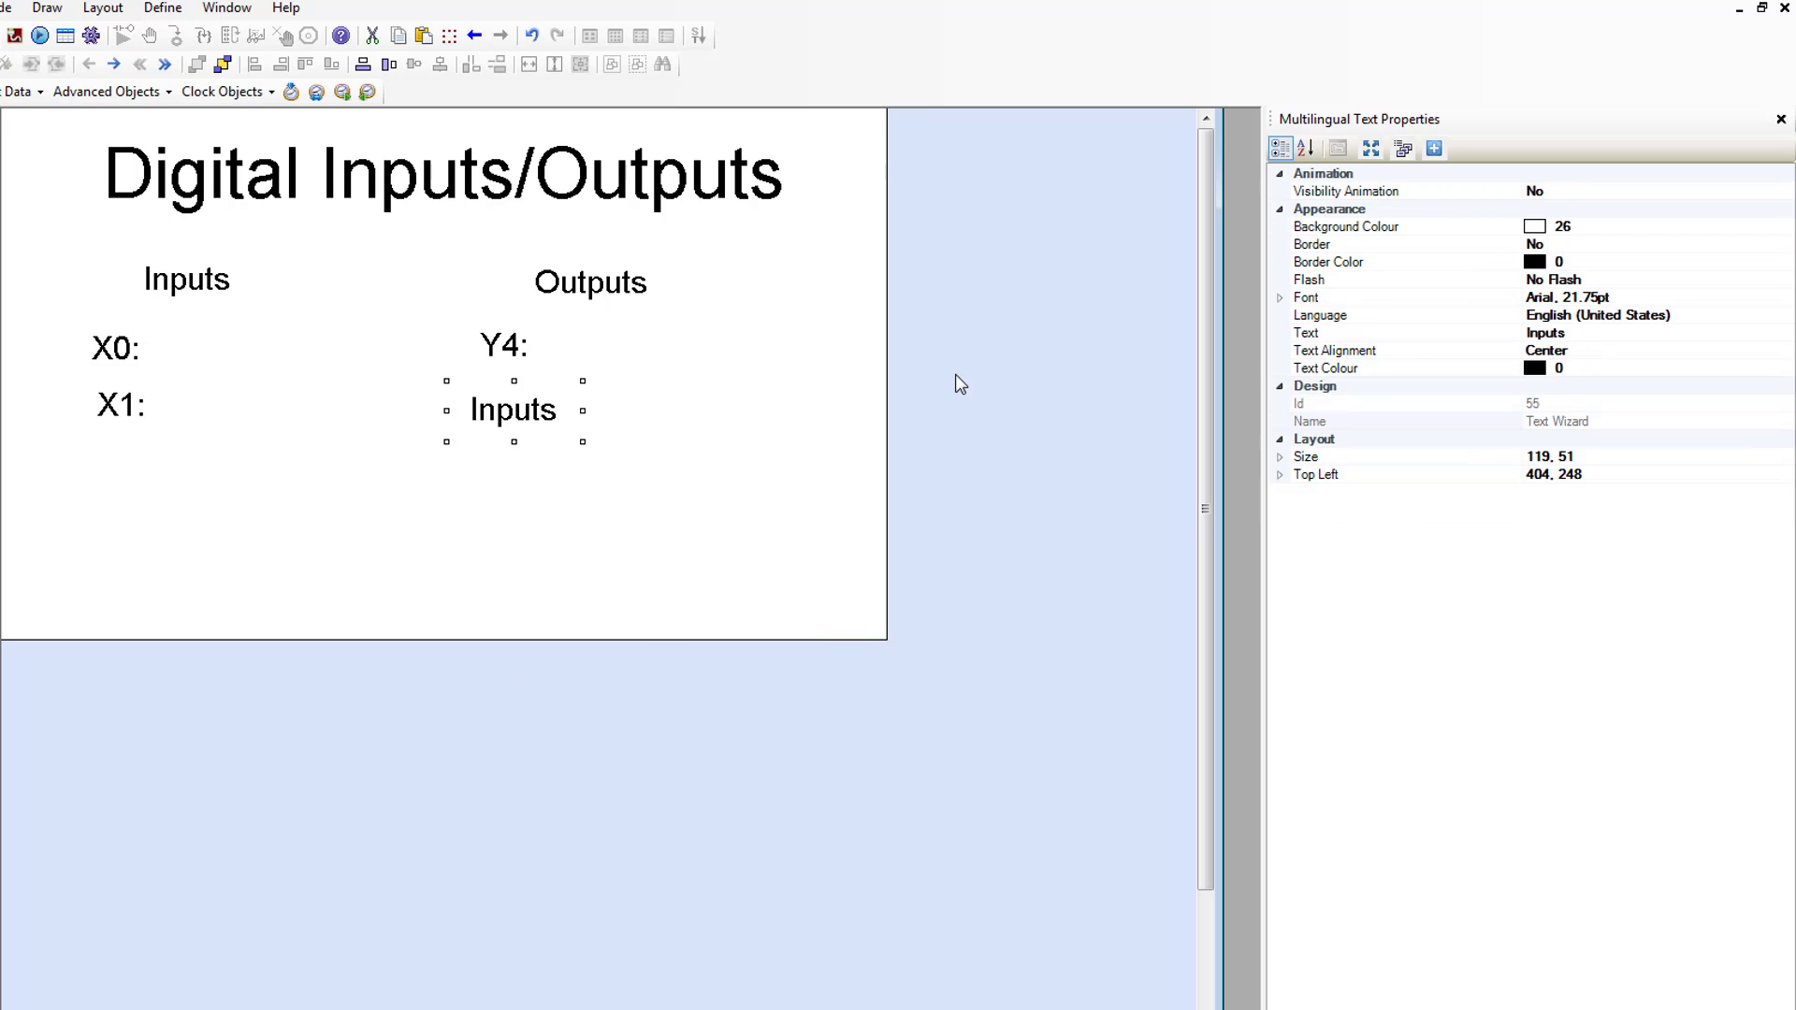
click(1596, 333)
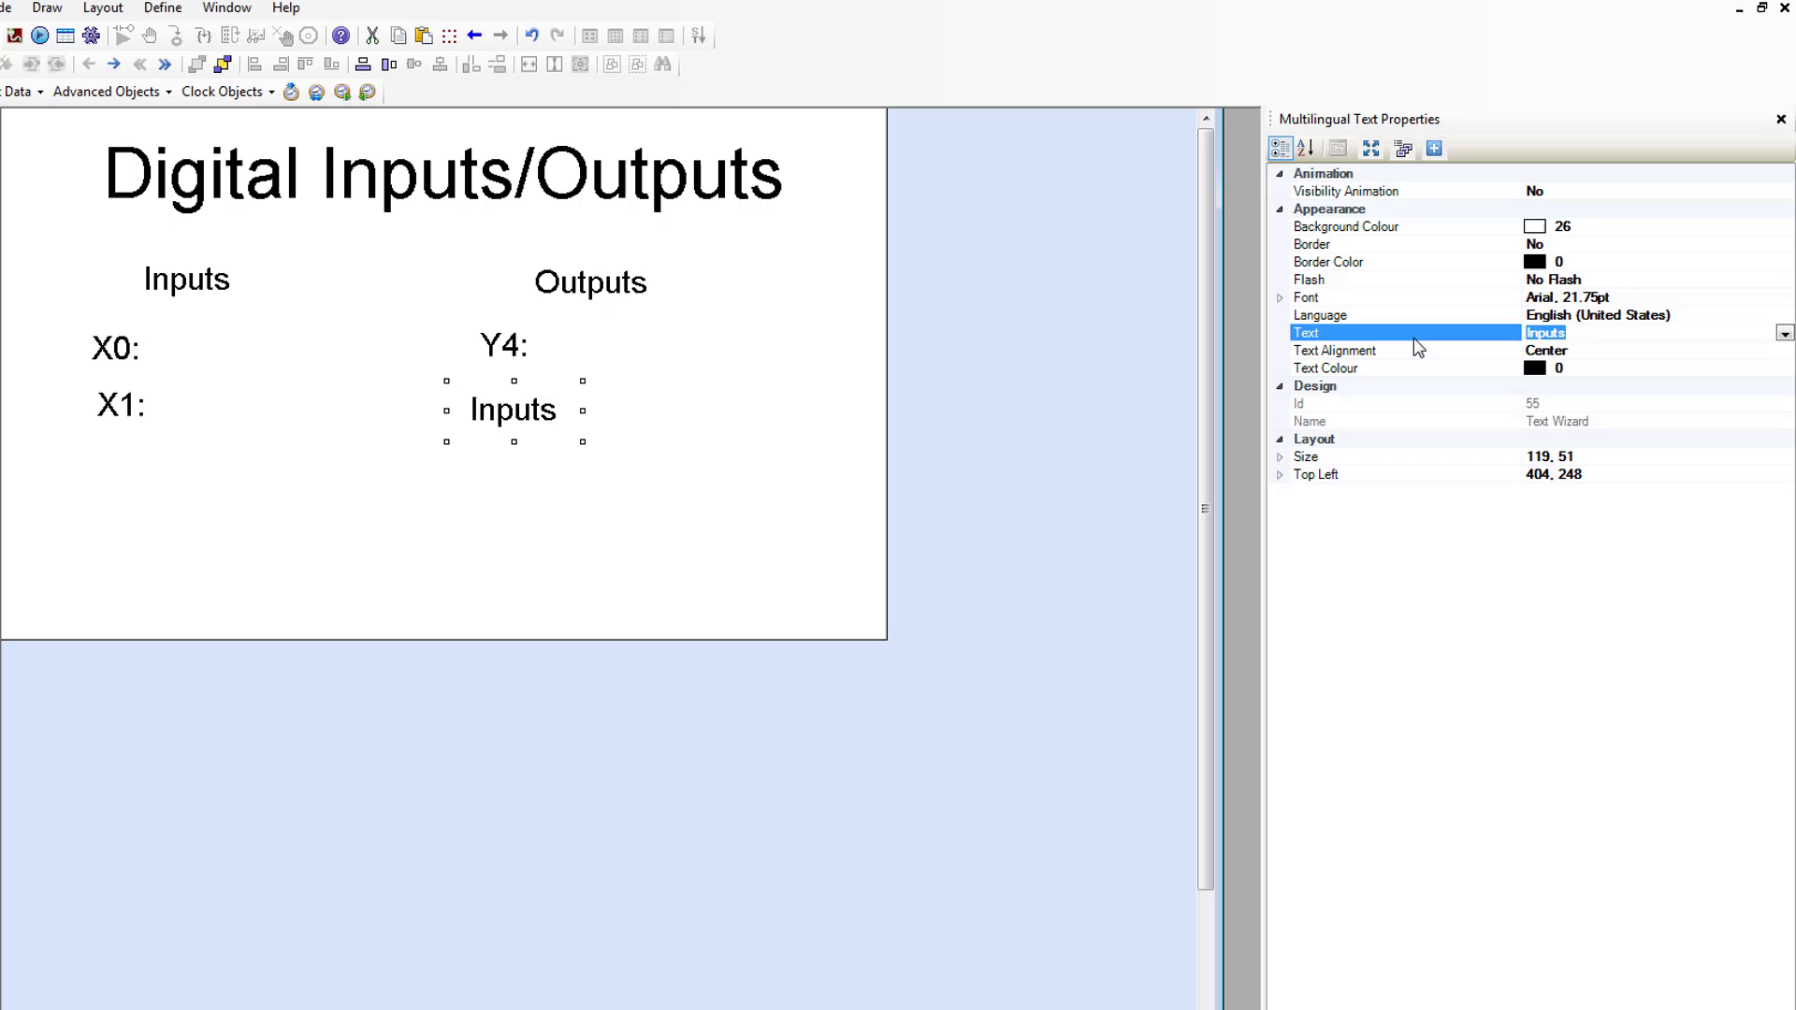
text(Y5:)
key(Return)
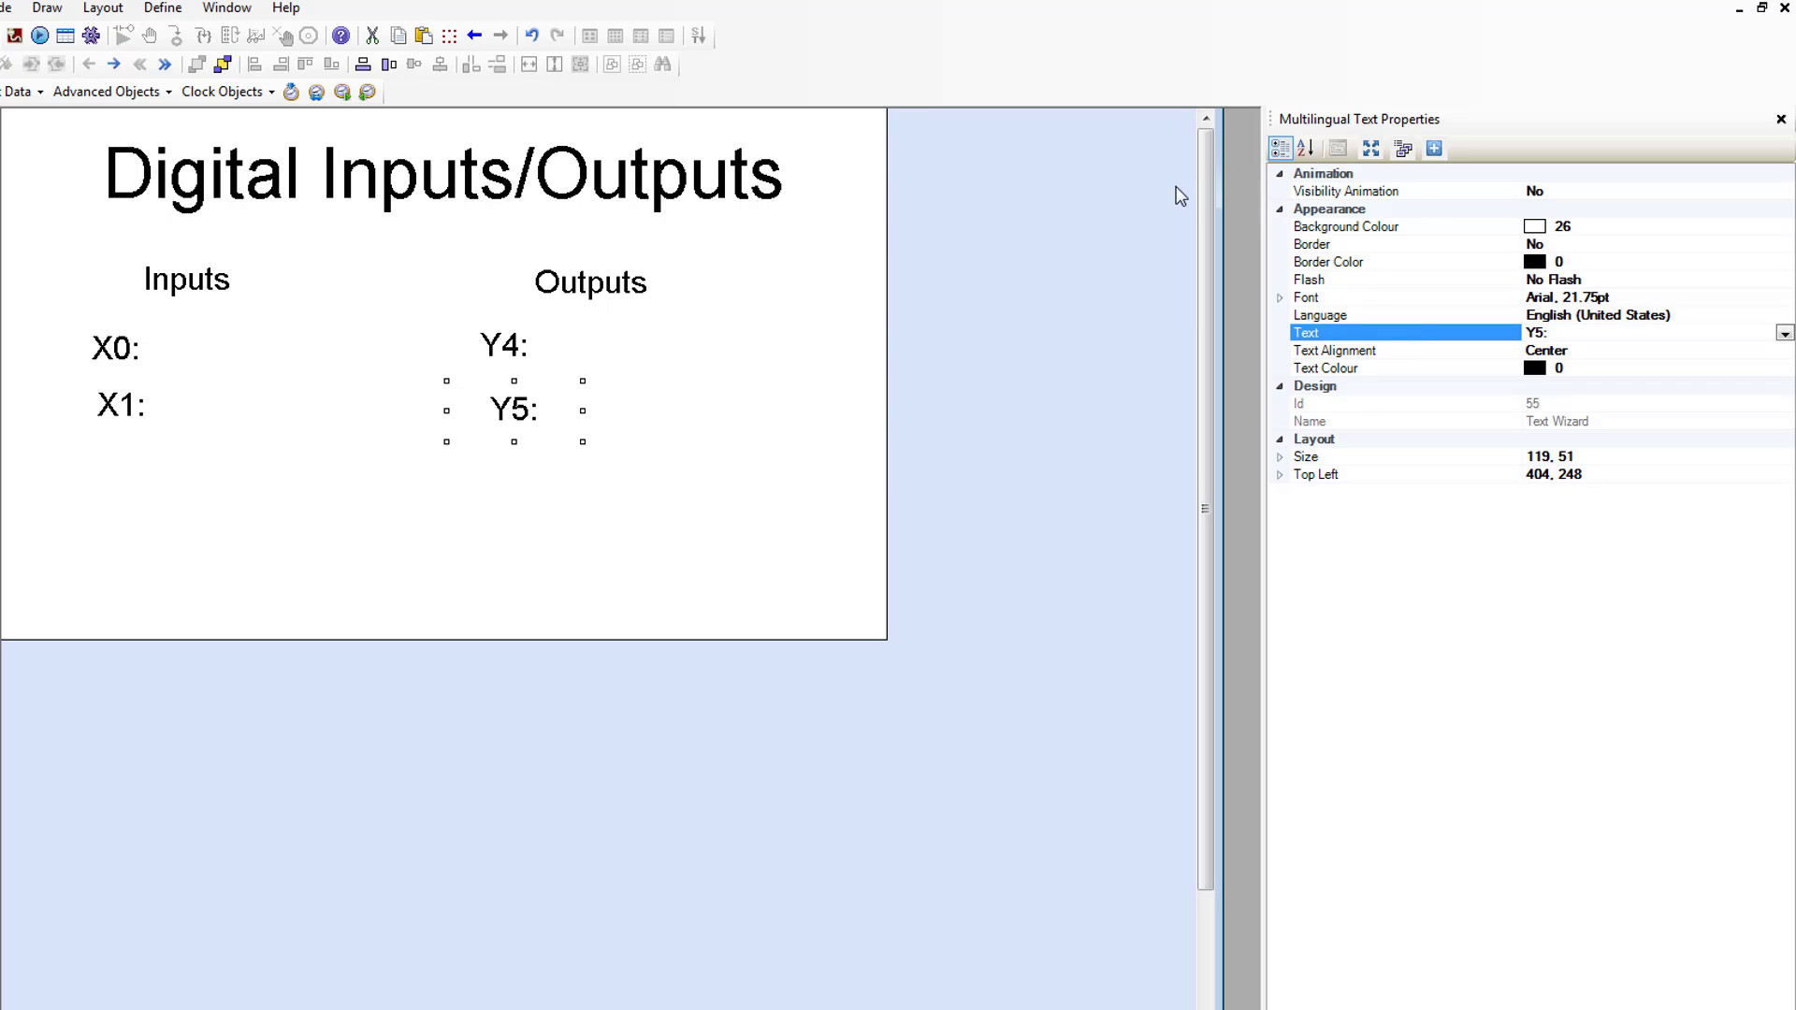
click(800, 419)
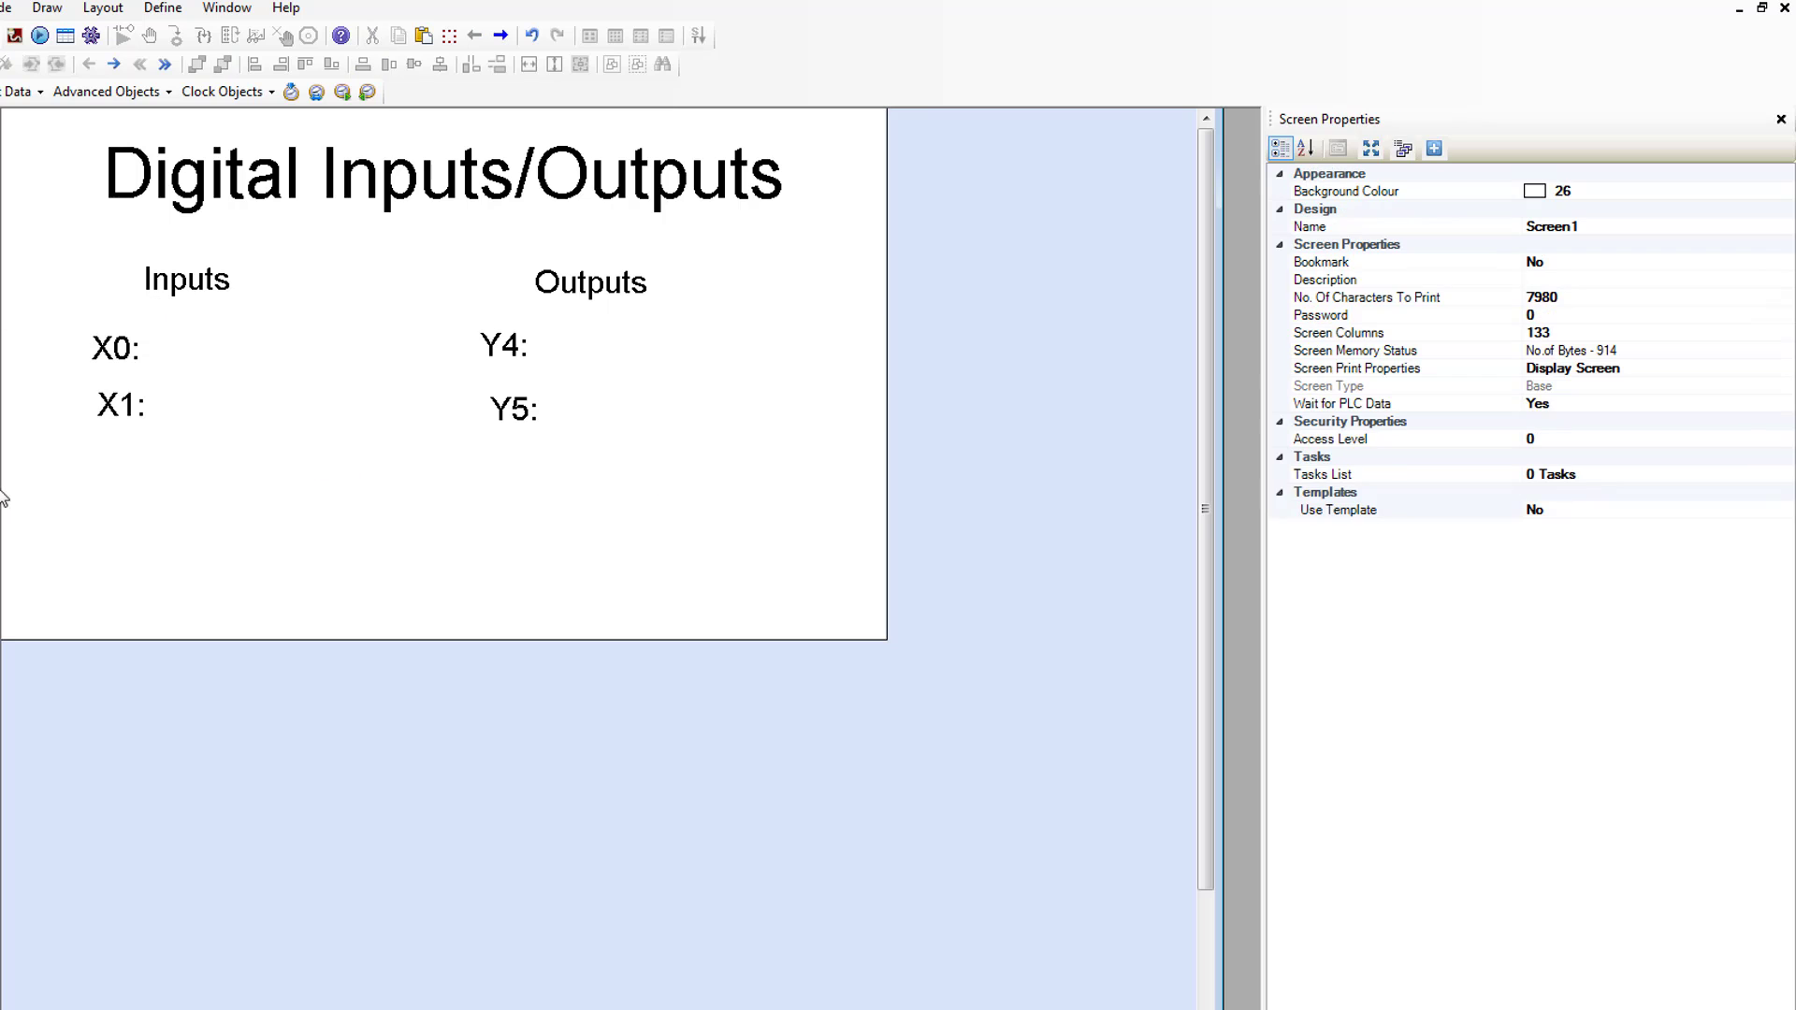
Level the Inputs and Outputs headings and centre X0:/X1: and Y4:/Y5: into columns.
mouse_move(125, 417)
mouse_down()
mouse_move(120, 469)
mouse_move(136, 469)
mouse_move(124, 427)
mouse_up()
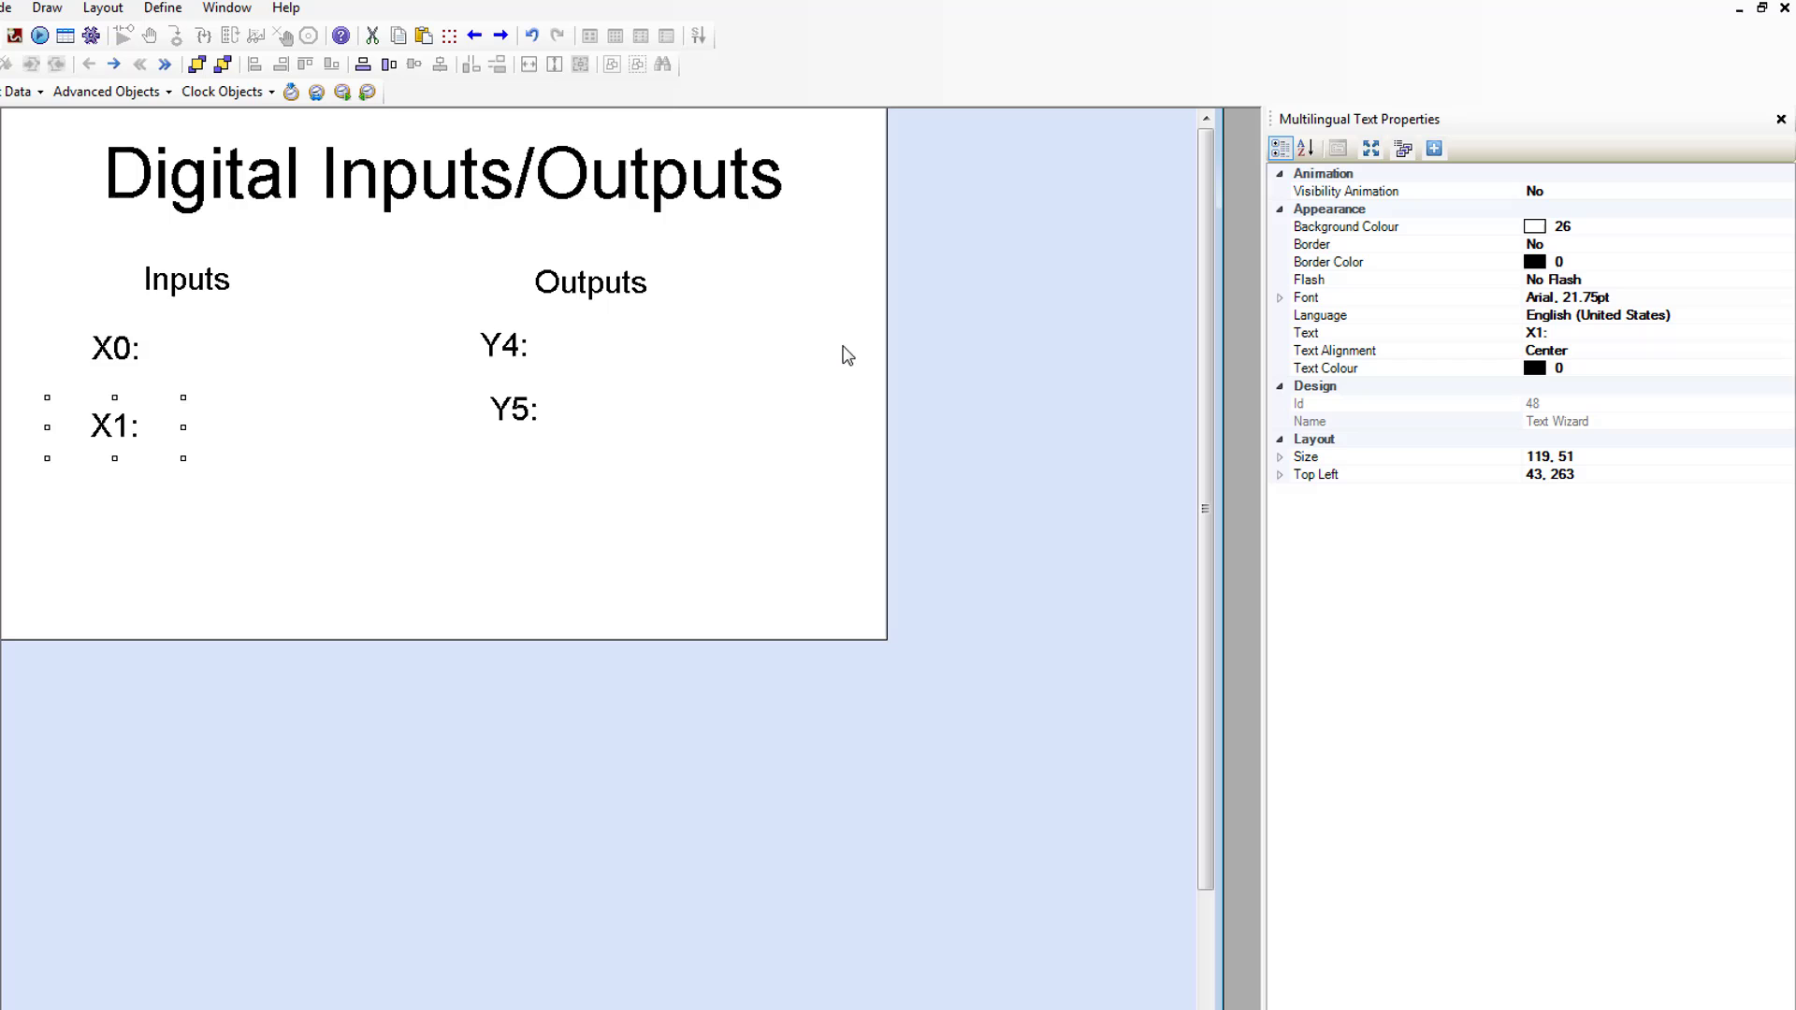
drag(847, 347, 9, 237)
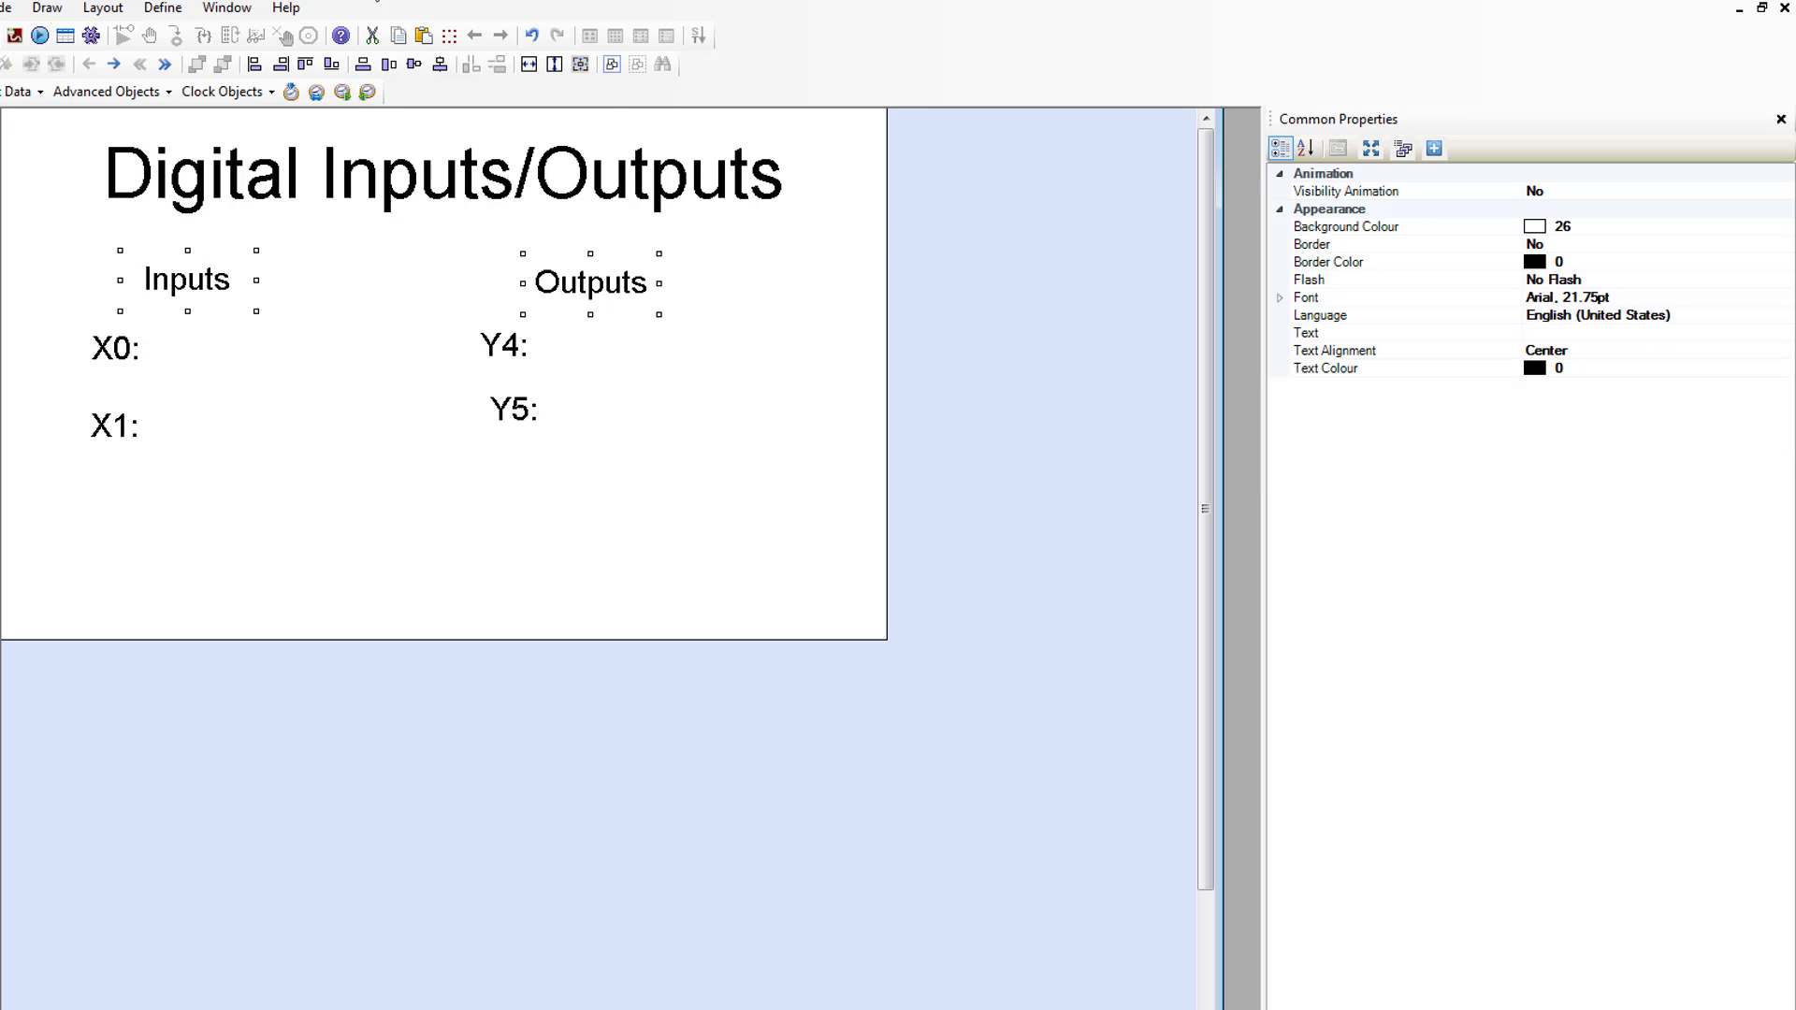
click(414, 66)
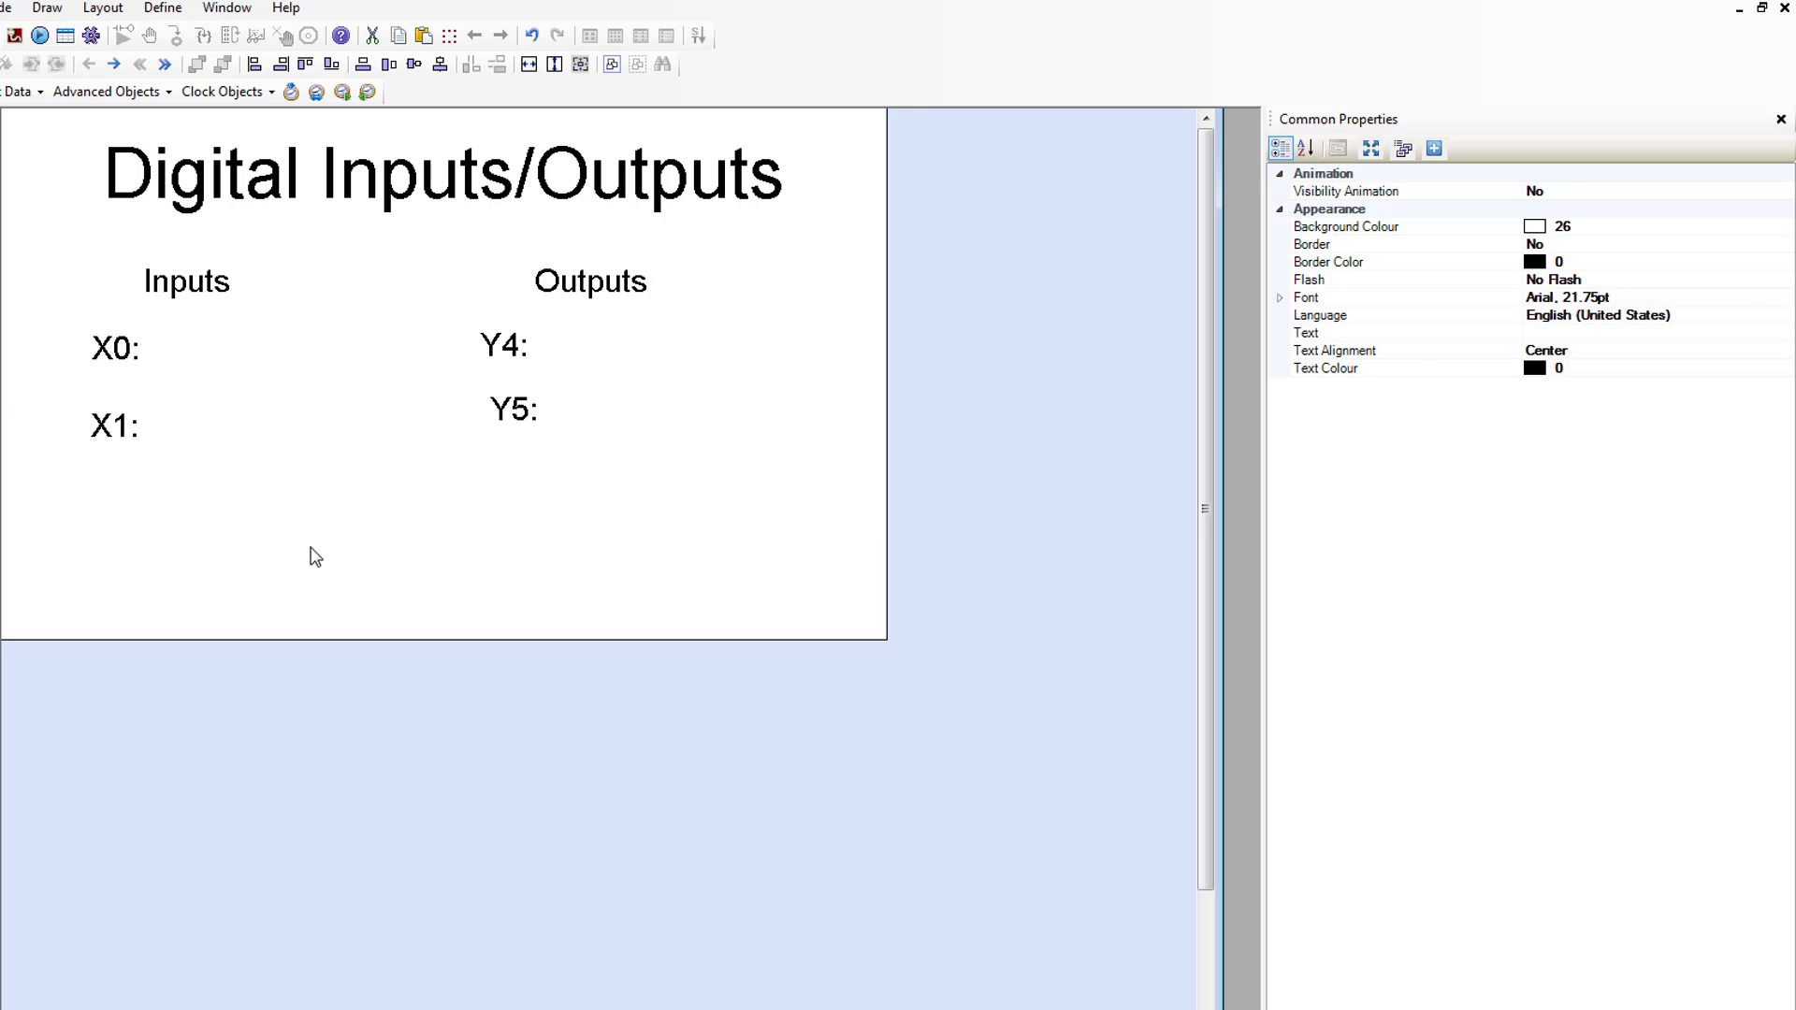
drag(315, 556, 4, 300)
click(439, 63)
drag(605, 477, 379, 265)
click(440, 65)
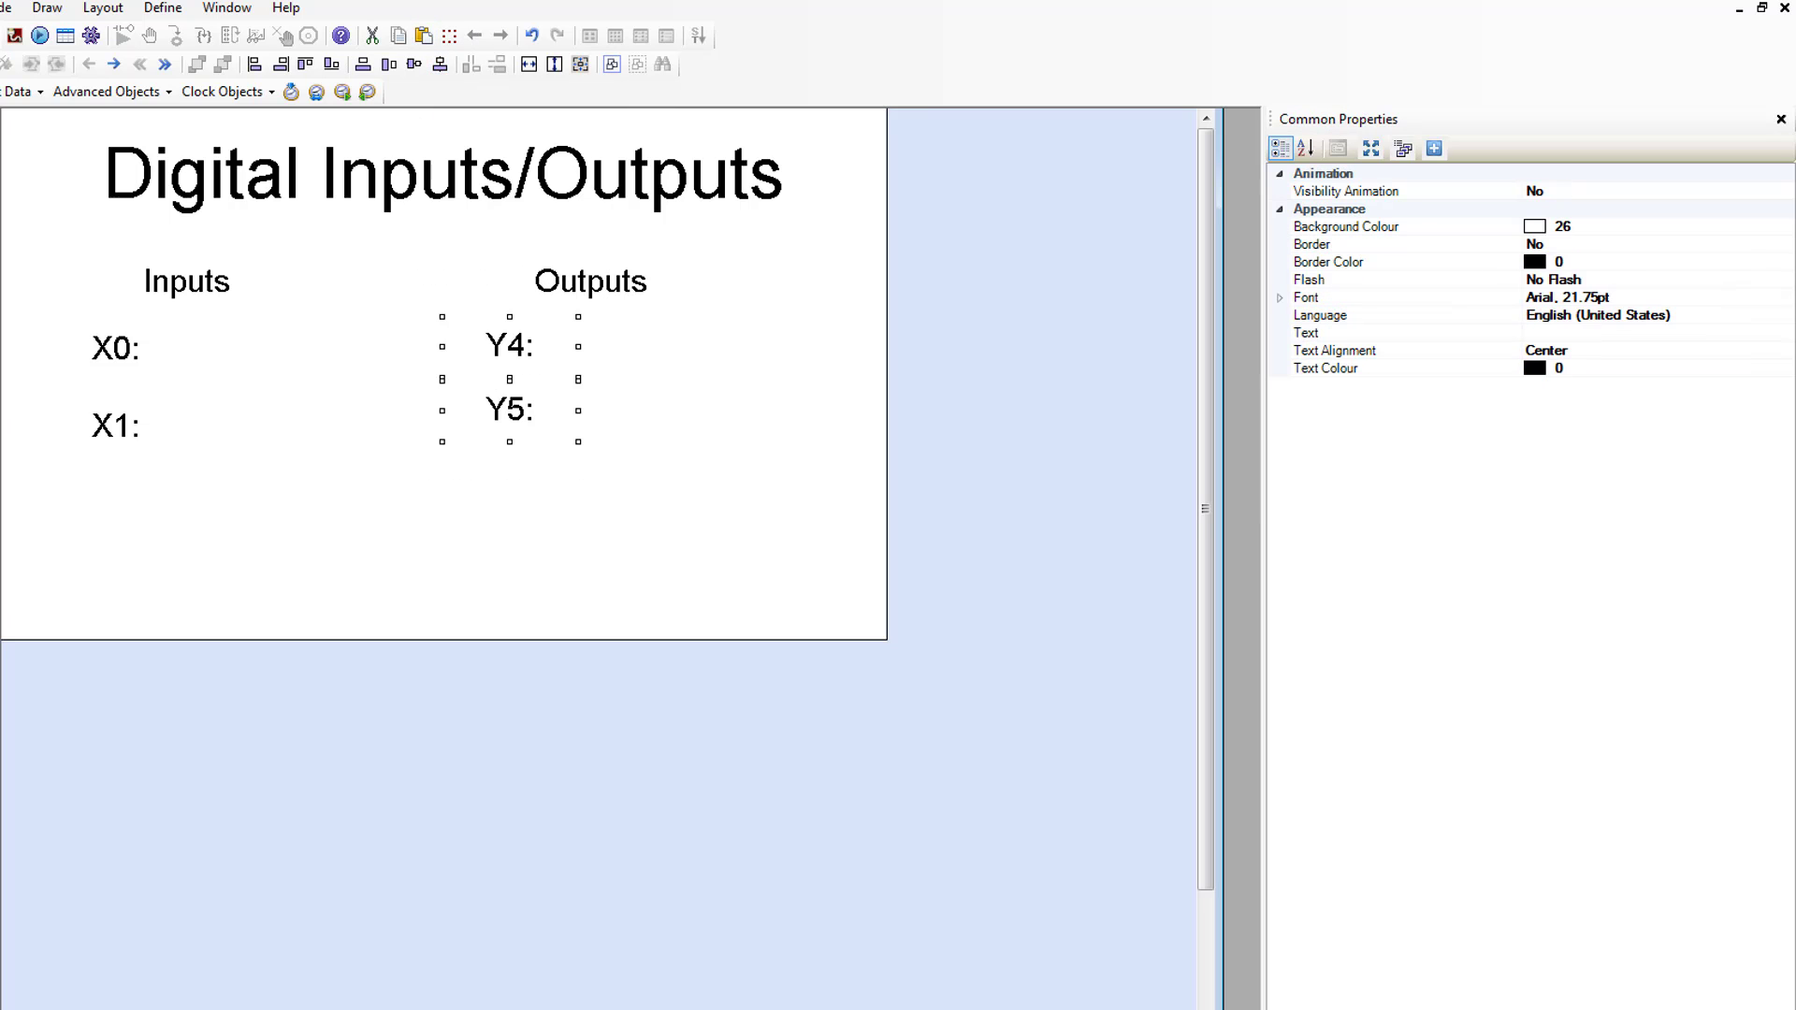
Put X0: level with Y4: and X1: level with Y5: in rows.
drag(47, 300, 786, 417)
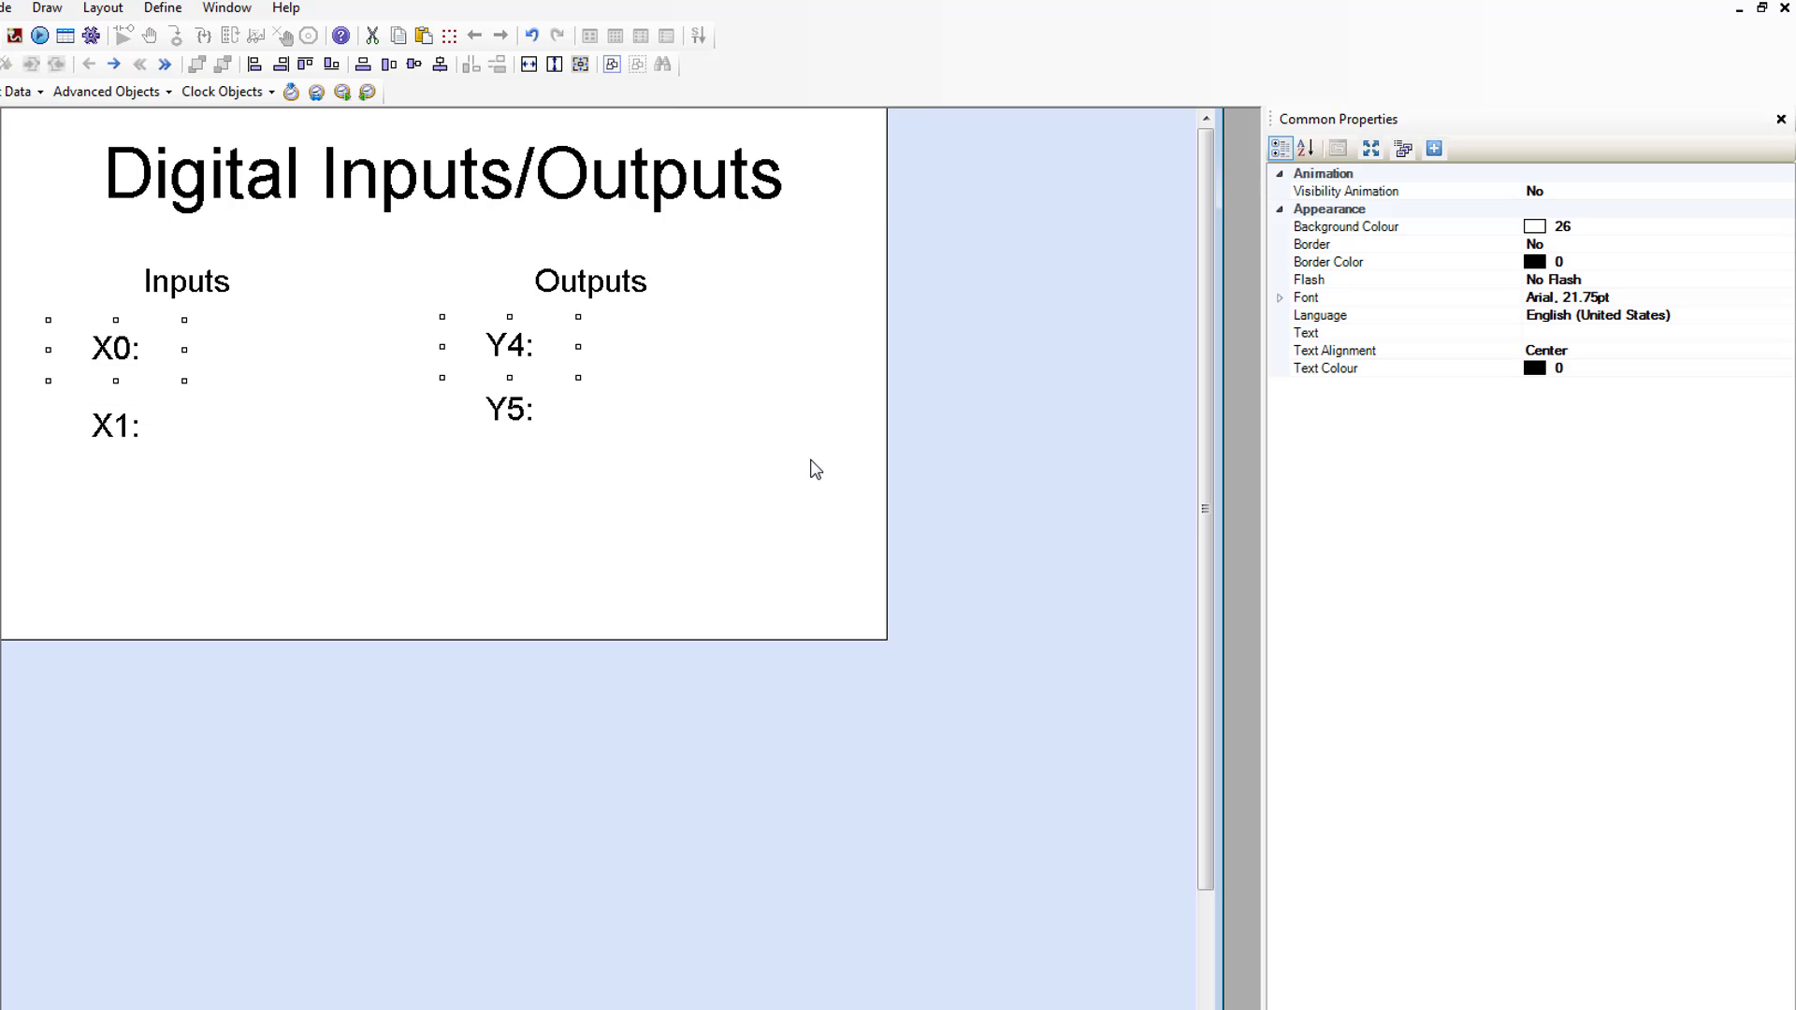
click(422, 67)
drag(27, 373, 670, 517)
click(414, 66)
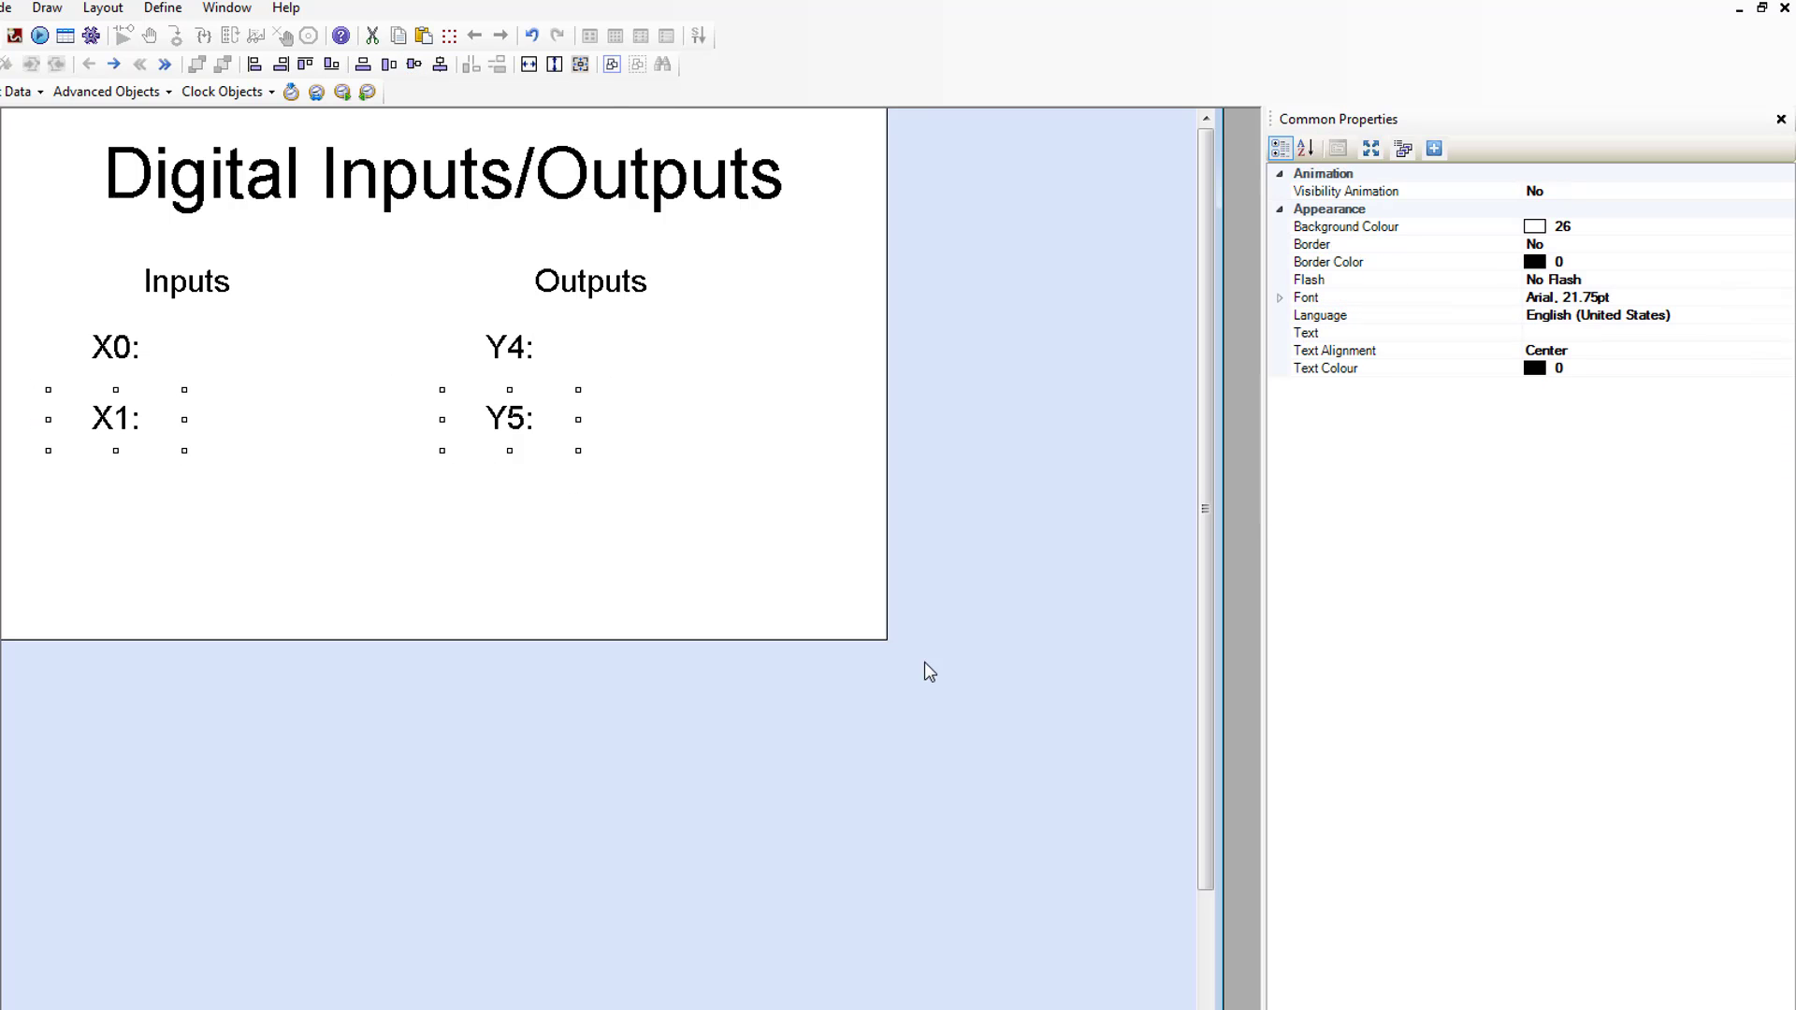
click(313, 619)
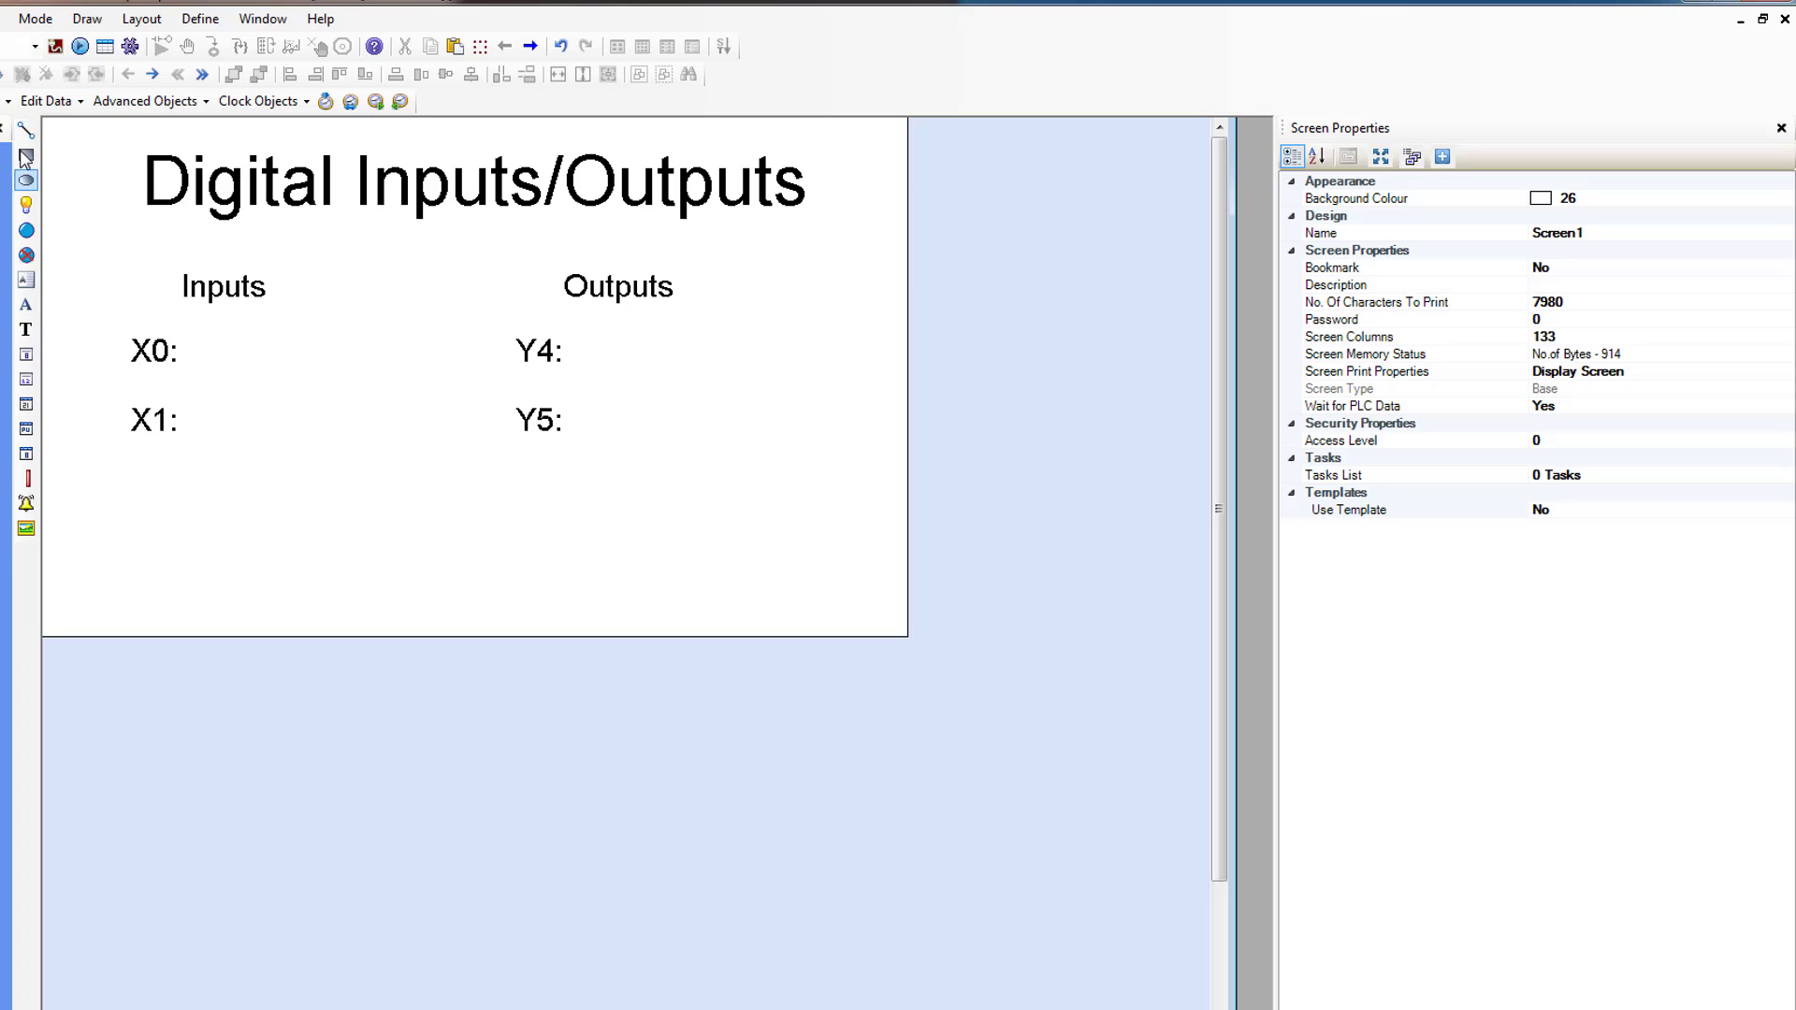
Place a bit lamp beside X0: and set its Style to From Picture Library.
click(26, 255)
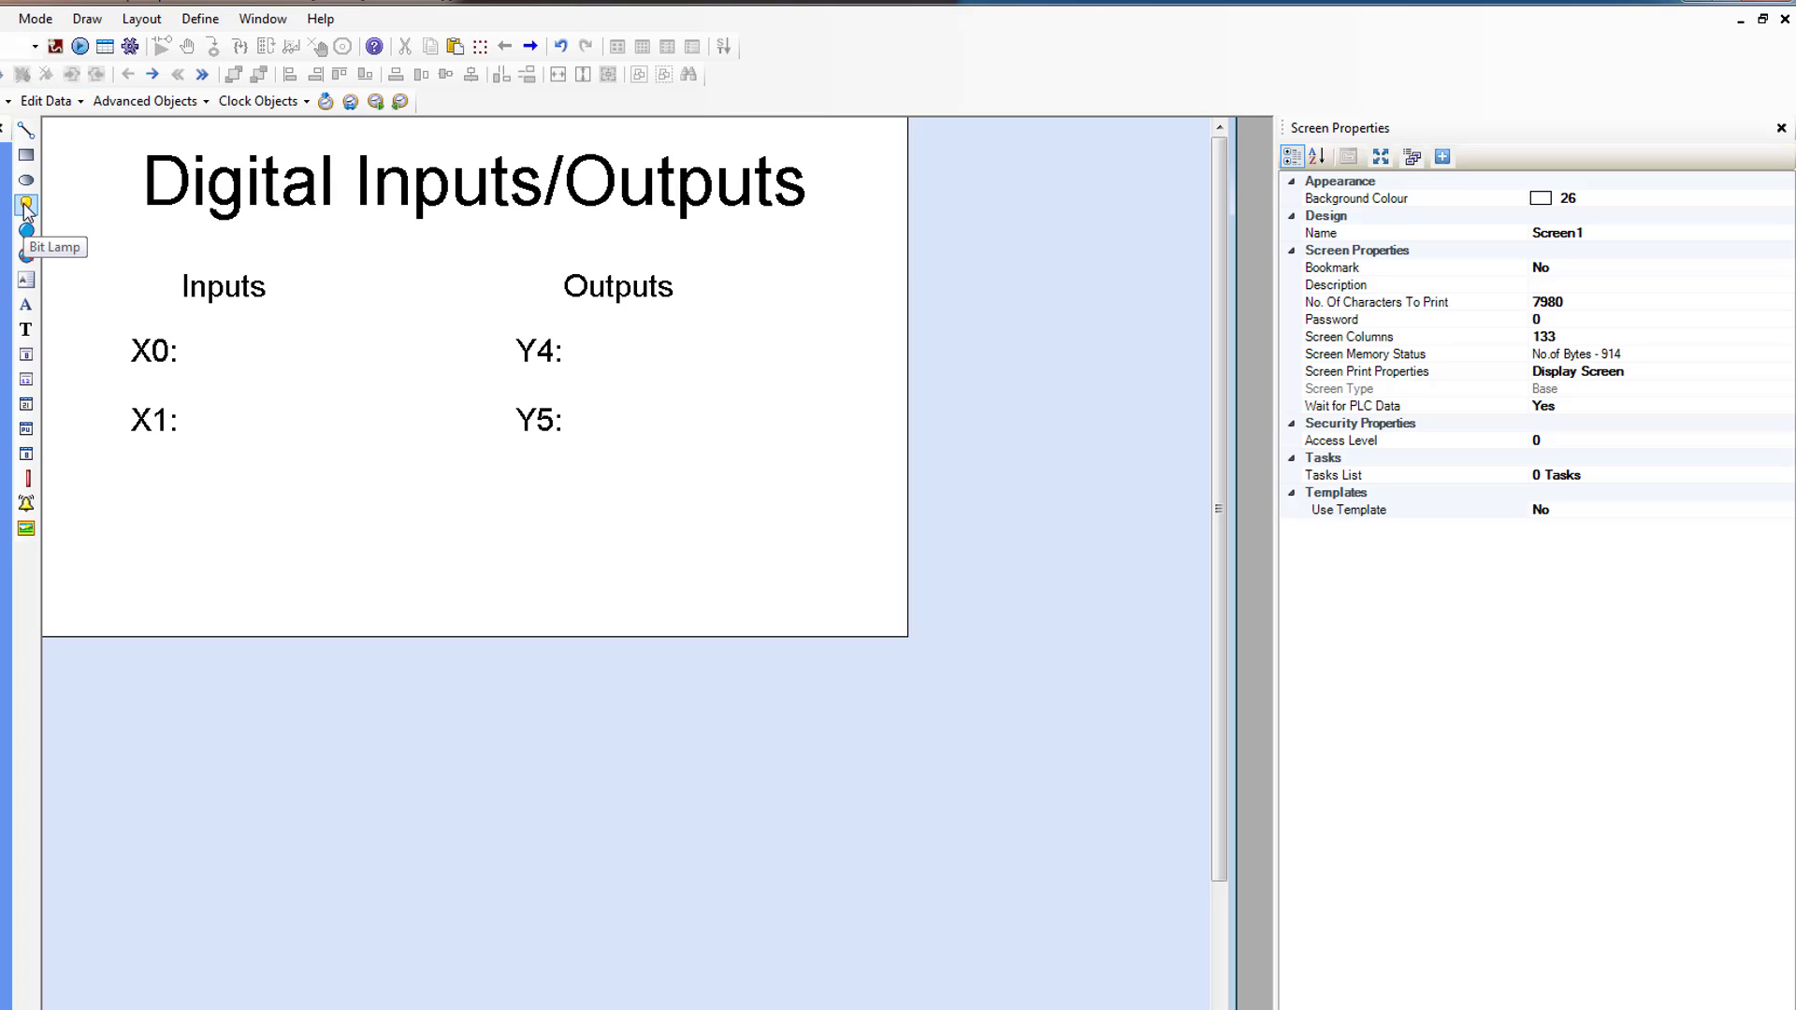
click(26, 205)
click(211, 345)
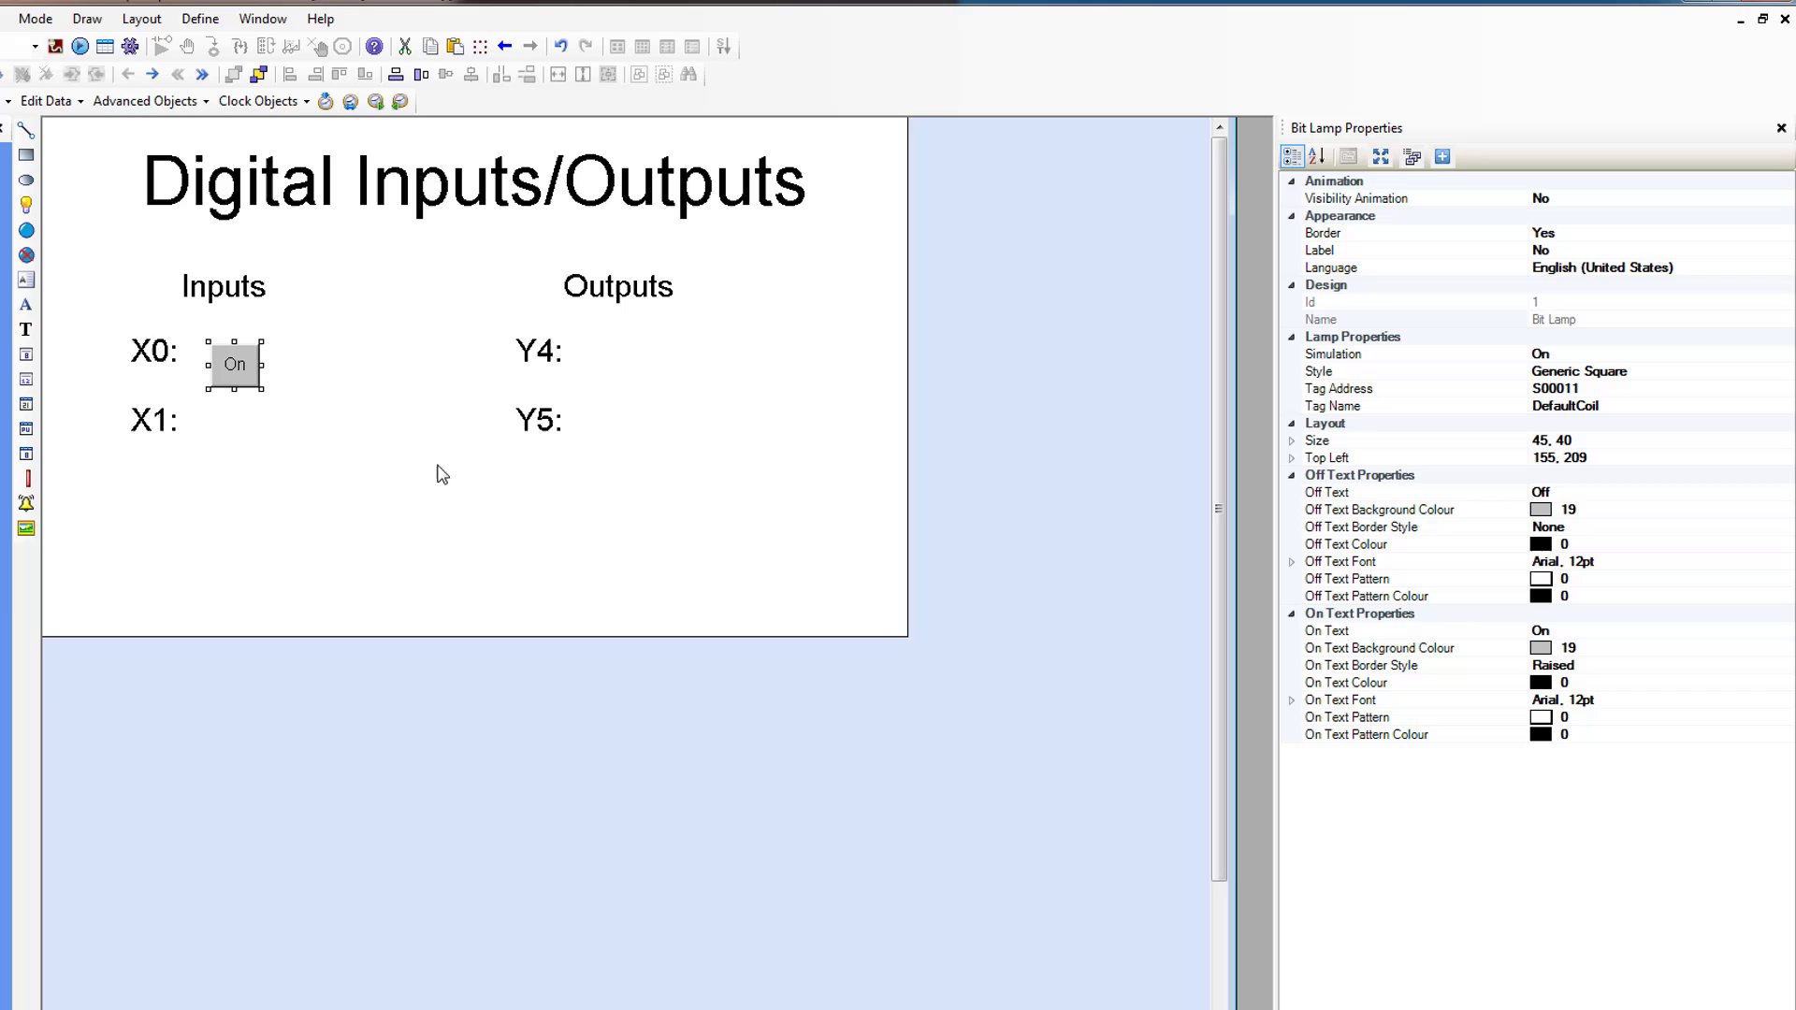
drag(221, 365, 227, 354)
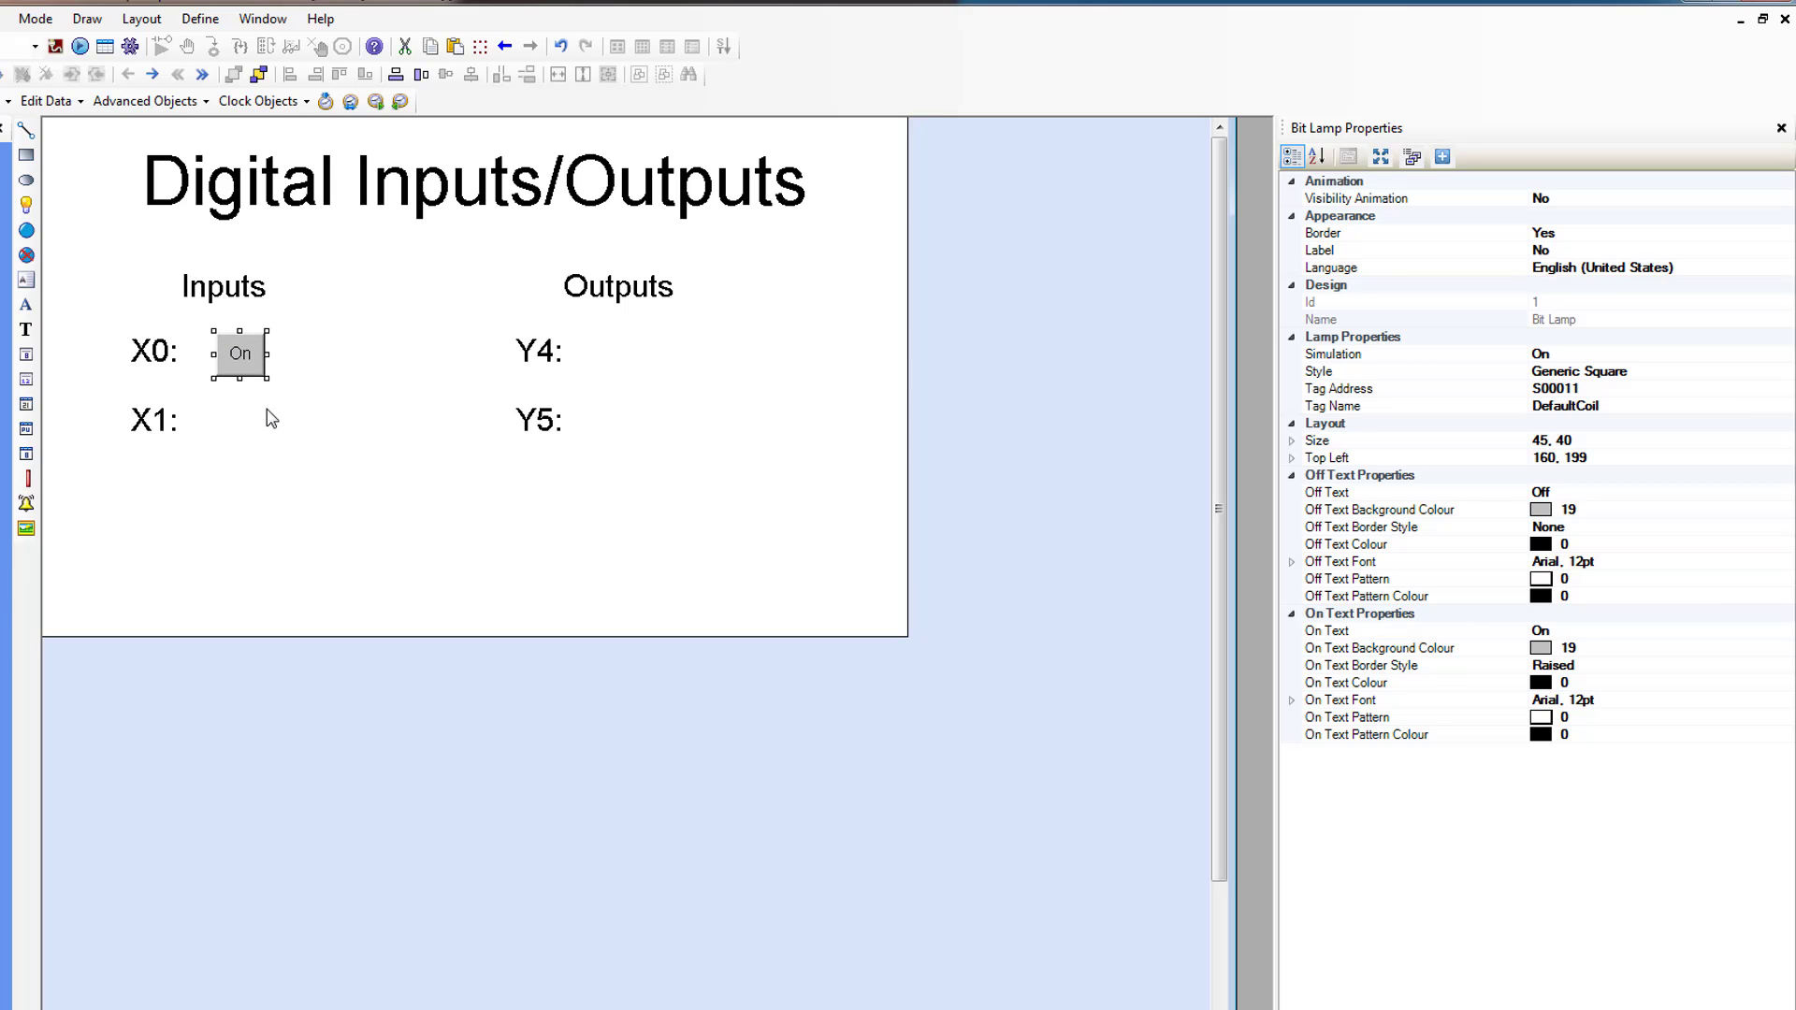
click(1661, 374)
click(1786, 373)
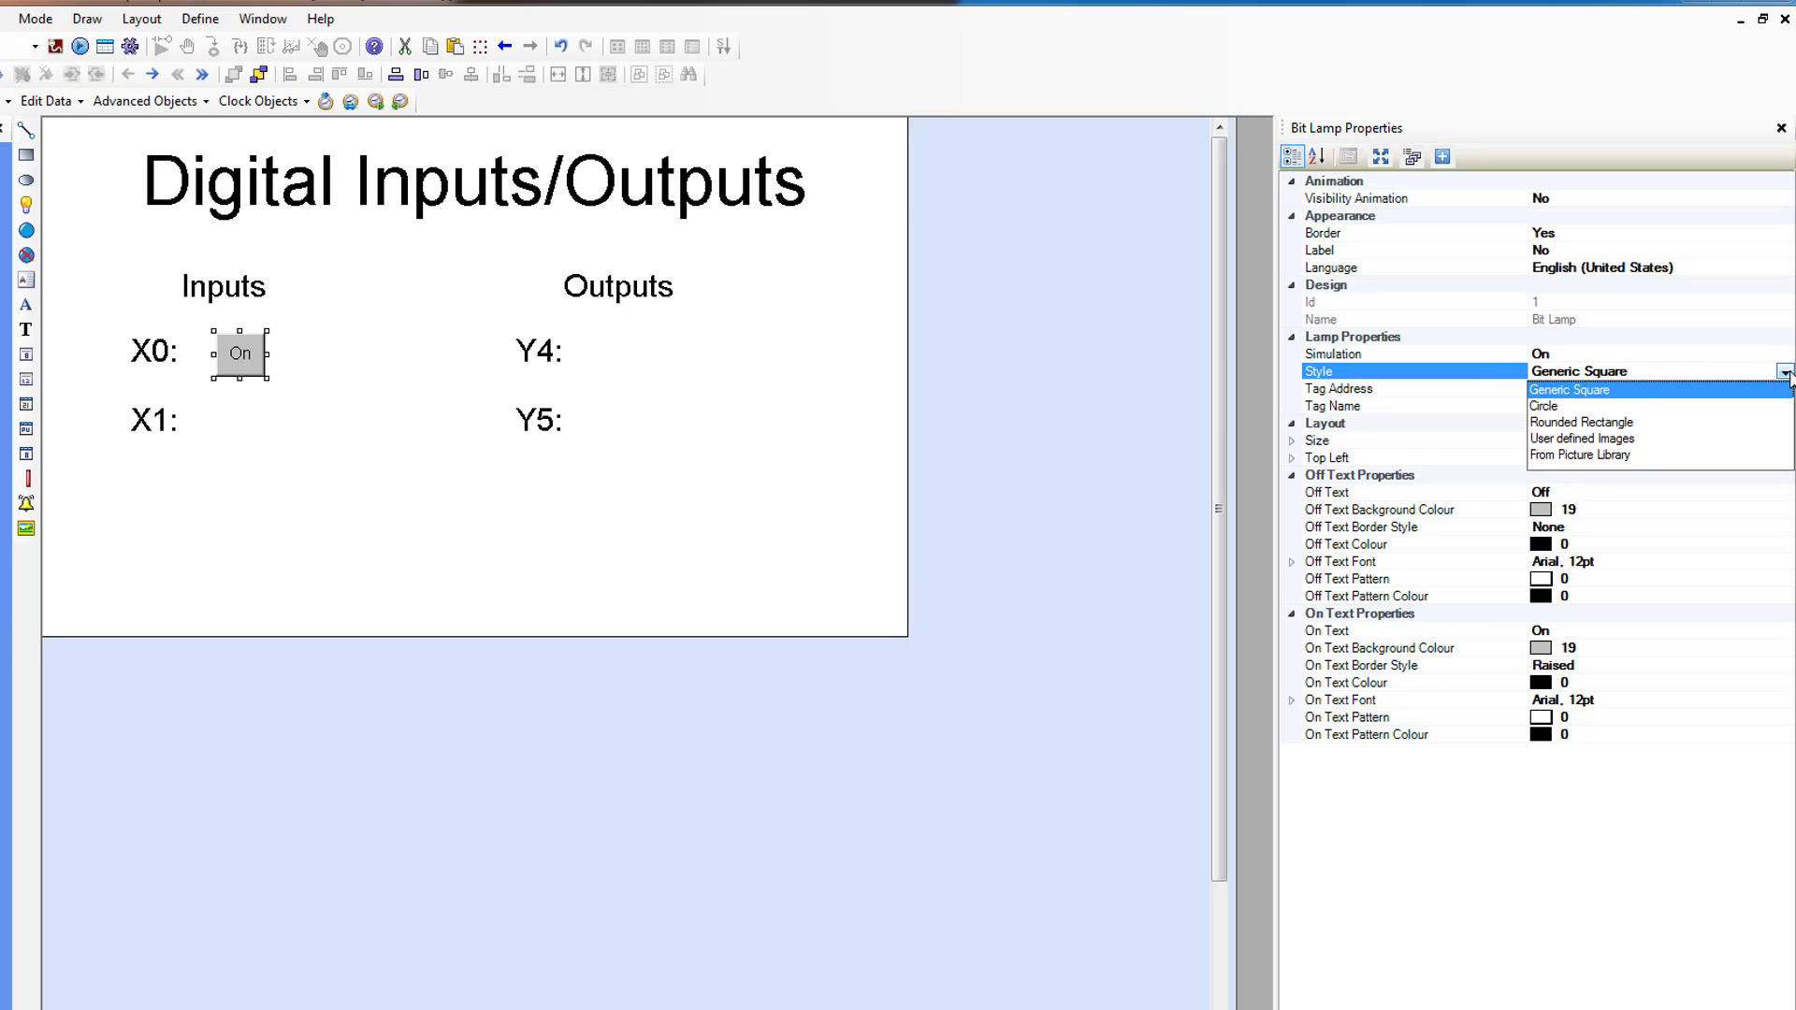
click(1571, 456)
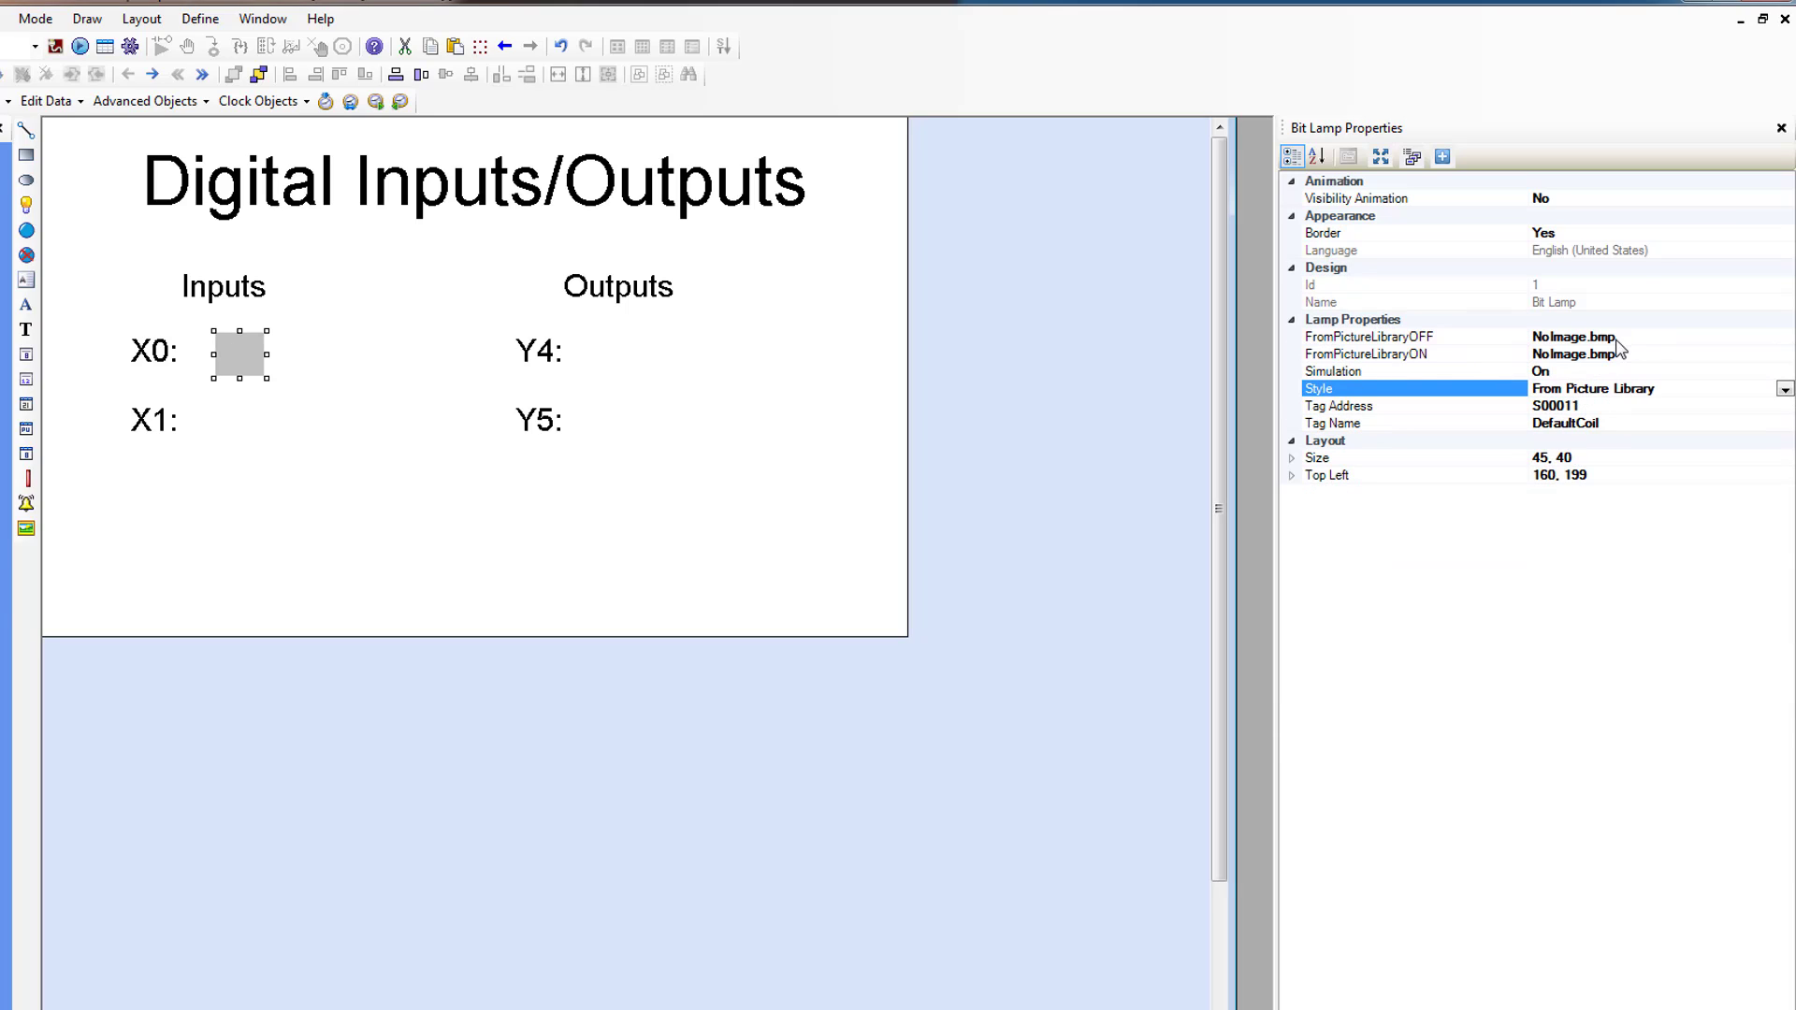
Set the lamp's off-state image to the blue bulb LS_0001.bmp.
click(1667, 339)
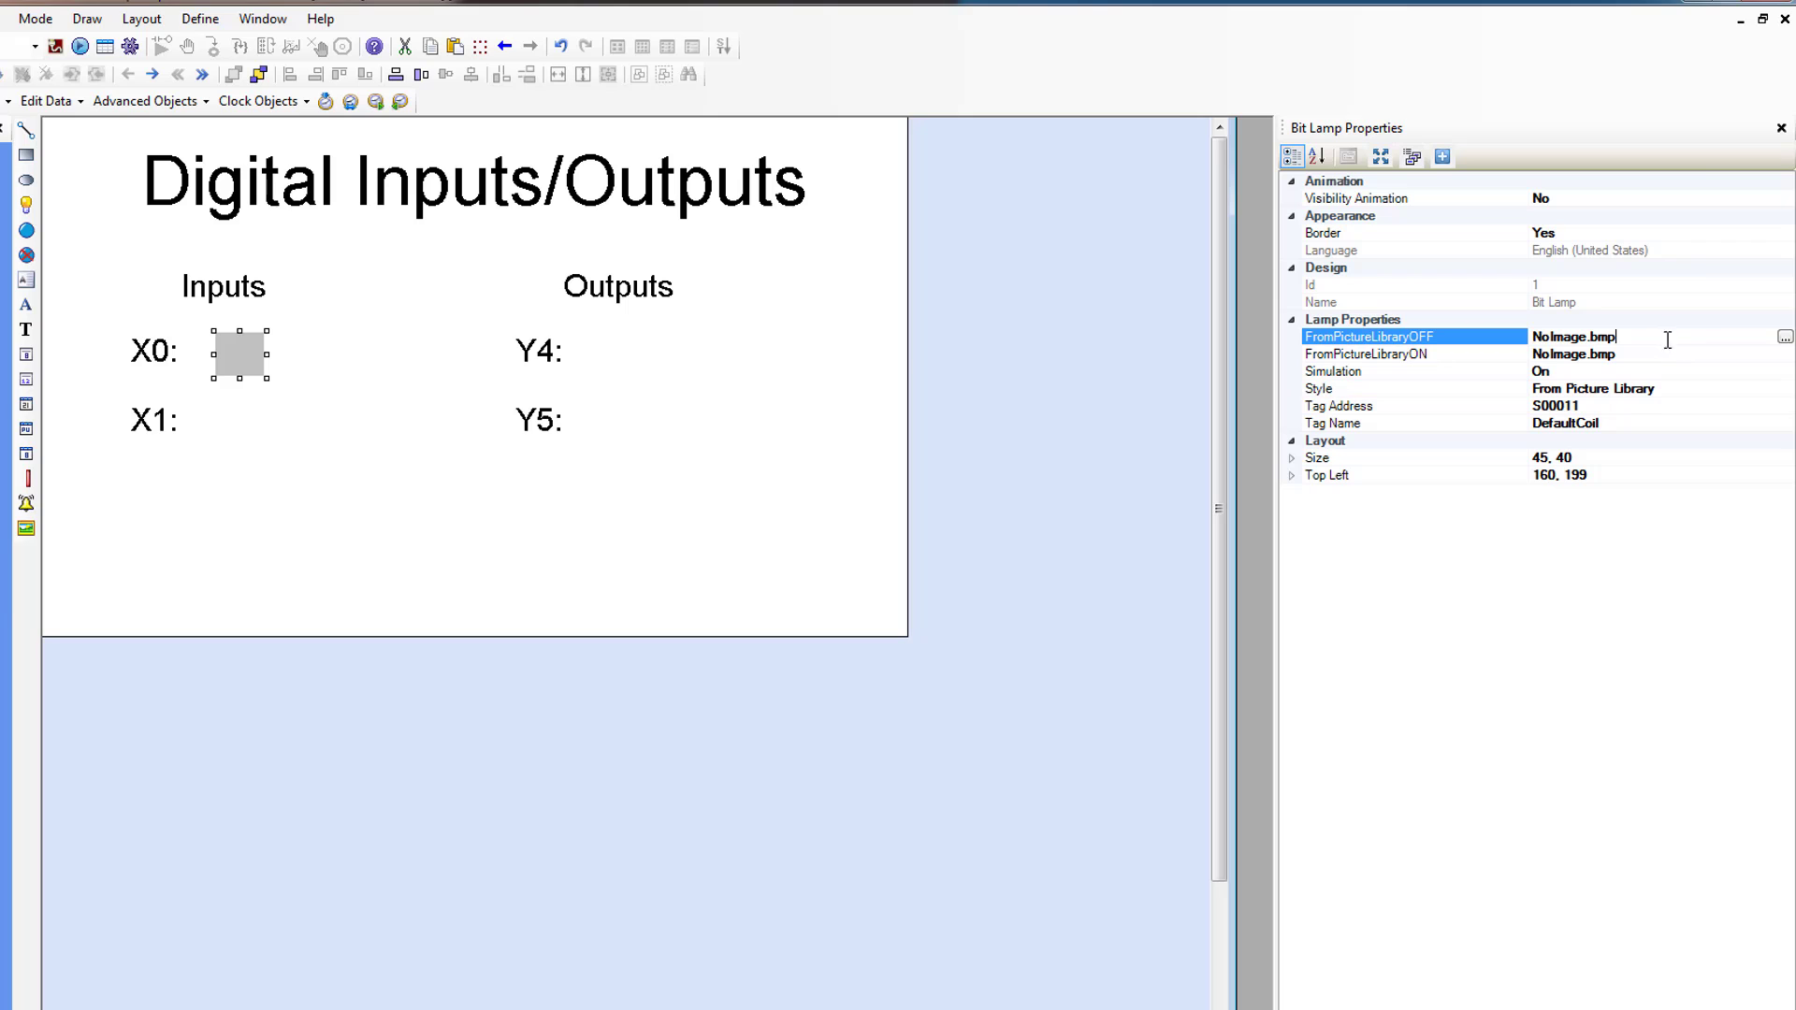
click(1784, 338)
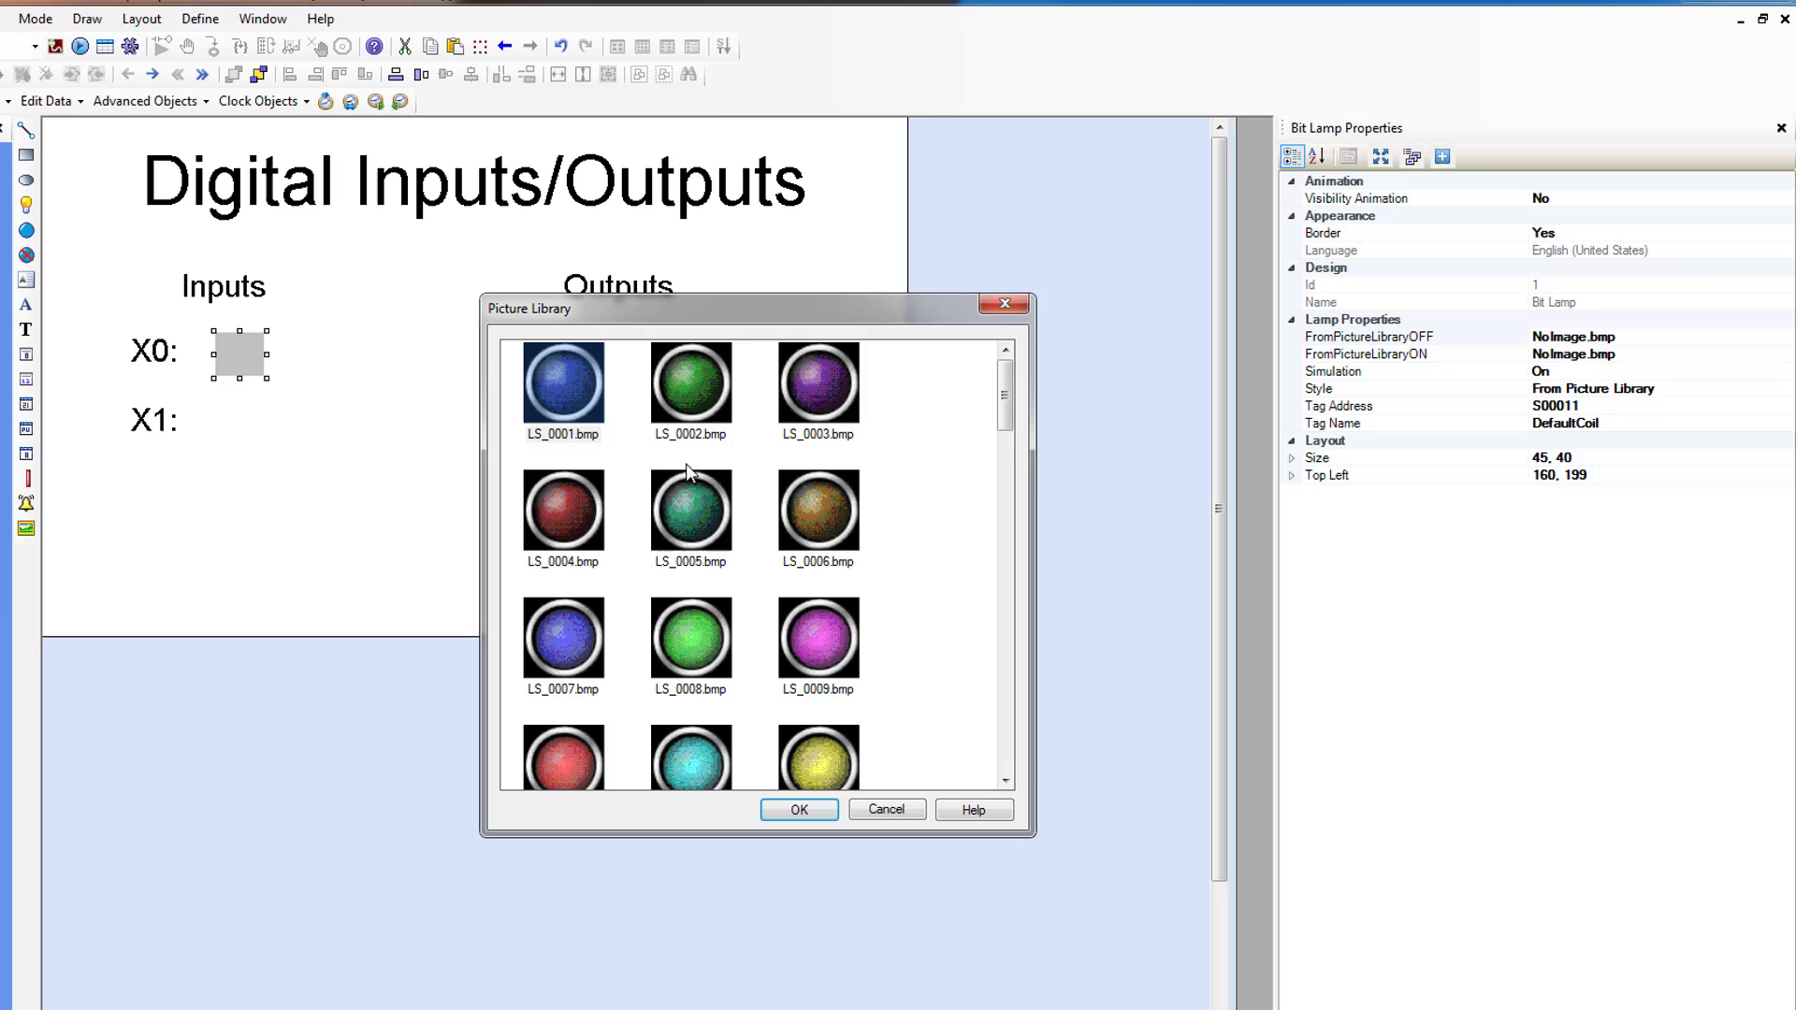
click(556, 393)
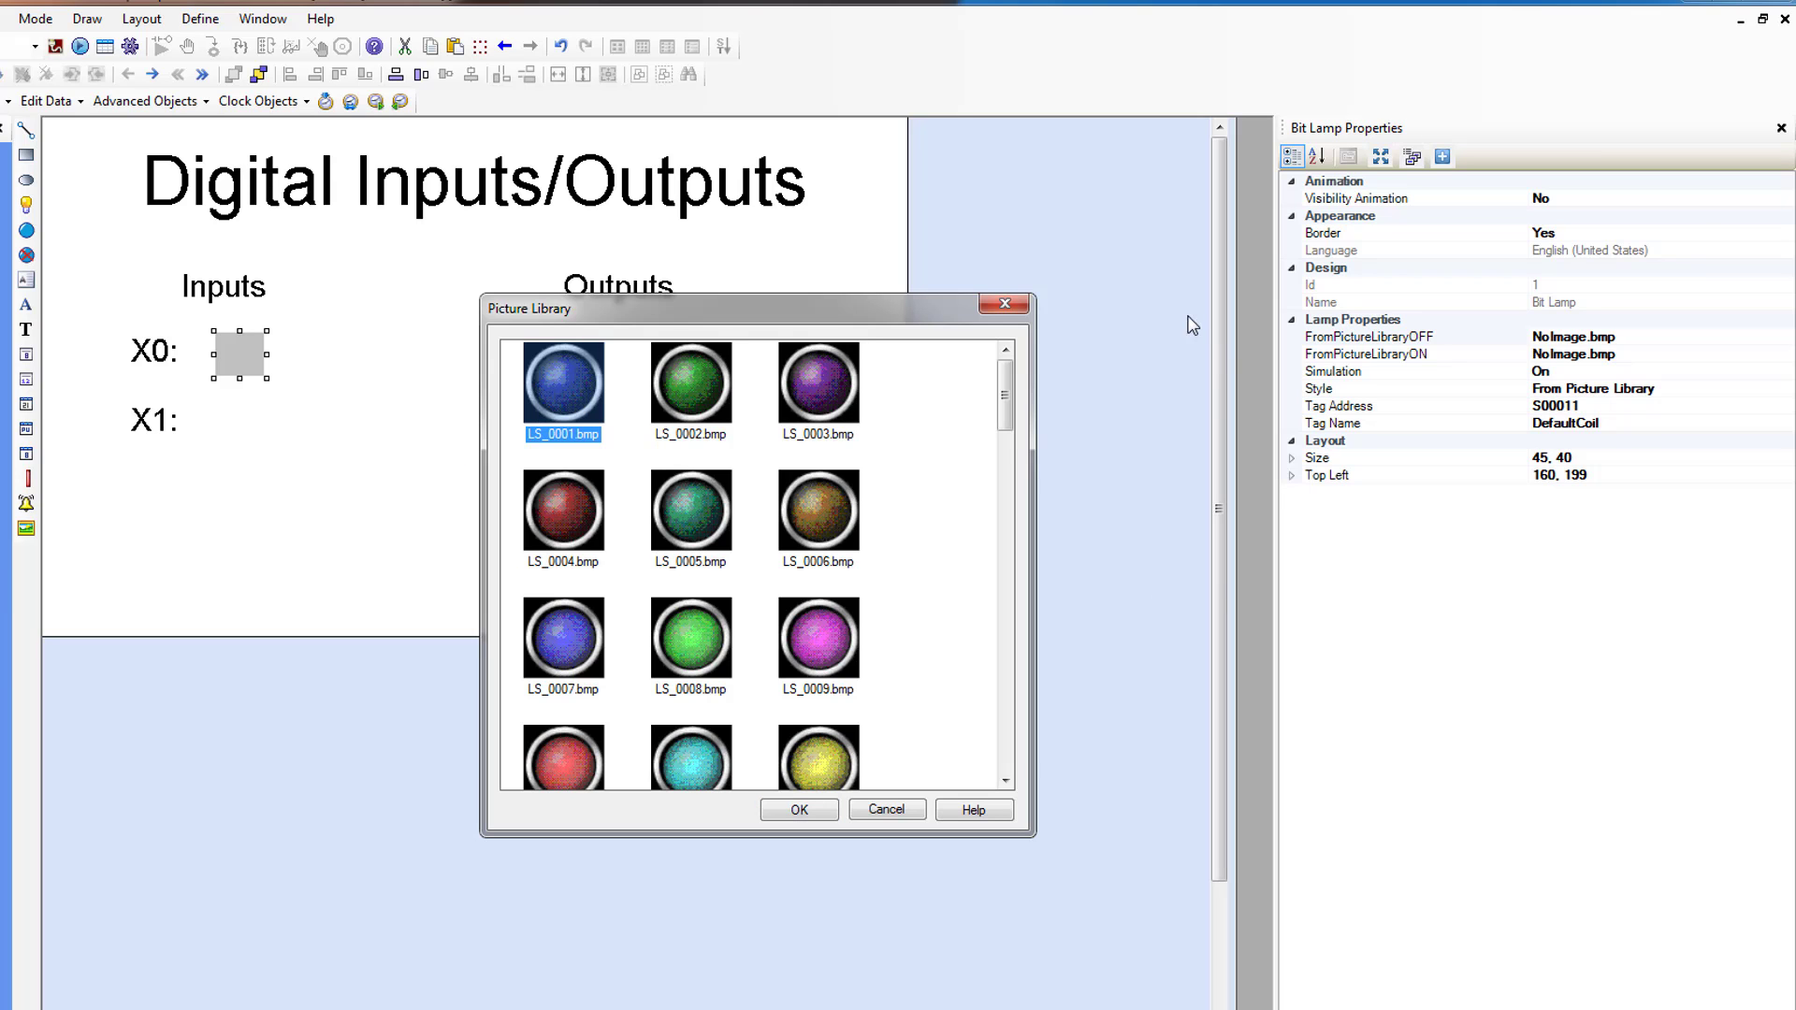
drag(1006, 397, 1025, 359)
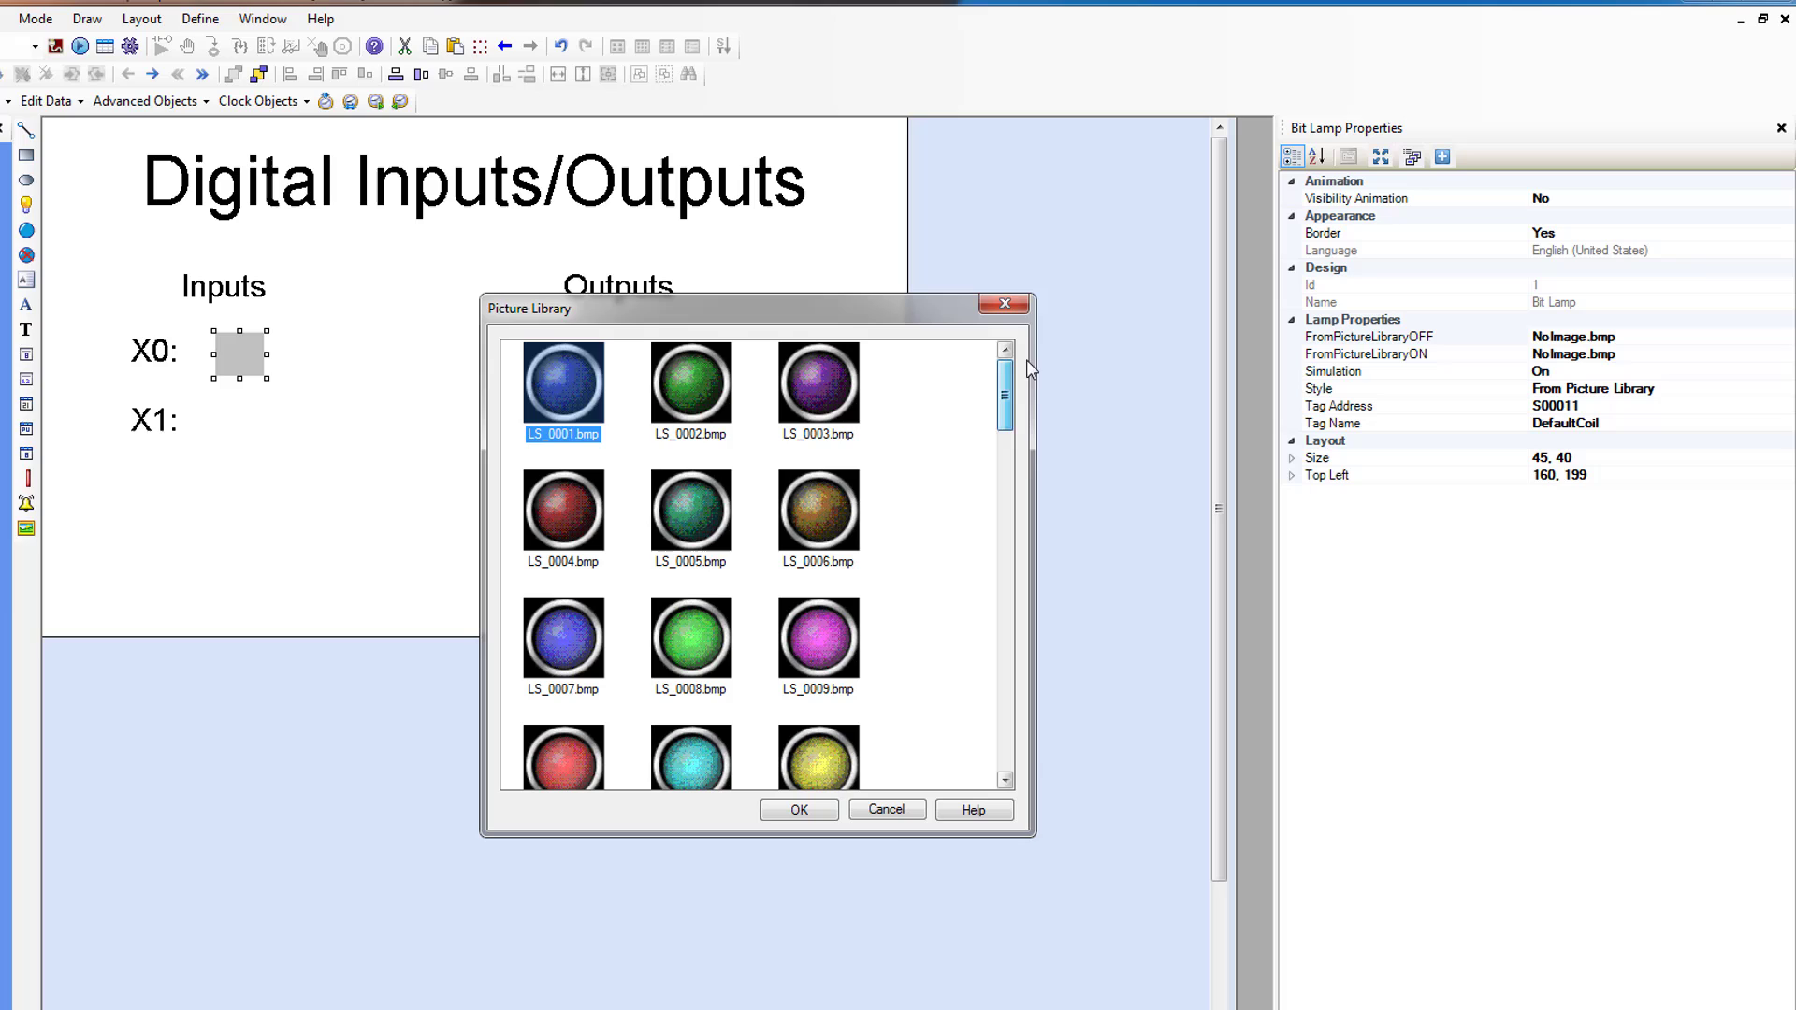
click(790, 810)
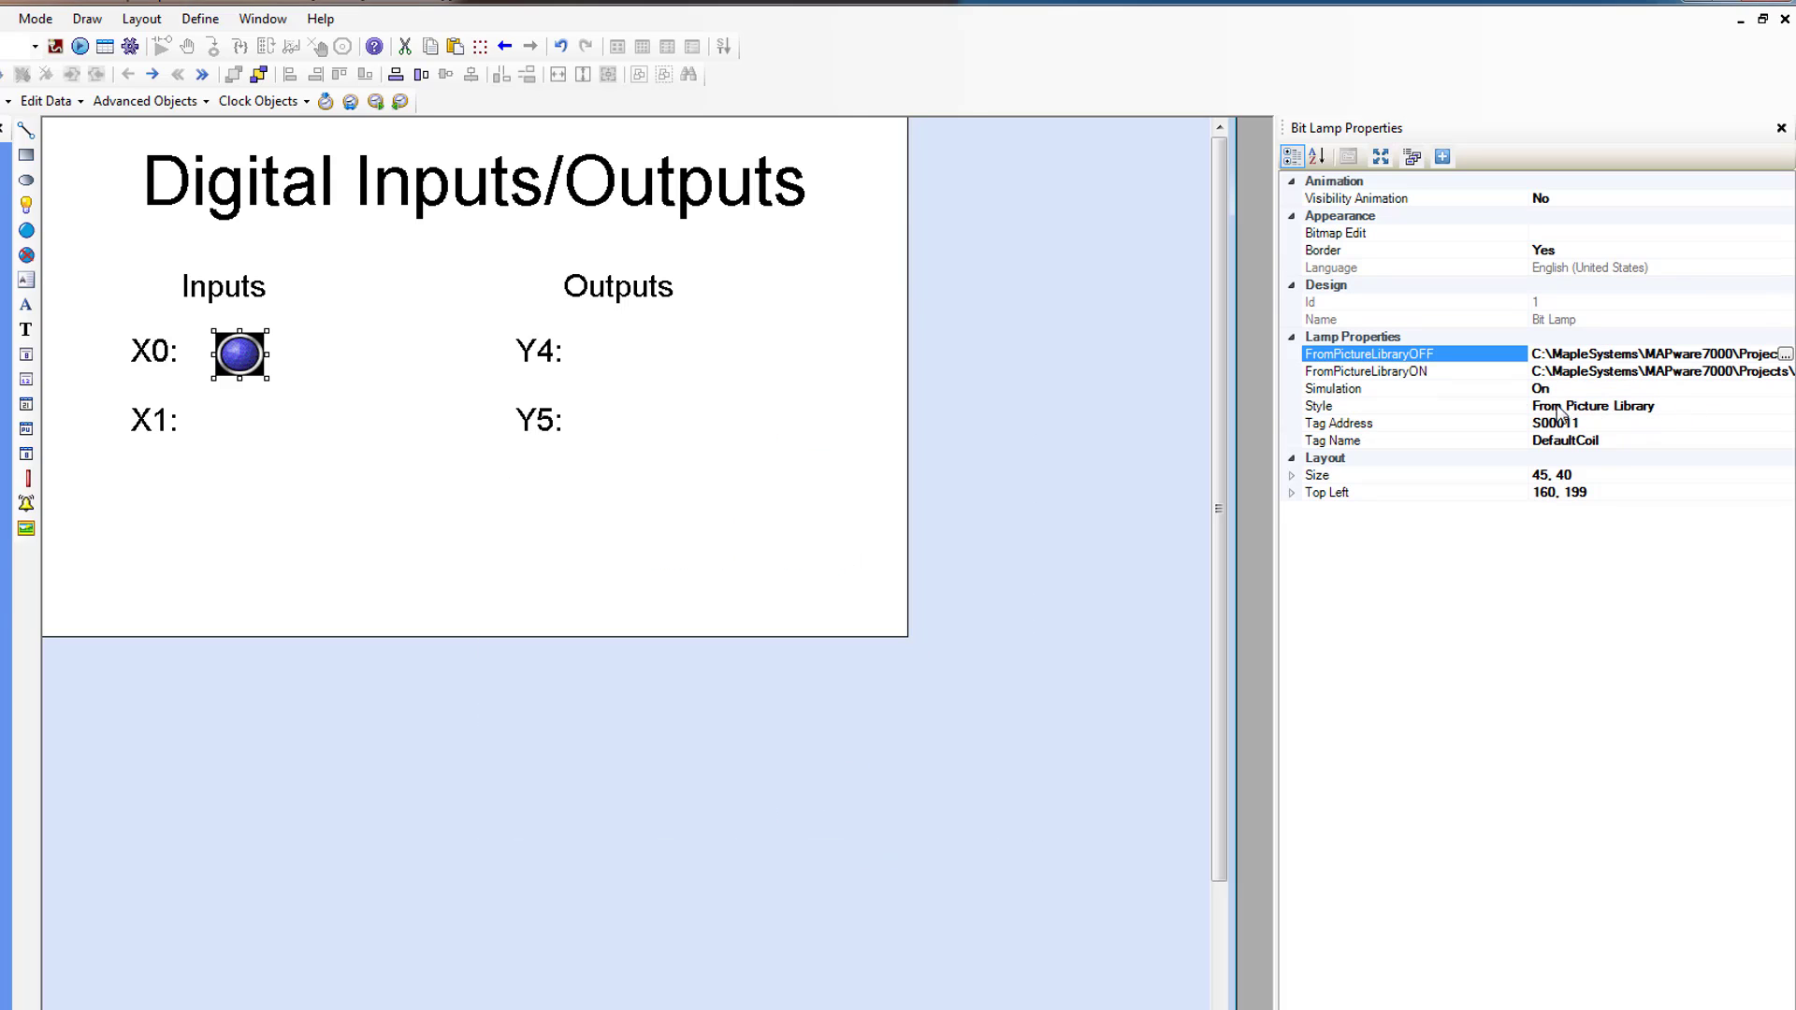
click(1428, 374)
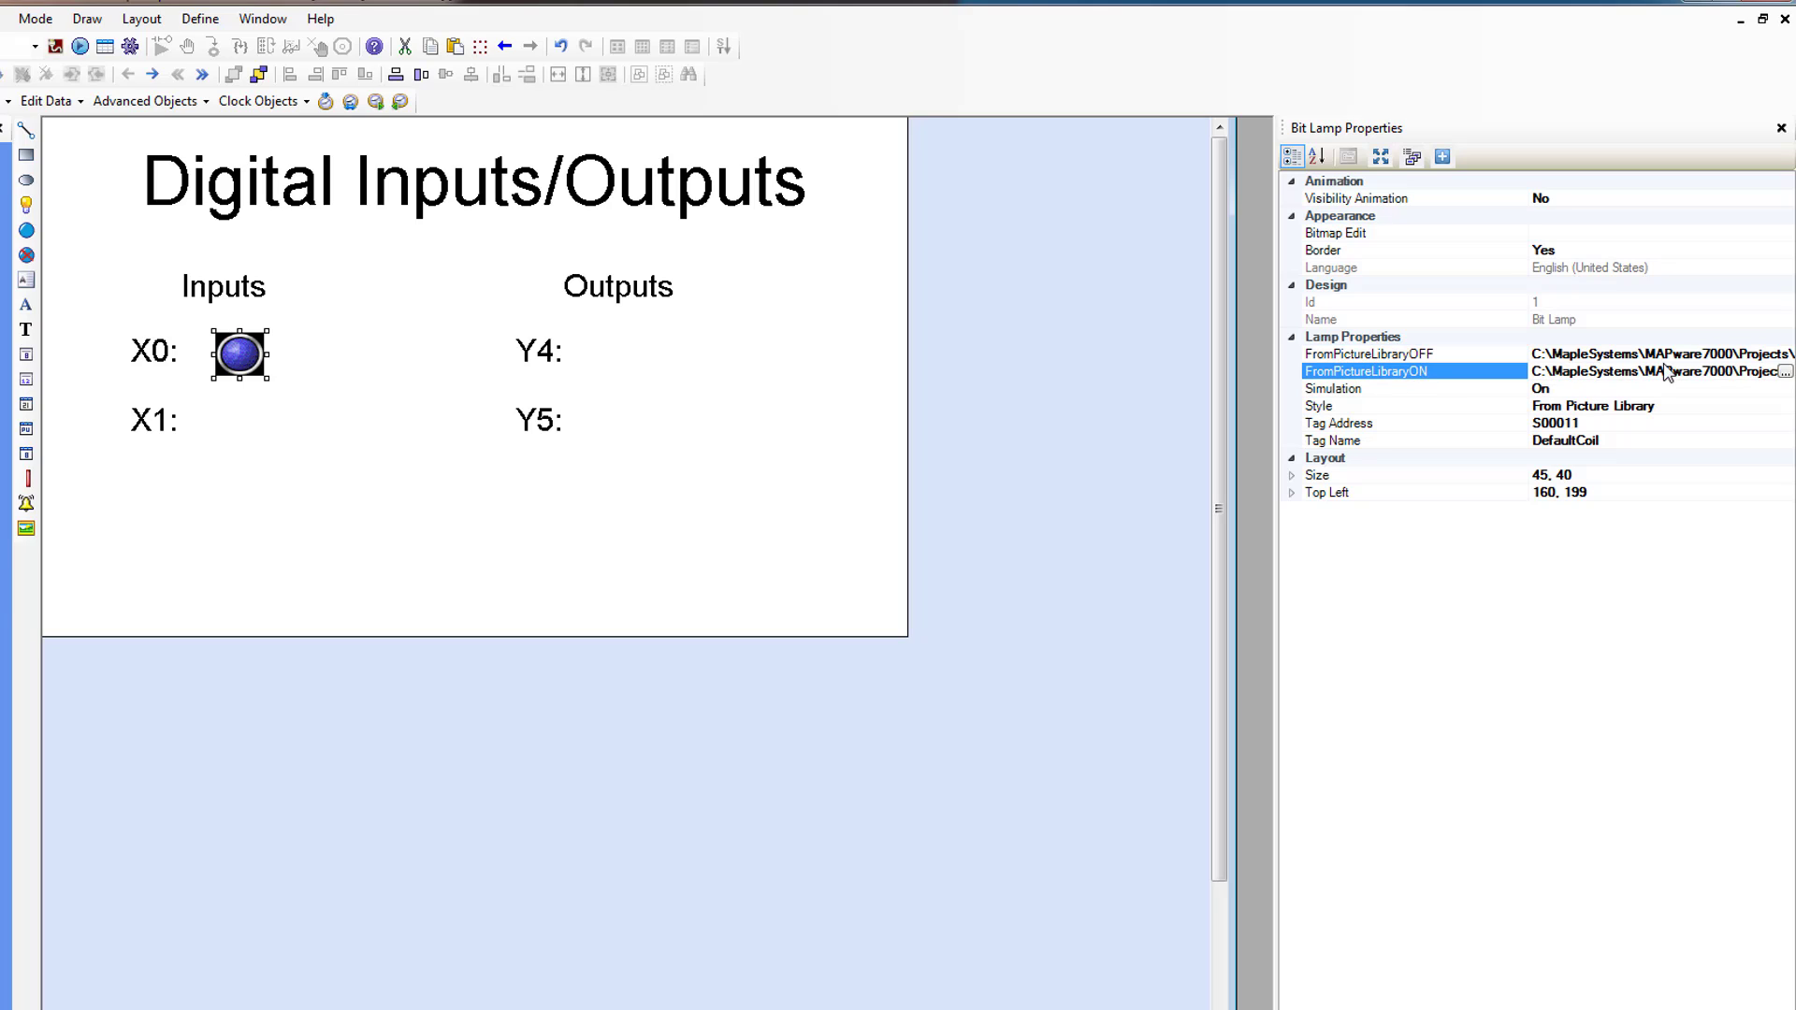
click(1785, 373)
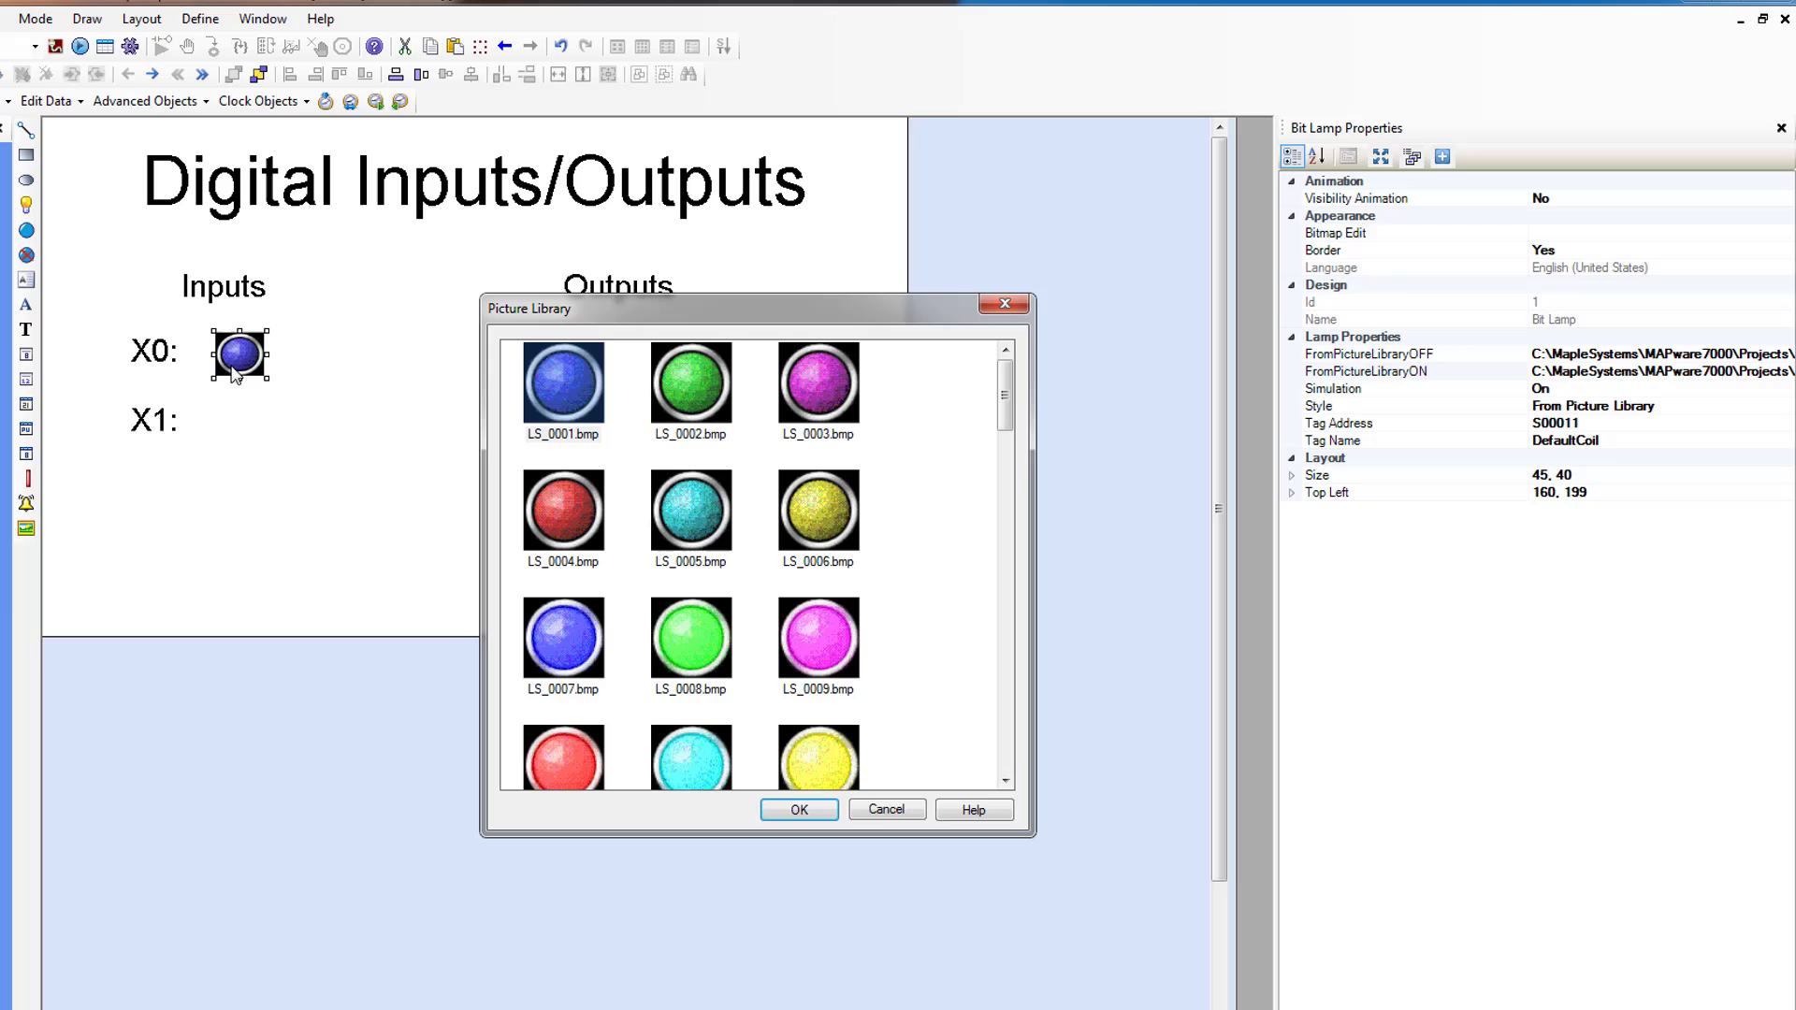
click(889, 812)
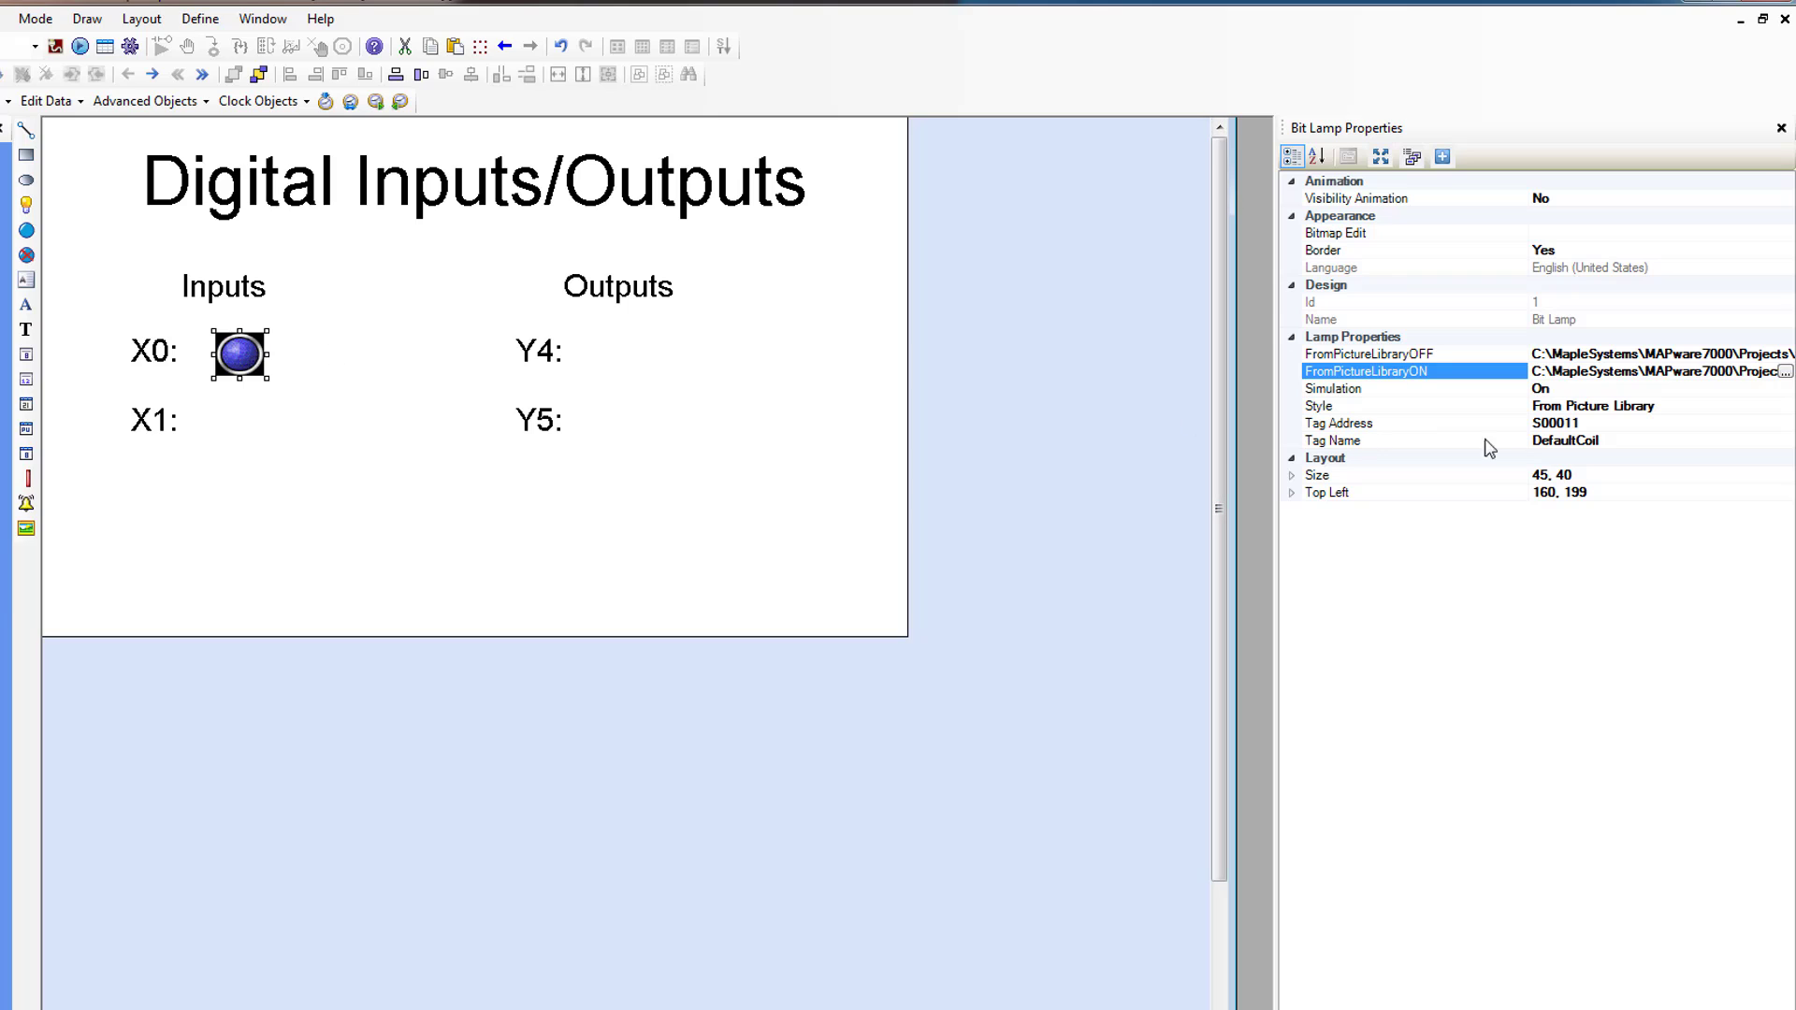
Link the X0 lamp to tag Slot01-IN_Coil_00000.
click(1591, 441)
click(1785, 441)
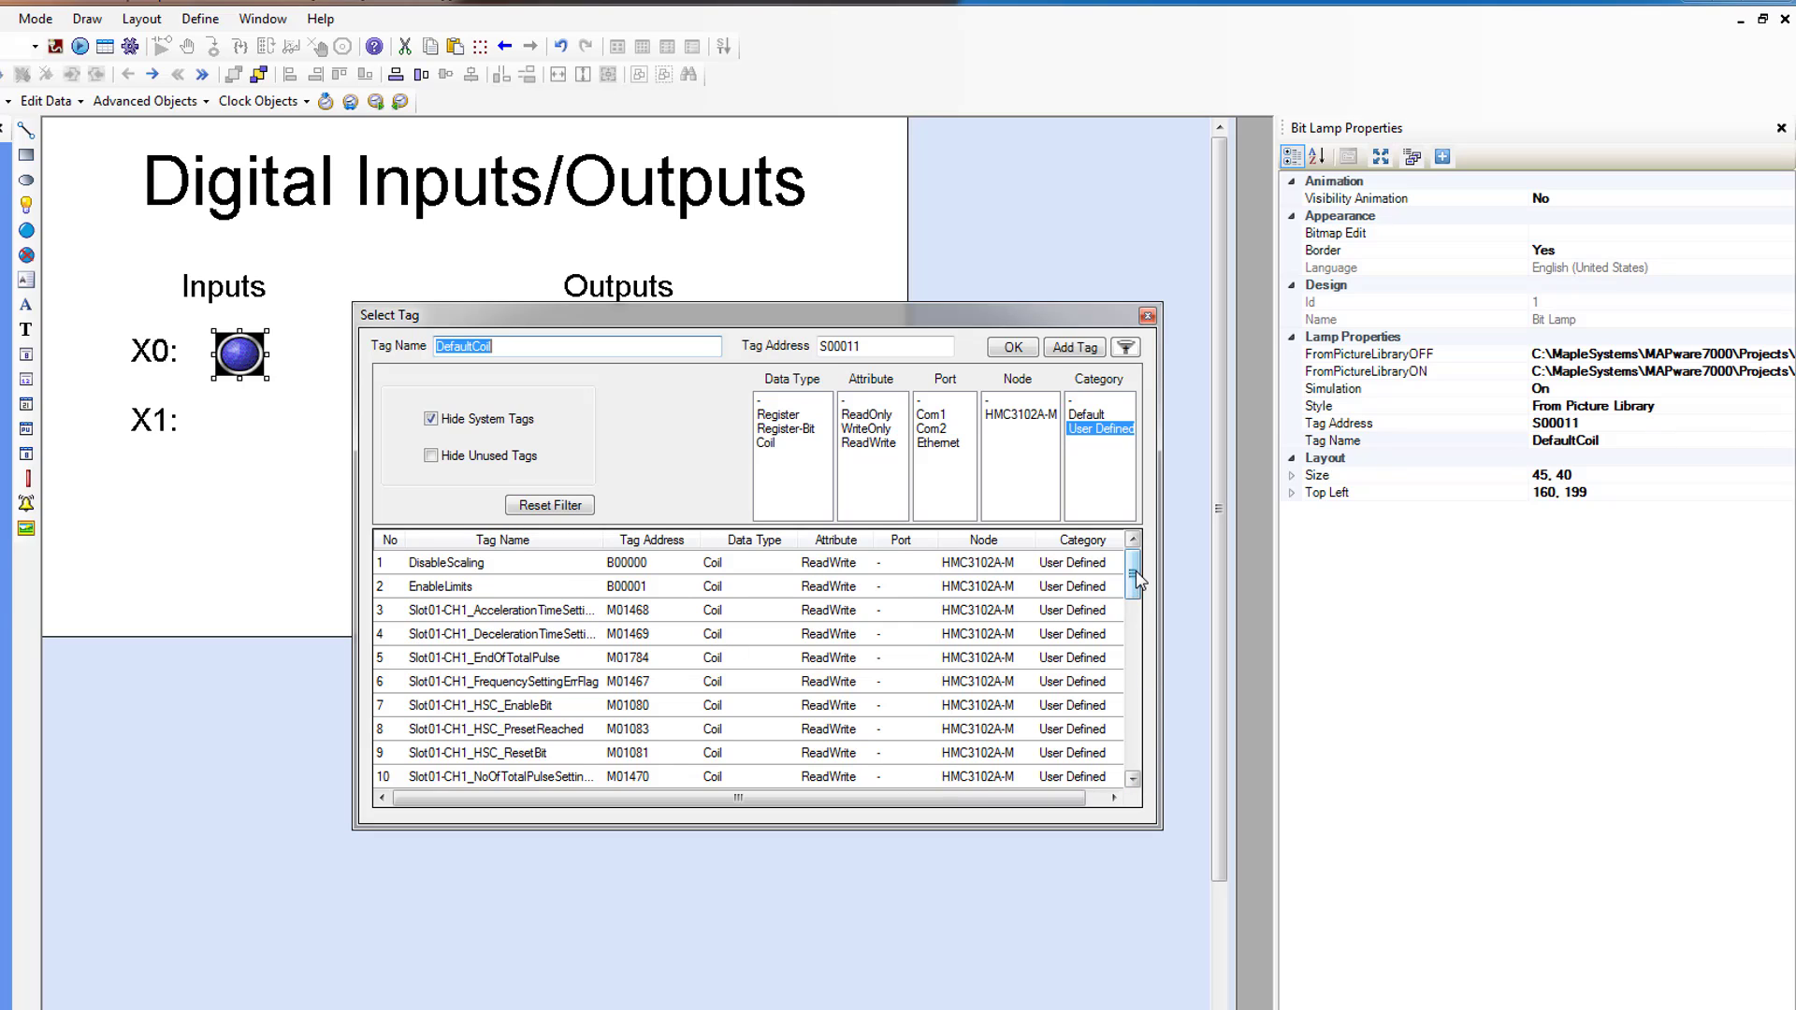
drag(1135, 580, 1121, 715)
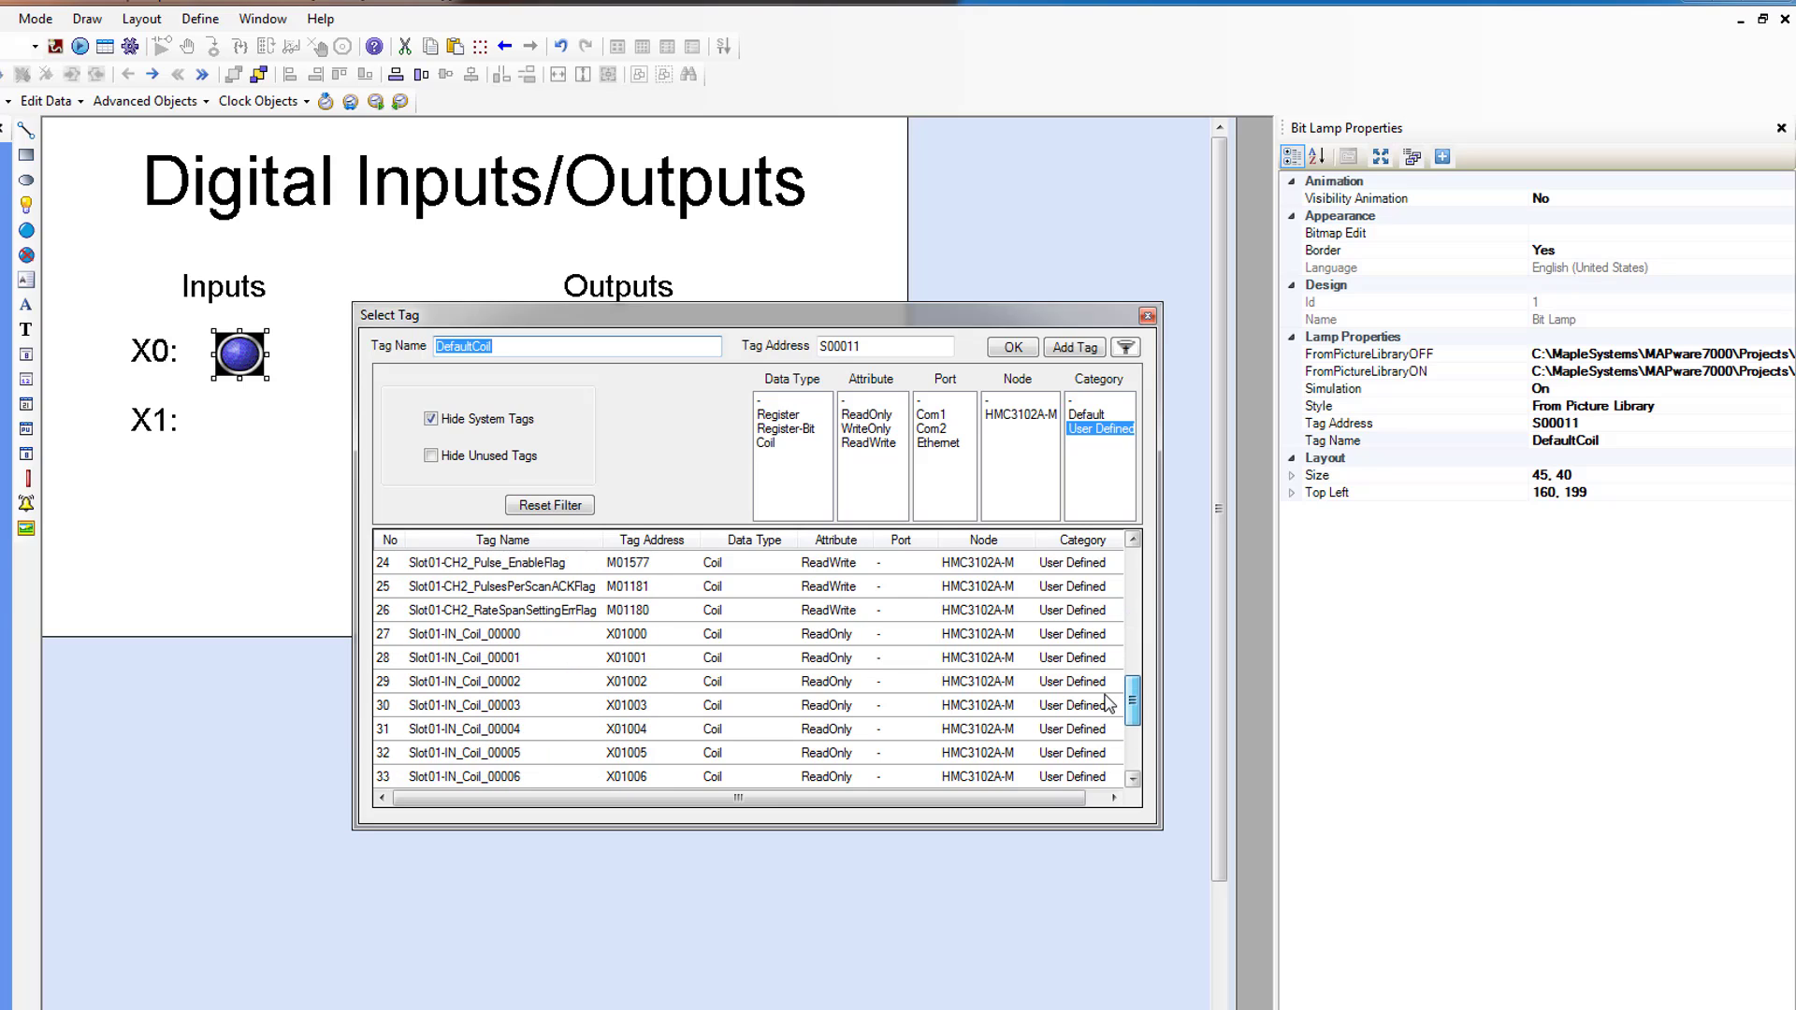
click(479, 637)
double_click(483, 640)
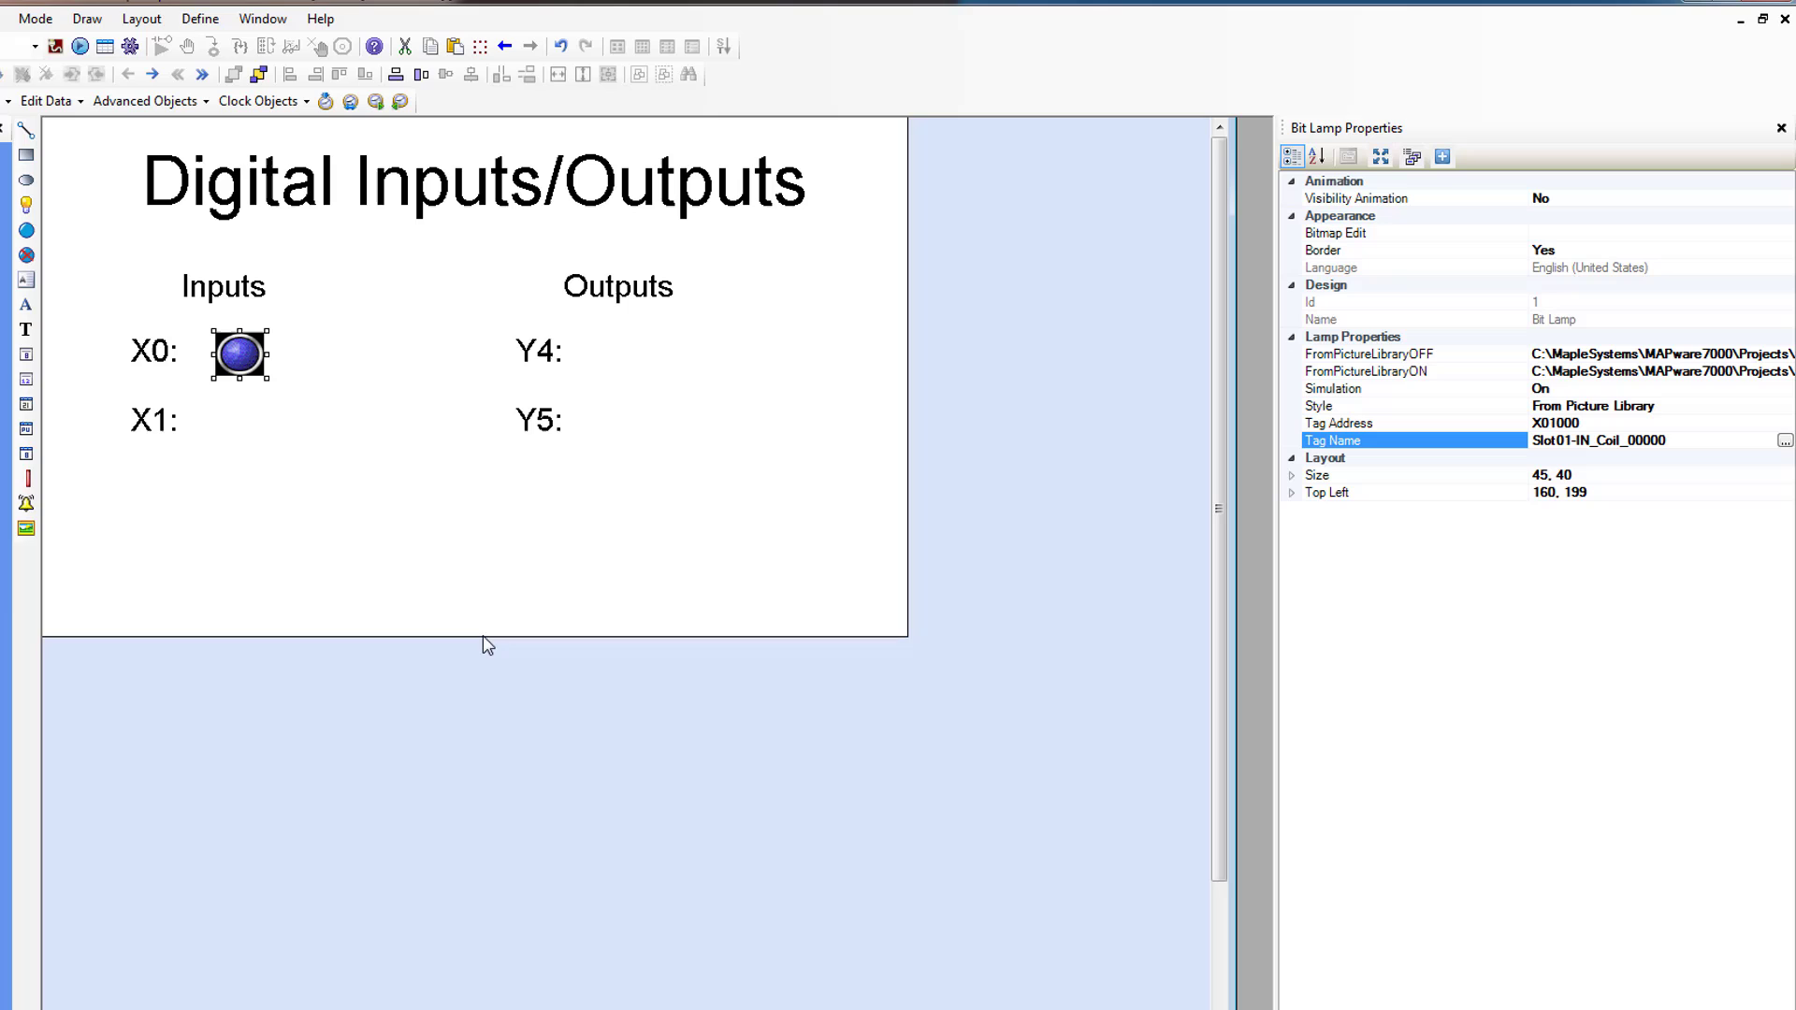
Copy the X0 lamp beside X1: and tie it to tag Slot01-IN_Coil_00001.
click(157, 386)
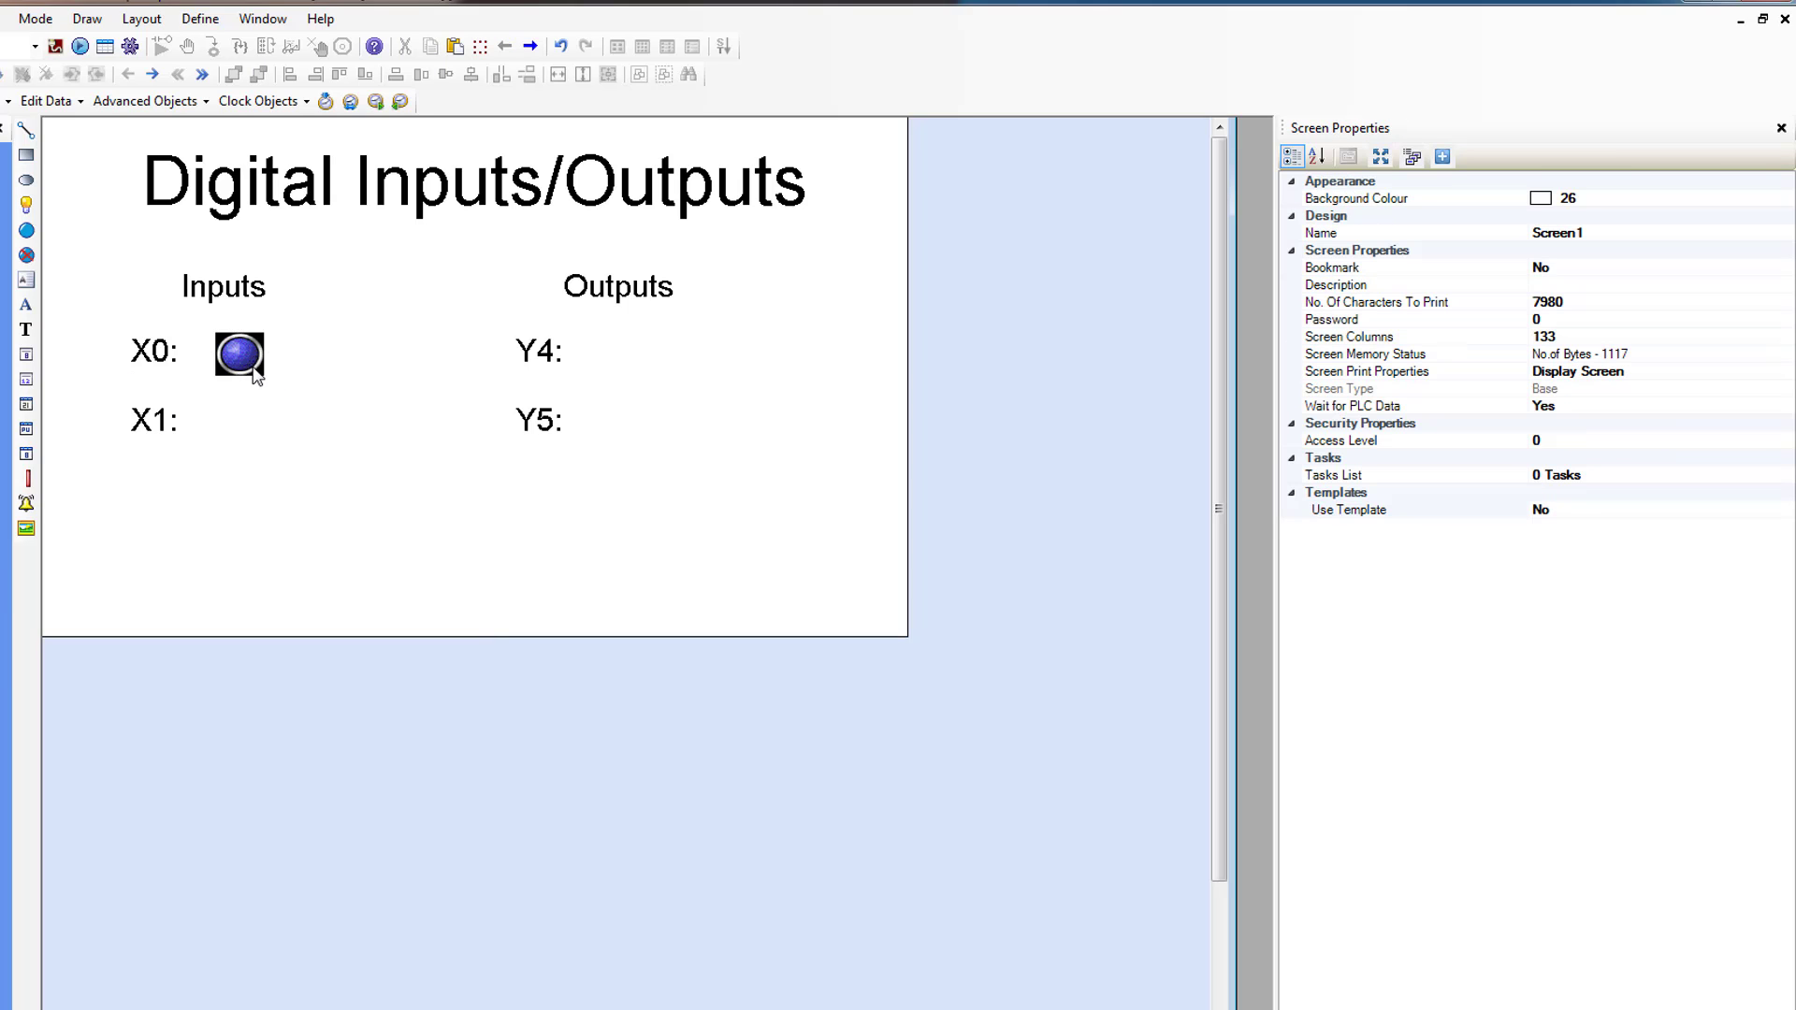
right_click(255, 375)
click(323, 403)
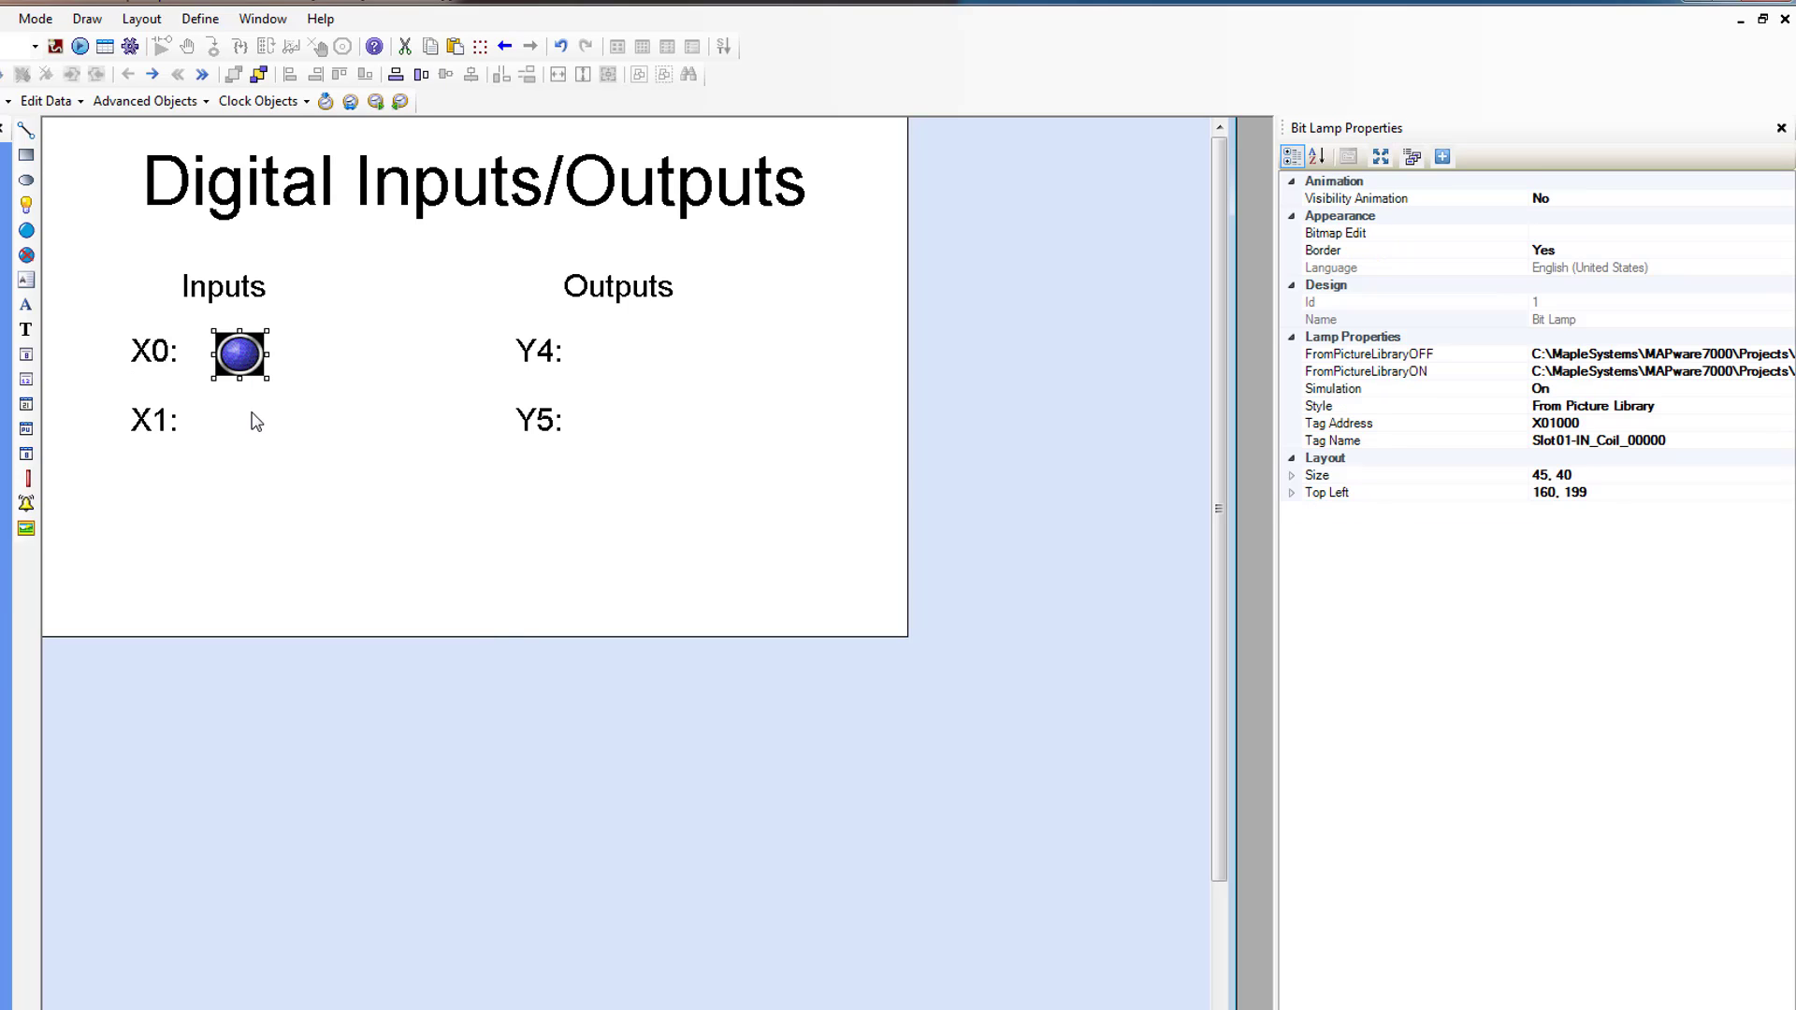
right_click(265, 424)
click(330, 634)
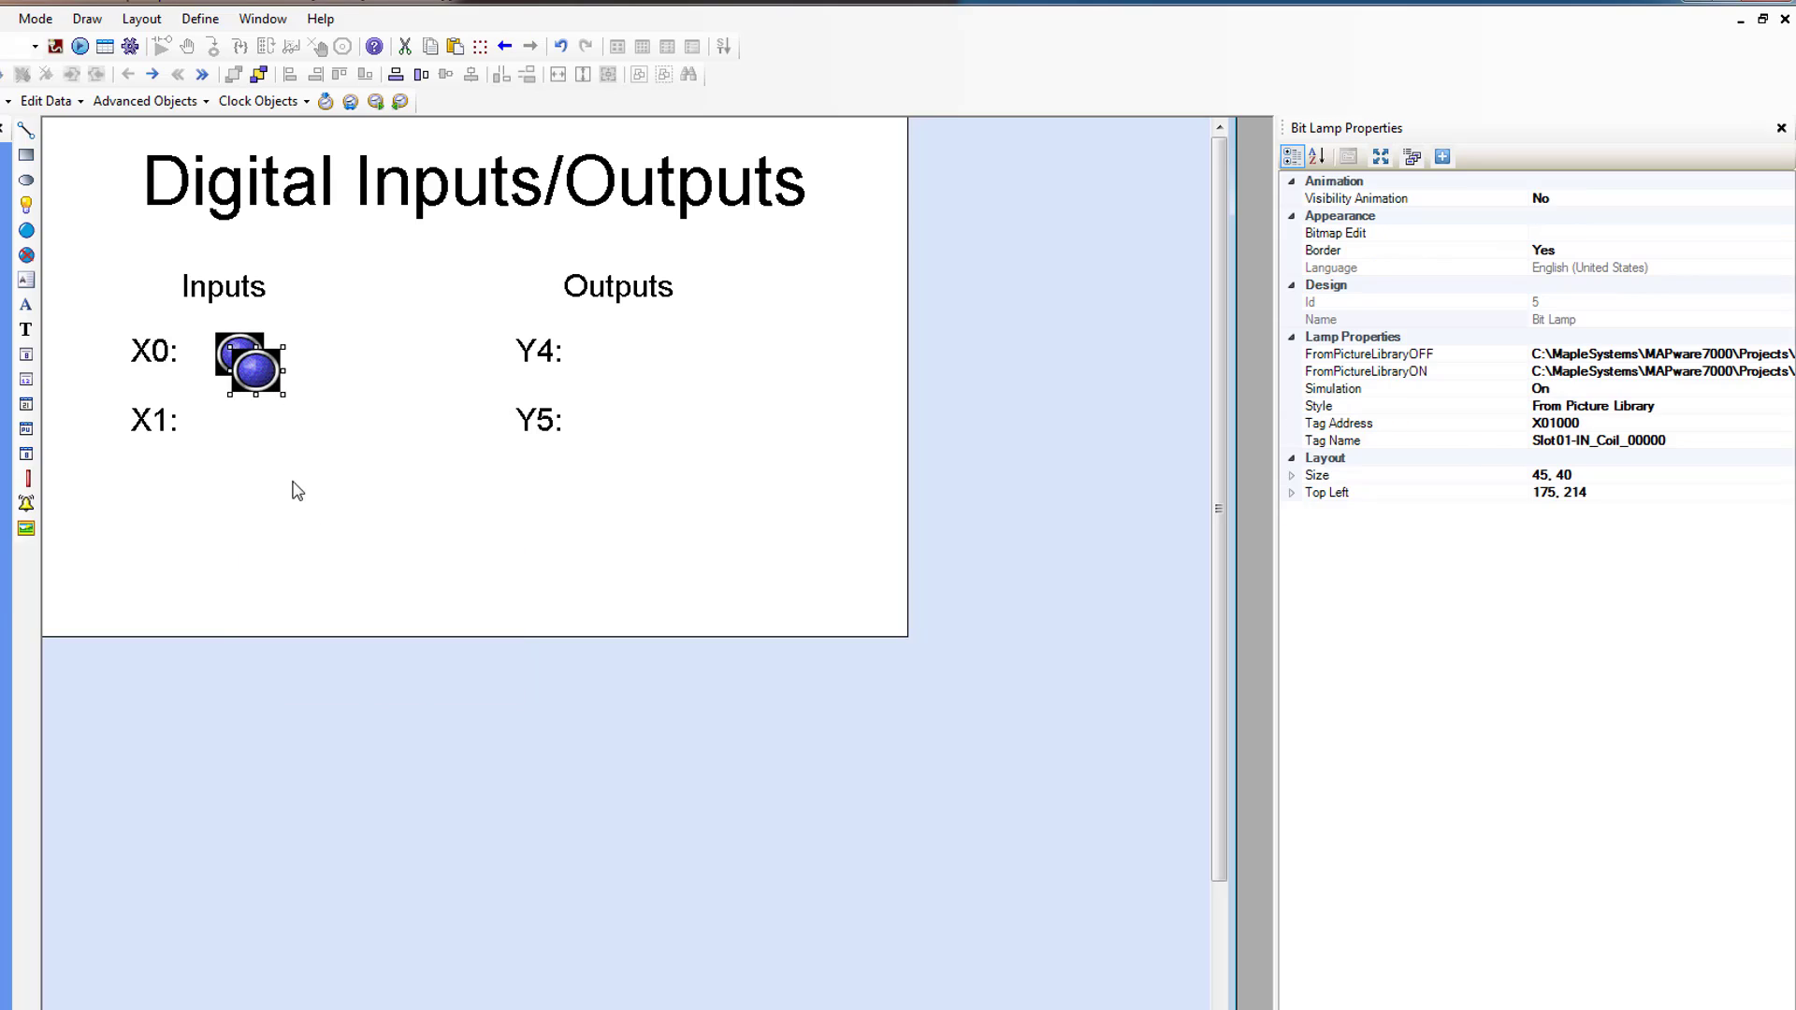
drag(255, 373, 236, 420)
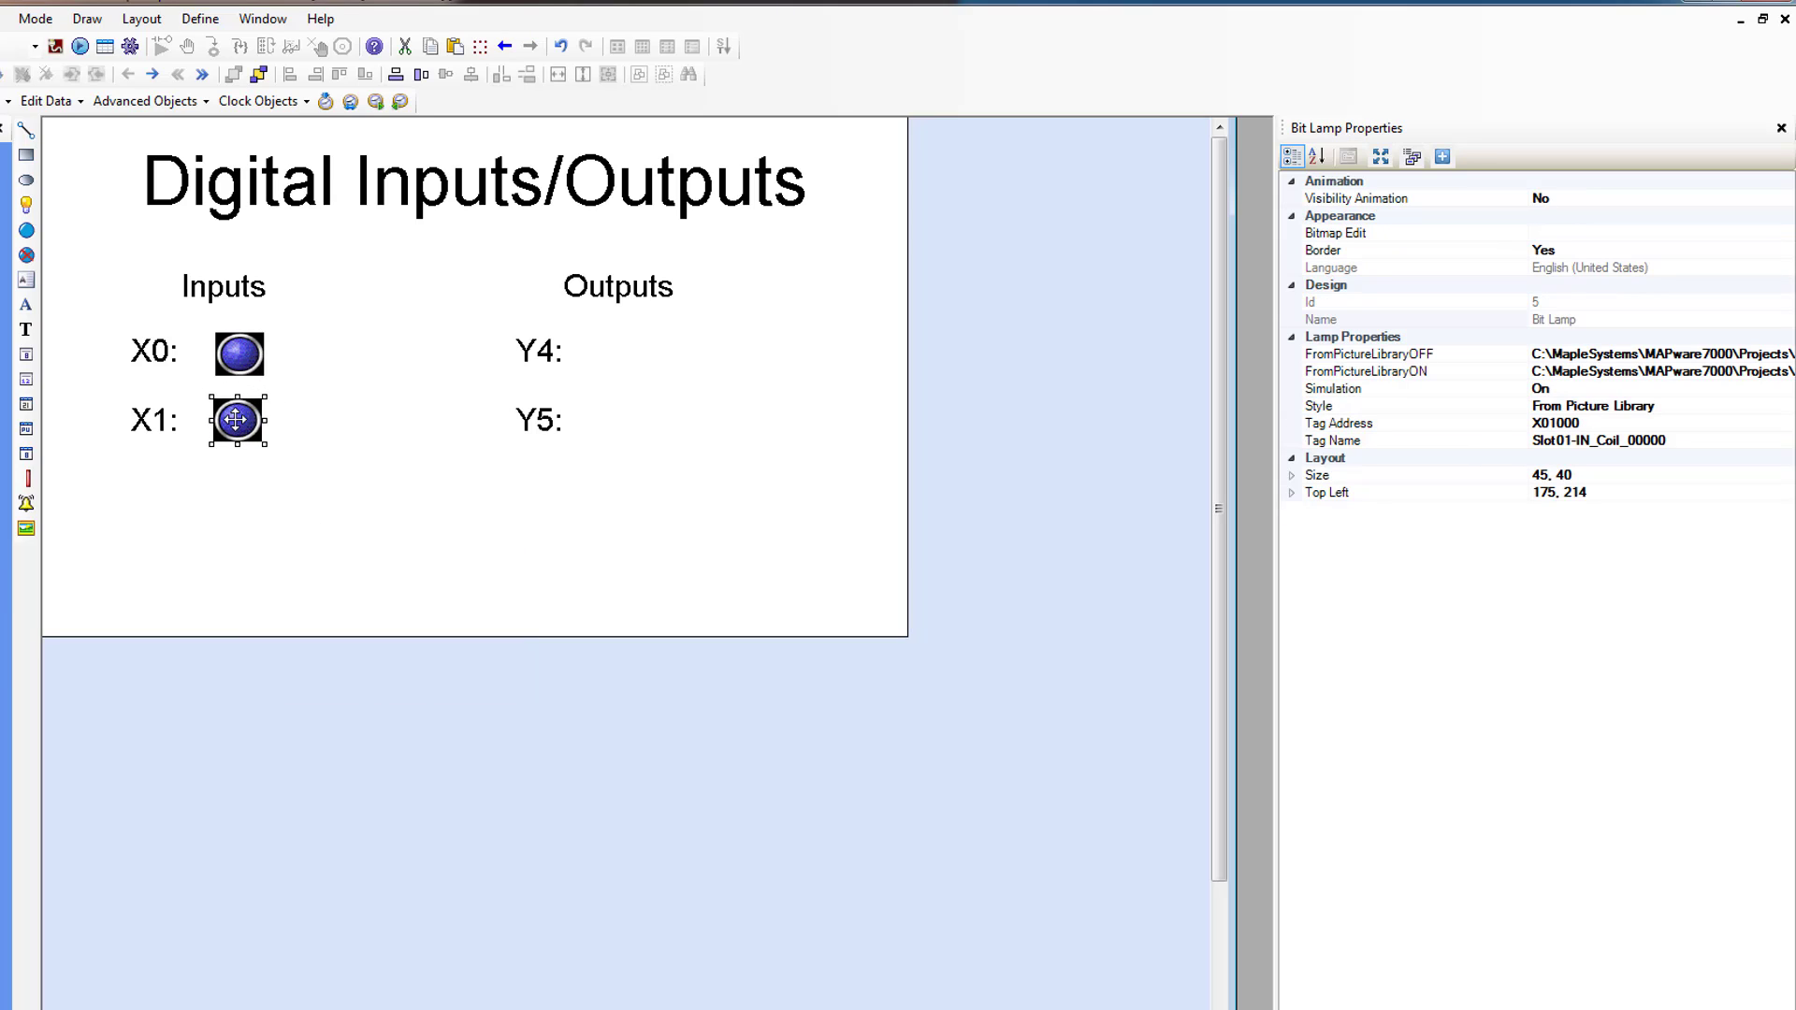
click(1683, 441)
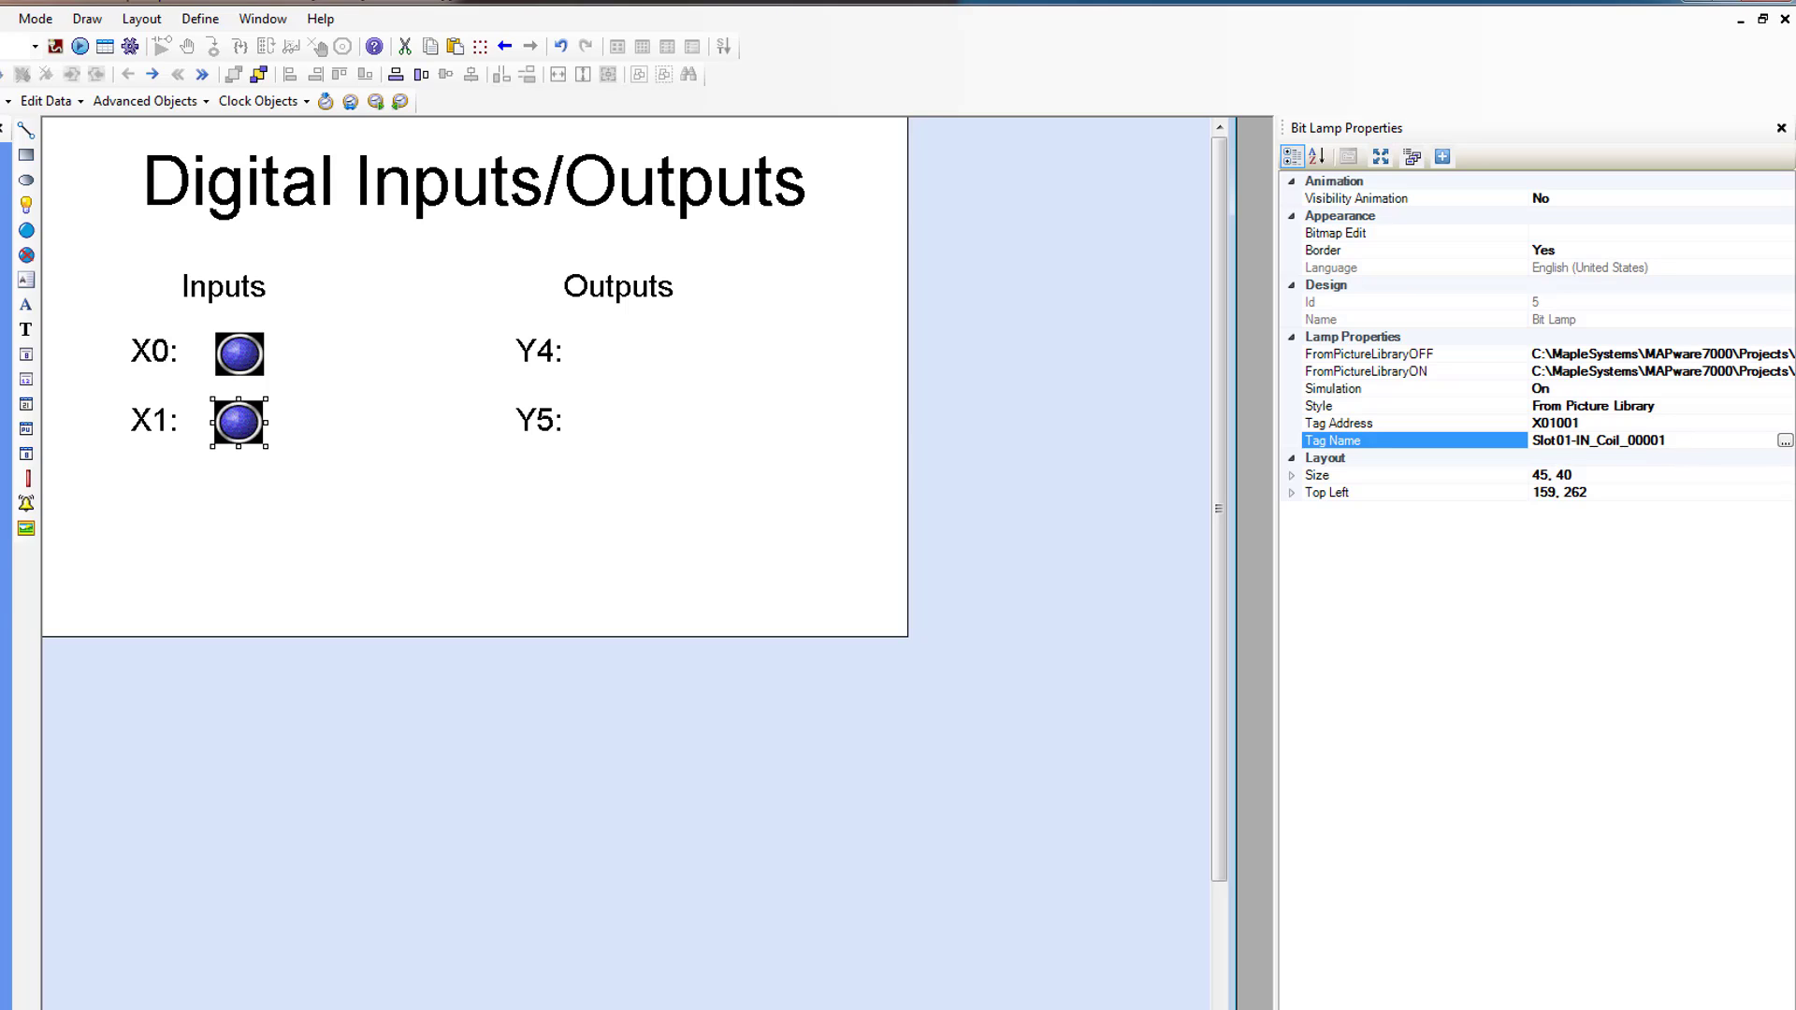
click(1786, 441)
click(1156, 313)
Align the two lamps in one column centred under the Inputs heading.
drag(312, 514, 178, 276)
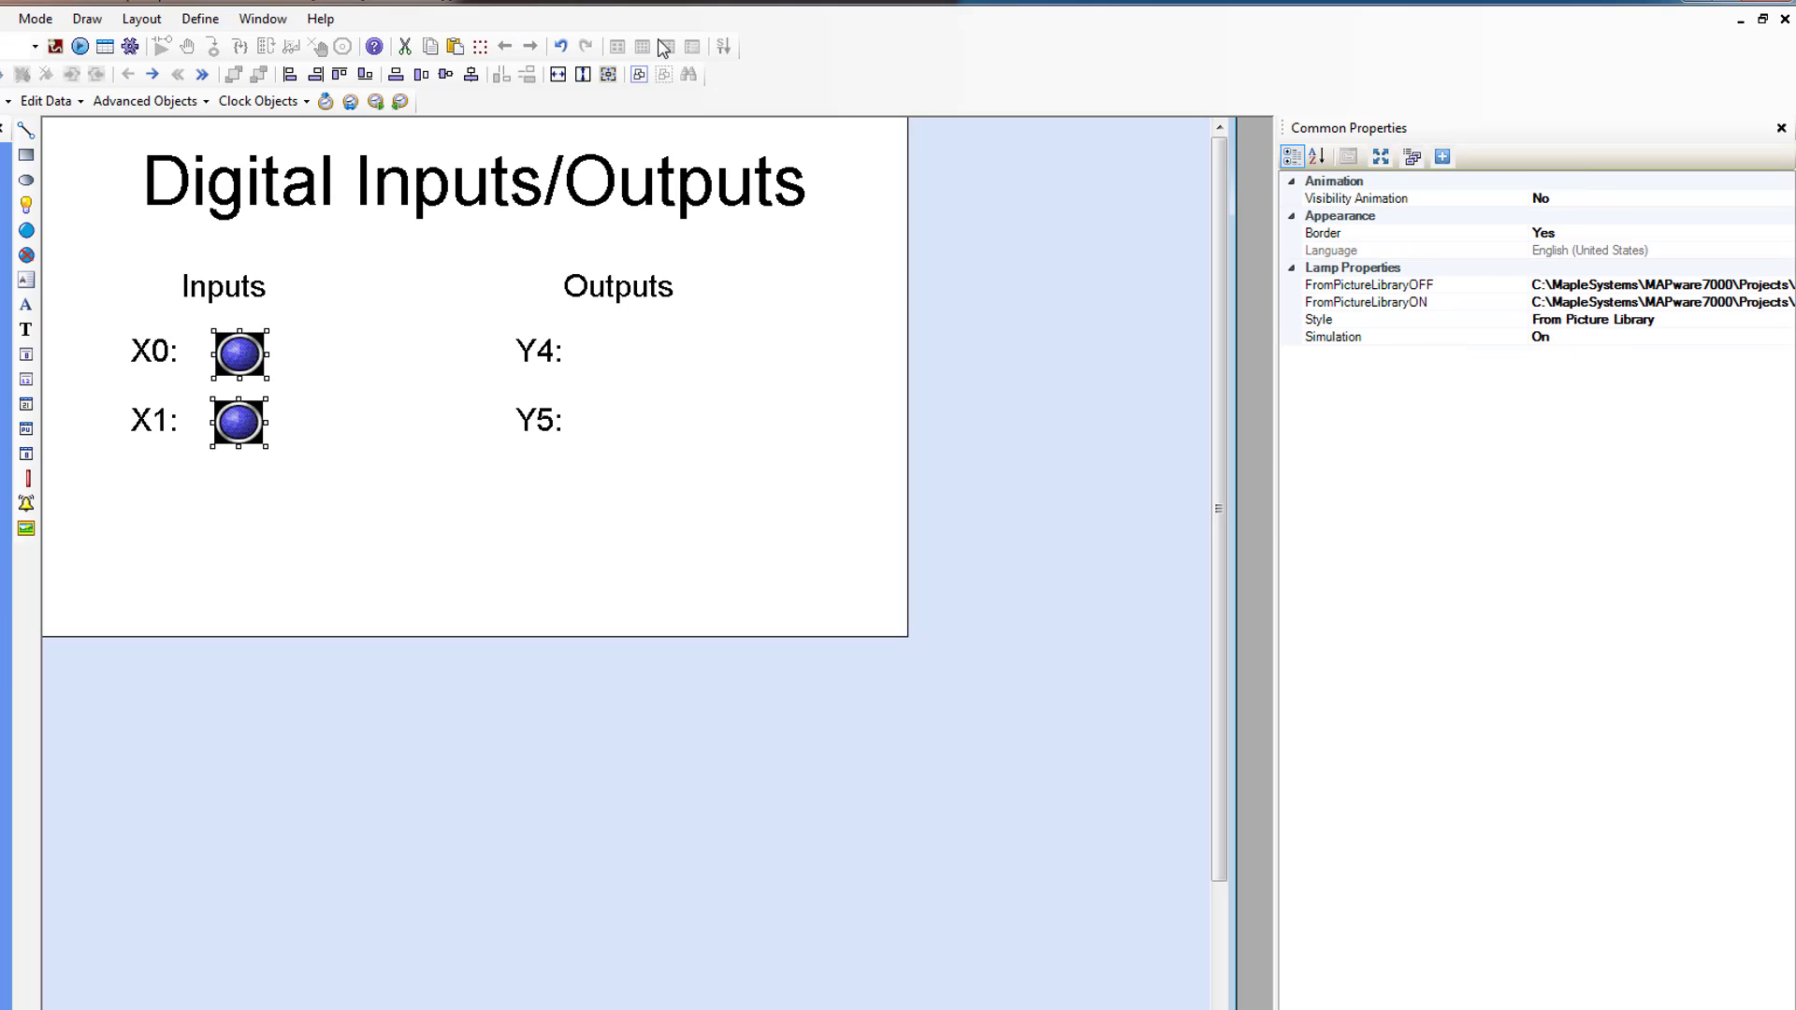
click(471, 74)
drag(345, 505, 152, 249)
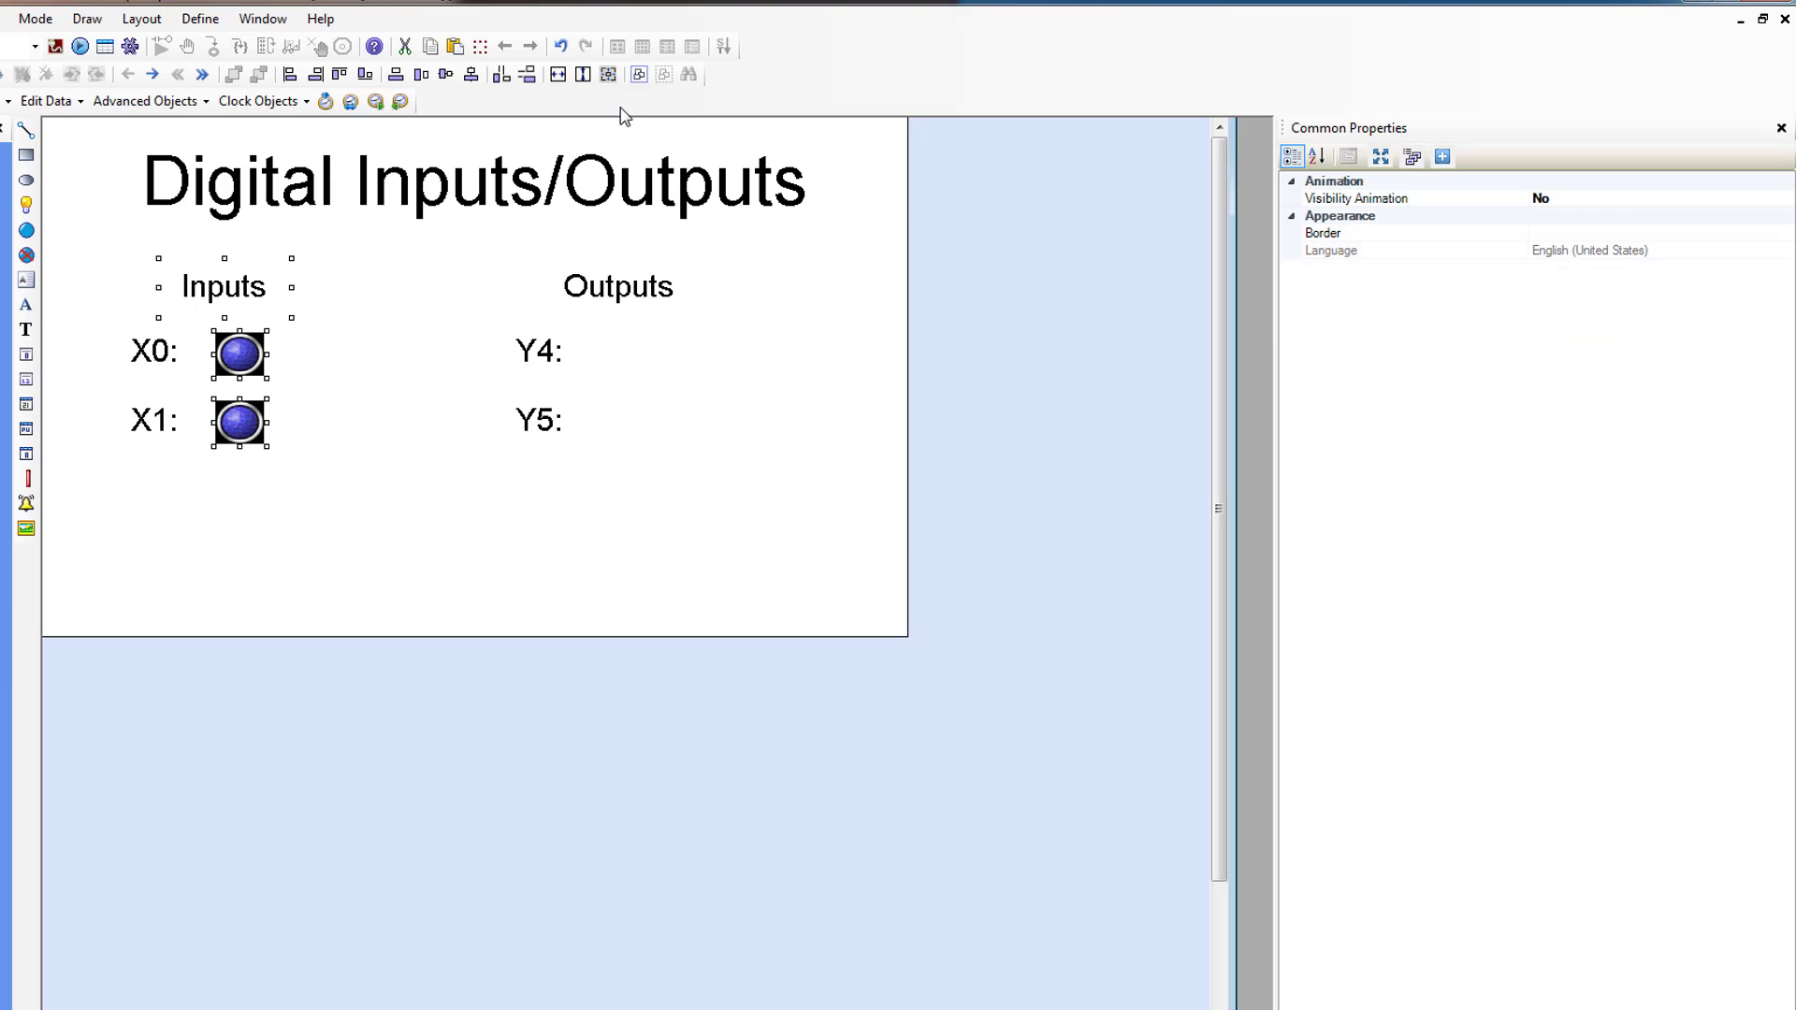
click(470, 75)
click(353, 587)
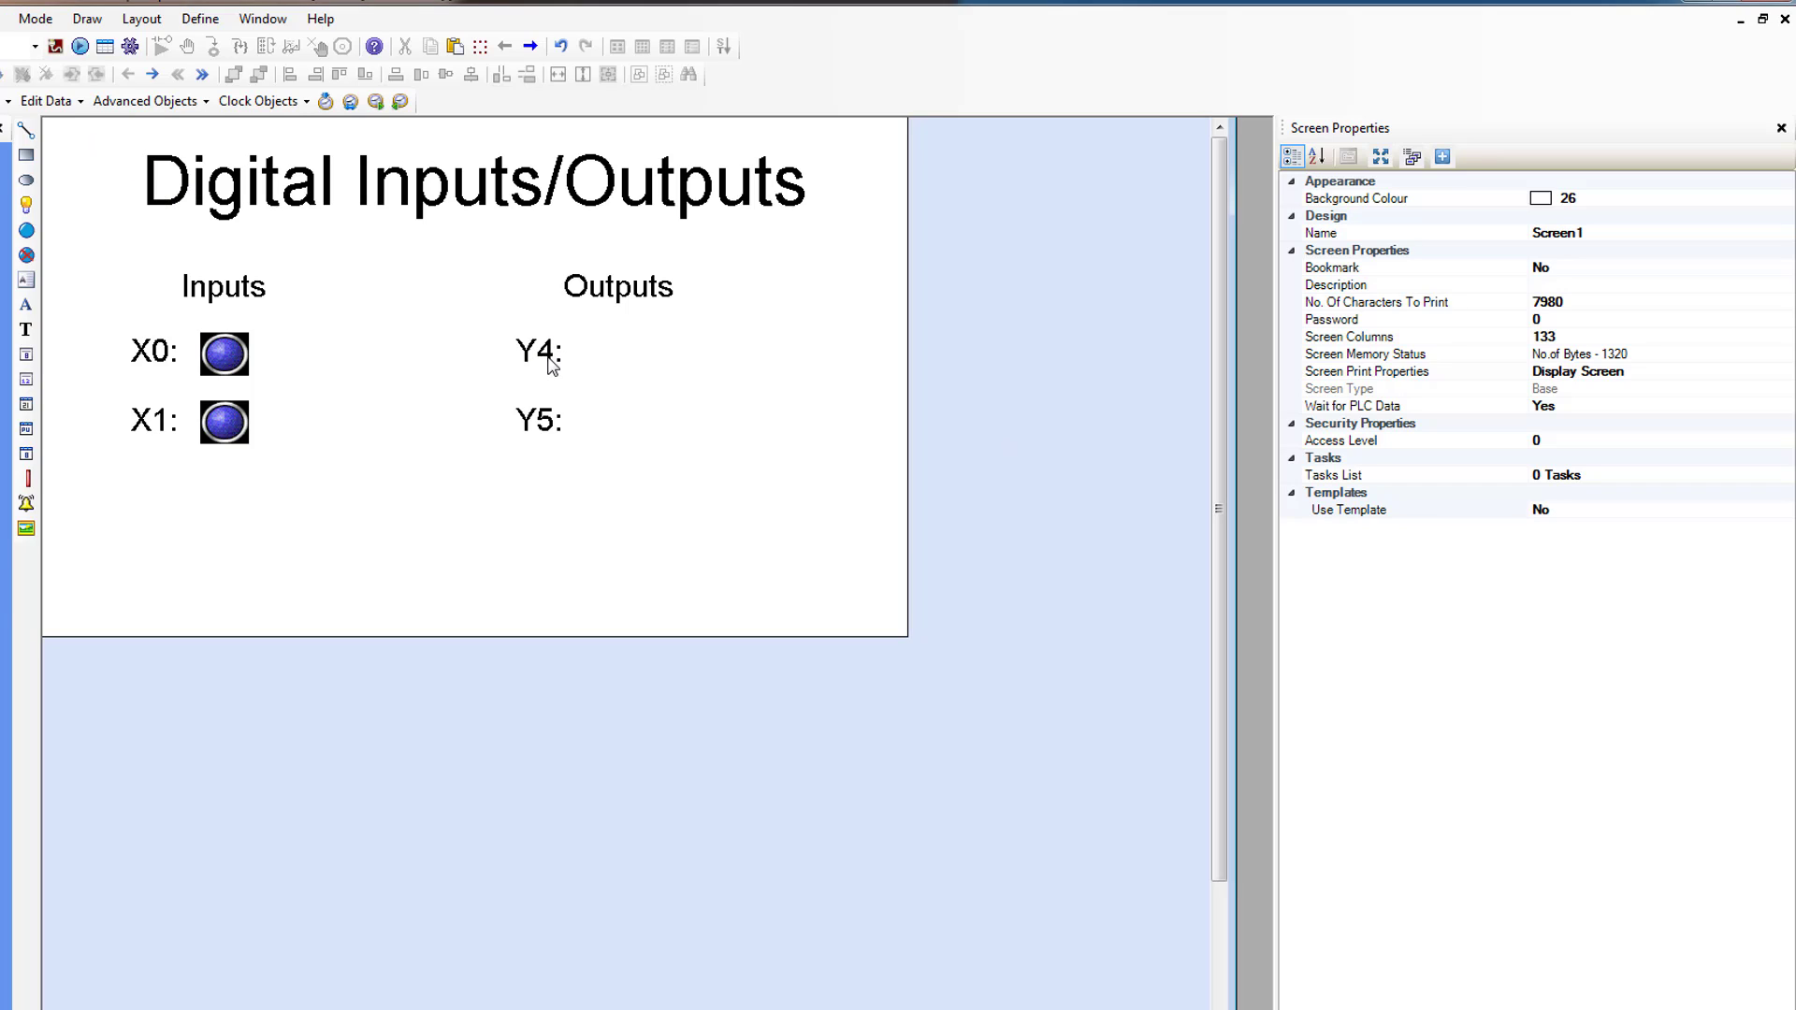
Add a Toggle Bit button beside the Y4 label, level with the Y4 text.
click(201, 101)
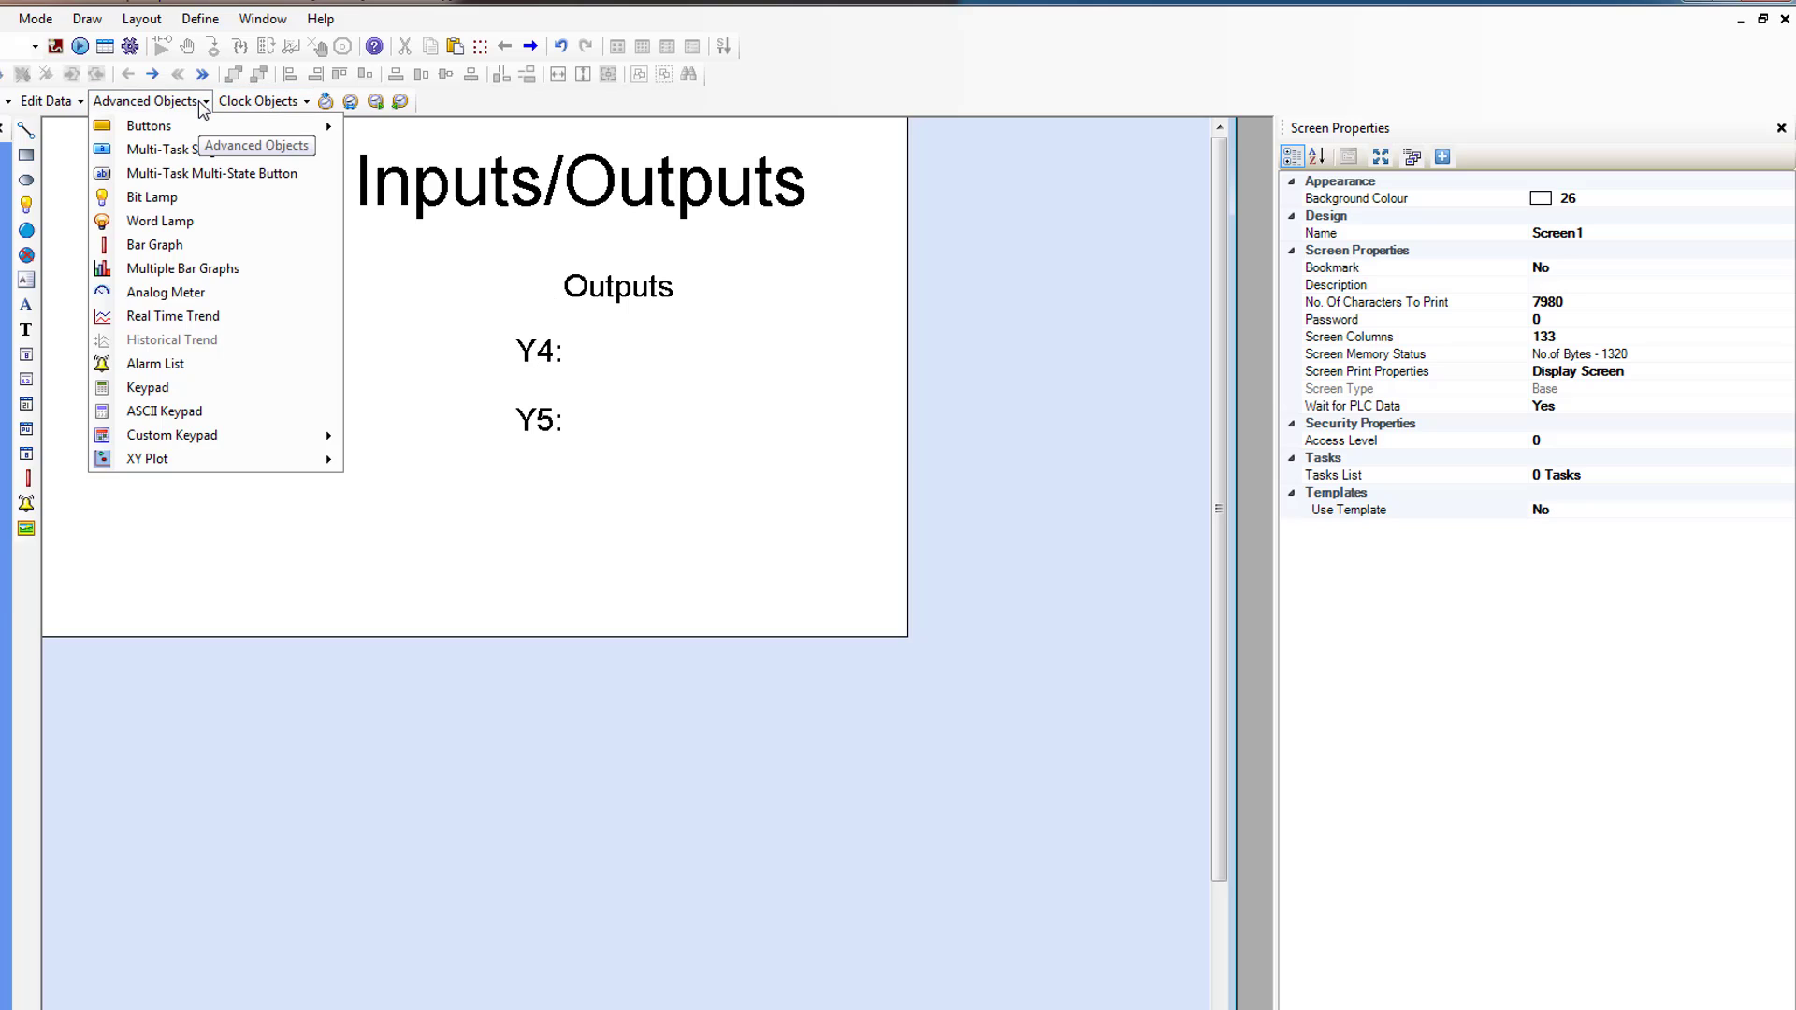
mouse_move(199, 130)
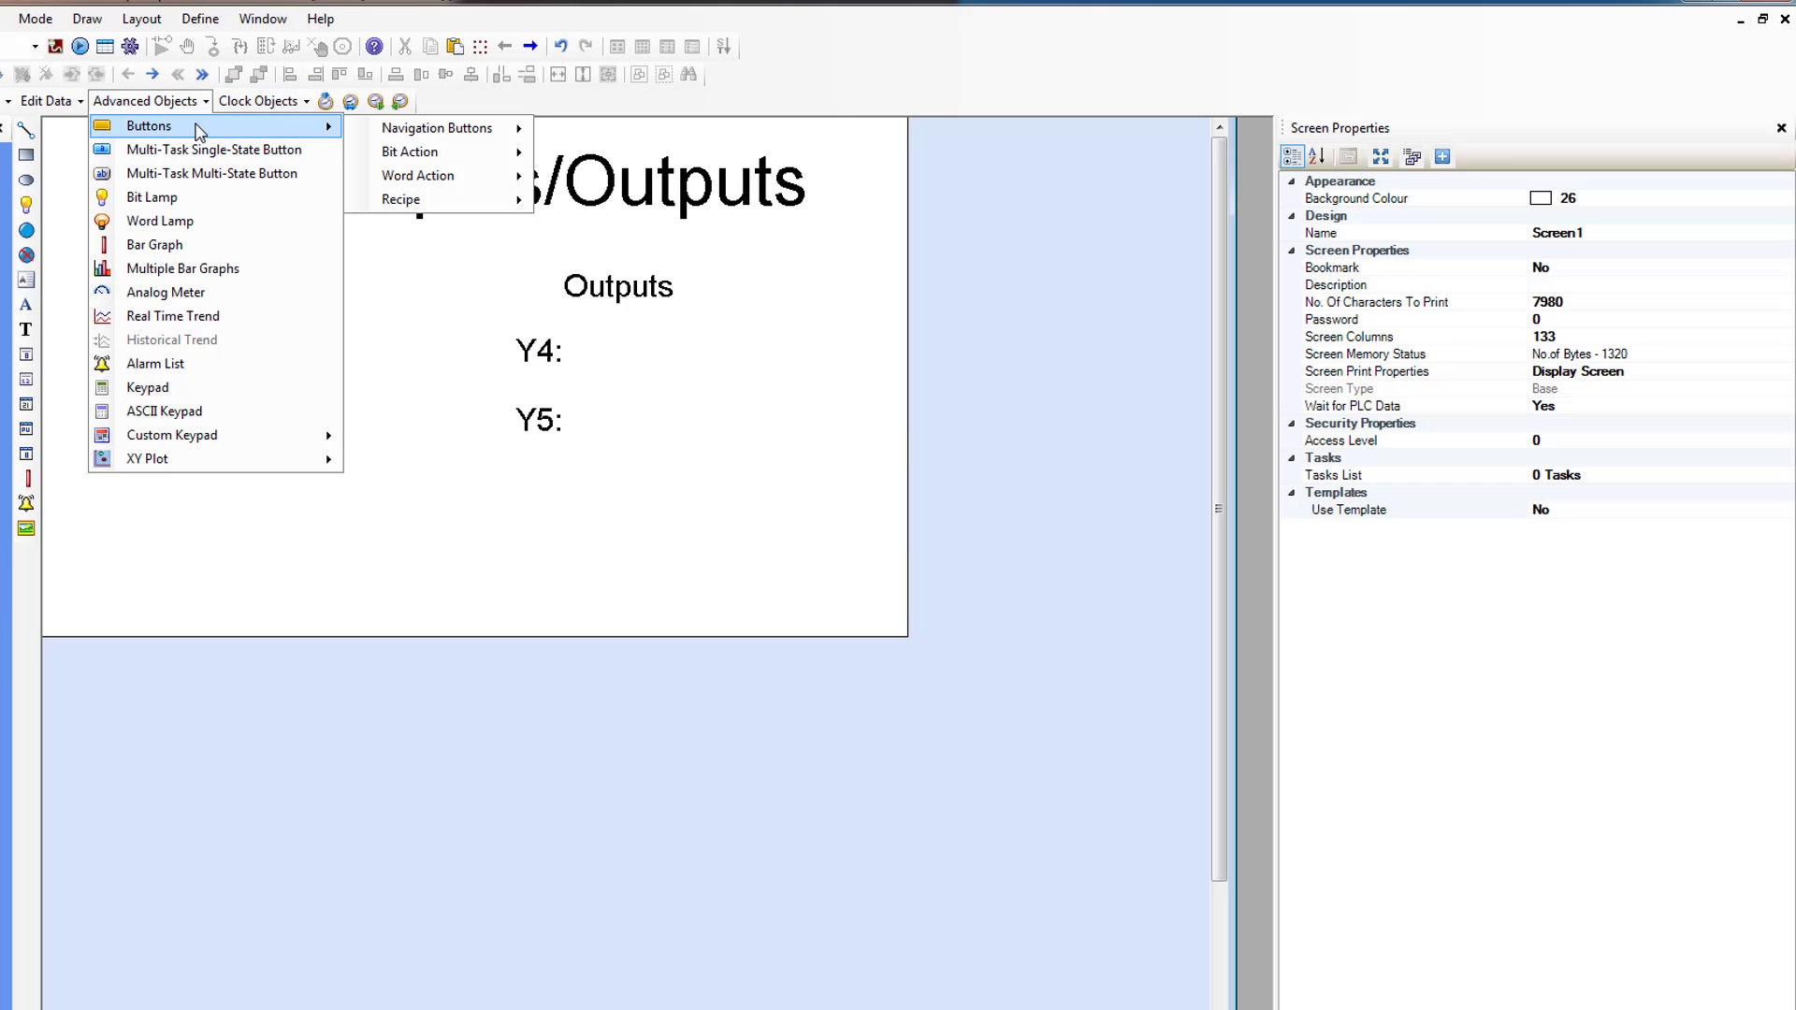
mouse_move(482, 154)
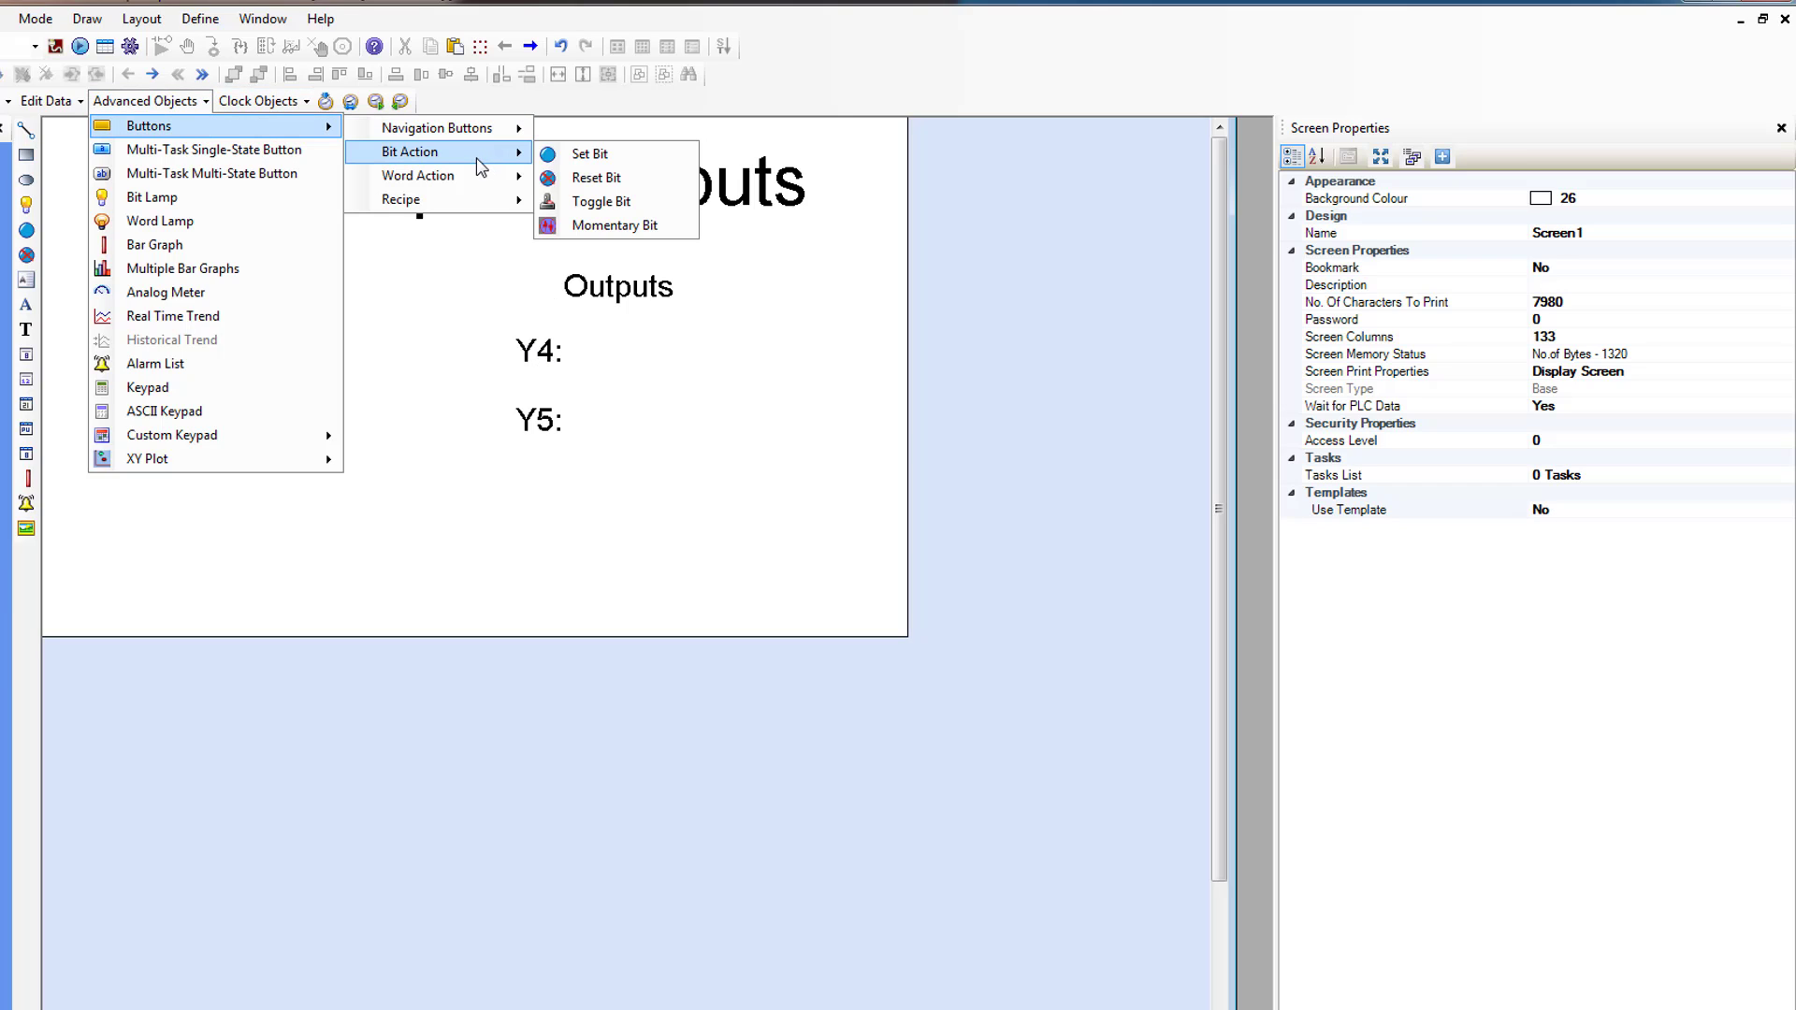
click(585, 201)
click(600, 345)
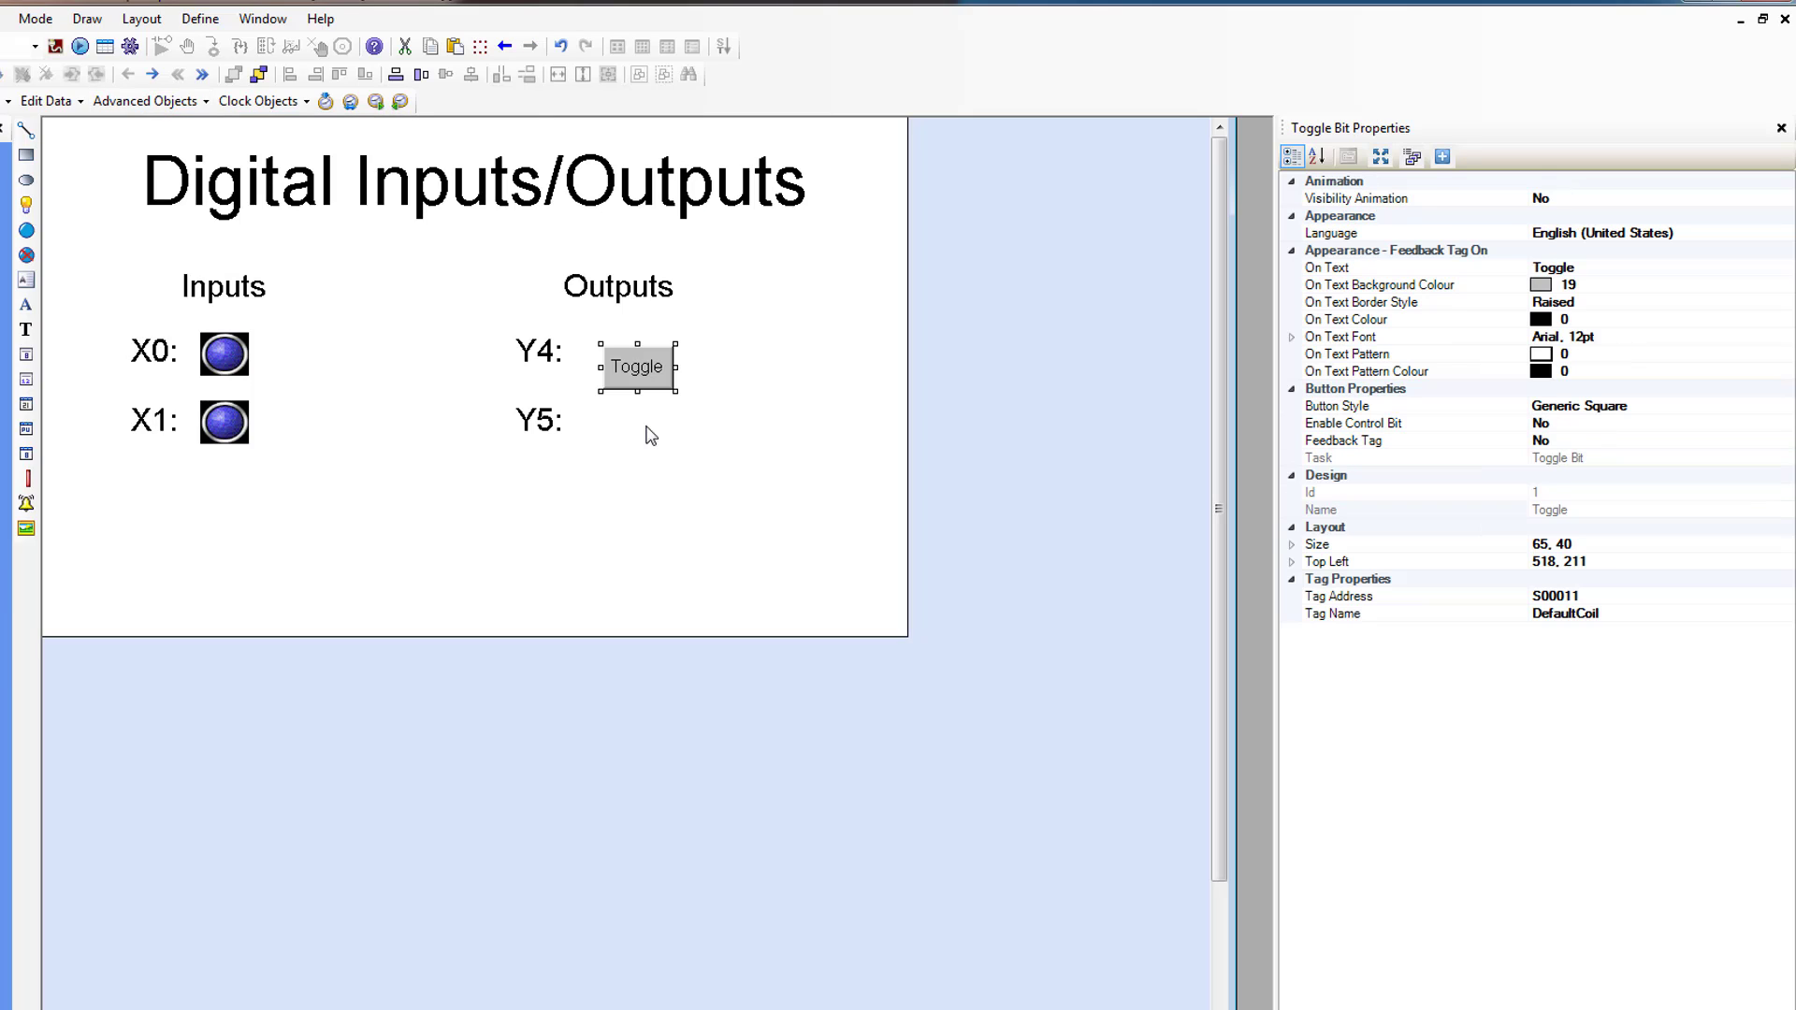
drag(646, 370, 625, 348)
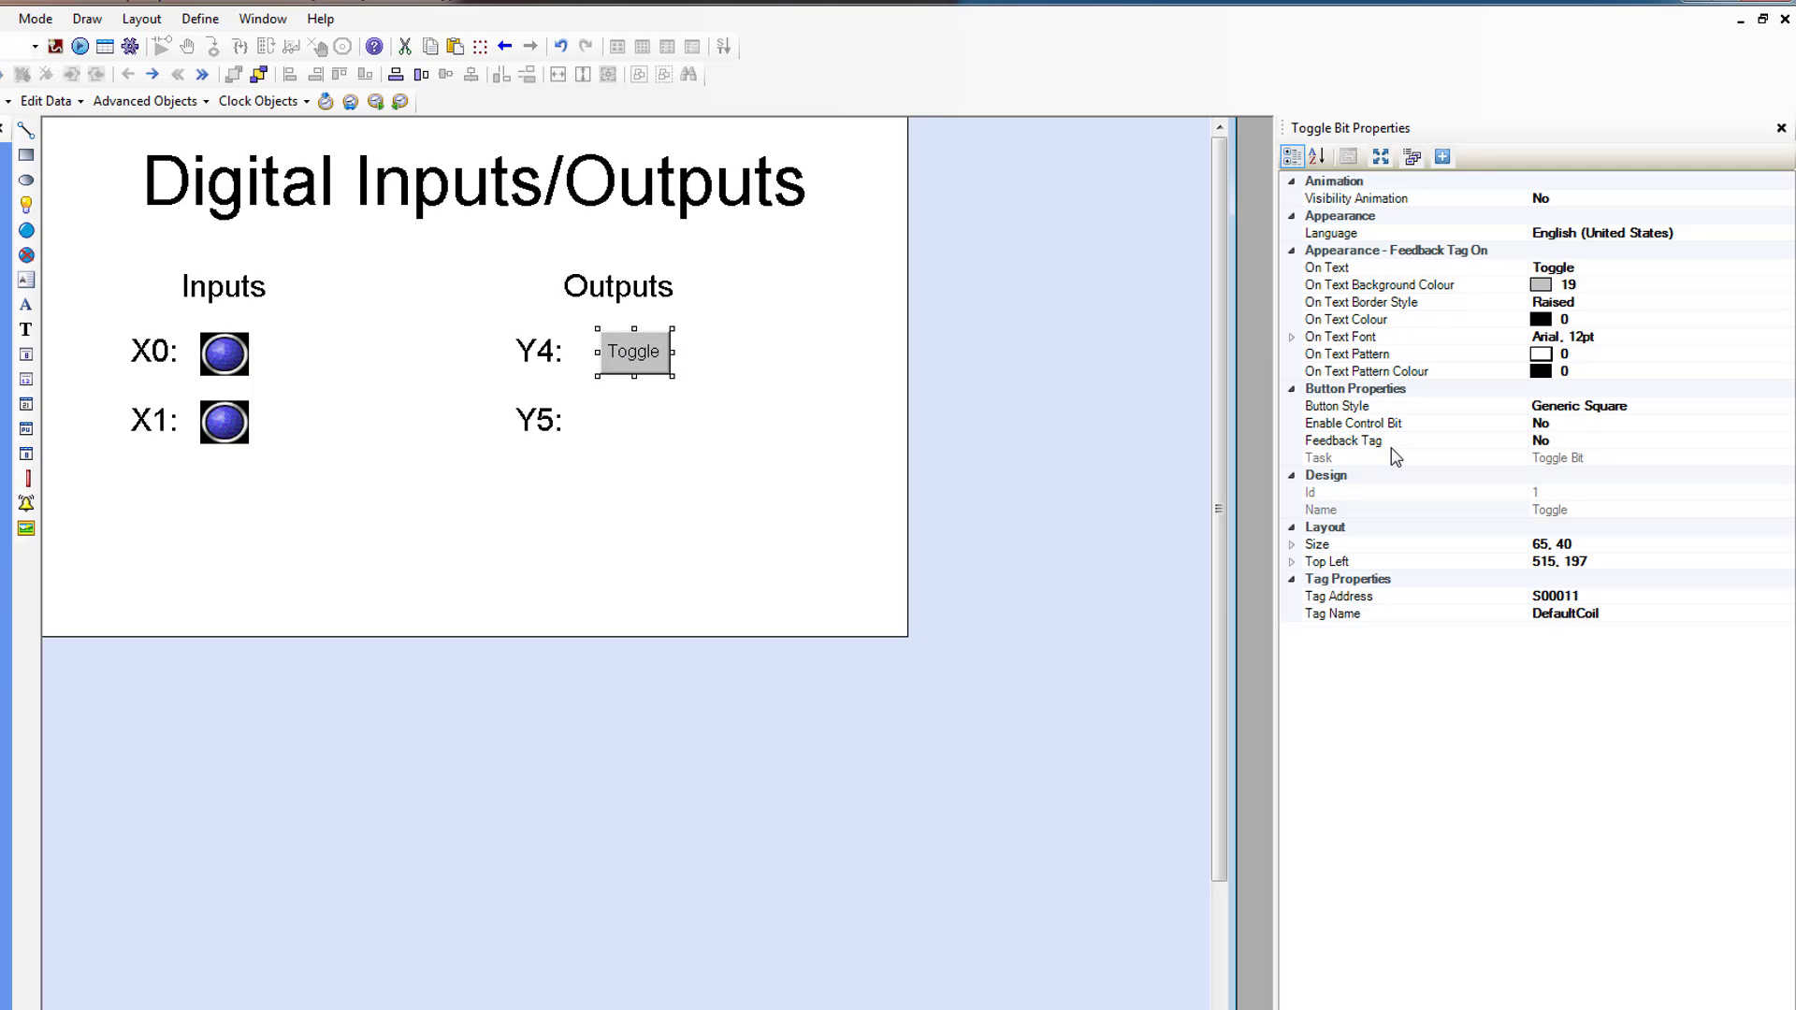
Set the Y4 button's Feedback Tag to Yes and its On Text to ON.
click(1548, 441)
click(1567, 477)
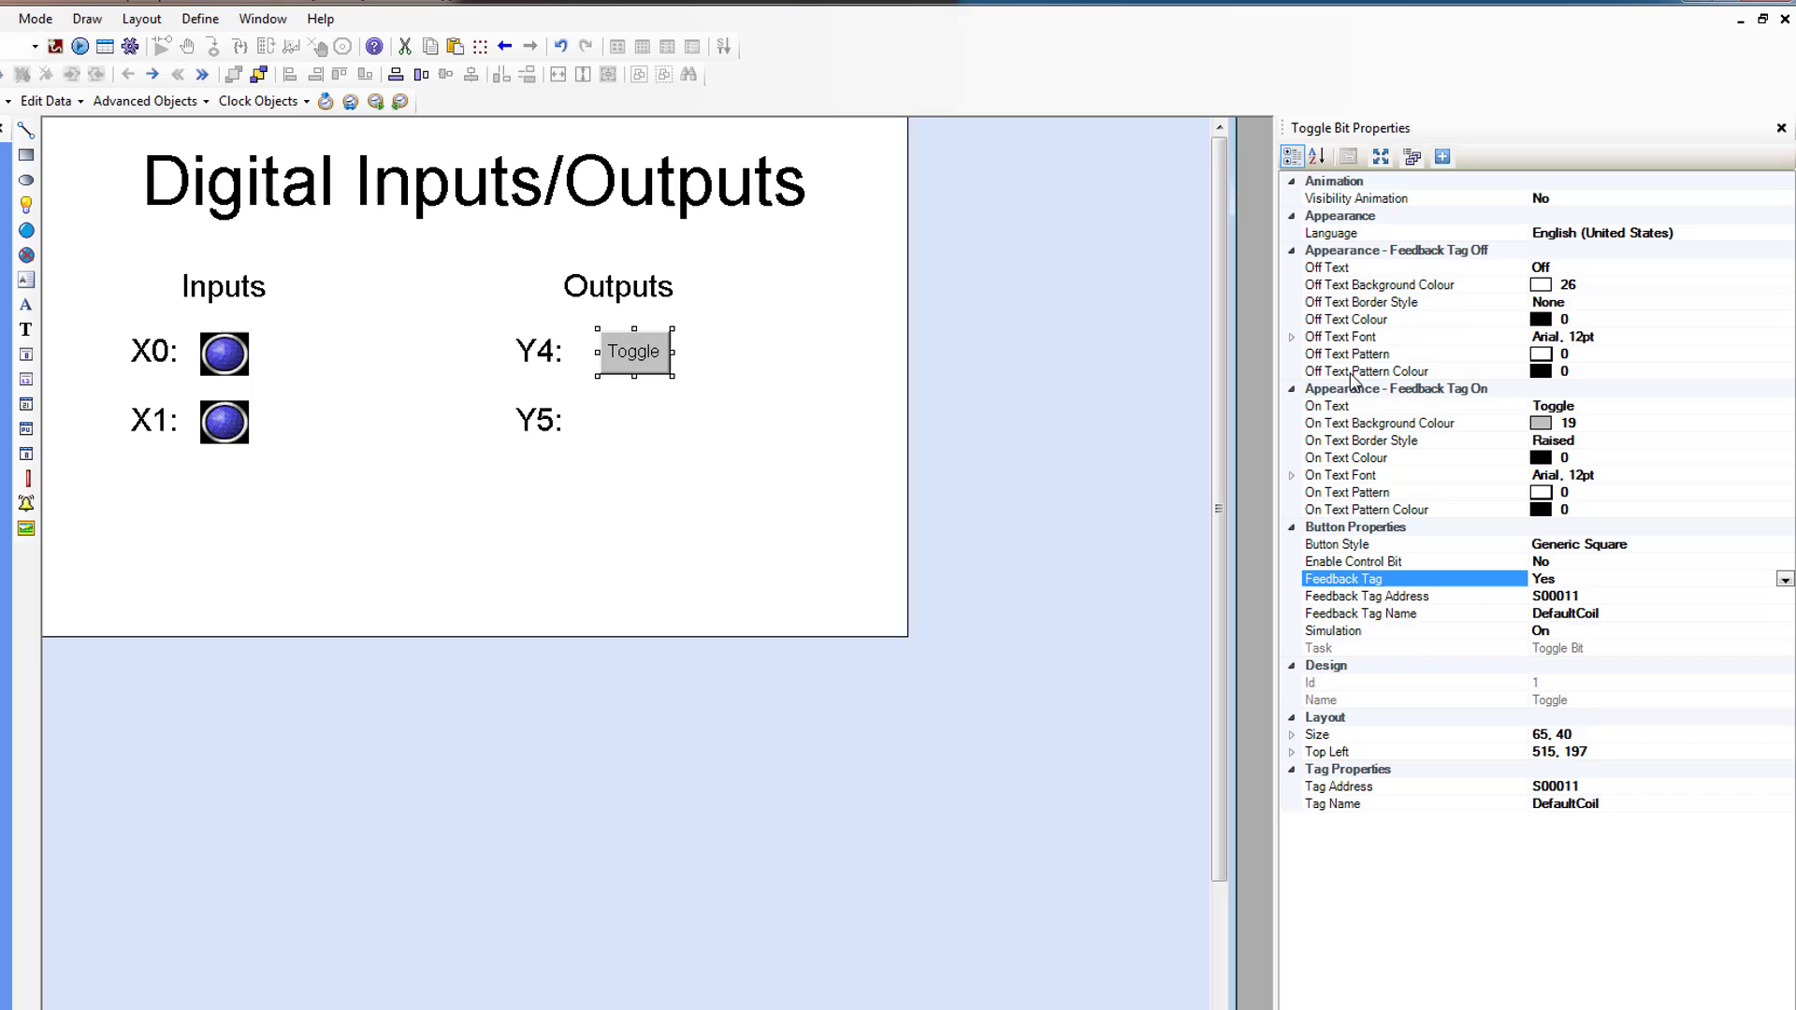
click(1583, 409)
click(1594, 404)
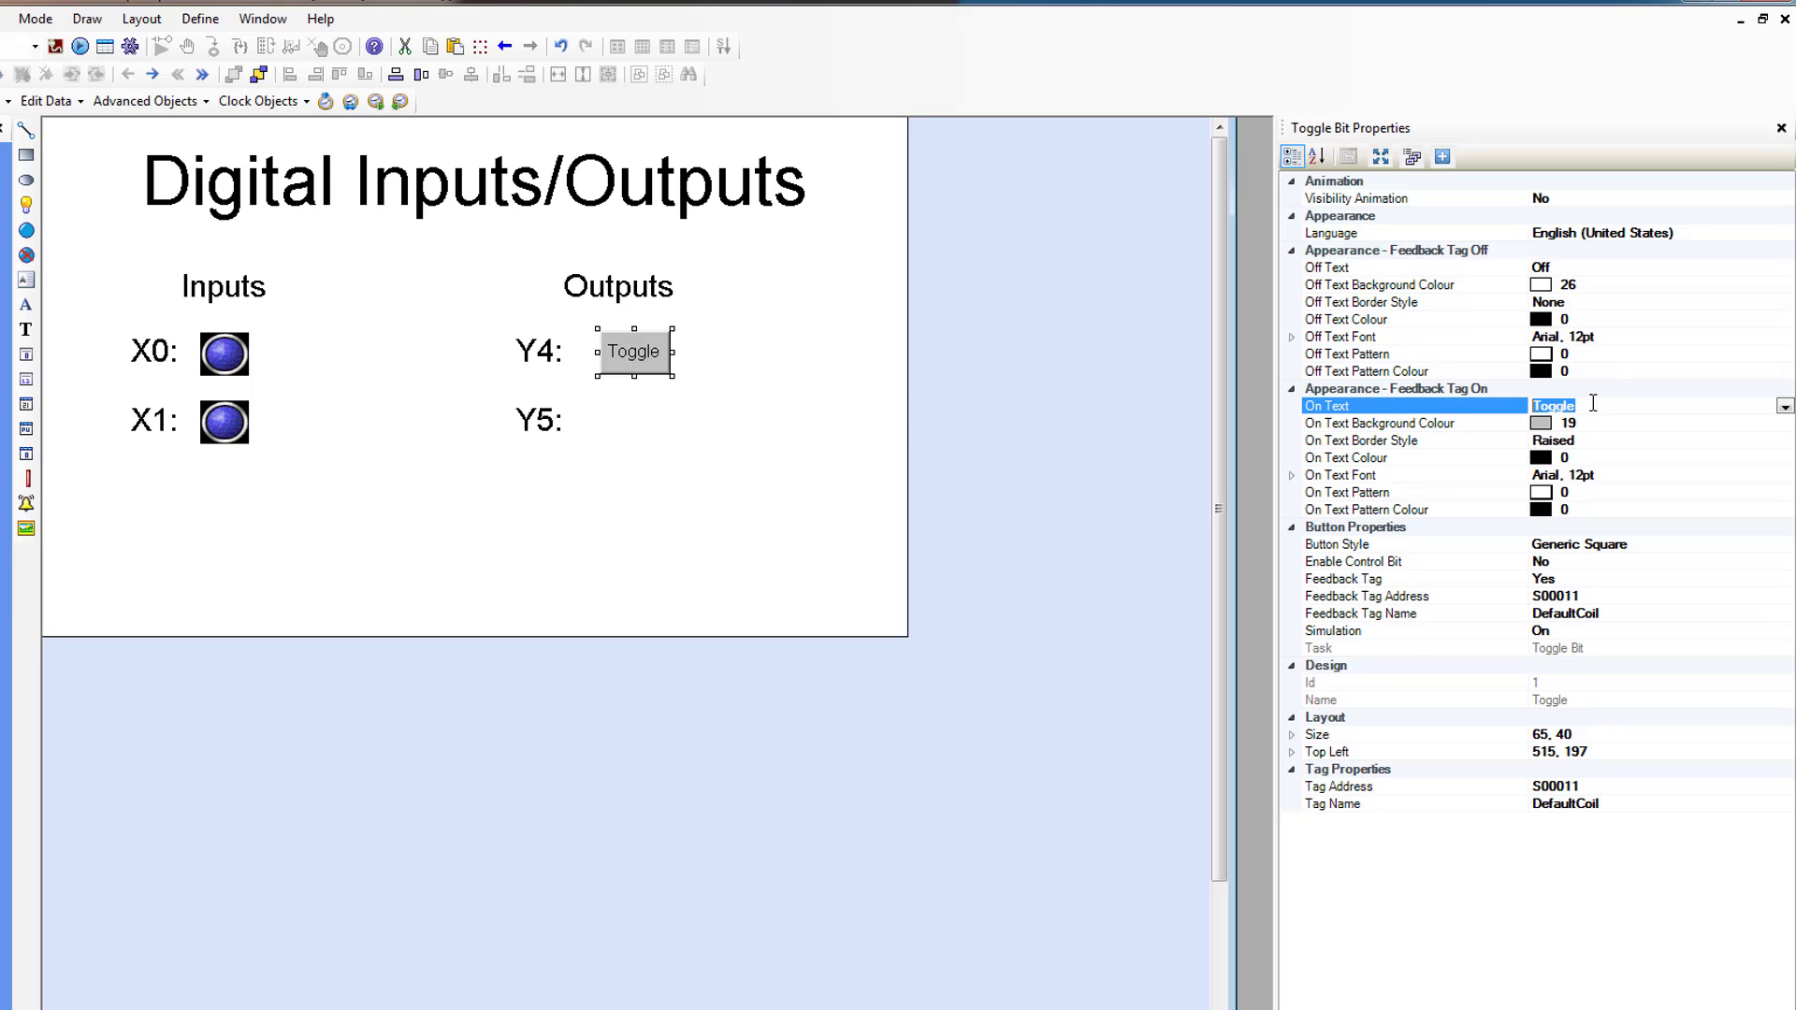
text(ON)
key(Return)
Set Bold to True in the On Text Font settings.
click(1292, 476)
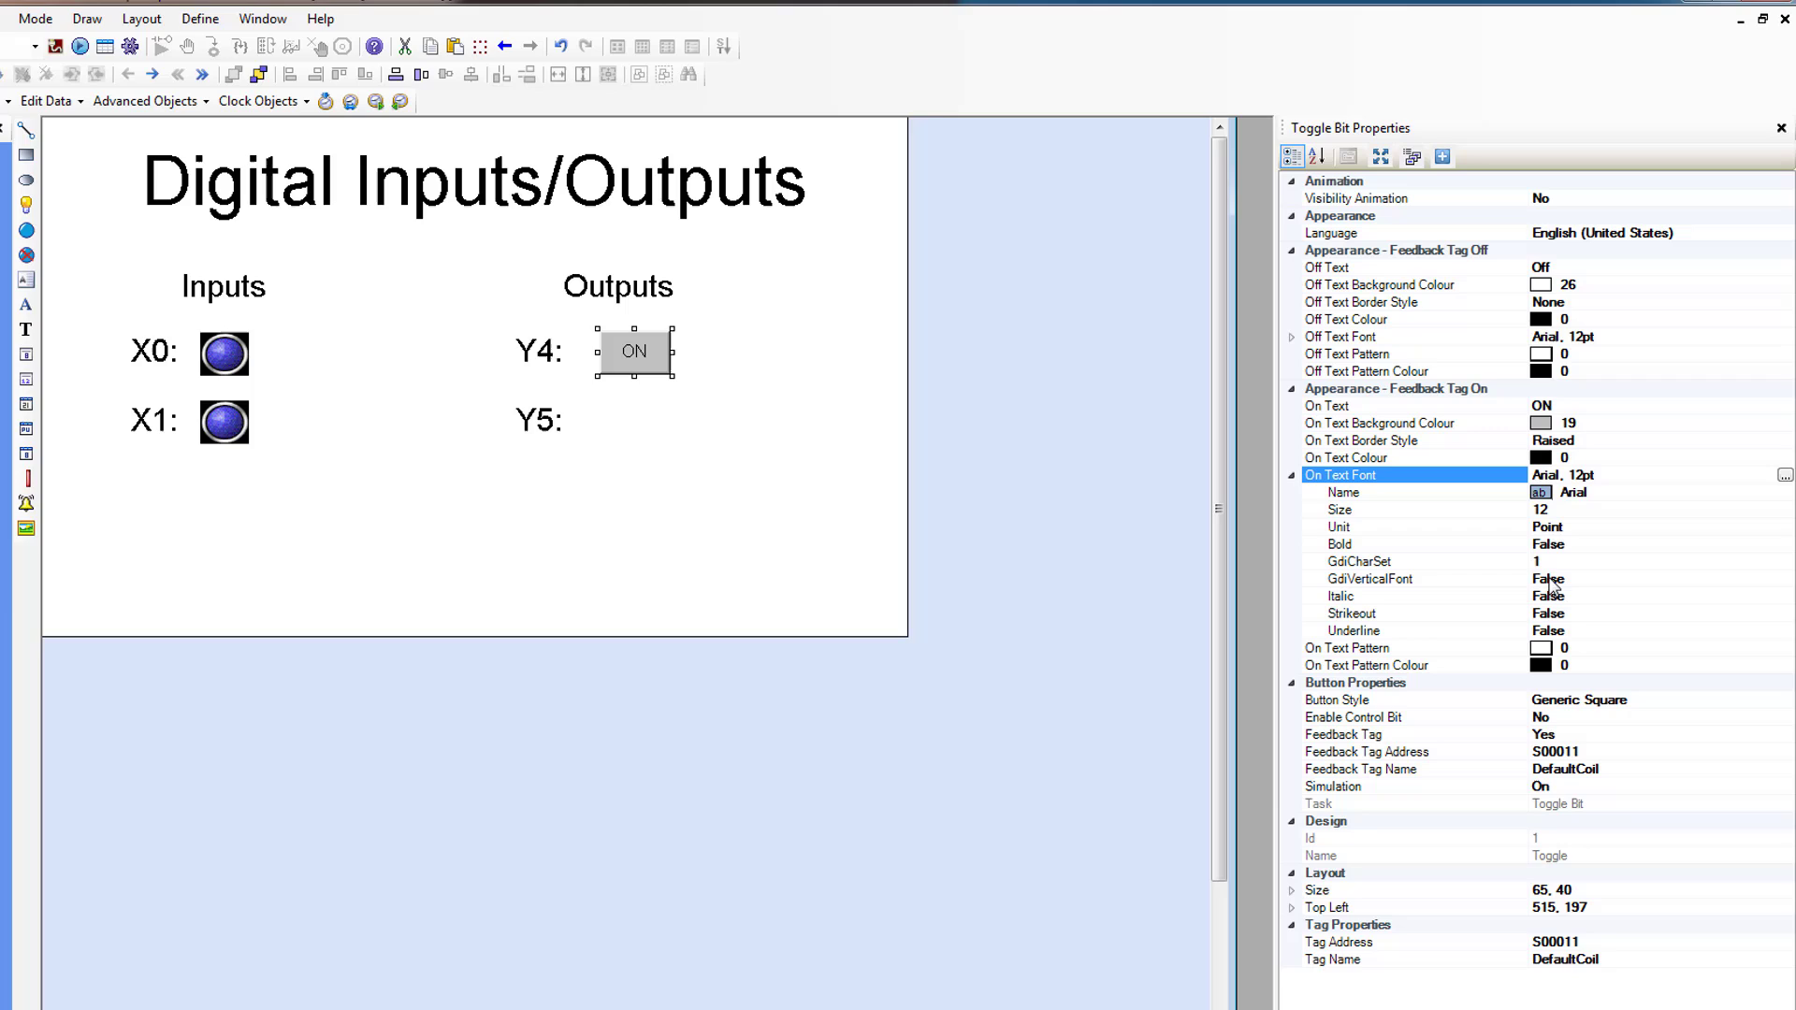
click(1560, 546)
click(1786, 545)
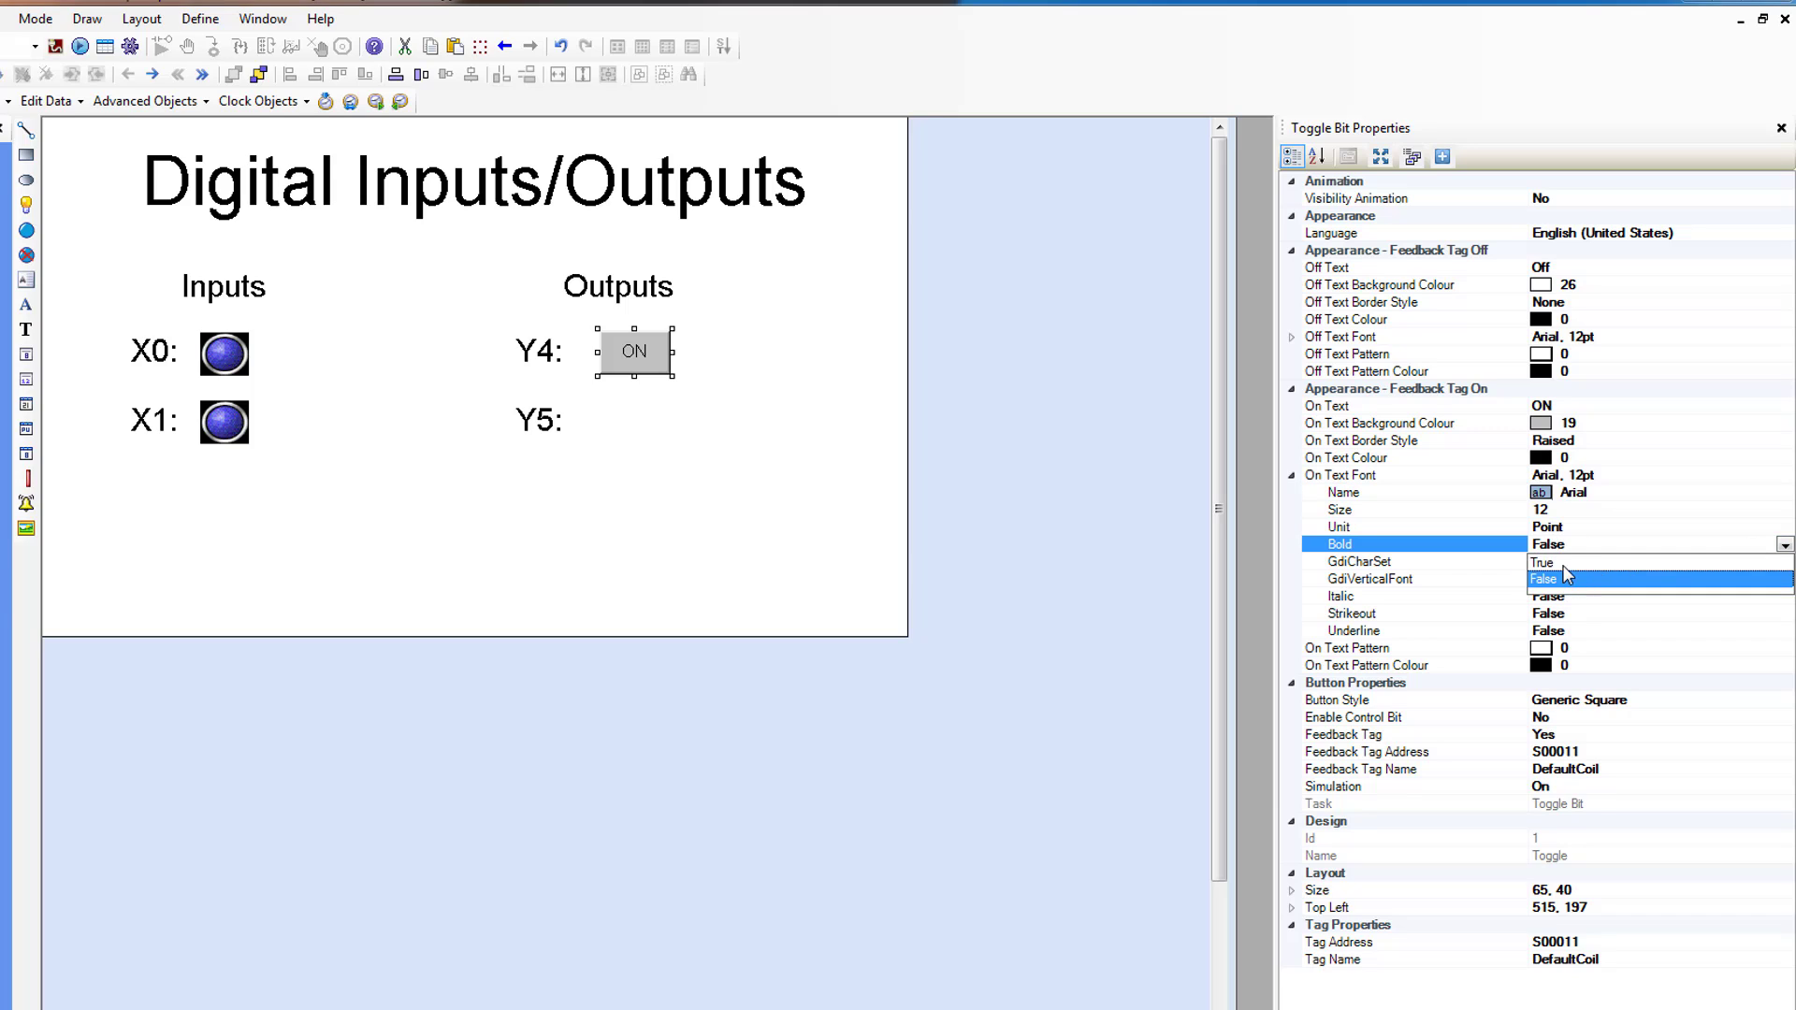
click(1554, 562)
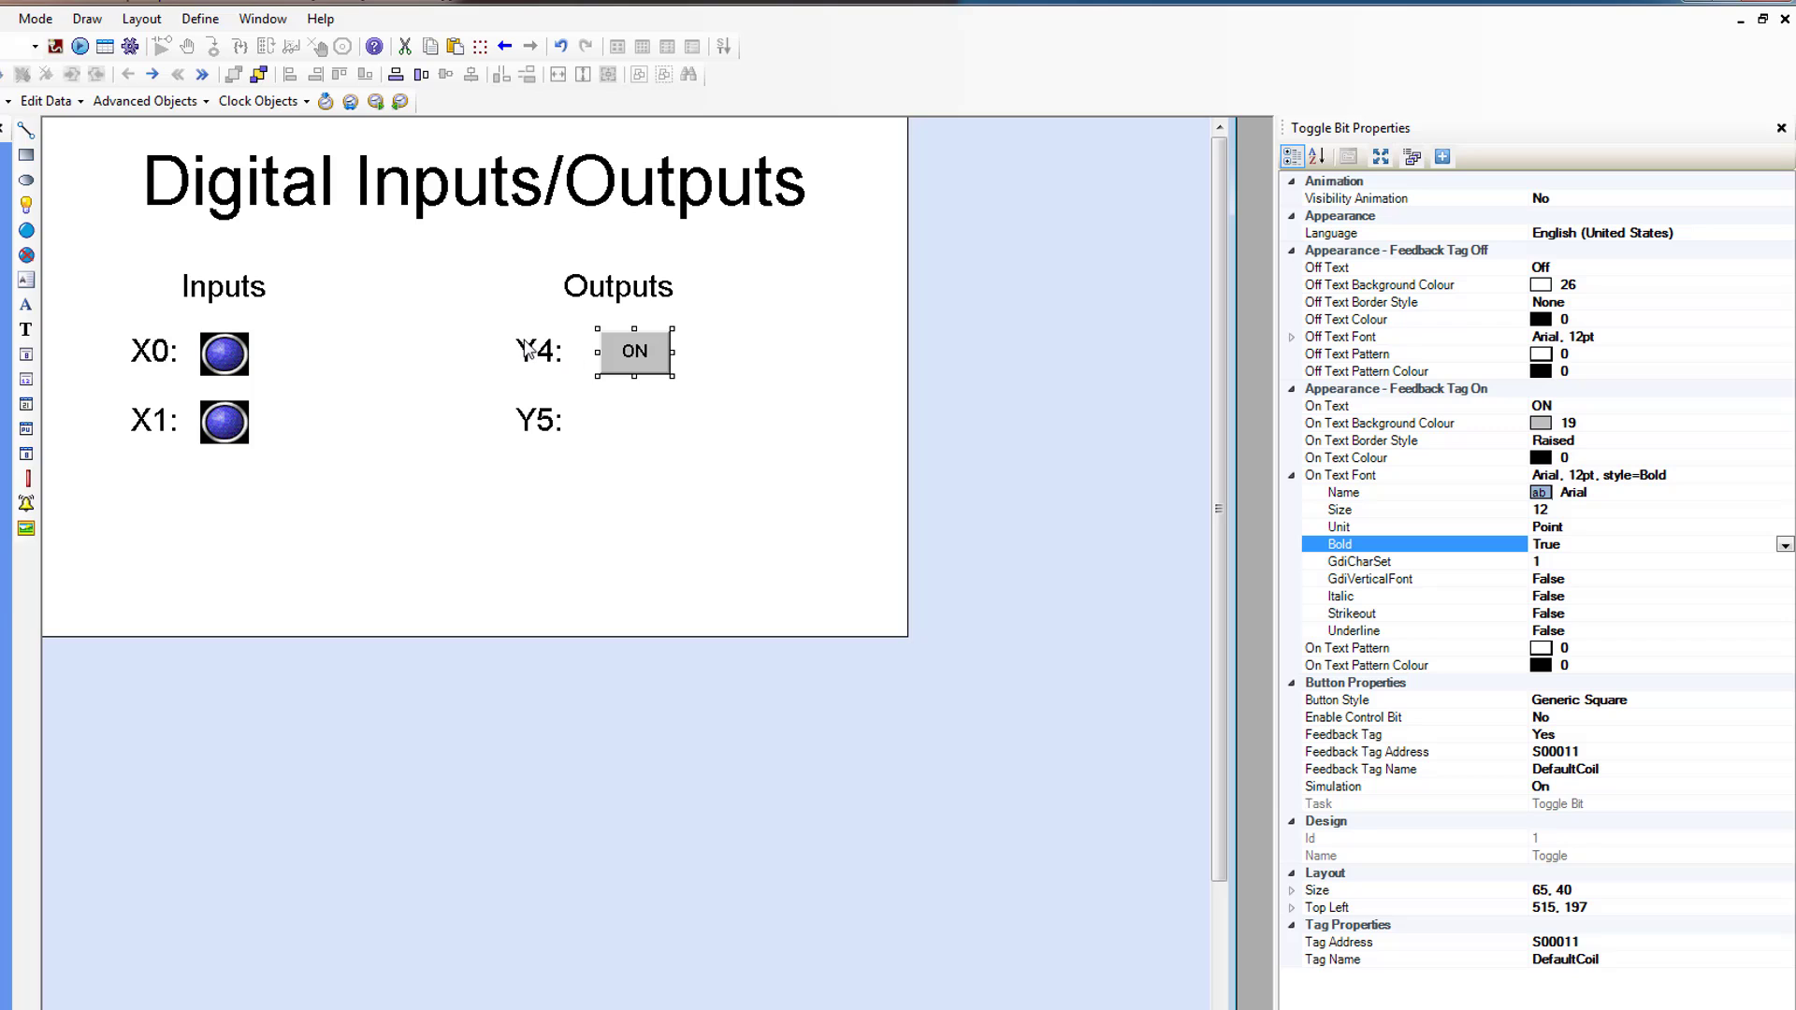
click(1583, 959)
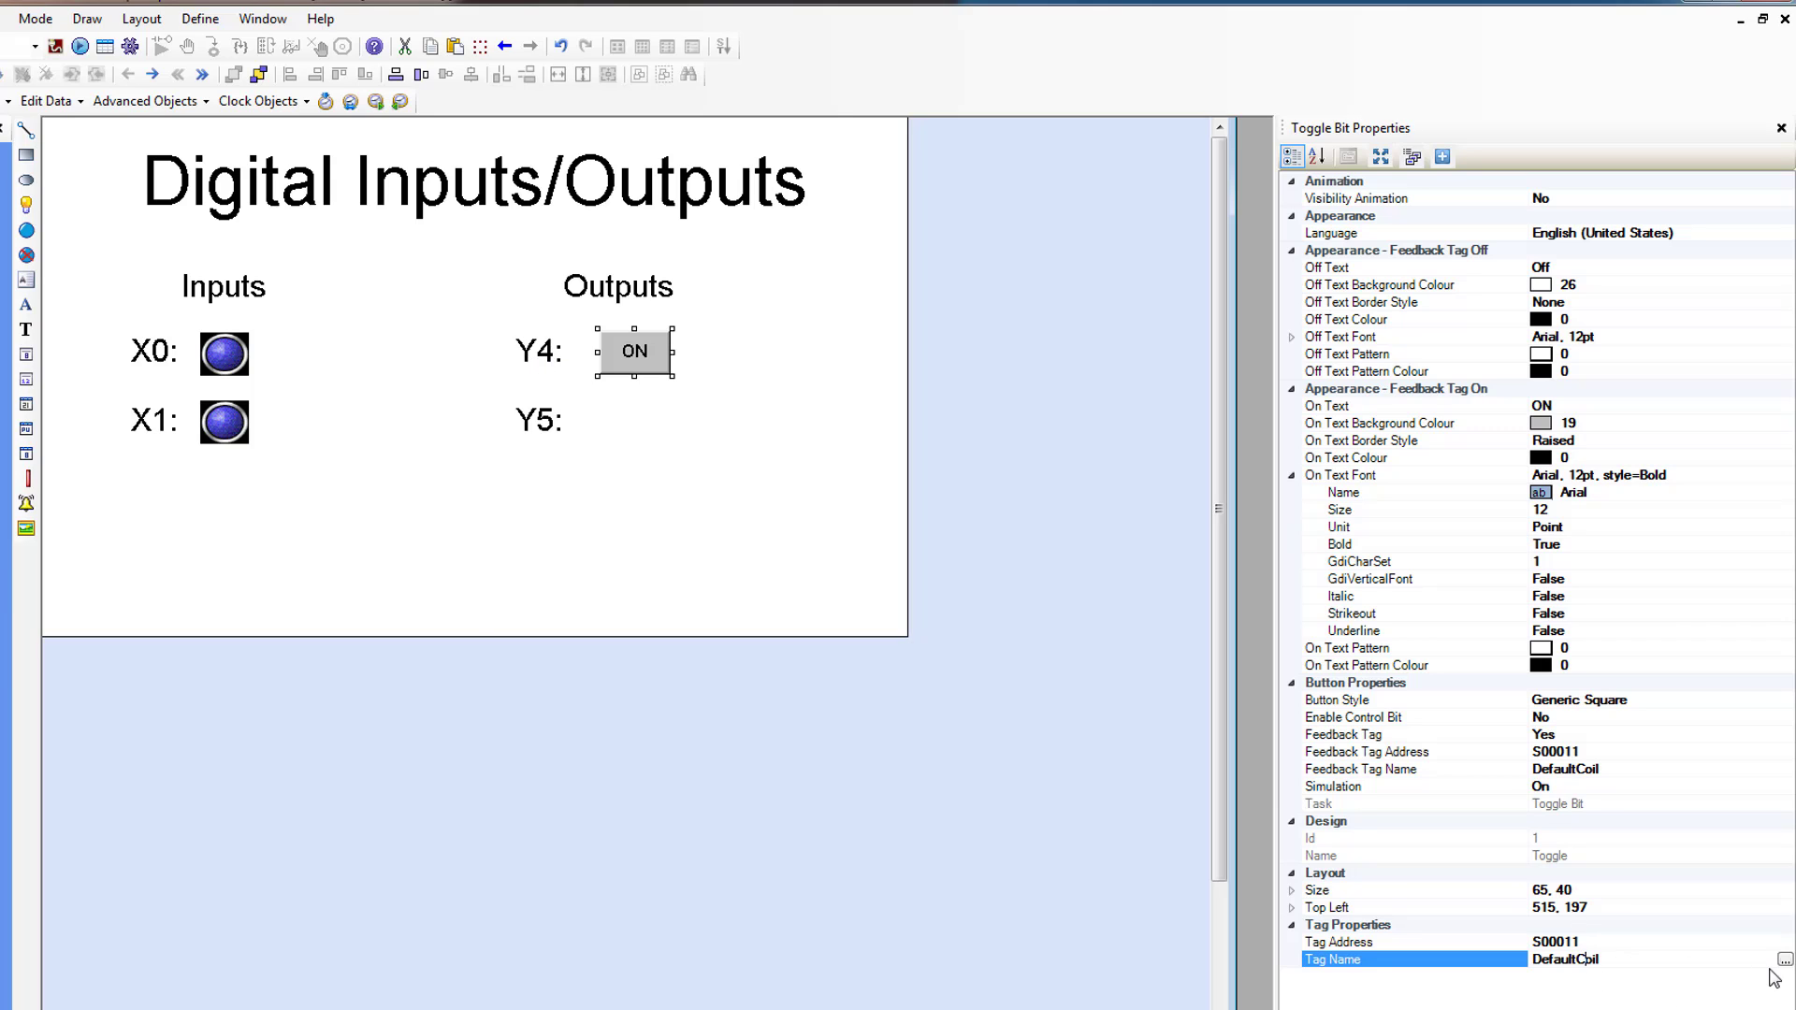
Assign tag Slot01-OP_Coil_00004 as the Y4 button's Tag Name.
click(1785, 961)
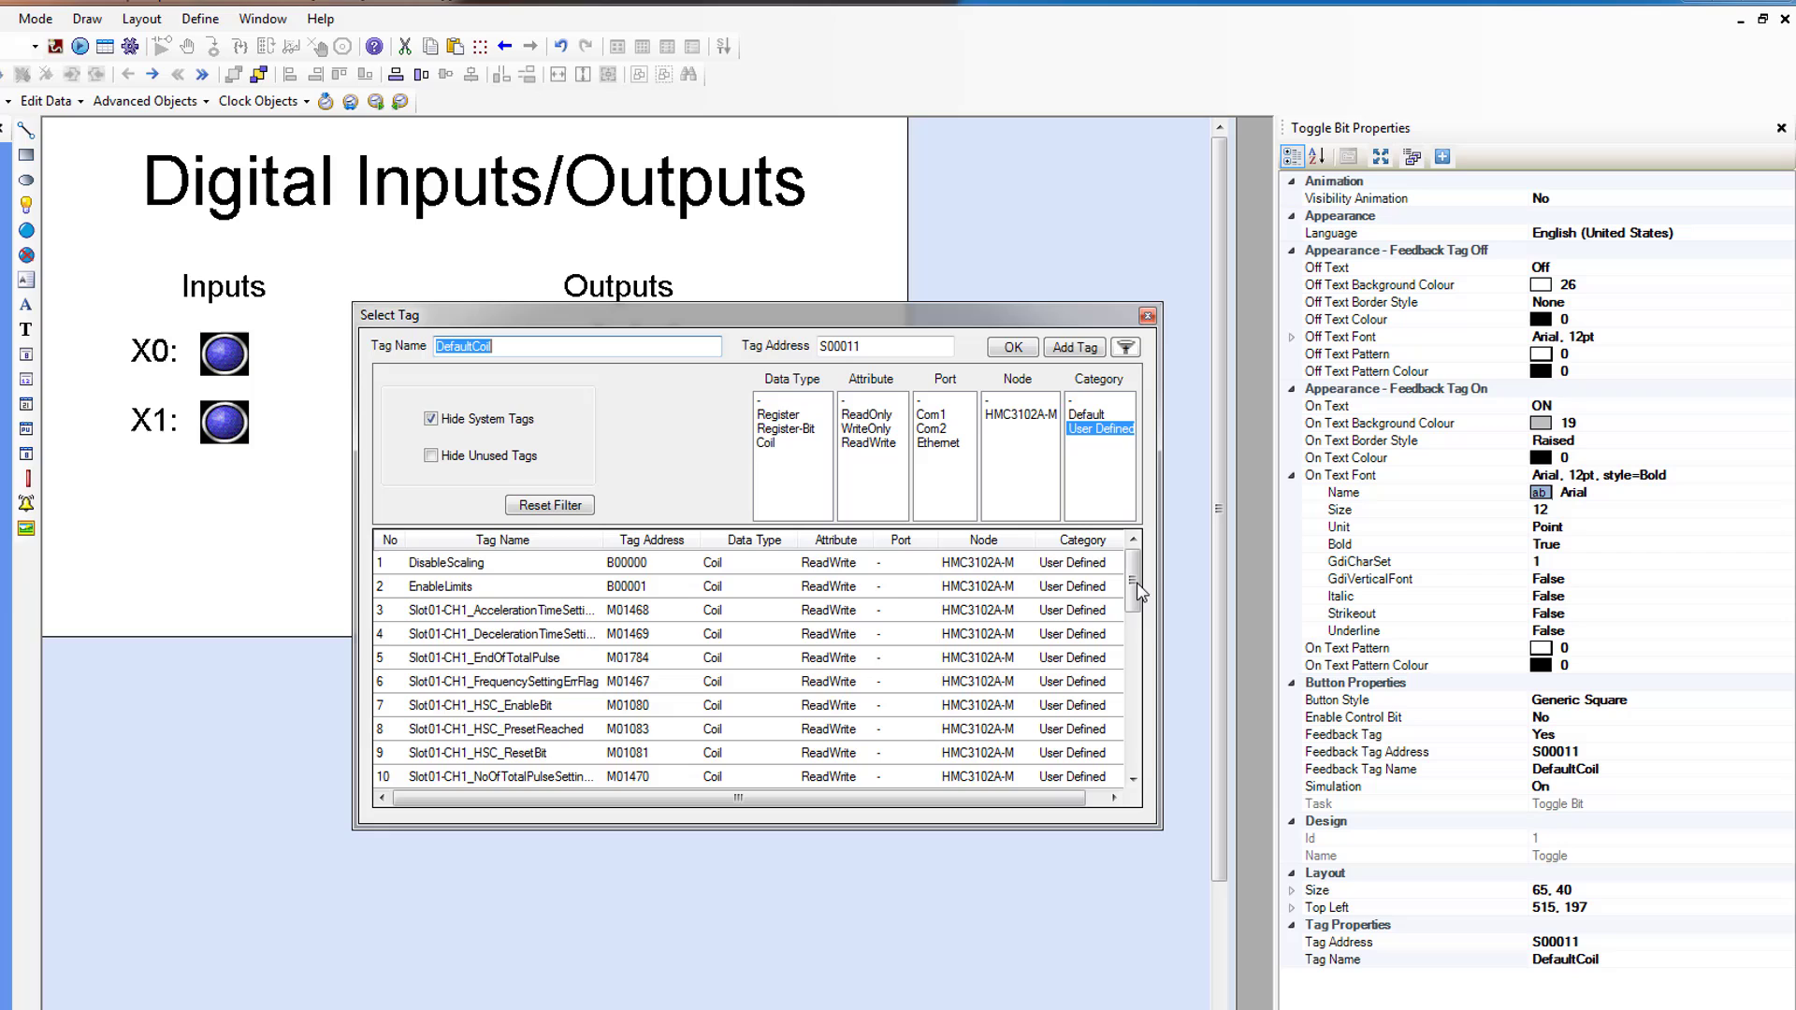
drag(1138, 592, 1110, 773)
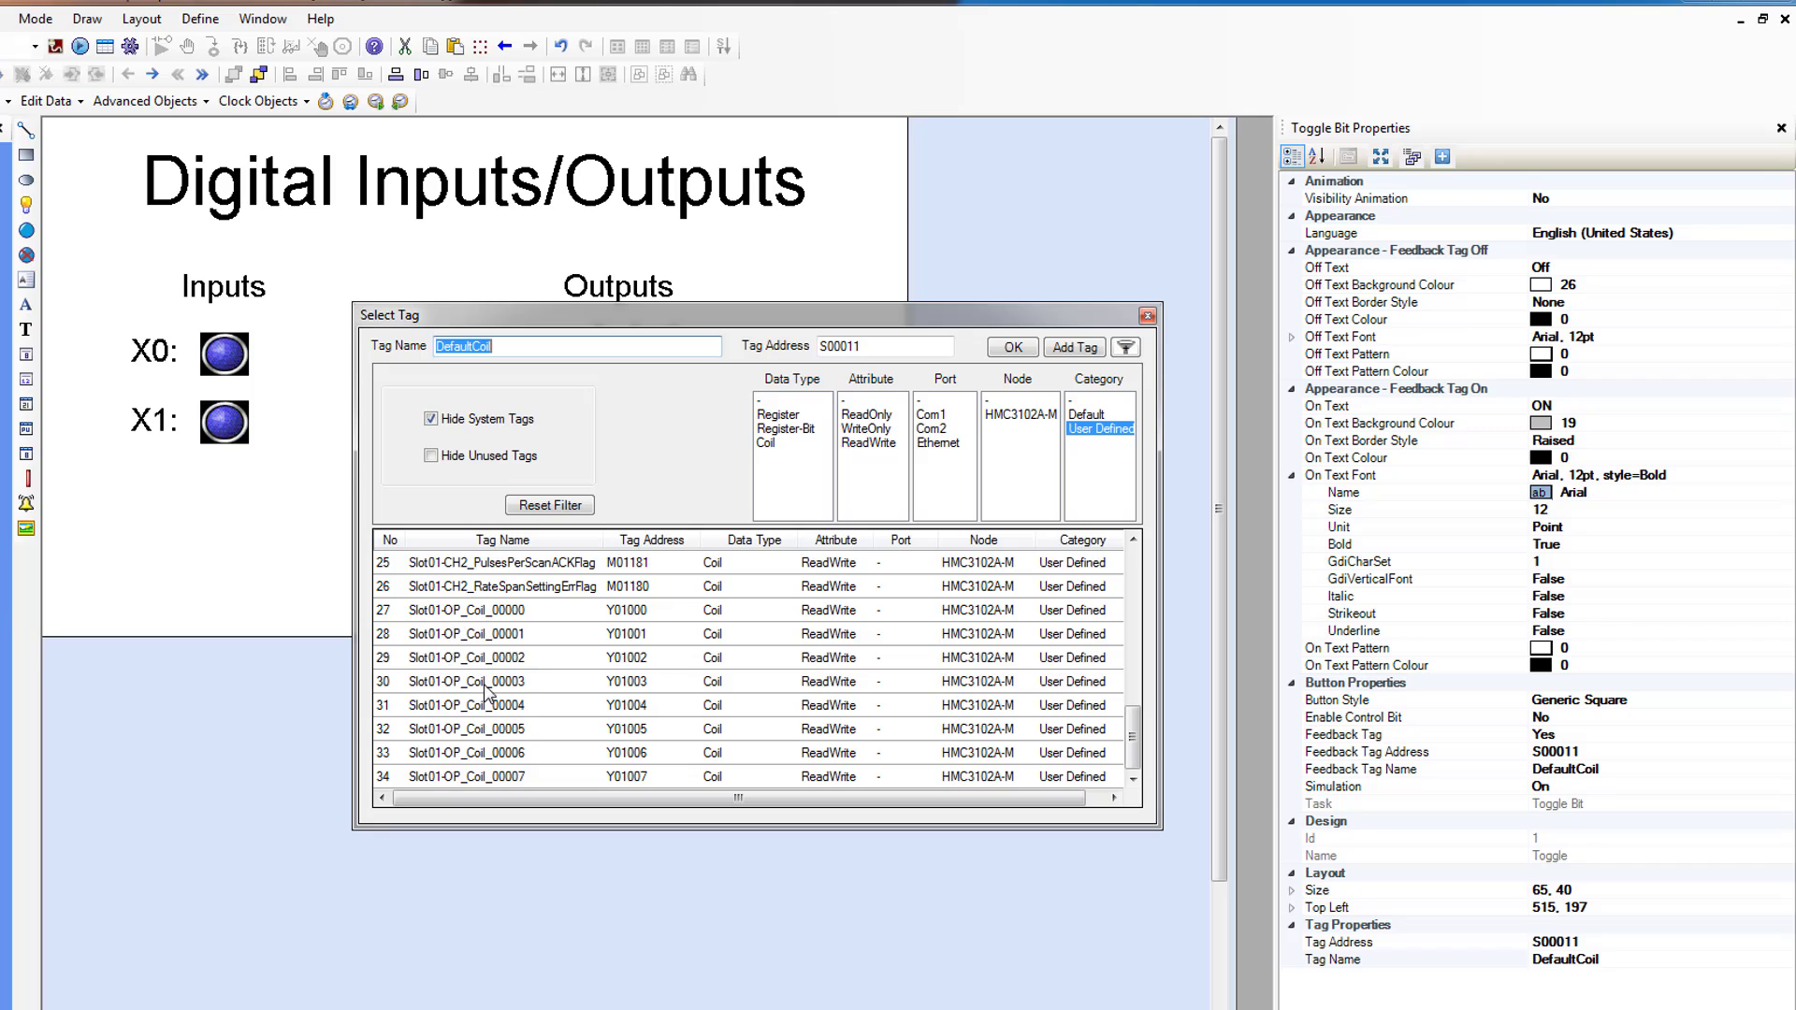
click(500, 705)
double_click(500, 708)
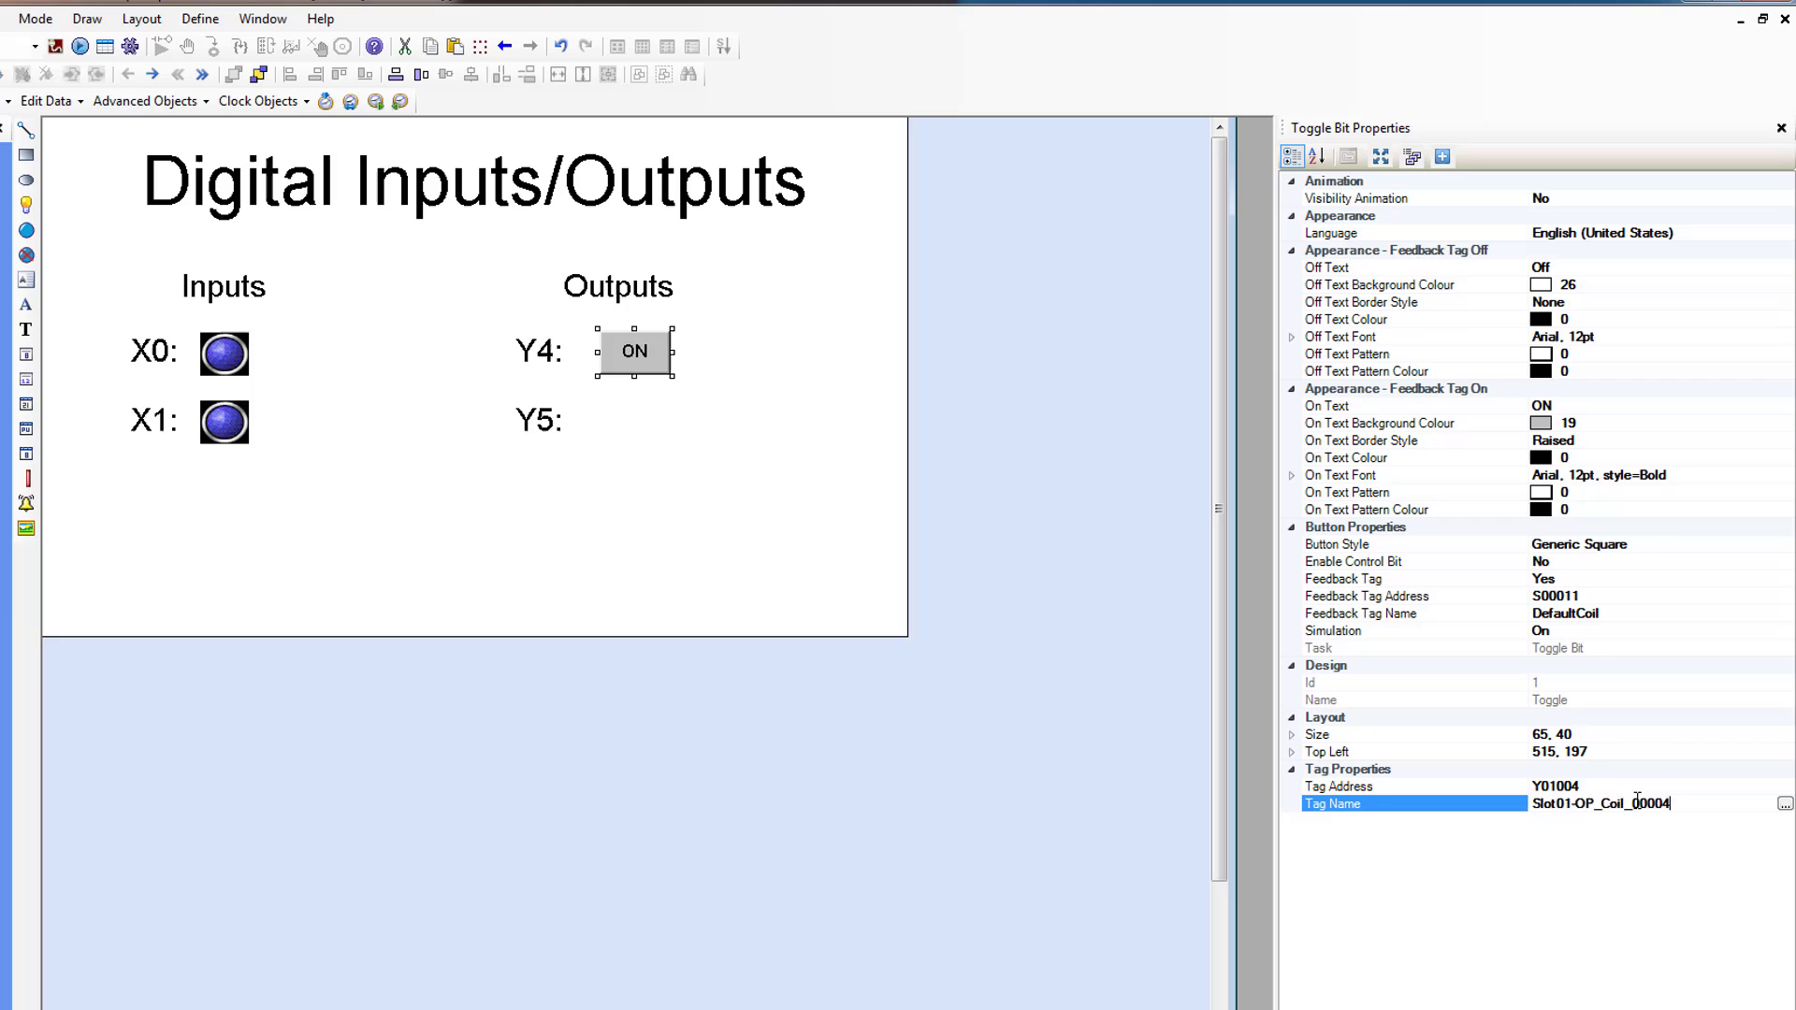
Copy Slot01-OP_Coil_00004 into the button's Feedback Tag Name.
click(1382, 797)
key(ctrl+c)
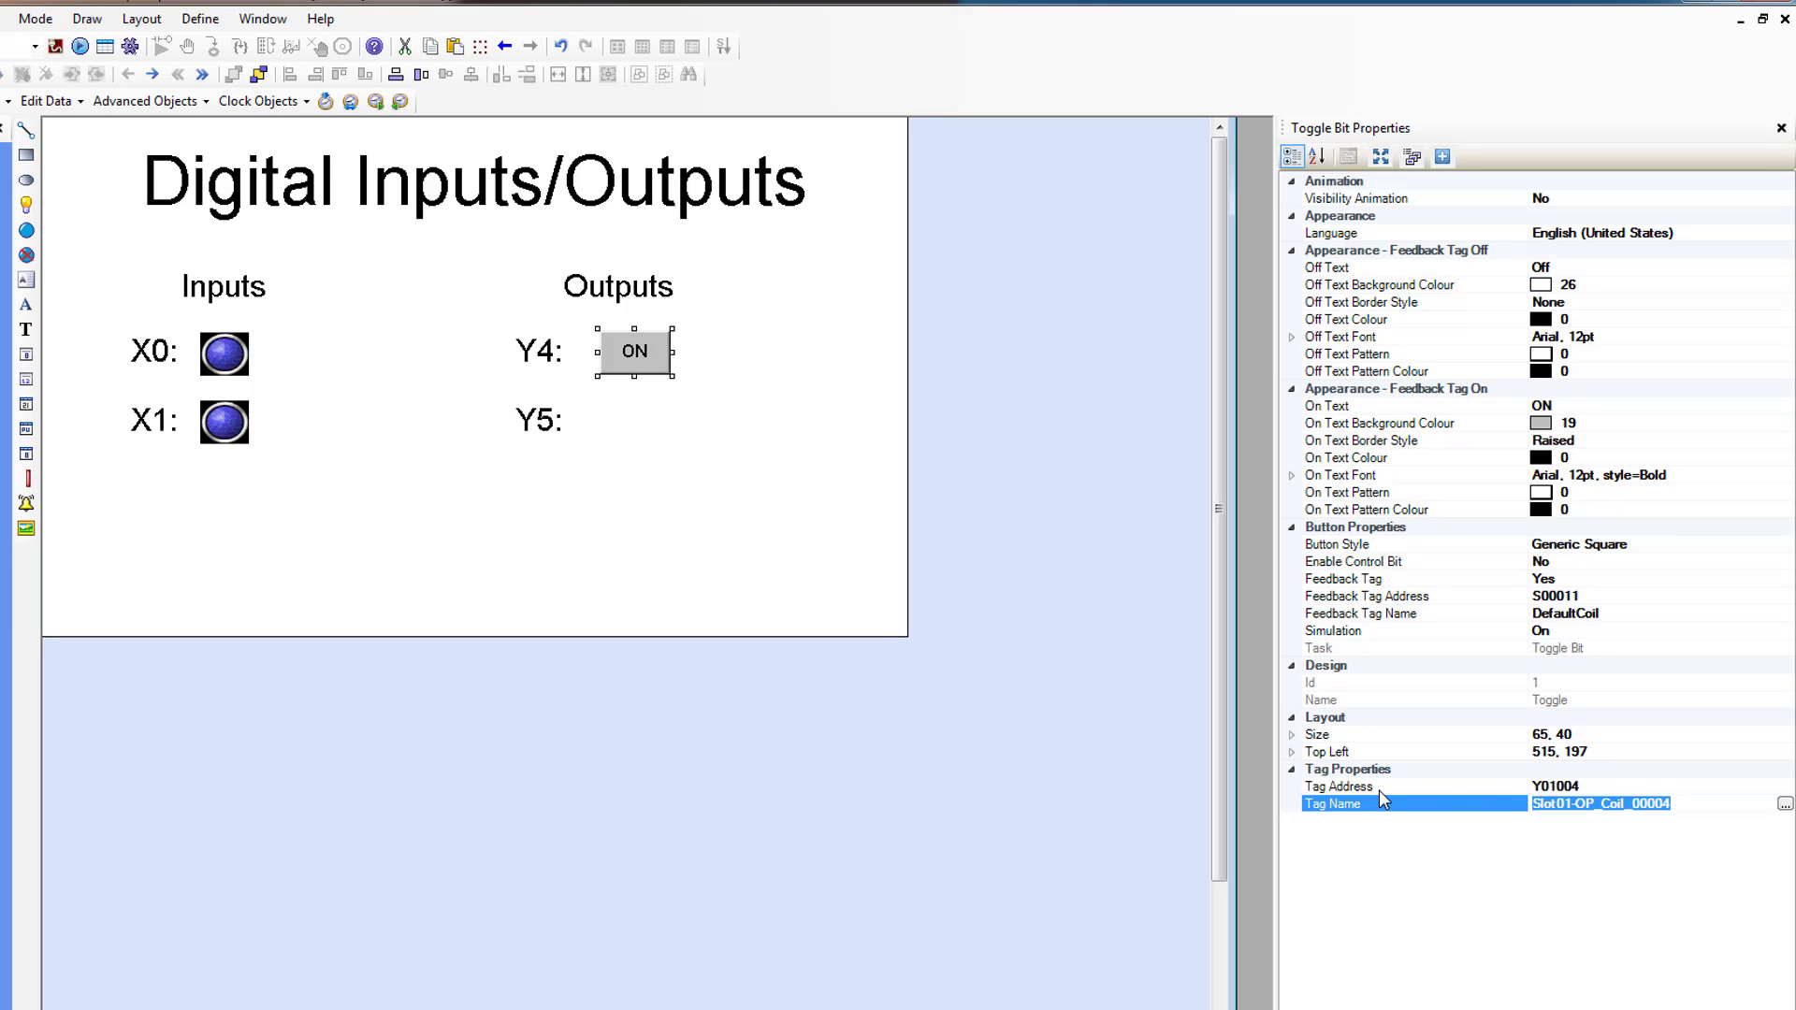
click(1566, 615)
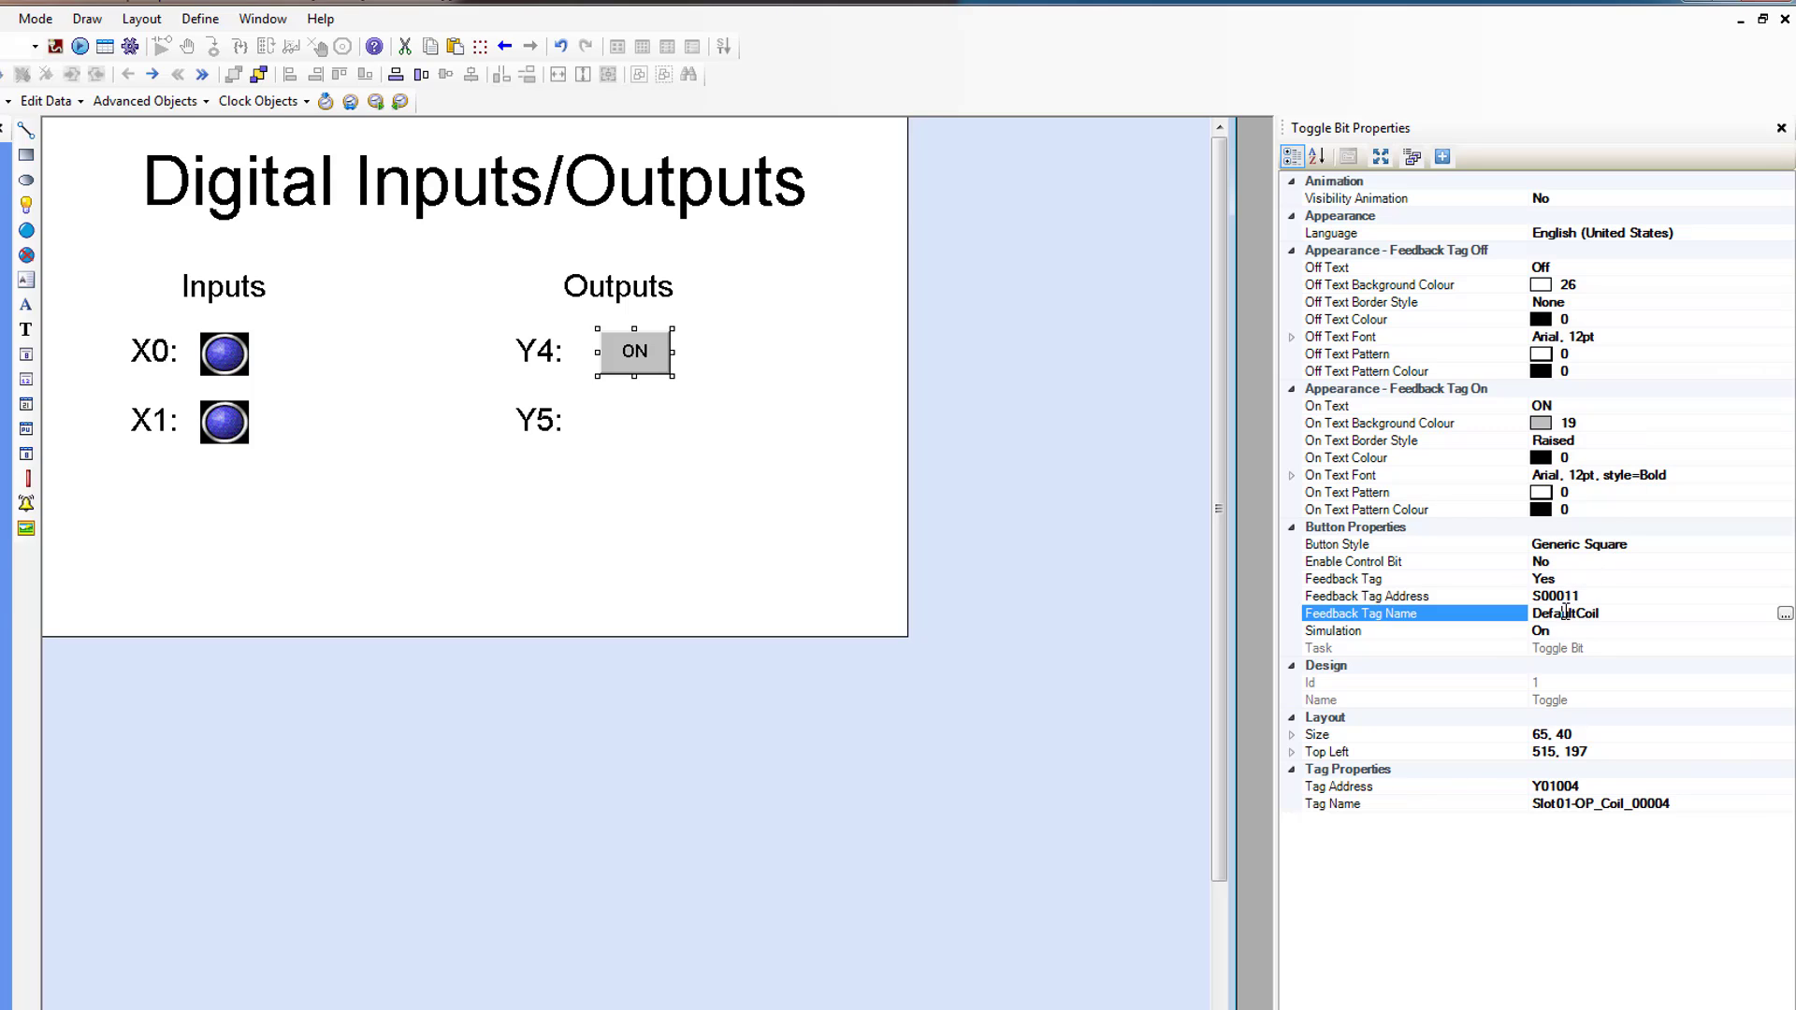
key(ctrl+a)
key(ctrl+v)
key(Return)
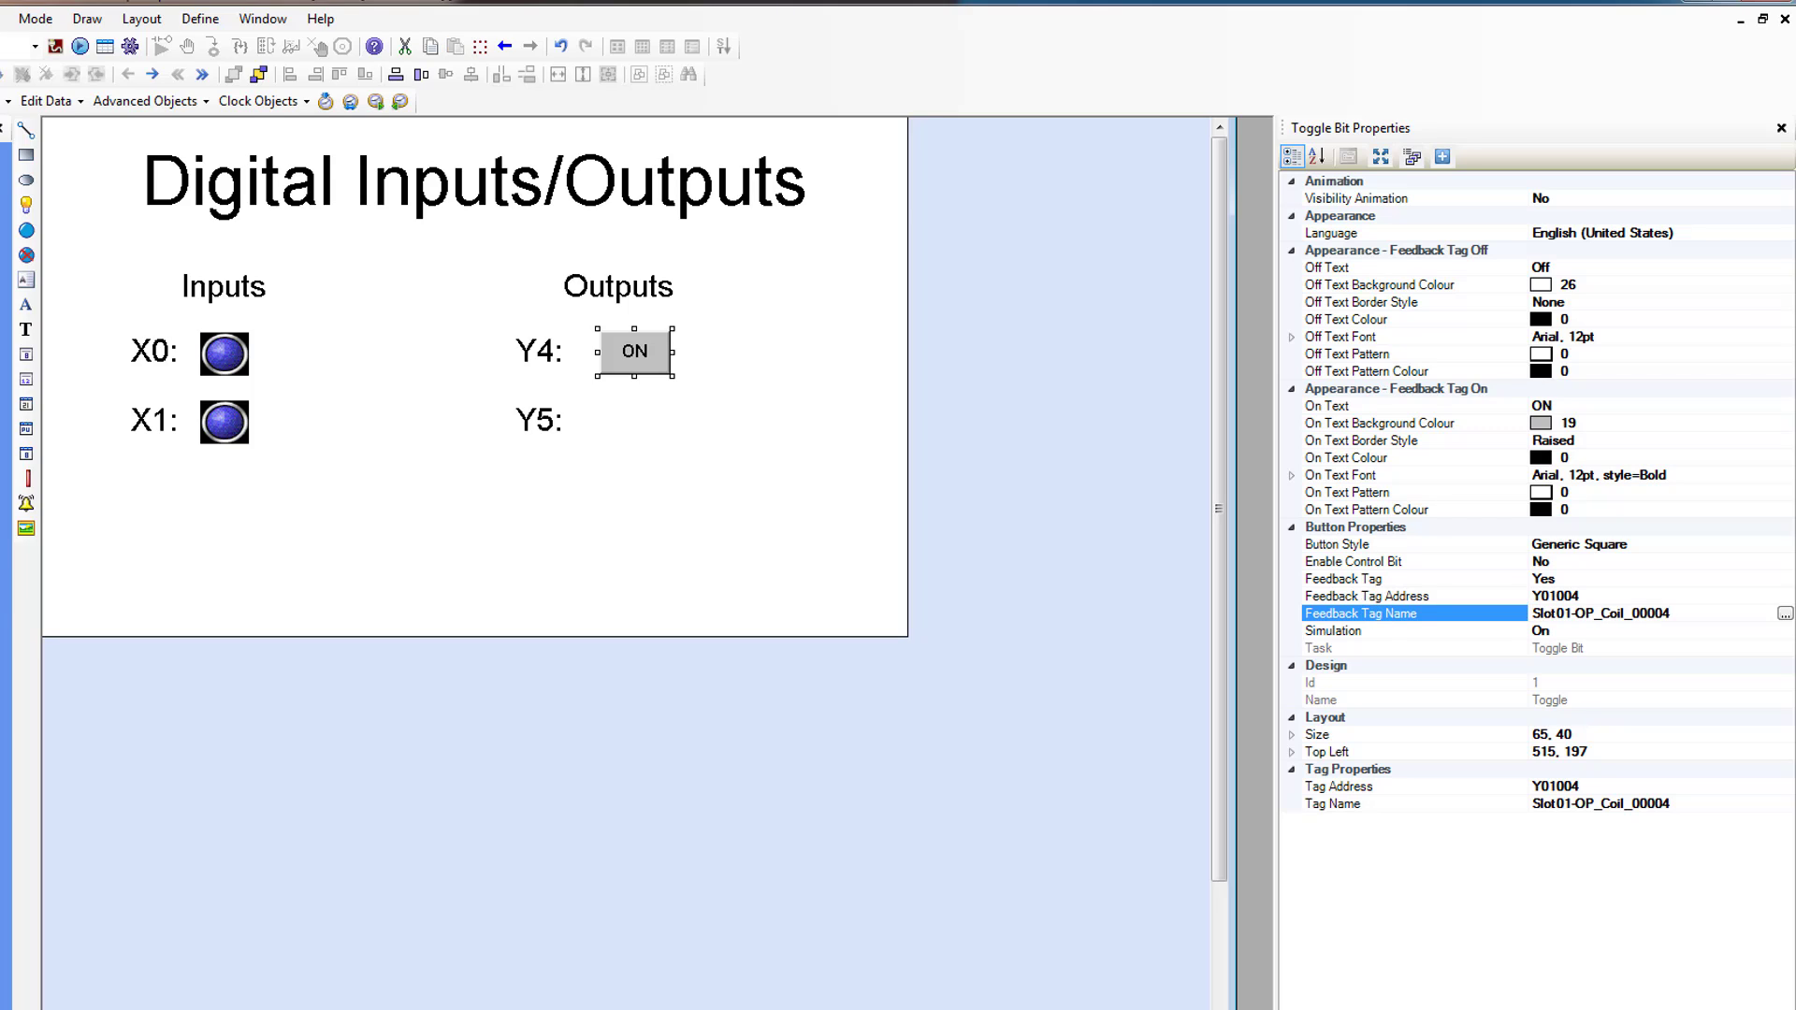
click(574, 514)
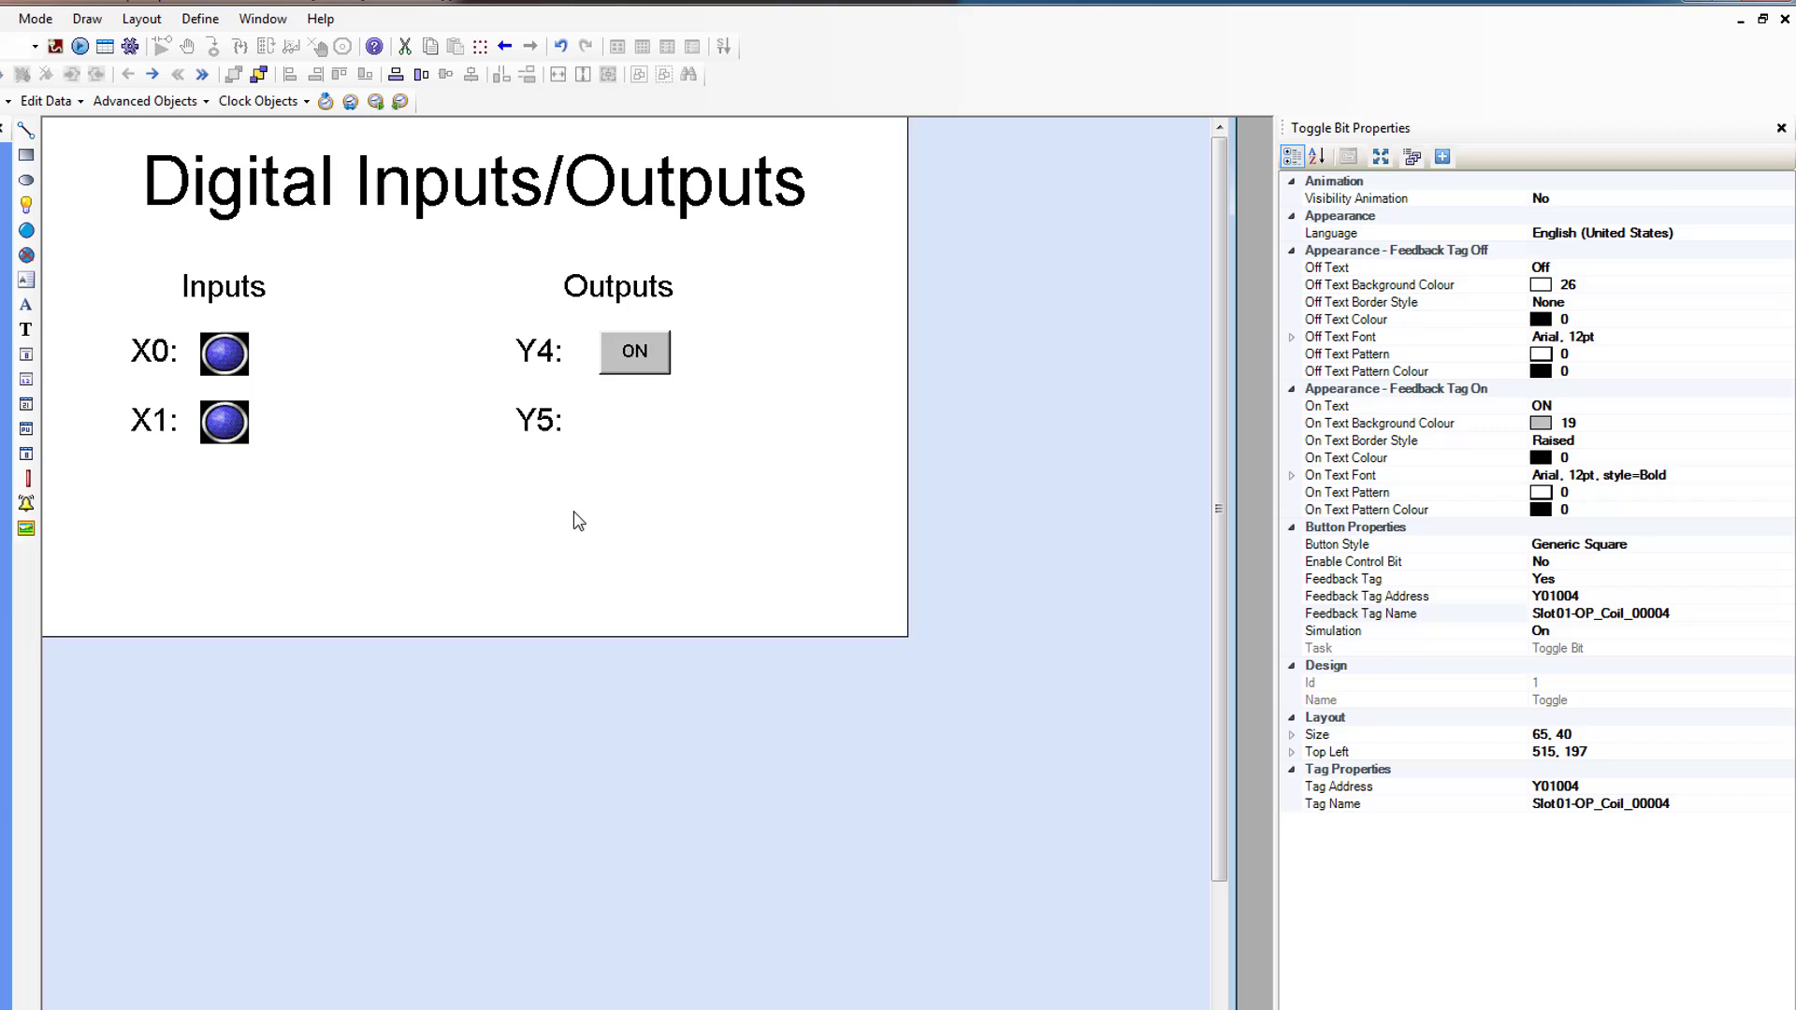
Copy the Y4 ON button and paste the copy beside Y5.
right_click(633, 363)
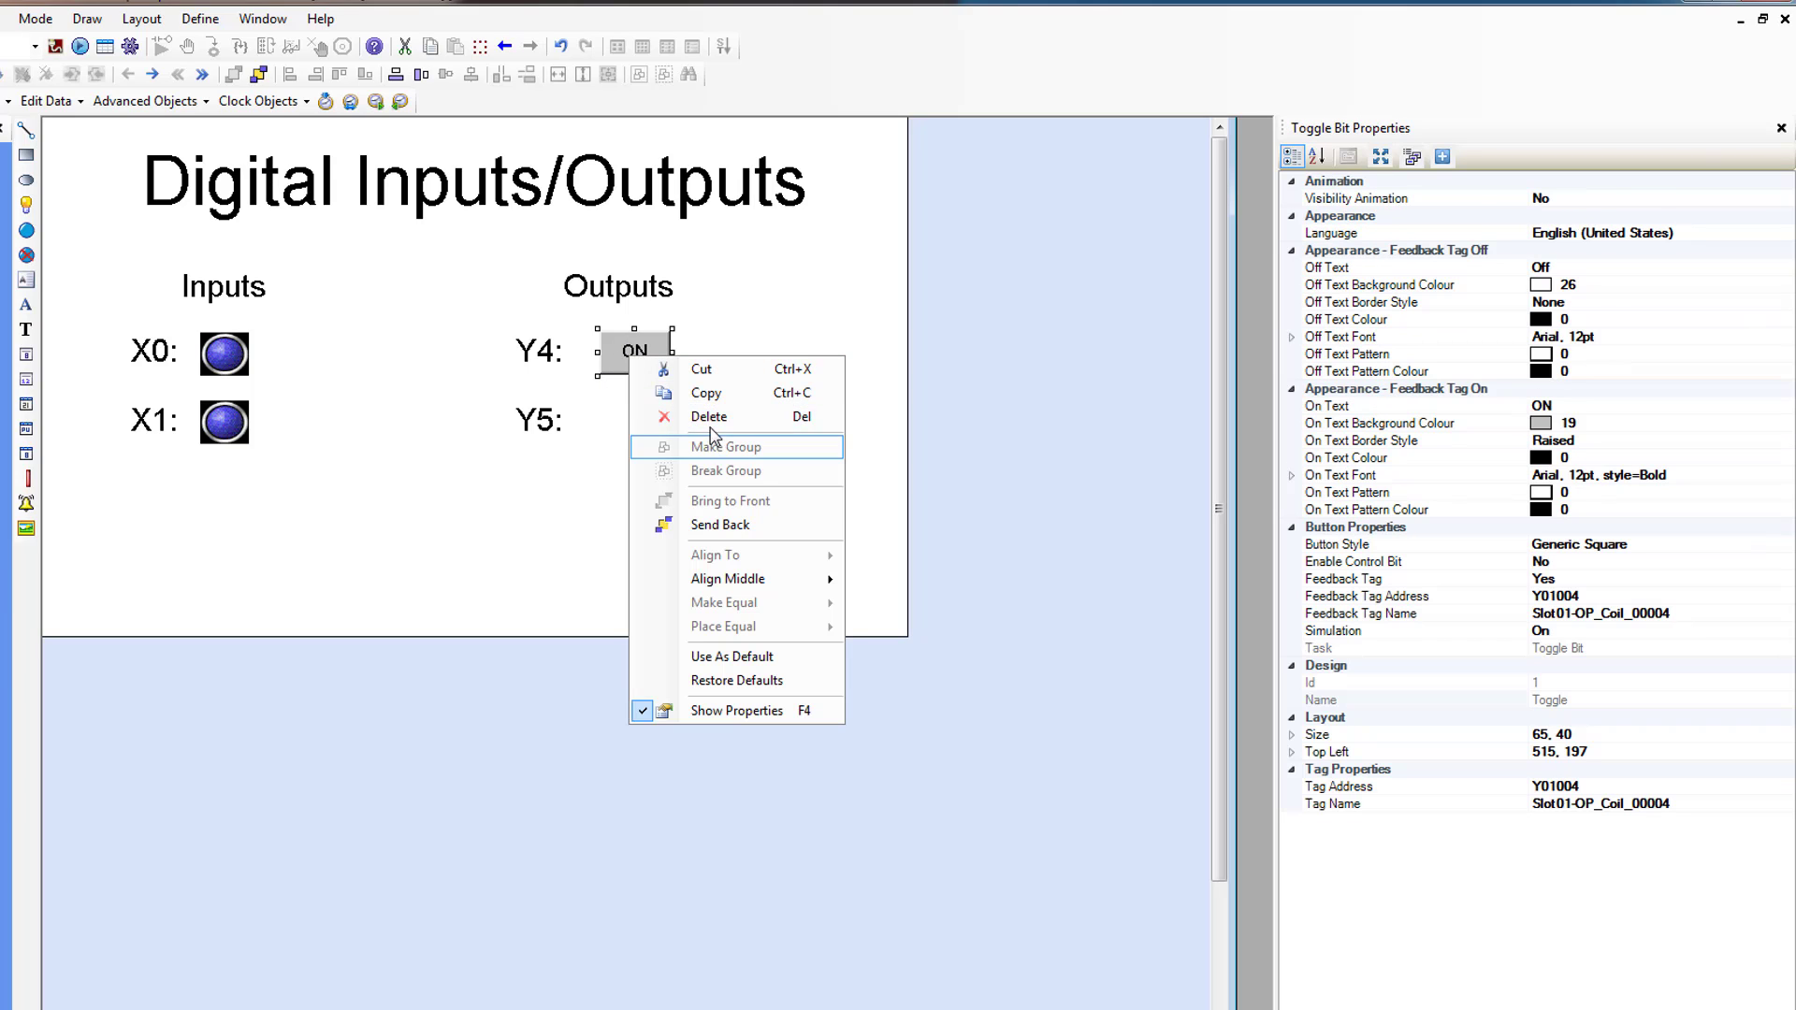
click(660, 398)
right_click(659, 435)
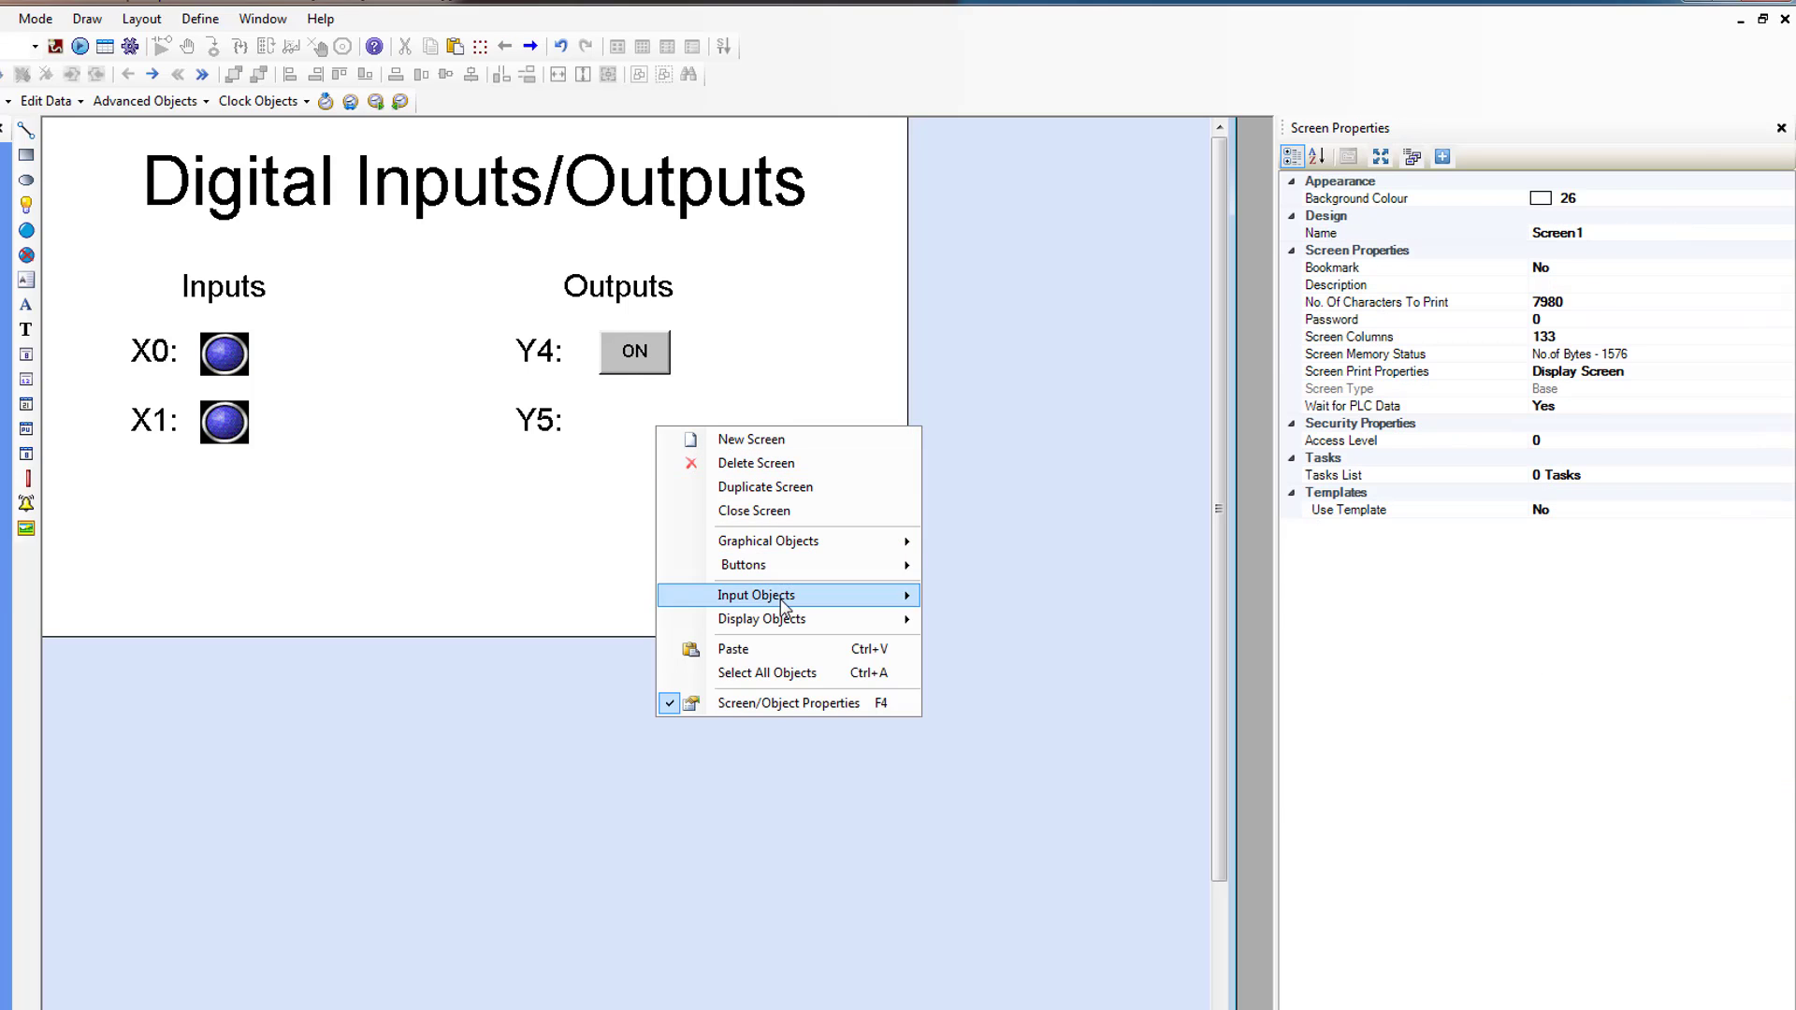
click(697, 634)
drag(620, 369, 634, 419)
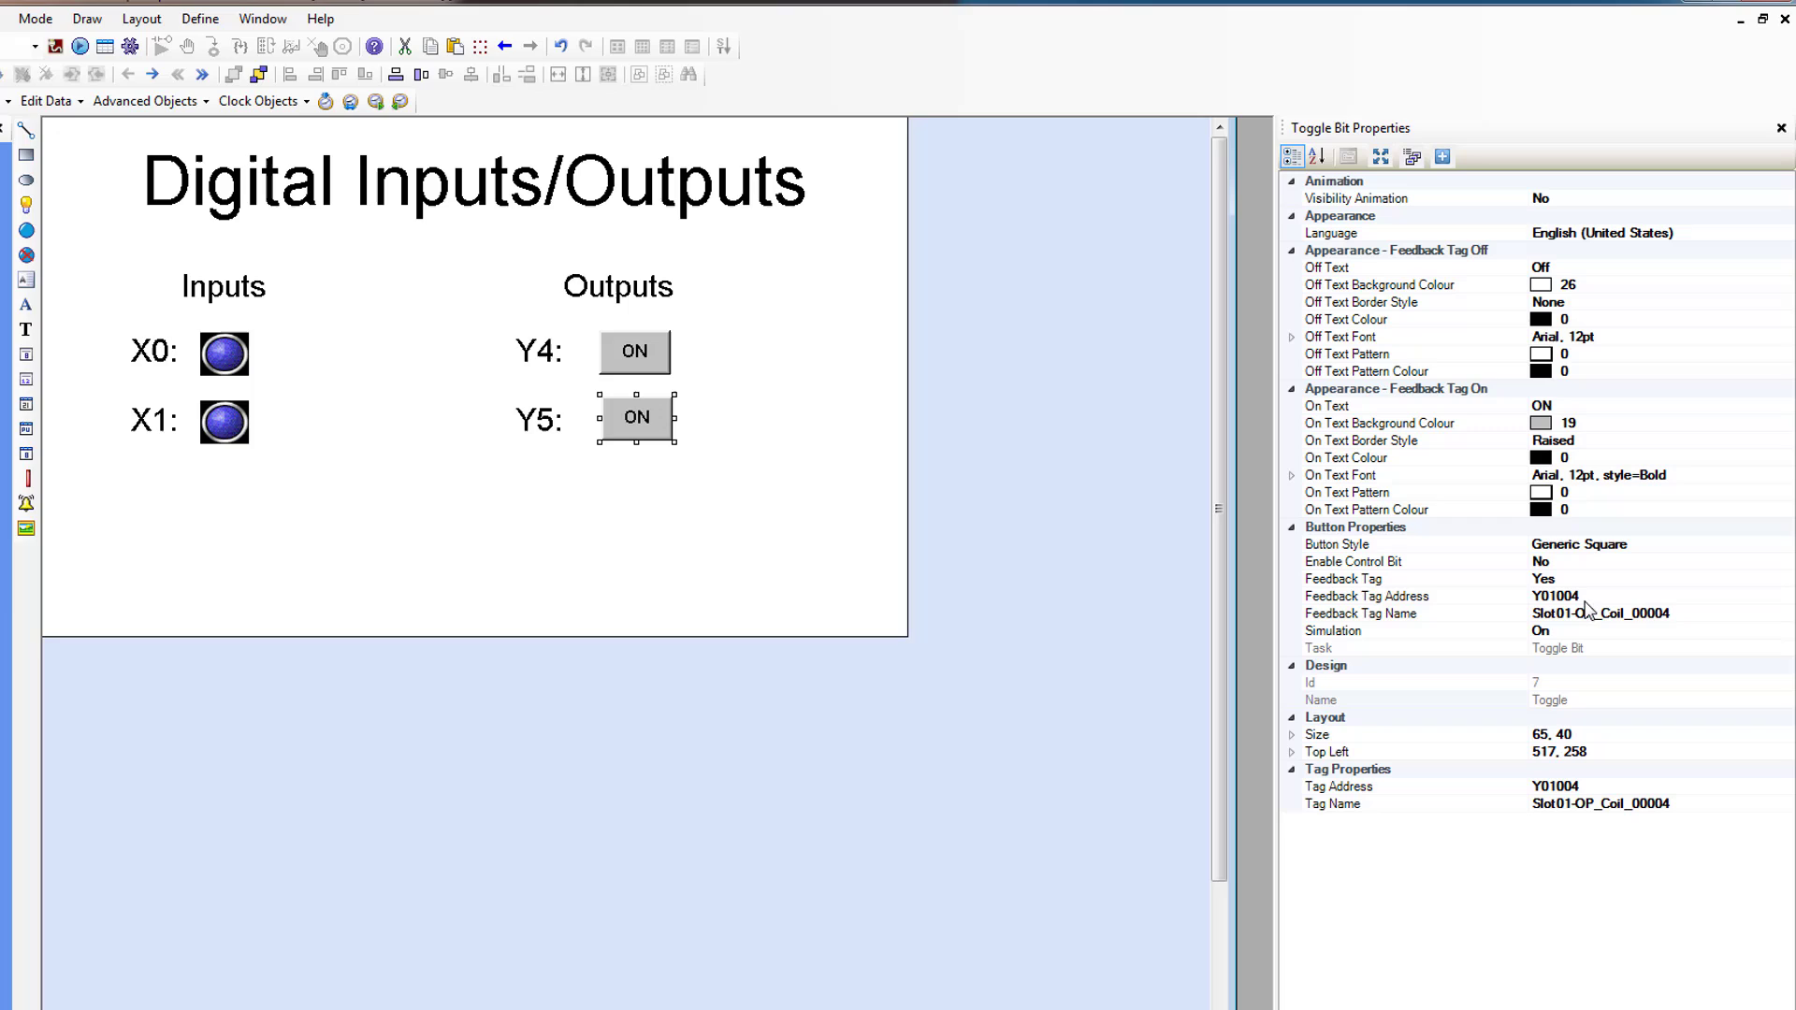
Set the copy's Feedback Tag Name and Tag Address to Slot01-OP_Coil_00005 at Y01005.
click(1686, 613)
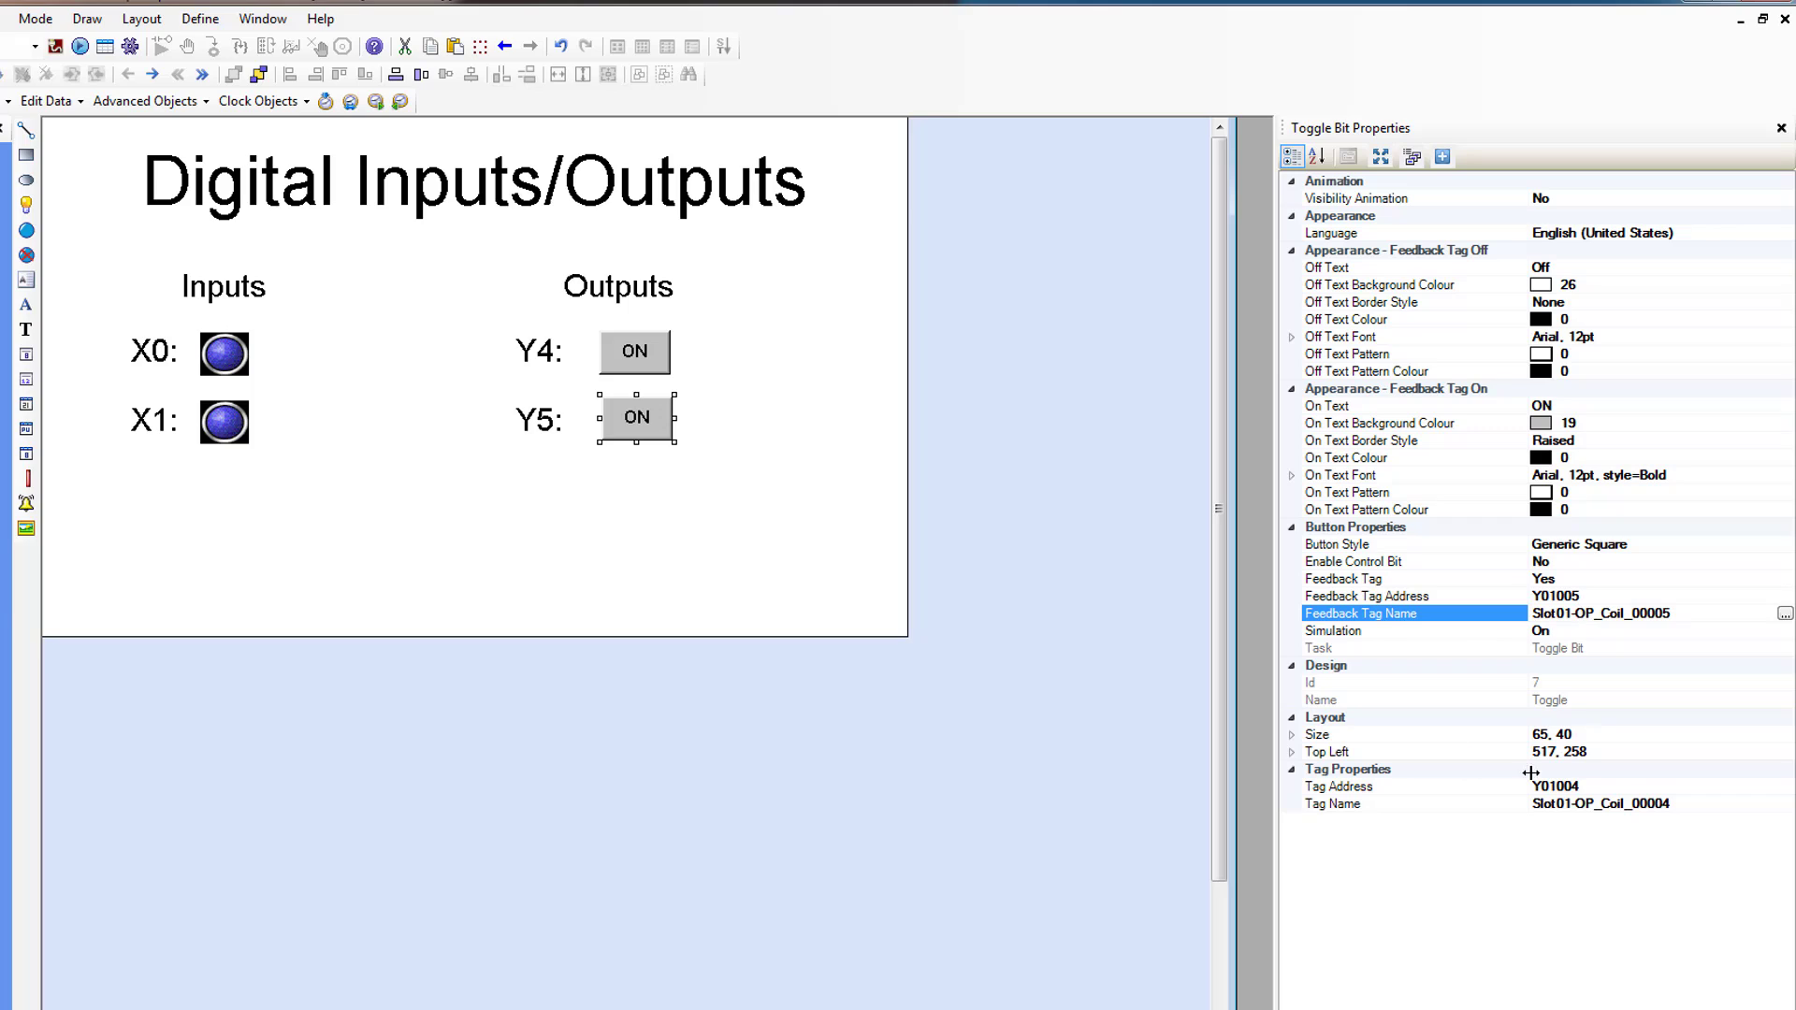
click(1629, 785)
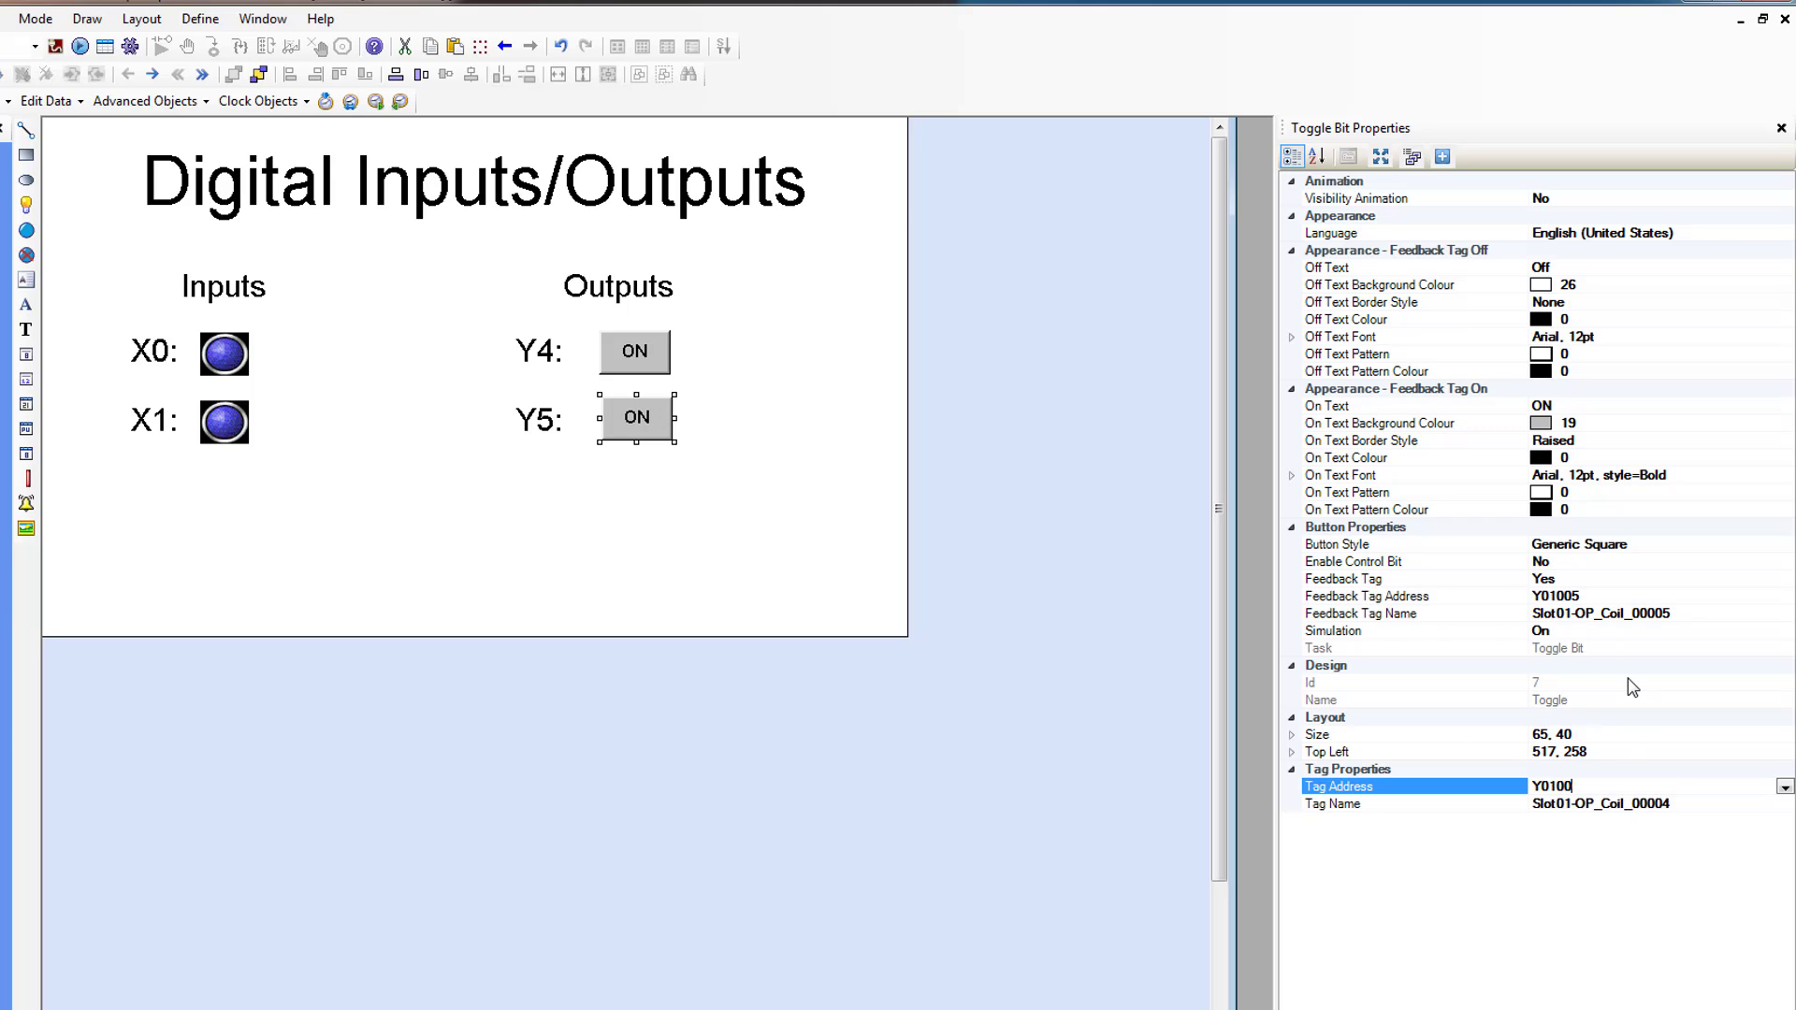
click(655, 529)
drag(735, 505, 508, 228)
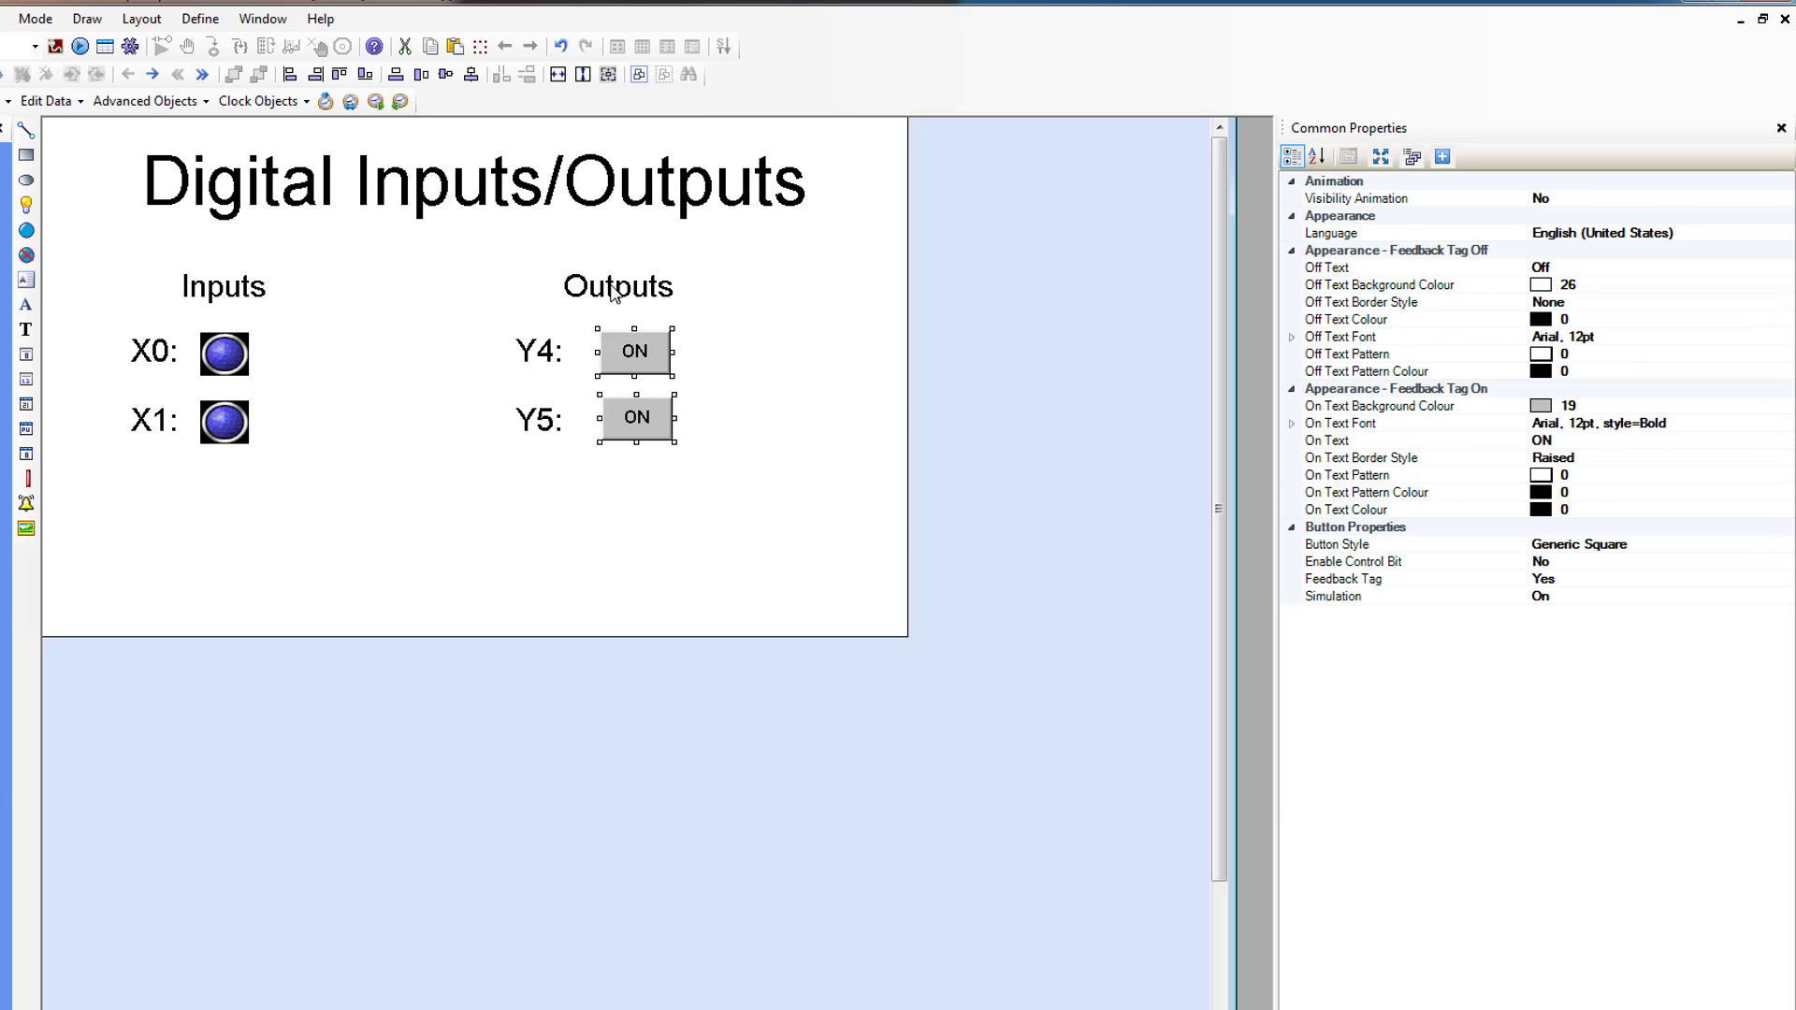
Centre both ON buttons vertically under the Outputs heading.
shift+click(613, 292)
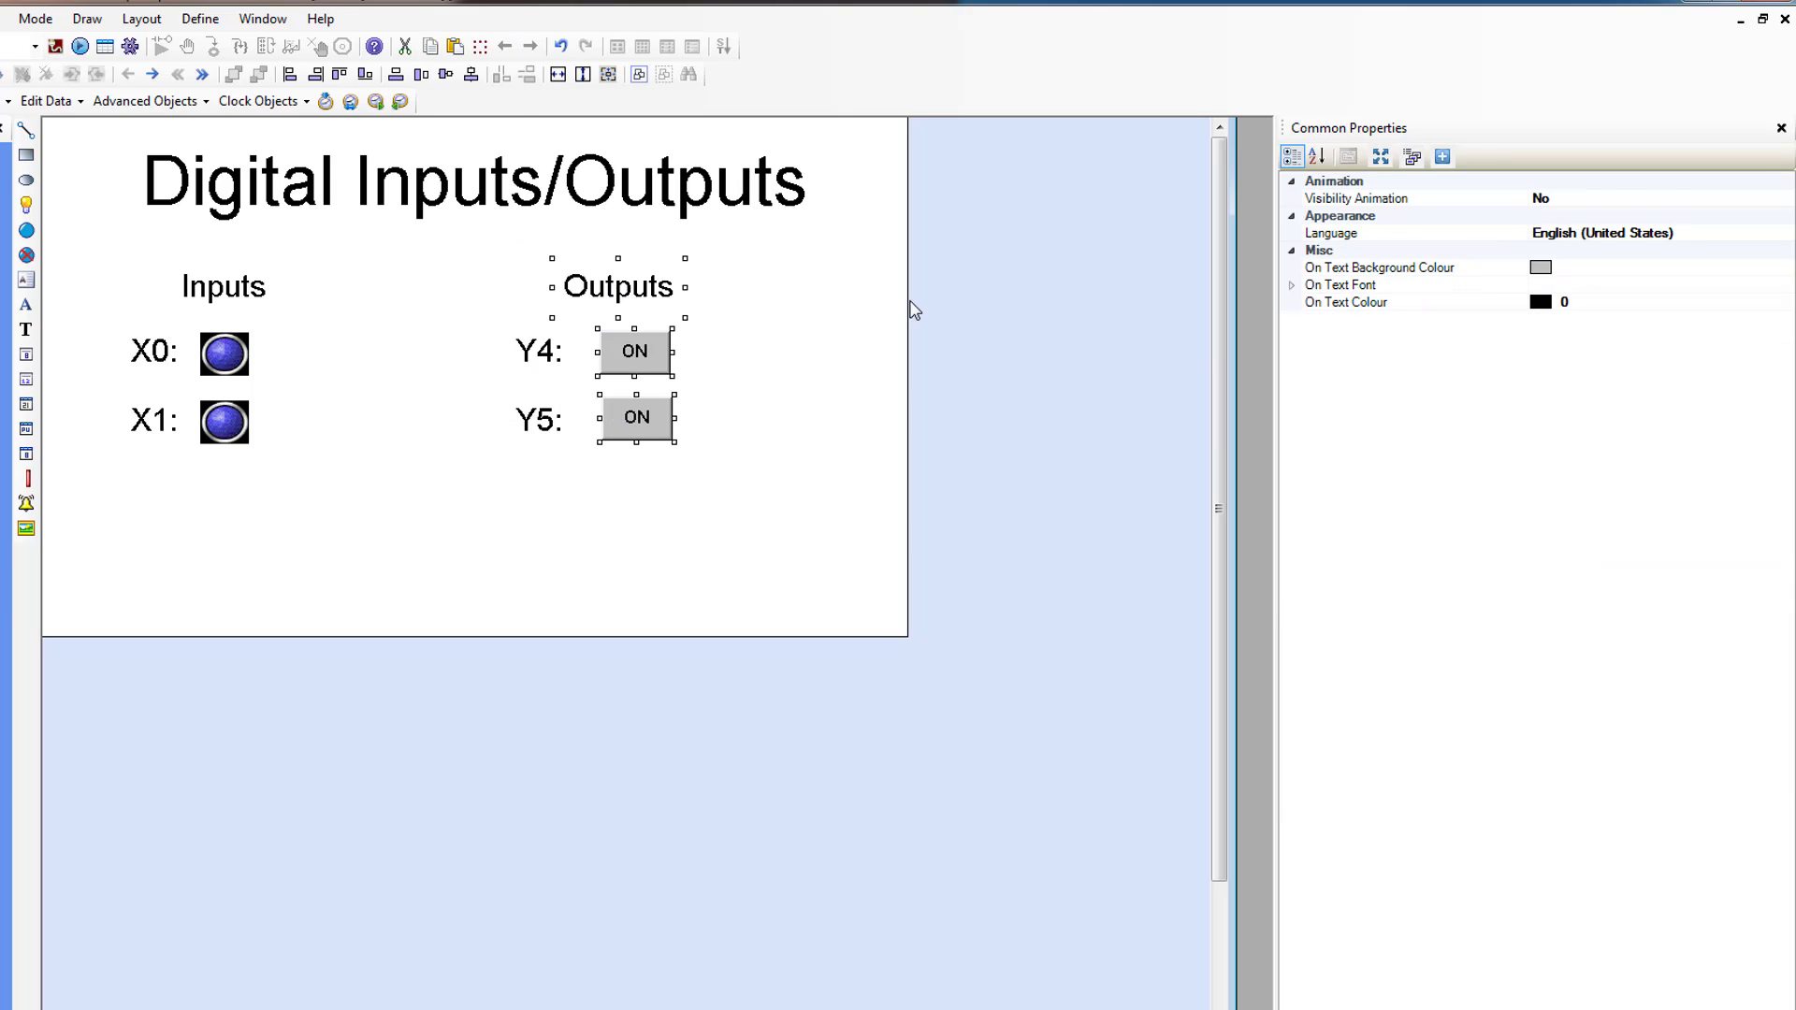
click(470, 79)
click(795, 505)
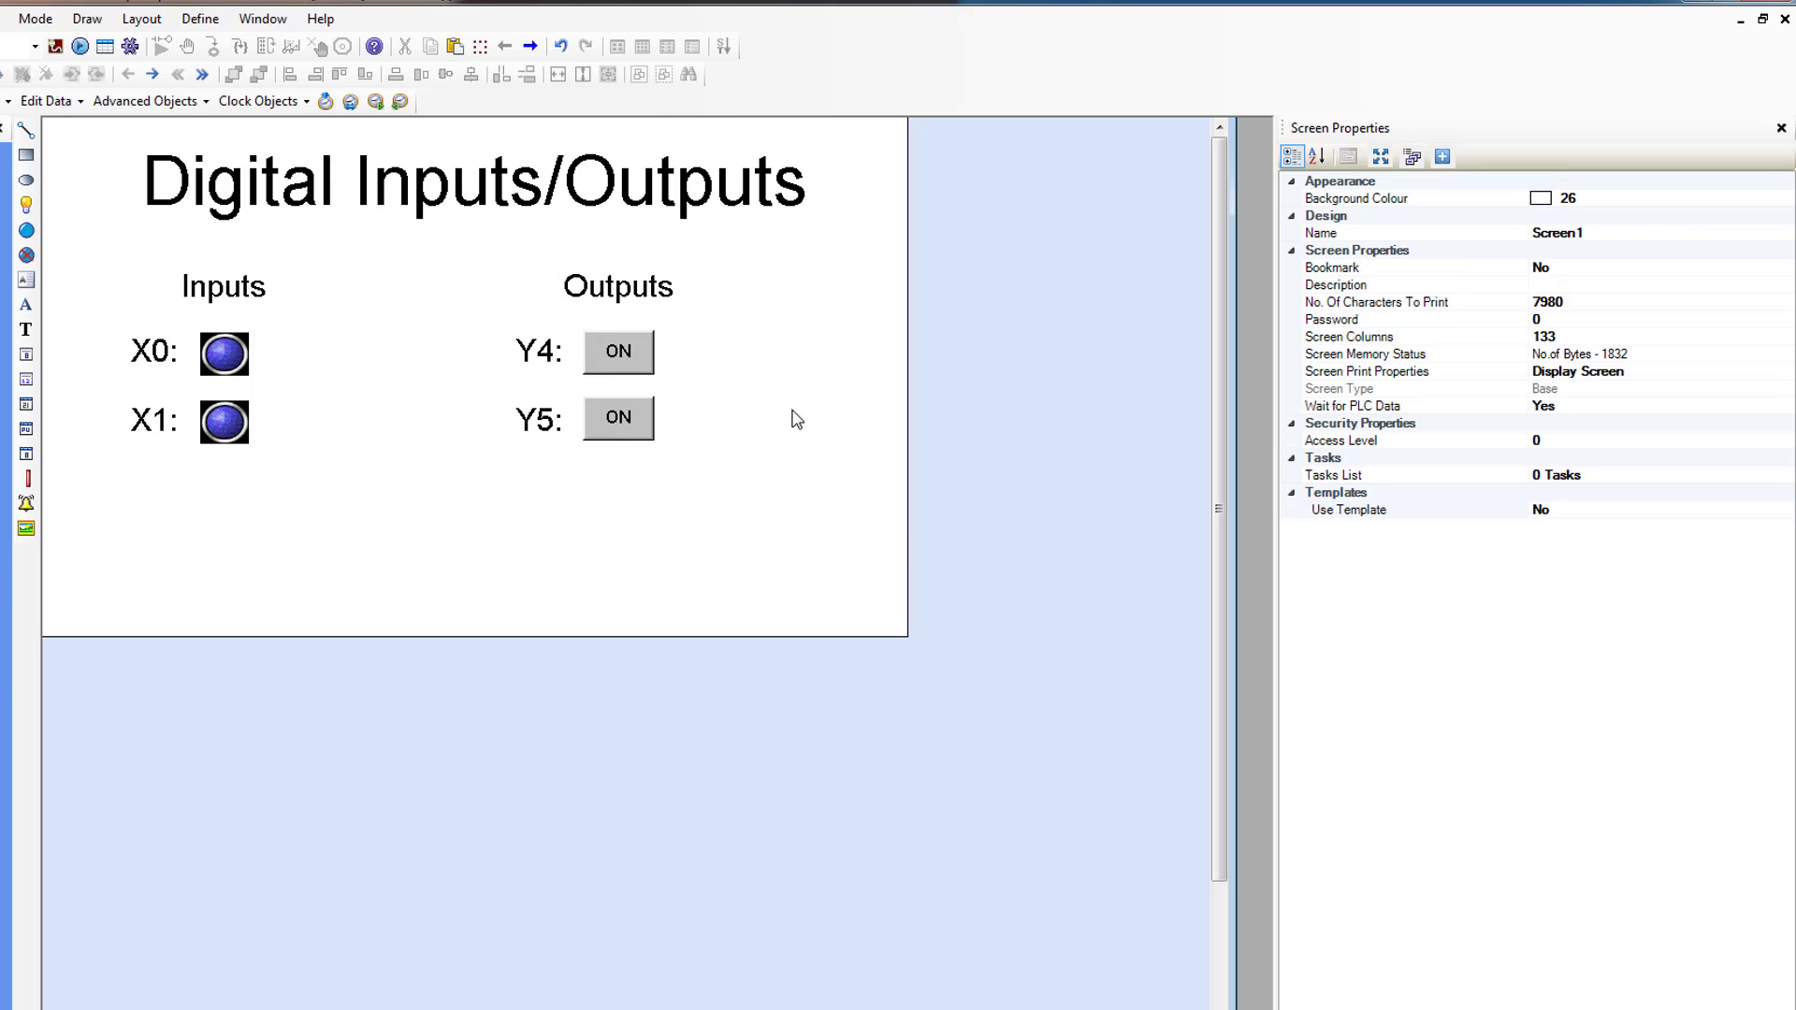
Centre the X0/Y4 row and the X1/Y5 row horizontally.
drag(78, 284, 887, 426)
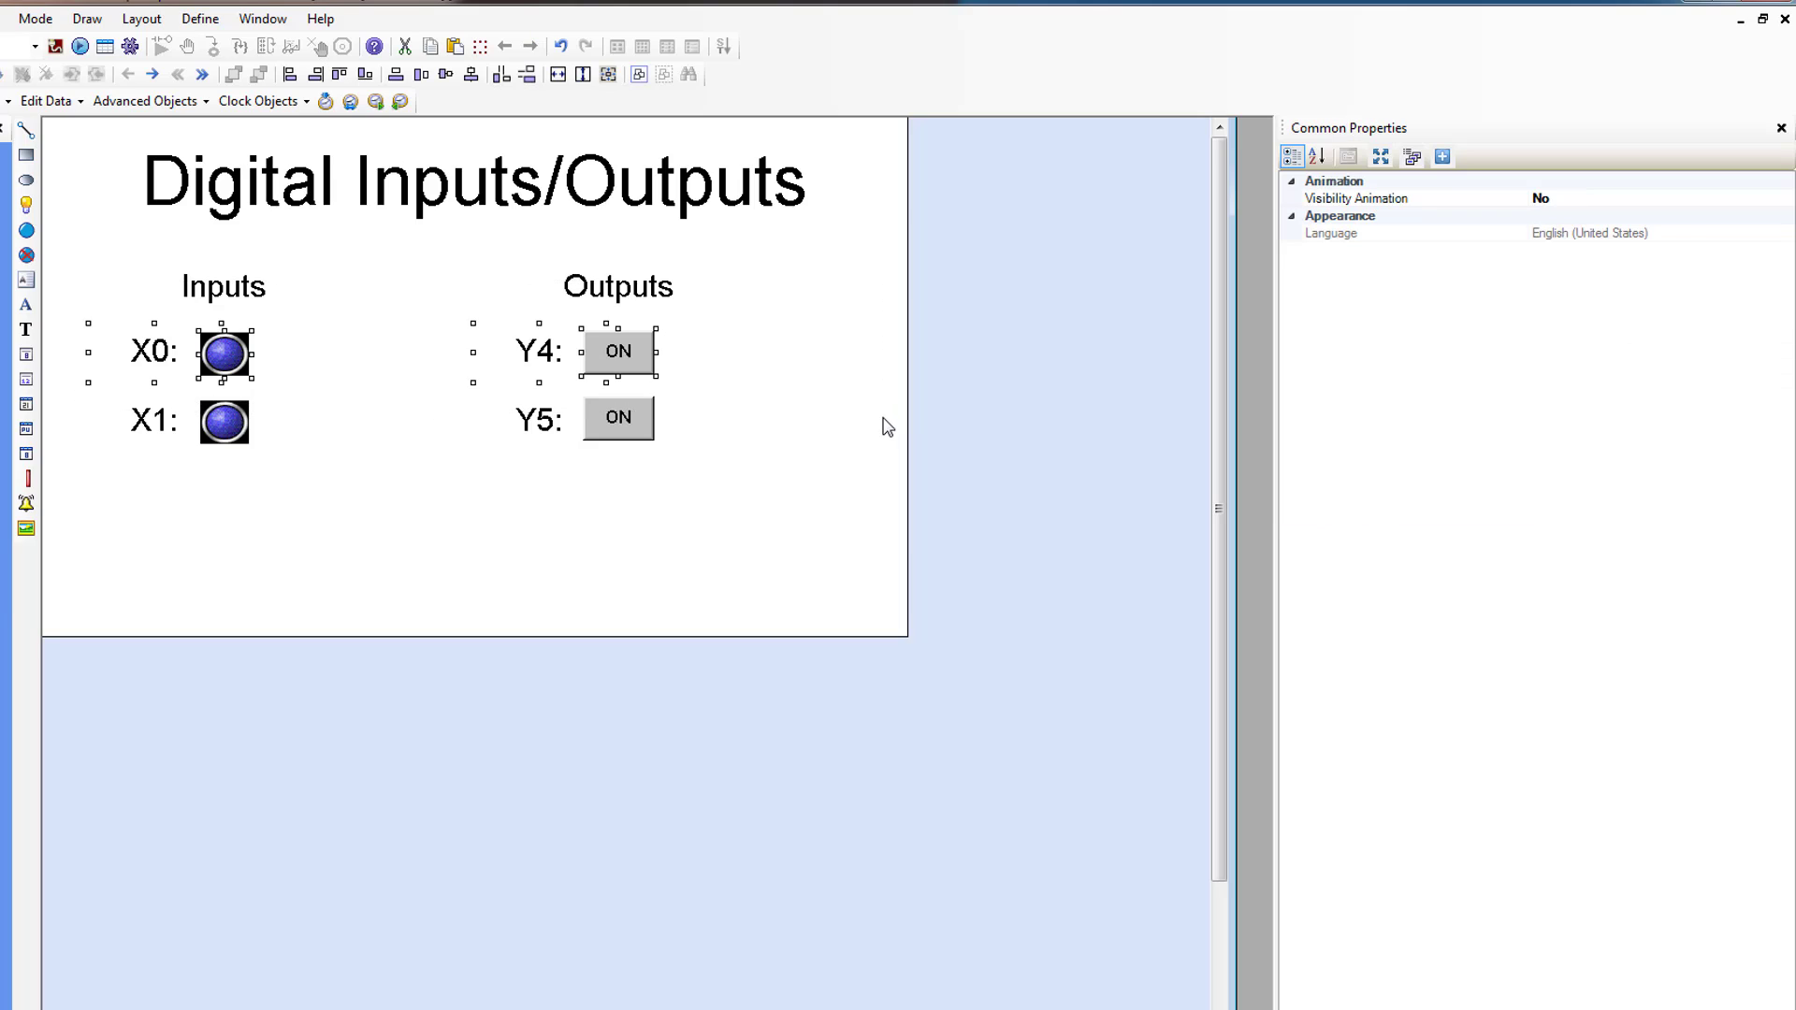
click(447, 75)
drag(784, 572, 87, 376)
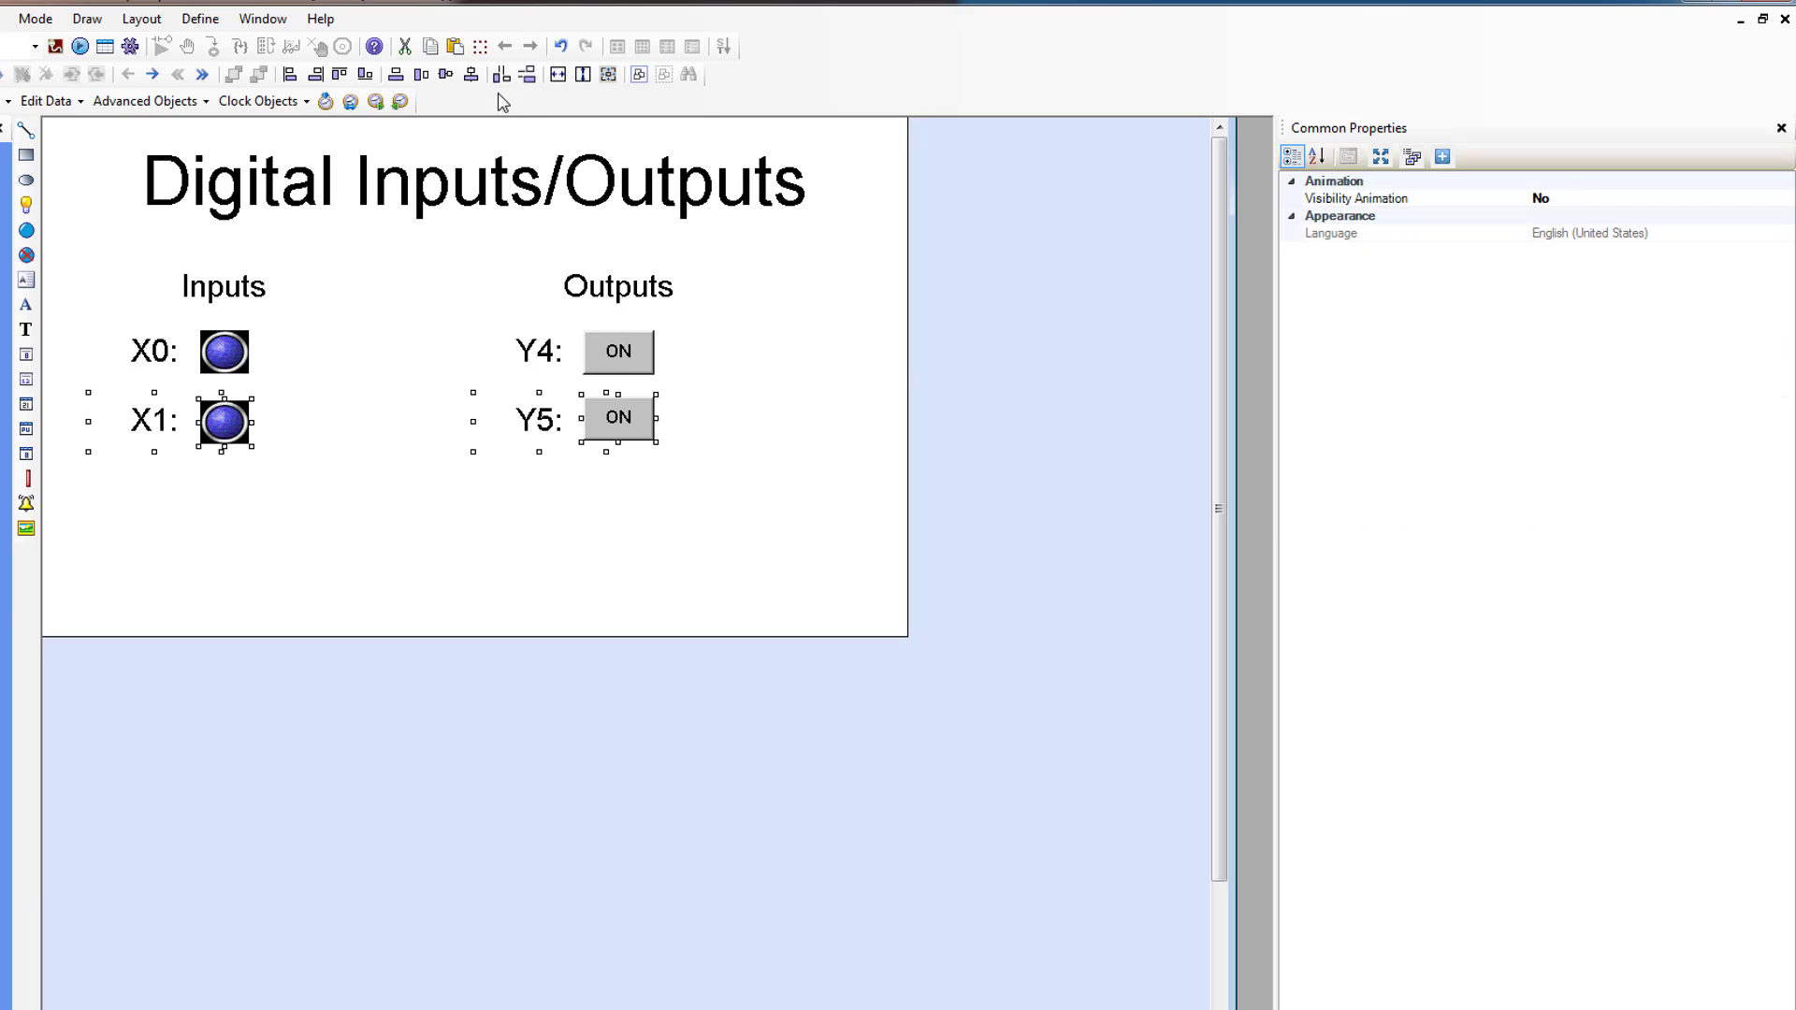
click(446, 75)
click(726, 561)
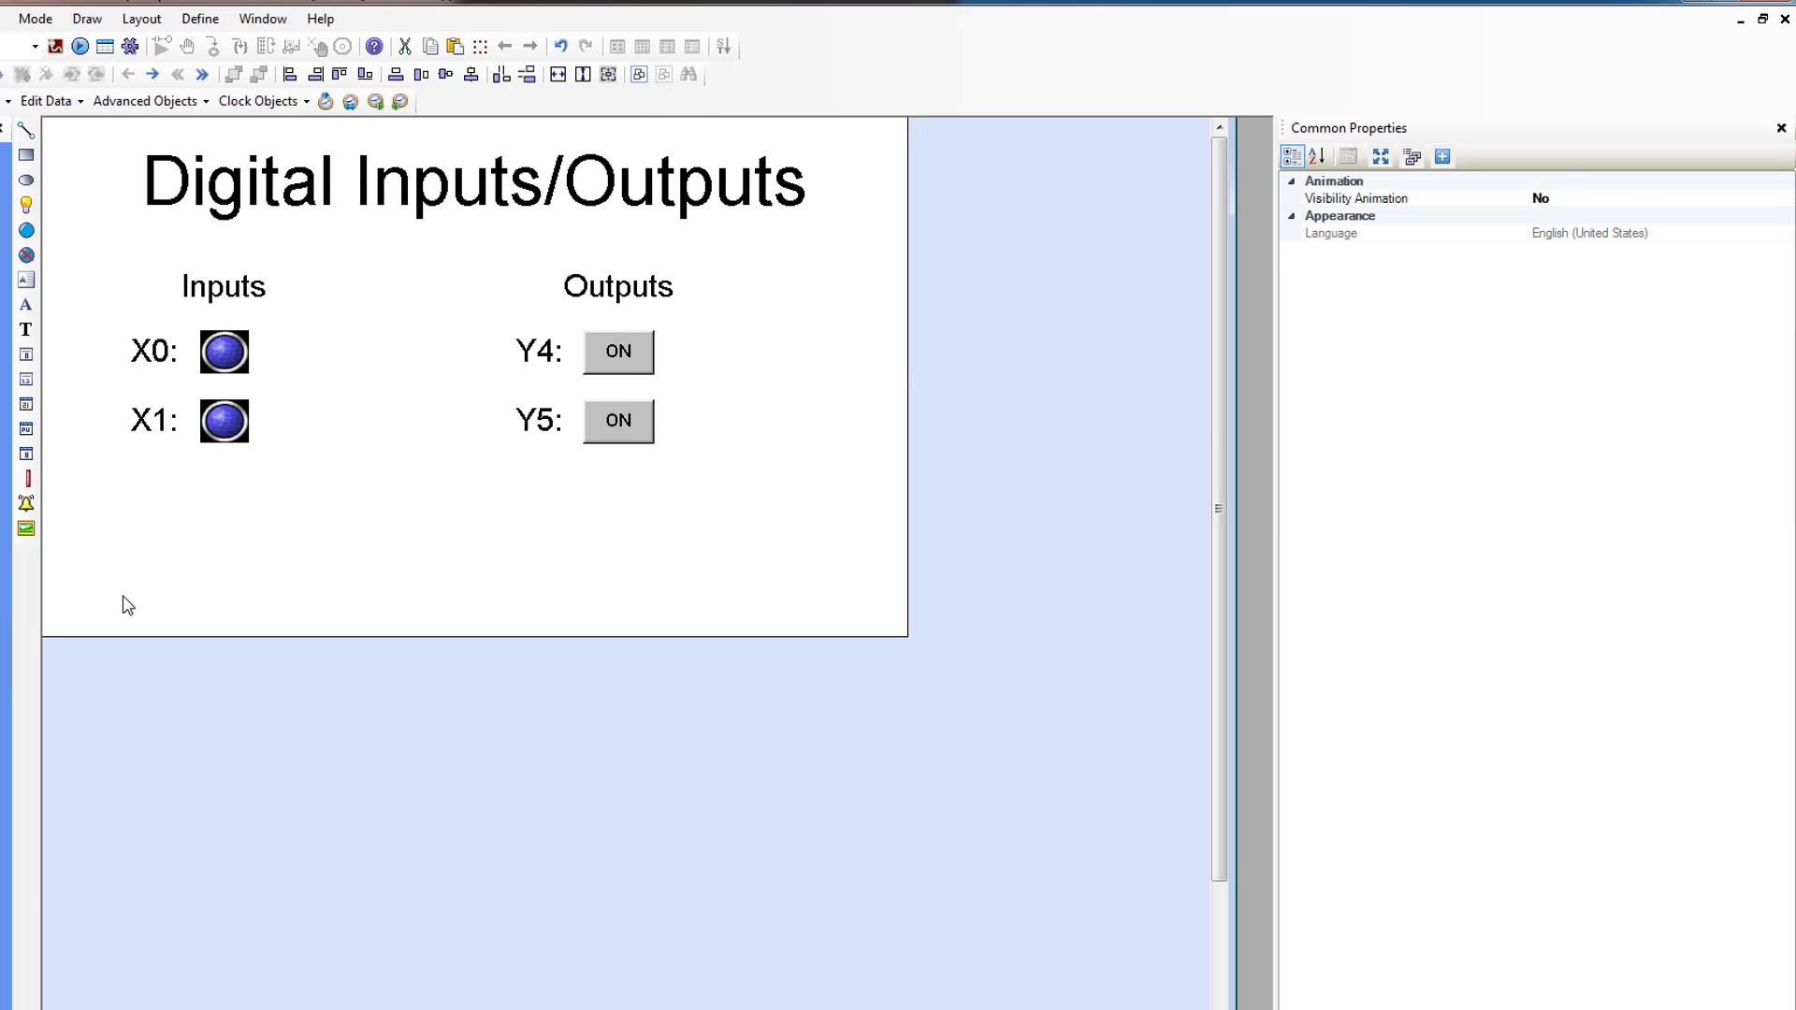